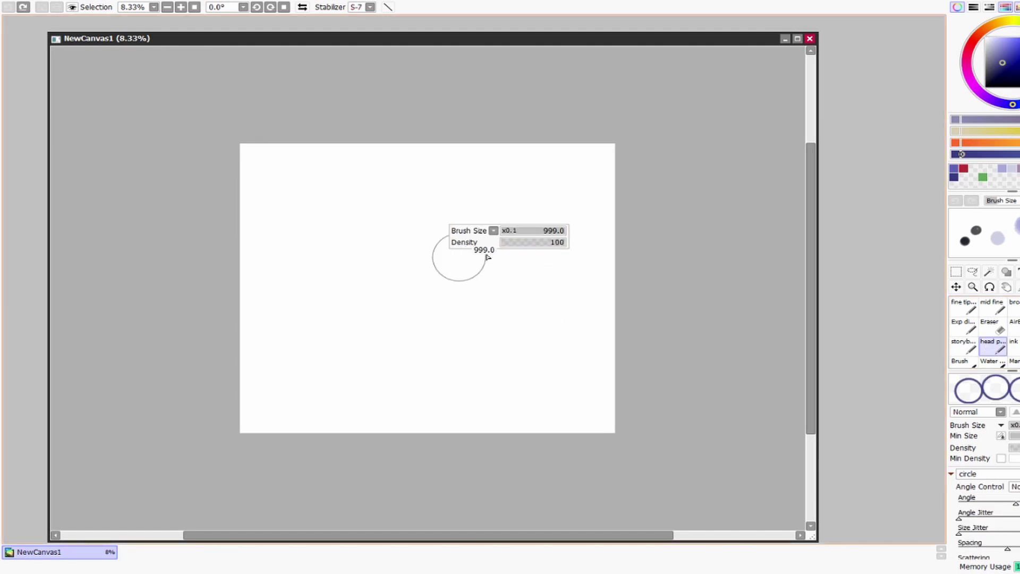
# Step: Stamp three stacked circles down the canvas and fade them into a pale lavender proportion guide
pyautogui.moveTo(428, 237); pyautogui.dragTo(518, 322)
pyautogui.click(972, 287)
pyautogui.click(989, 325)
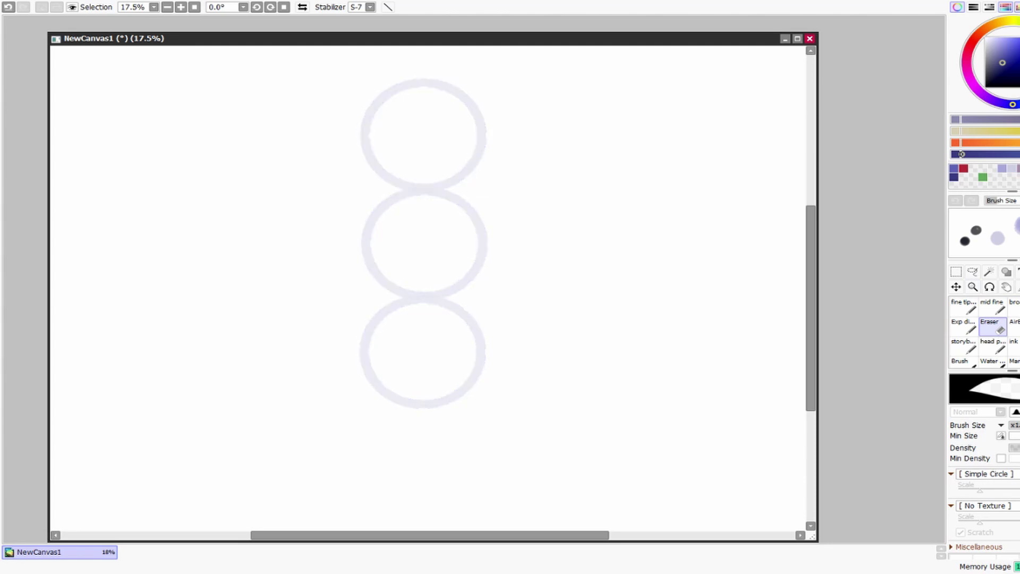
pyautogui.click(964, 325)
pyautogui.moveTo(449, 177)
pyautogui.mouseDown()
pyautogui.moveTo(462, 171)
pyautogui.moveTo(499, 282)
pyautogui.moveTo(446, 296)
pyautogui.moveTo(451, 319)
pyautogui.mouseUp()
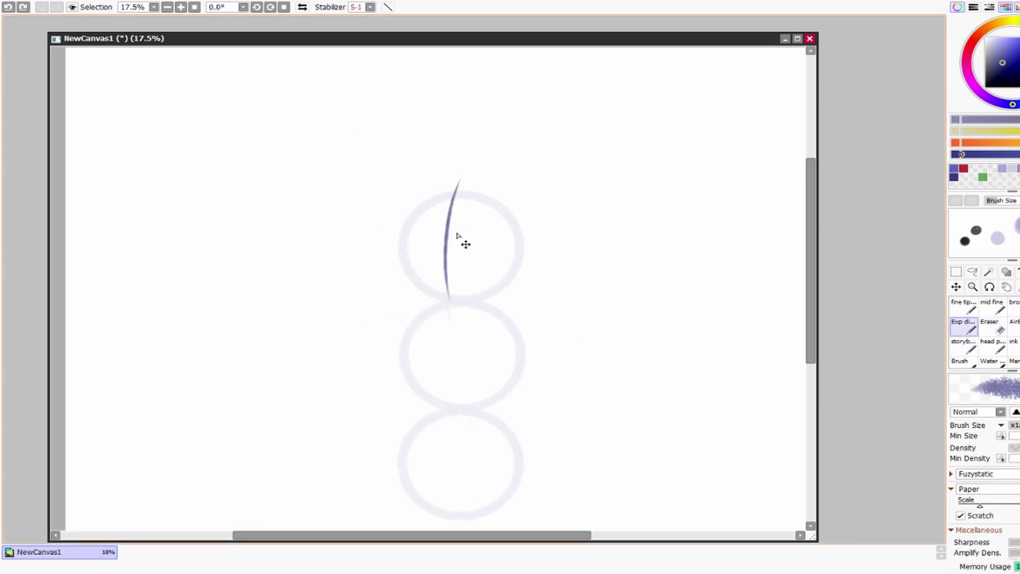
# Step: Draw the head's crosshair guides, outline and pointed cat ears over the top circle
pyautogui.moveTo(458, 183); pyautogui.dragTo(452, 314)
pyautogui.moveTo(402, 262)
pyautogui.mouseDown()
pyautogui.moveTo(526, 264)
pyautogui.moveTo(387, 250)
pyautogui.moveTo(521, 267)
pyautogui.moveTo(424, 200)
pyautogui.moveTo(486, 233)
pyautogui.moveTo(476, 260)
pyautogui.mouseUp()
pyautogui.moveTo(404, 178); pyautogui.dragTo(428, 254)
pyautogui.moveTo(471, 208); pyautogui.dragTo(497, 226)
pyautogui.moveTo(420, 164)
pyautogui.mouseDown()
pyautogui.moveTo(405, 227)
pyautogui.moveTo(433, 182)
pyautogui.moveTo(437, 210)
pyautogui.moveTo(502, 206)
pyautogui.moveTo(498, 164)
pyautogui.moveTo(483, 205)
pyautogui.moveTo(512, 228)
pyautogui.mouseUp()
pyautogui.moveTo(495, 173); pyautogui.dragTo(506, 228)
pyautogui.scroll(-1, 518, 233)
pyautogui.moveTo(448, 183)
pyautogui.mouseDown()
pyautogui.moveTo(425, 239)
pyautogui.moveTo(431, 229)
pyautogui.mouseUp()
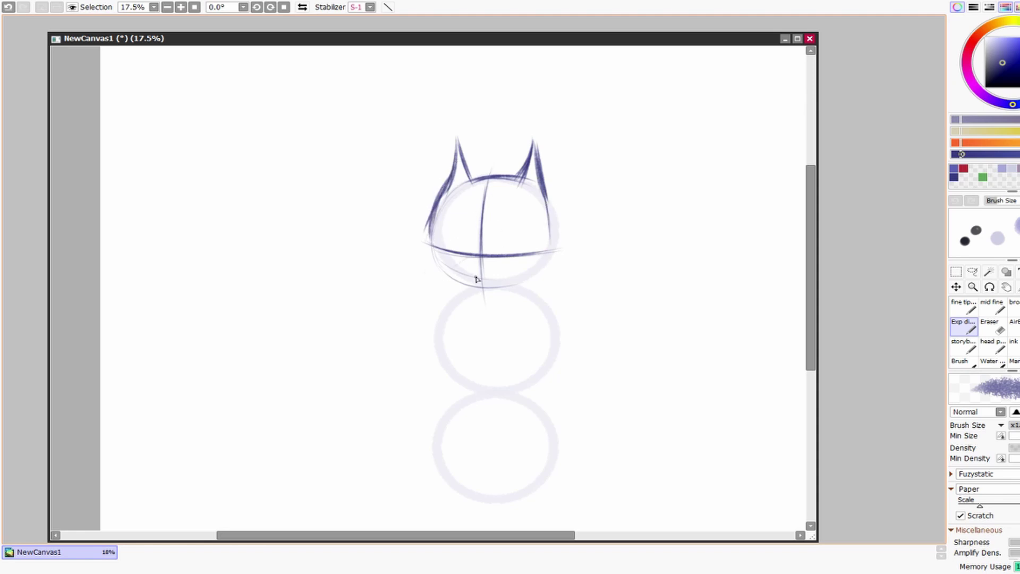
pyautogui.moveTo(462, 267); pyautogui.dragTo(515, 281)
pyautogui.moveTo(433, 213)
pyautogui.mouseDown()
pyautogui.moveTo(431, 180)
pyautogui.moveTo(405, 253)
pyautogui.moveTo(411, 245)
pyautogui.moveTo(475, 291)
pyautogui.moveTo(550, 304)
pyautogui.moveTo(521, 298)
pyautogui.mouseUp()
pyautogui.hotkey('ctrl', 'z')
pyautogui.hotkey('ctrl', 'z')
# Step: Sketch the looped torso shape inside the middle circle
pyautogui.moveTo(468, 339); pyautogui.dragTo(508, 308)
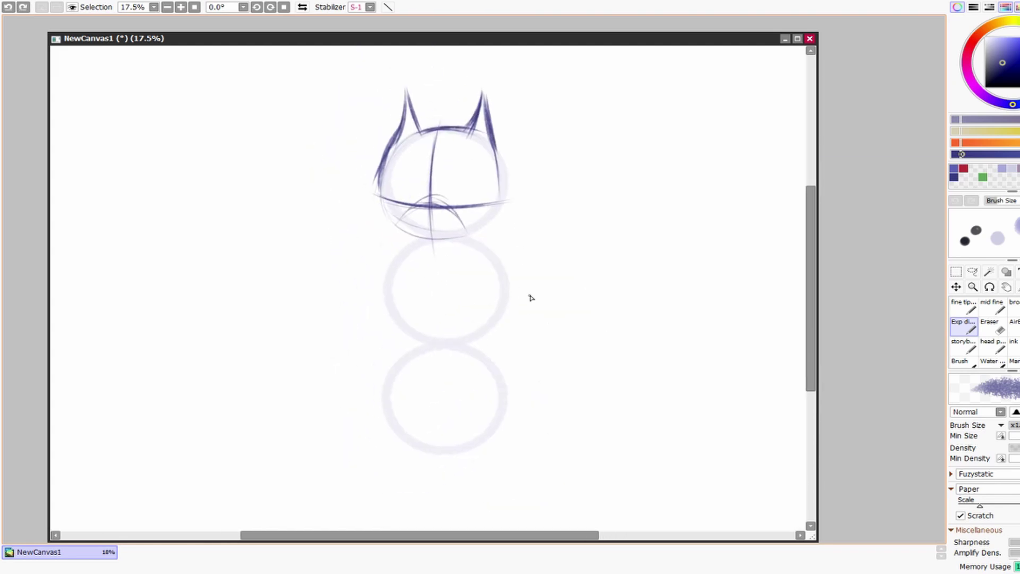
pyautogui.moveTo(440, 239)
pyautogui.mouseDown()
pyautogui.moveTo(401, 271)
pyautogui.moveTo(421, 307)
pyautogui.moveTo(488, 263)
pyautogui.mouseUp()
pyautogui.moveTo(488, 181)
pyautogui.mouseDown()
pyautogui.moveTo(467, 228)
pyautogui.moveTo(497, 279)
pyautogui.mouseUp()
pyautogui.moveTo(523, 231); pyautogui.dragTo(494, 281)
pyautogui.moveTo(449, 223)
pyautogui.mouseDown()
pyautogui.moveTo(477, 230)
pyautogui.moveTo(505, 280)
pyautogui.mouseUp()
pyautogui.moveTo(452, 224)
pyautogui.mouseDown()
pyautogui.moveTo(503, 194)
pyautogui.moveTo(525, 212)
pyautogui.moveTo(507, 209)
pyautogui.moveTo(511, 278)
pyautogui.mouseUp()
pyautogui.moveTo(467, 189)
pyautogui.mouseDown()
pyautogui.moveTo(446, 279)
pyautogui.moveTo(532, 259)
pyautogui.mouseUp()
pyautogui.moveTo(558, 308); pyautogui.dragTo(573, 308)
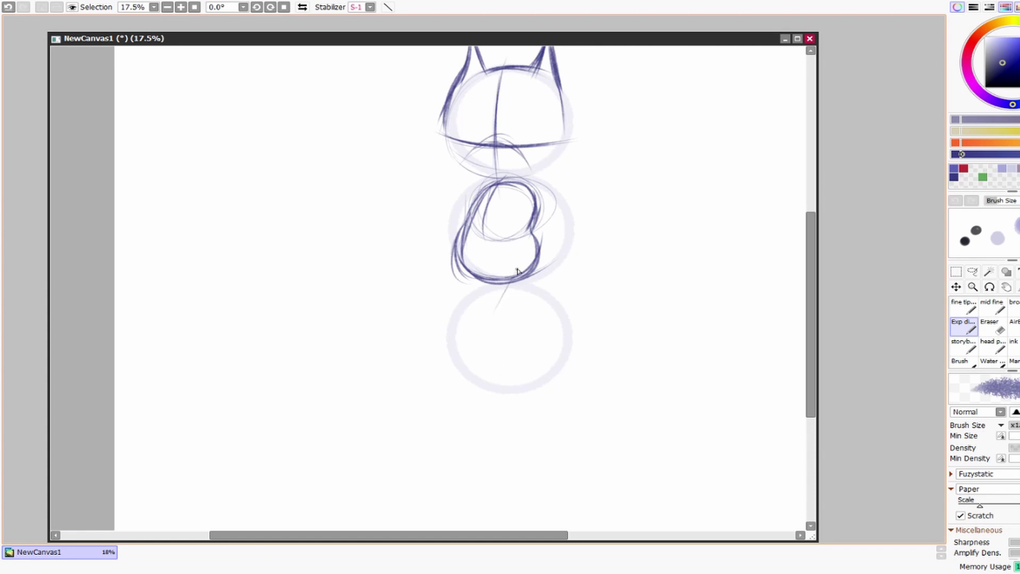
# Step: Draw leg lines down into the bottom circle with a small knee oval
pyautogui.moveTo(520, 260)
pyautogui.mouseDown()
pyautogui.moveTo(485, 317)
pyautogui.moveTo(482, 309)
pyautogui.moveTo(495, 357)
pyautogui.moveTo(478, 321)
pyautogui.moveTo(524, 393)
pyautogui.mouseUp()
pyautogui.moveTo(478, 320); pyautogui.dragTo(519, 384)
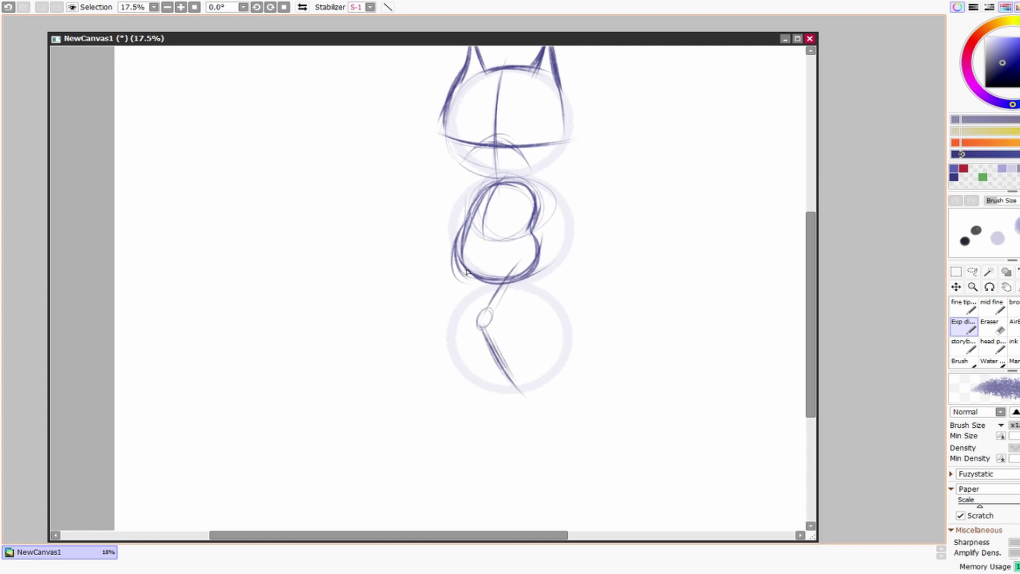
pyautogui.moveTo(466, 272)
pyautogui.mouseDown()
pyautogui.moveTo(466, 367)
pyautogui.moveTo(476, 384)
pyautogui.mouseUp()
pyautogui.moveTo(463, 315); pyautogui.dragTo(467, 325)
pyautogui.moveTo(530, 205); pyautogui.dragTo(523, 293)
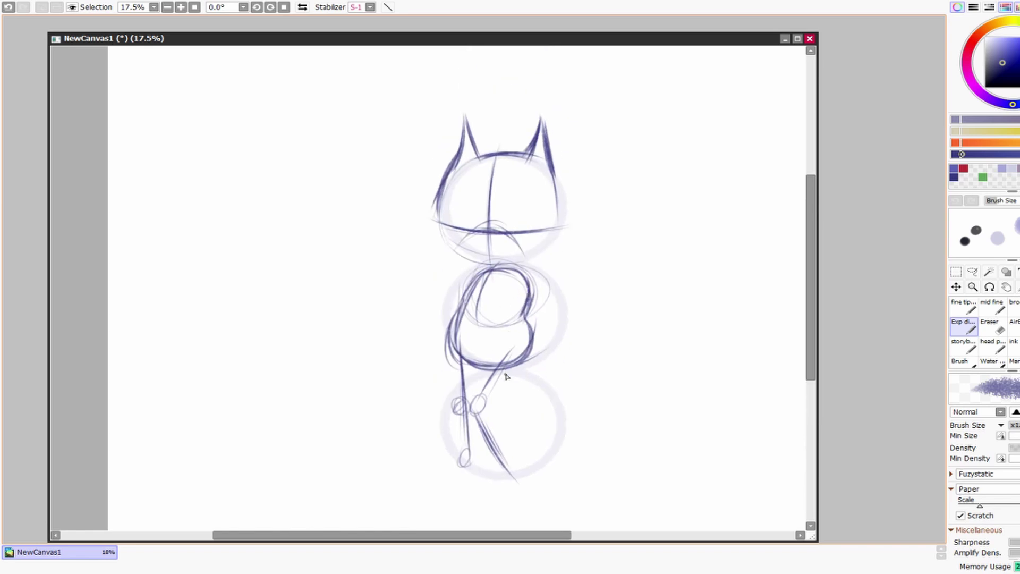
# Step: Add small shoulder and joint circles around the torso and darken its bottom
pyautogui.moveTo(432, 292); pyautogui.dragTo(433, 297)
pyautogui.moveTo(509, 310); pyautogui.dragTo(502, 332)
pyautogui.moveTo(525, 274); pyautogui.dragTo(537, 295)
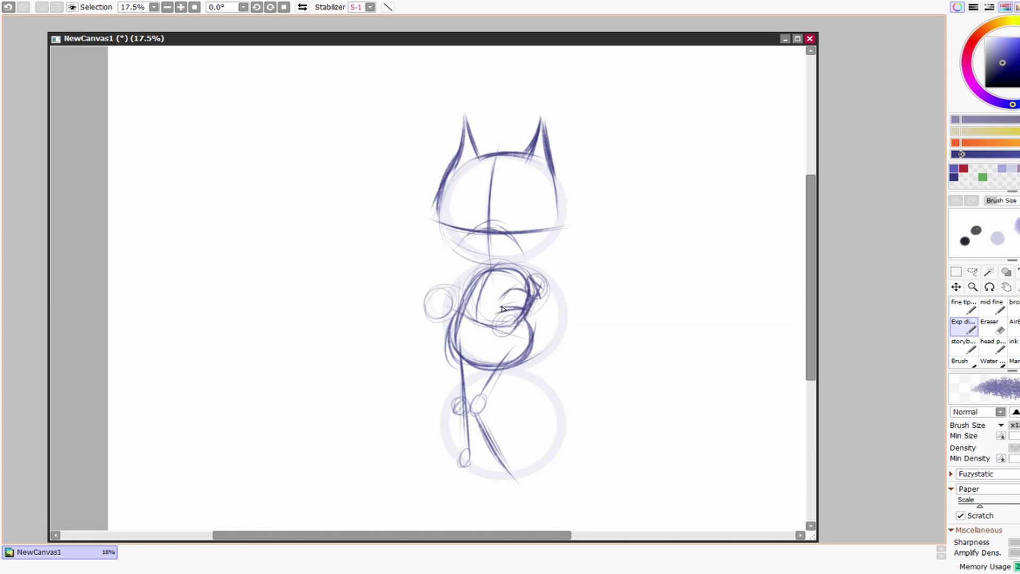
pyautogui.moveTo(515, 302)
pyautogui.mouseDown()
pyautogui.moveTo(527, 289)
pyautogui.moveTo(543, 294)
pyautogui.mouseUp()
pyautogui.scroll(-1, 538, 345)
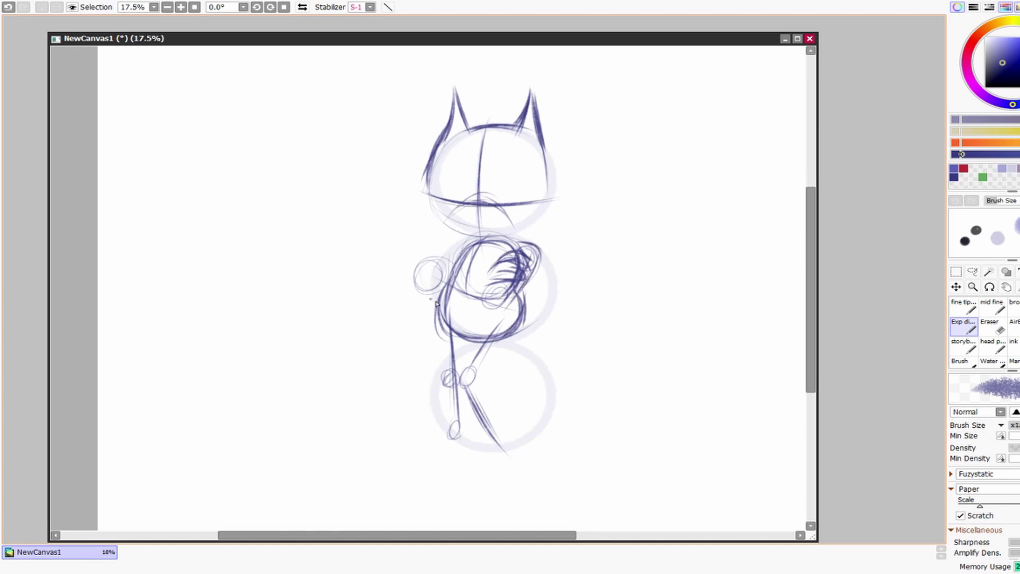
pyautogui.moveTo(431, 300)
pyautogui.mouseDown()
pyautogui.moveTo(531, 318)
pyautogui.moveTo(492, 340)
pyautogui.mouseUp()
pyautogui.moveTo(715, 395)
pyautogui.mouseDown()
pyautogui.moveTo(567, 320)
pyautogui.moveTo(536, 345)
pyautogui.moveTo(529, 334)
pyautogui.mouseUp()
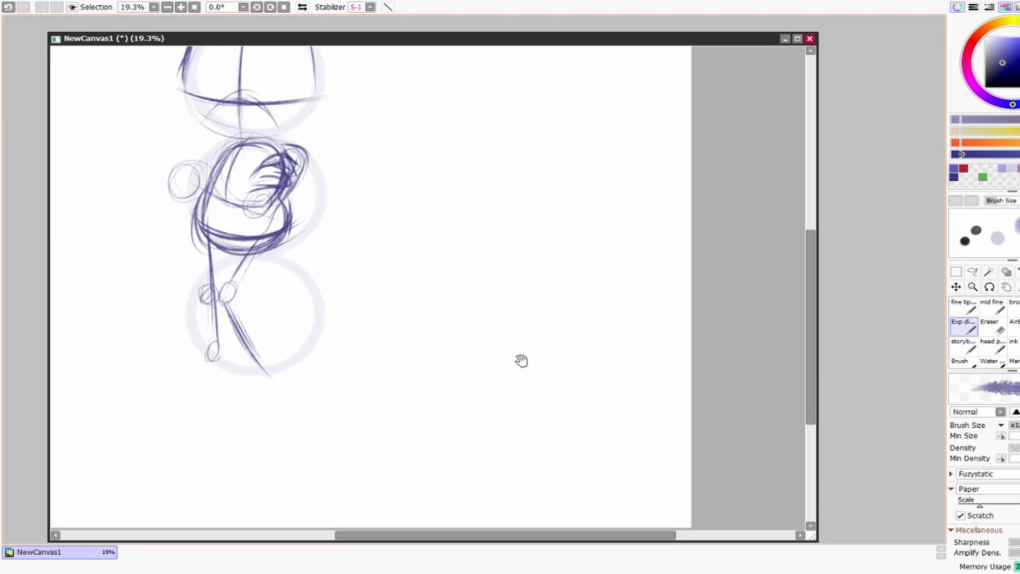
# Step: Draw a new head circle to the right with cross guide lines
pyautogui.moveTo(524, 168)
pyautogui.mouseDown()
pyautogui.moveTo(558, 202)
pyautogui.moveTo(528, 159)
pyautogui.moveTo(485, 157)
pyautogui.moveTo(475, 247)
pyautogui.moveTo(613, 152)
pyautogui.moveTo(619, 205)
pyautogui.moveTo(578, 193)
pyautogui.moveTo(586, 207)
pyautogui.moveTo(605, 205)
pyautogui.moveTo(583, 244)
pyautogui.mouseUp()
pyautogui.moveTo(555, 286); pyautogui.dragTo(564, 275)
pyautogui.moveTo(515, 241)
pyautogui.mouseDown()
pyautogui.moveTo(523, 293)
pyautogui.moveTo(512, 343)
pyautogui.mouseUp()
pyautogui.moveTo(573, 198)
pyautogui.mouseDown()
pyautogui.moveTo(455, 209)
pyautogui.moveTo(563, 198)
pyautogui.mouseUp()
pyautogui.moveTo(499, 150)
pyautogui.mouseDown()
pyautogui.moveTo(516, 244)
pyautogui.moveTo(515, 143)
pyautogui.moveTo(523, 233)
pyautogui.mouseUp()
pyautogui.moveTo(499, 307); pyautogui.dragTo(481, 287)
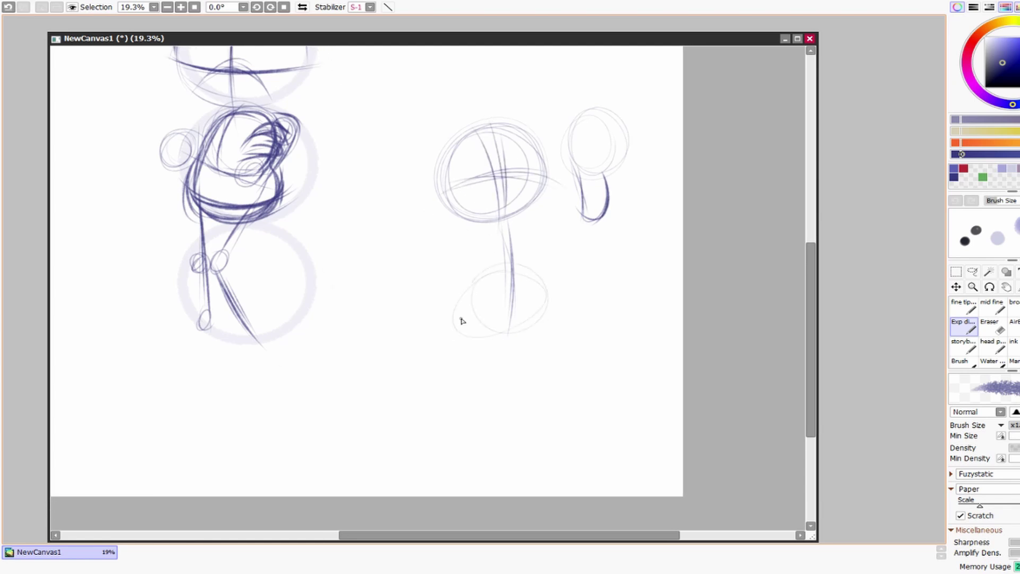
pyautogui.hotkey('ctrl', 'z')
# Step: Sketch the second figure's neck, shoulder line and torso sides
pyautogui.moveTo(511, 221); pyautogui.dragTo(514, 314)
pyautogui.moveTo(460, 242); pyautogui.dragTo(529, 223)
pyautogui.moveTo(458, 246); pyautogui.dragTo(413, 277)
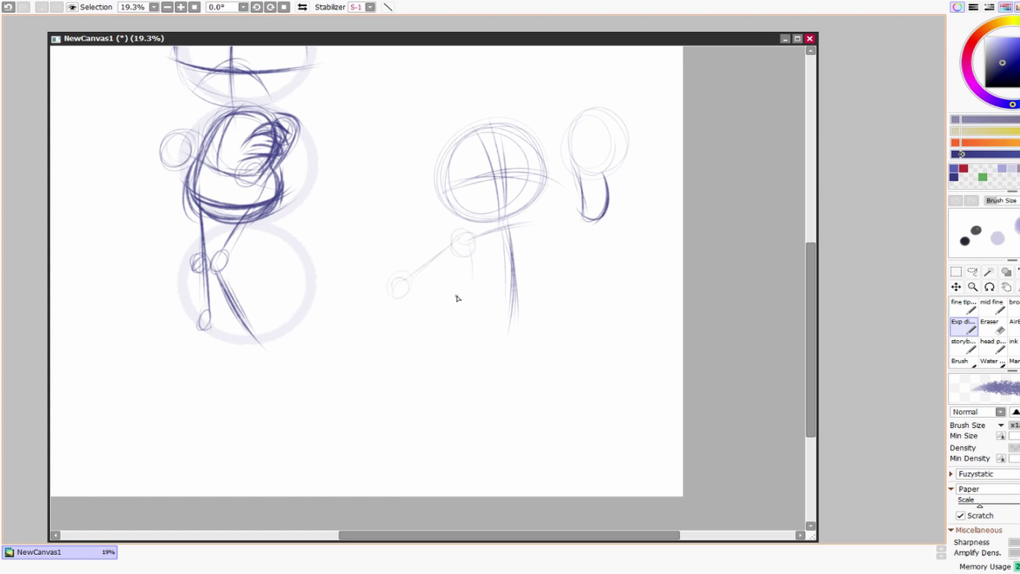
pyautogui.moveTo(537, 254); pyautogui.dragTo(543, 301)
pyautogui.moveTo(546, 251); pyautogui.dragTo(550, 306)
pyautogui.moveTo(469, 262)
pyautogui.mouseDown()
pyautogui.moveTo(454, 333)
pyautogui.moveTo(494, 309)
pyautogui.mouseUp()
pyautogui.moveTo(538, 229); pyautogui.dragTo(512, 342)
pyautogui.moveTo(539, 282); pyautogui.dragTo(510, 334)
pyautogui.scroll(-2, 464, 299)
# Step: Sketch its legs along with knee, hip and hand circles
pyautogui.moveTo(462, 269)
pyautogui.mouseDown()
pyautogui.moveTo(411, 373)
pyautogui.moveTo(430, 364)
pyautogui.mouseUp()
pyautogui.moveTo(535, 249); pyautogui.dragTo(556, 391)
pyautogui.moveTo(451, 308); pyautogui.dragTo(445, 310)
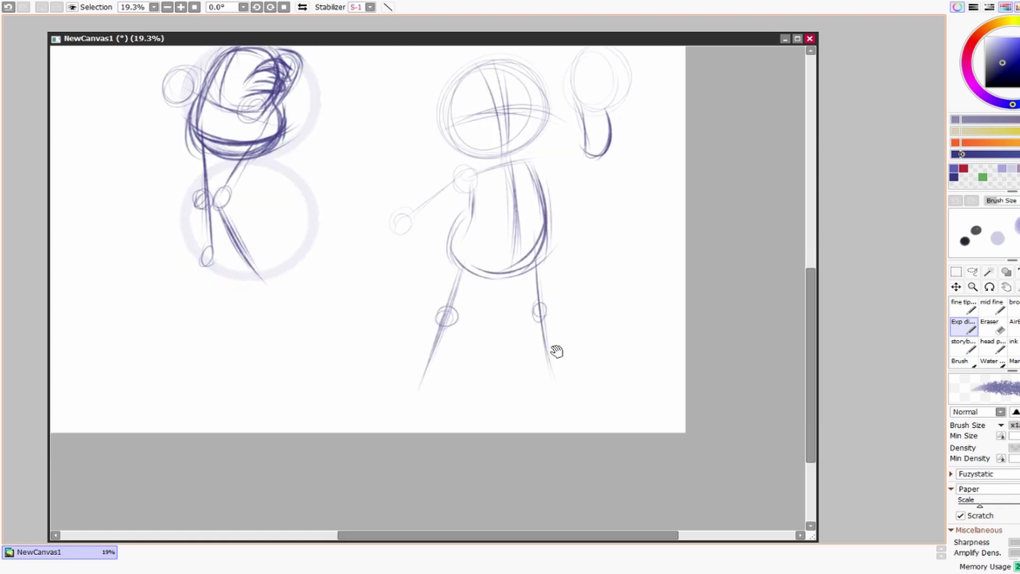
pyautogui.moveTo(537, 303); pyautogui.dragTo(539, 304)
pyautogui.scroll(2, 447, 305)
pyautogui.moveTo(431, 336); pyautogui.dragTo(436, 306)
pyautogui.moveTo(415, 272)
pyautogui.mouseDown()
pyautogui.moveTo(421, 282)
pyautogui.moveTo(466, 246)
pyautogui.mouseUp()
# Step: Draw the raised hand with an extended, curled pointing finger
pyautogui.scroll(2, 542, 240)
pyautogui.hscroll(1, 542, 239)
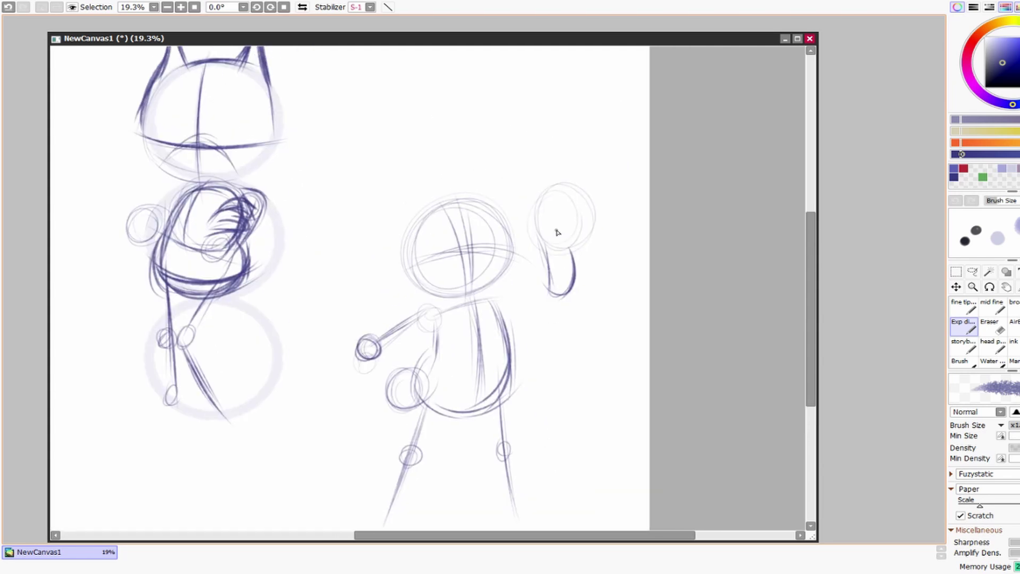
pyautogui.moveTo(533, 198)
pyautogui.mouseDown()
pyautogui.moveTo(553, 268)
pyautogui.moveTo(539, 318)
pyautogui.mouseUp()
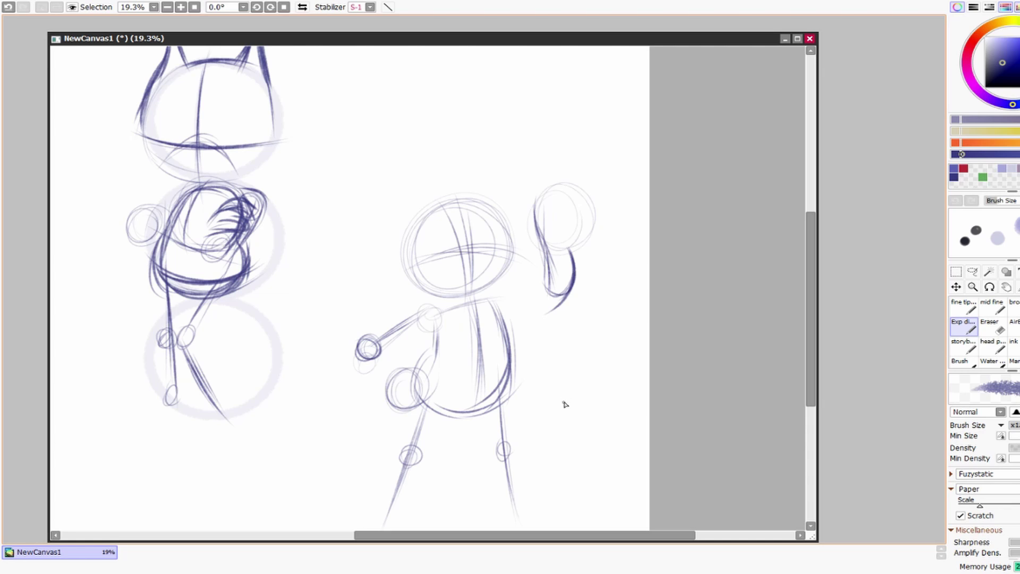
pyautogui.moveTo(560, 227)
pyautogui.mouseDown()
pyautogui.moveTo(610, 224)
pyautogui.moveTo(594, 241)
pyautogui.mouseUp()
pyautogui.moveTo(604, 204); pyautogui.dragTo(587, 225)
pyautogui.moveTo(540, 201)
pyautogui.mouseDown()
pyautogui.moveTo(582, 186)
pyautogui.moveTo(545, 268)
pyautogui.mouseUp()
pyautogui.moveTo(685, 404)
pyautogui.mouseDown()
pyautogui.moveTo(728, 251)
pyautogui.moveTo(633, 280)
pyautogui.moveTo(526, 382)
pyautogui.moveTo(496, 342)
pyautogui.moveTo(388, 273)
pyautogui.moveTo(376, 315)
pyautogui.mouseUp()
# Step: Undo the stray stroke and sketch the third figure's oval, curve and body line
pyautogui.hotkey('ctrl', 'z')
pyautogui.click(972, 287)
pyautogui.scroll(-2, 744, 318)
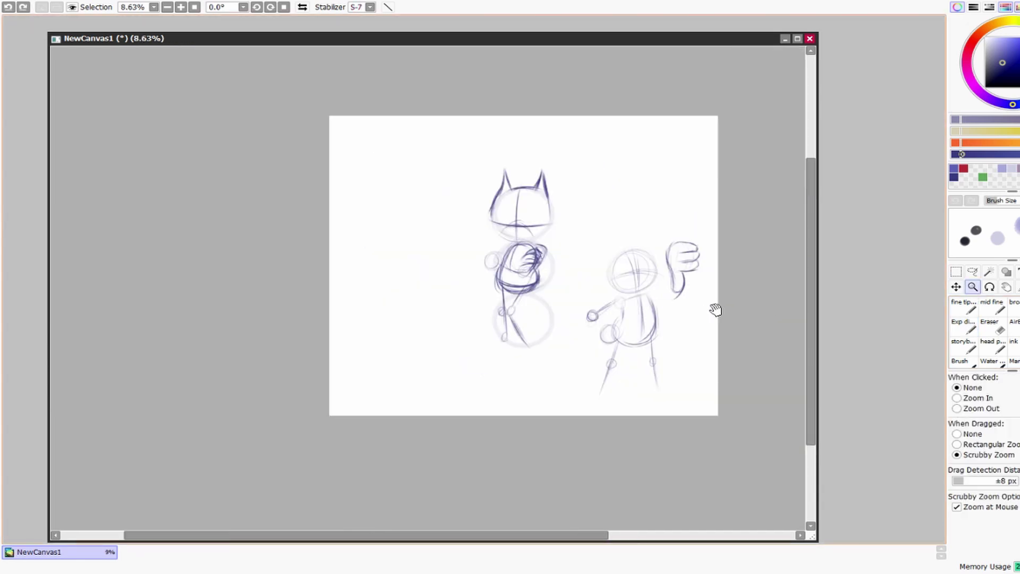
pyautogui.scroll(4, 432, 351)
pyautogui.click(964, 326)
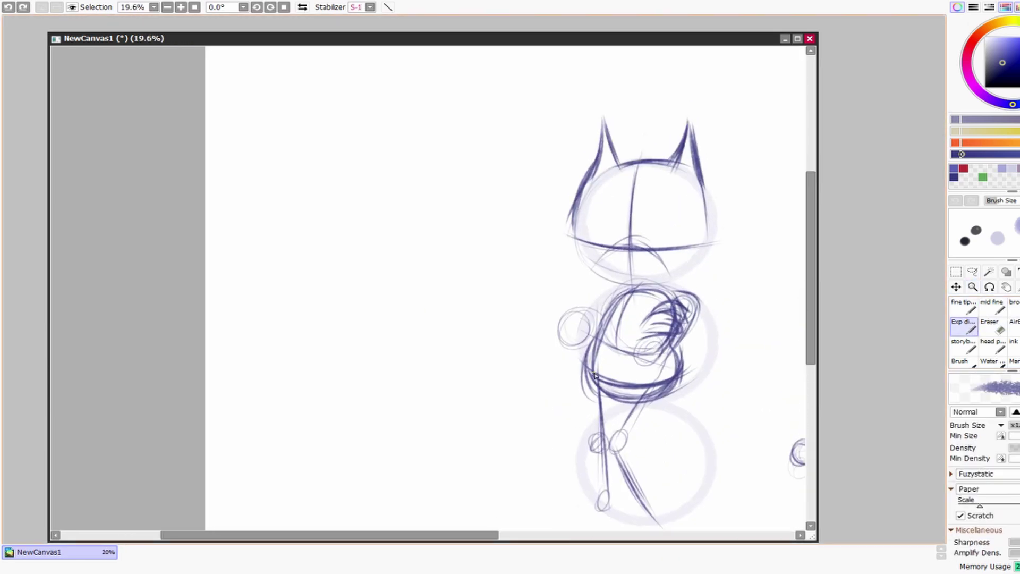
pyautogui.moveTo(388, 261); pyautogui.dragTo(325, 258)
pyautogui.moveTo(351, 189)
pyautogui.mouseDown()
pyautogui.moveTo(353, 273)
pyautogui.moveTo(346, 234)
pyautogui.moveTo(331, 228)
pyautogui.moveTo(340, 295)
pyautogui.moveTo(384, 228)
pyautogui.moveTo(402, 313)
pyautogui.mouseUp()
pyautogui.moveTo(386, 227); pyautogui.dragTo(408, 322)
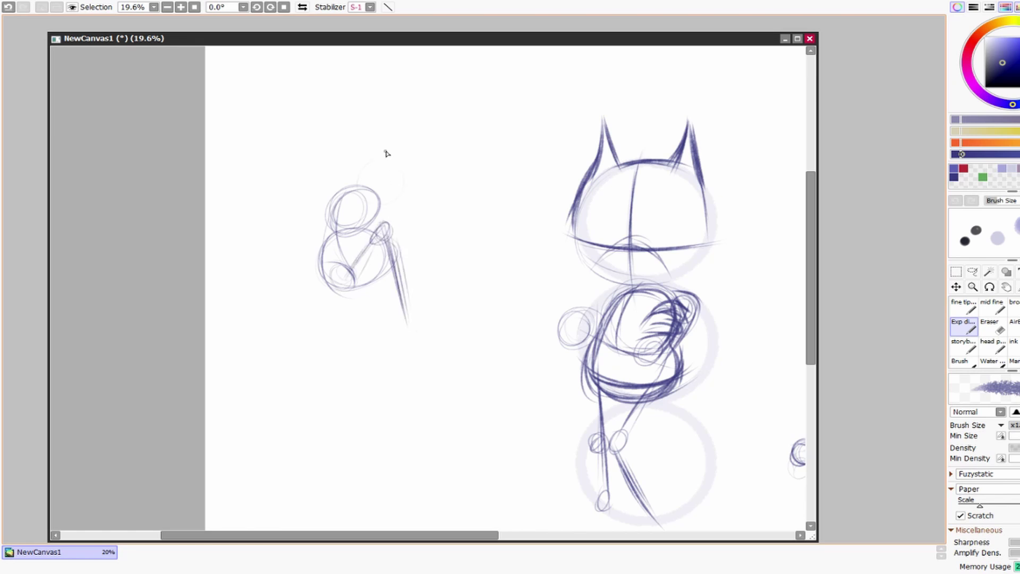
# Step: Add the third figure's large head circle, diagonal limb line and joint circles
pyautogui.moveTo(390, 154)
pyautogui.mouseDown()
pyautogui.moveTo(428, 191)
pyautogui.moveTo(405, 219)
pyautogui.moveTo(393, 145)
pyautogui.moveTo(355, 159)
pyautogui.mouseUp()
pyautogui.hotkey('ctrl', 'z')
pyautogui.moveTo(396, 264); pyautogui.dragTo(486, 331)
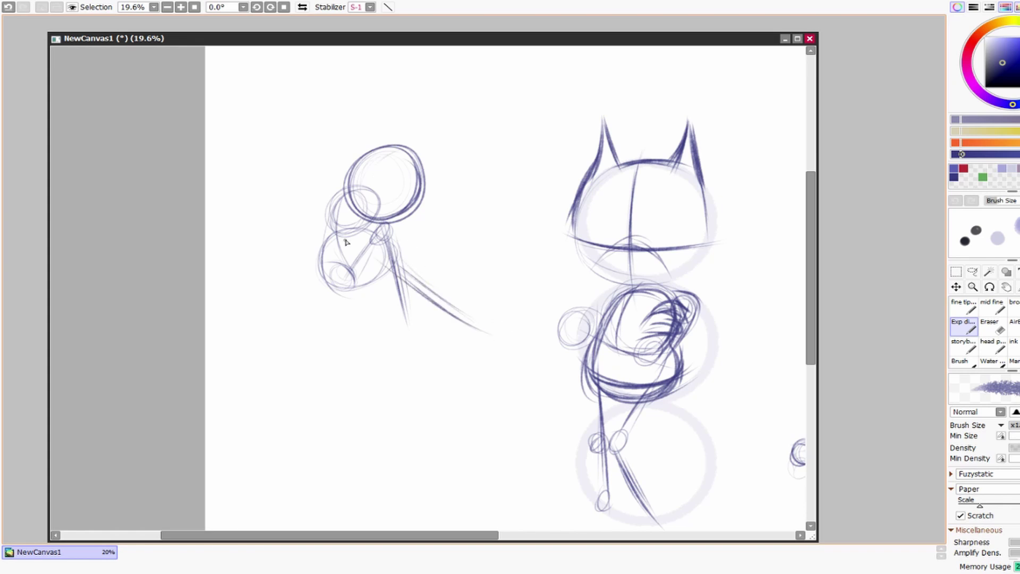
pyautogui.moveTo(321, 212); pyautogui.dragTo(301, 253)
pyautogui.moveTo(382, 232); pyautogui.dragTo(394, 234)
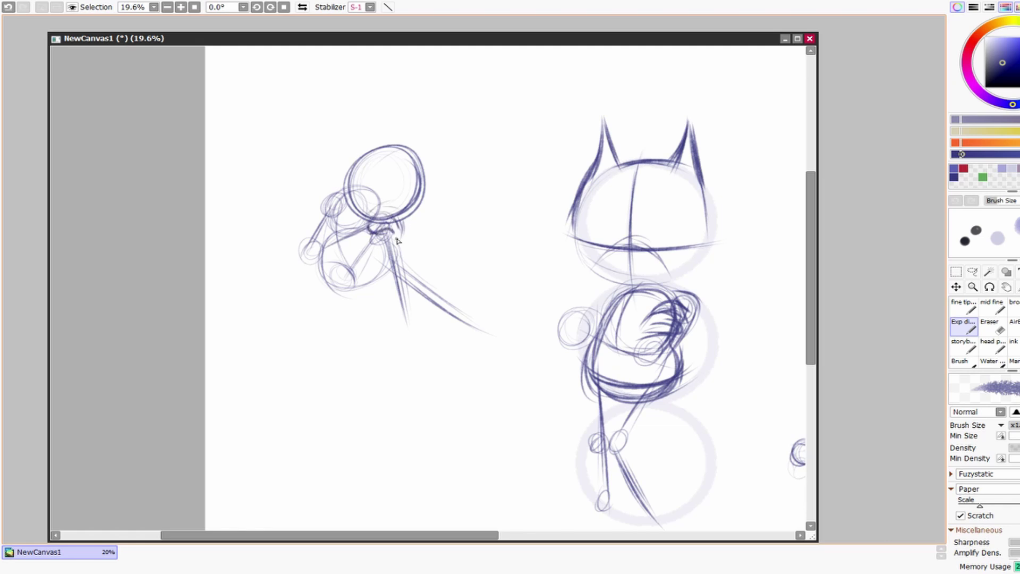
pyautogui.moveTo(378, 220)
pyautogui.mouseDown()
pyautogui.moveTo(393, 222)
pyautogui.moveTo(420, 159)
pyautogui.mouseUp()
pyautogui.moveTo(351, 175)
pyautogui.mouseDown()
pyautogui.moveTo(418, 136)
pyautogui.moveTo(415, 201)
pyautogui.mouseUp()
# Step: Lasso the small left figure, scale it up slightly and move it down-left
pyautogui.moveTo(432, 337); pyautogui.dragTo(417, 327)
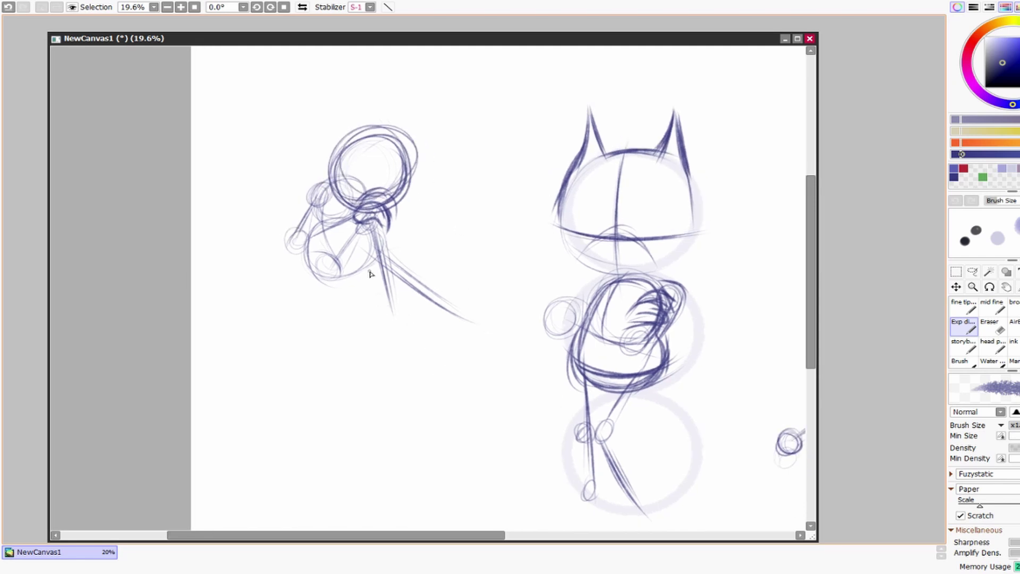
pyautogui.moveTo(371, 273); pyautogui.dragTo(365, 267)
pyautogui.moveTo(770, 357); pyautogui.dragTo(642, 322)
pyautogui.scroll(2, 438, 230)
pyautogui.press('l')
pyautogui.moveTo(330, 100); pyautogui.dragTo(406, 100)
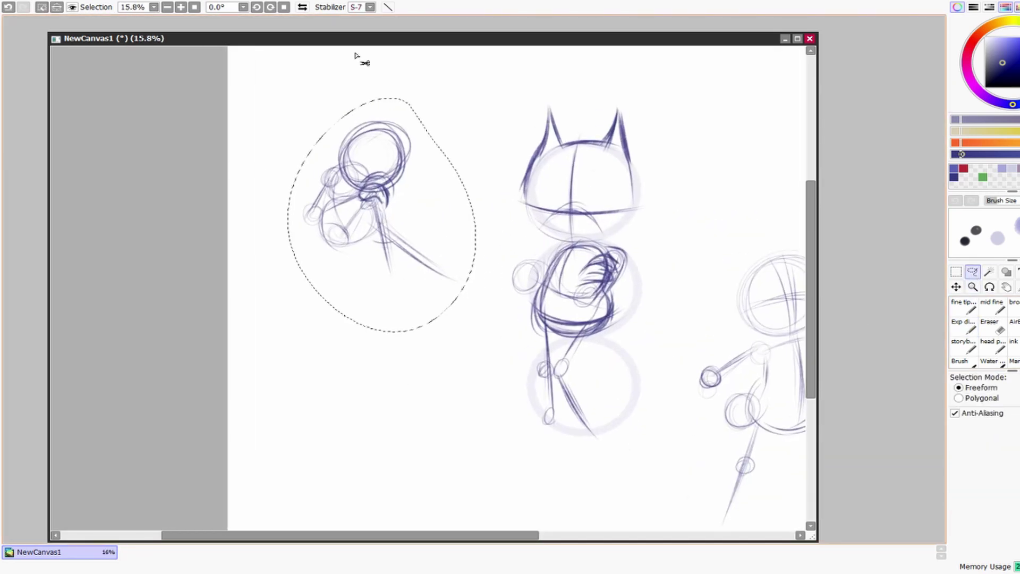
pyautogui.hotkey('ctrl', 't')
pyautogui.moveTo(380, 277); pyautogui.dragTo(403, 298)
pyautogui.moveTo(473, 295)
pyautogui.mouseDown()
pyautogui.moveTo(489, 303)
pyautogui.moveTo(417, 392)
pyautogui.moveTo(431, 414)
pyautogui.mouseUp()
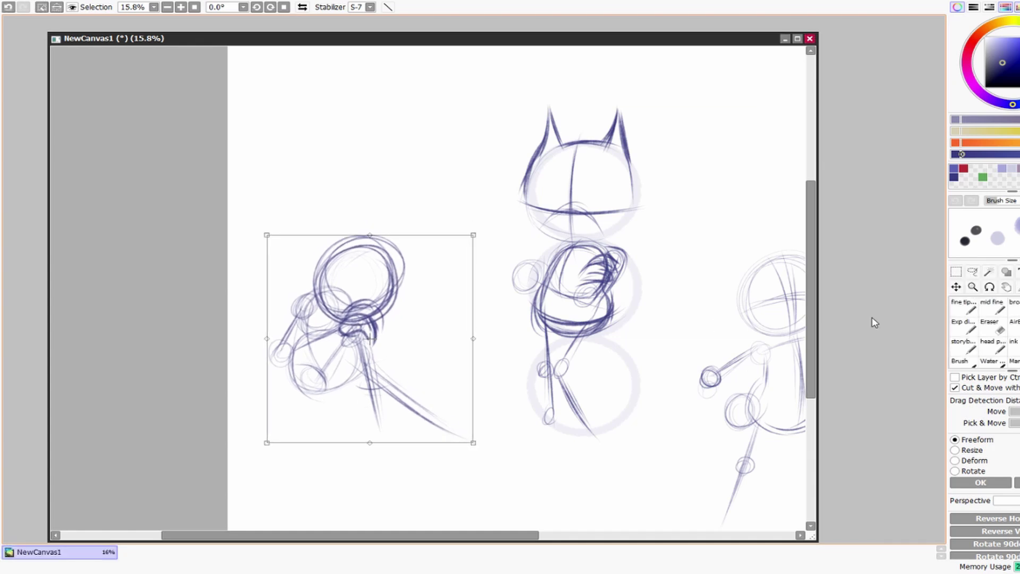
pyautogui.press('Return')
# Step: Ink bold dark outlines around the right figure's head and its two cat ears
pyautogui.scroll(2, 625, 248)
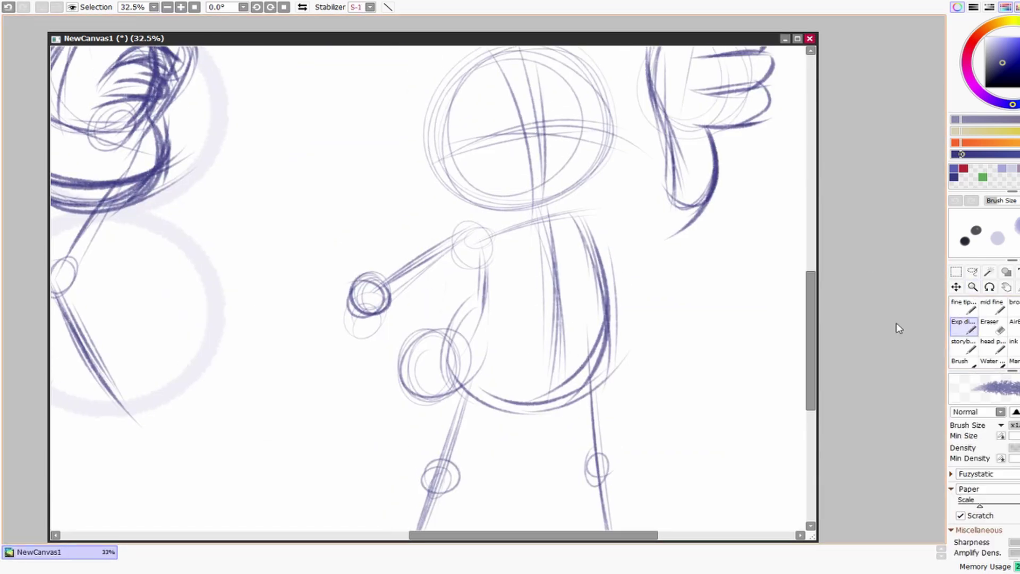
pyautogui.moveTo(768, 332); pyautogui.dragTo(787, 438)
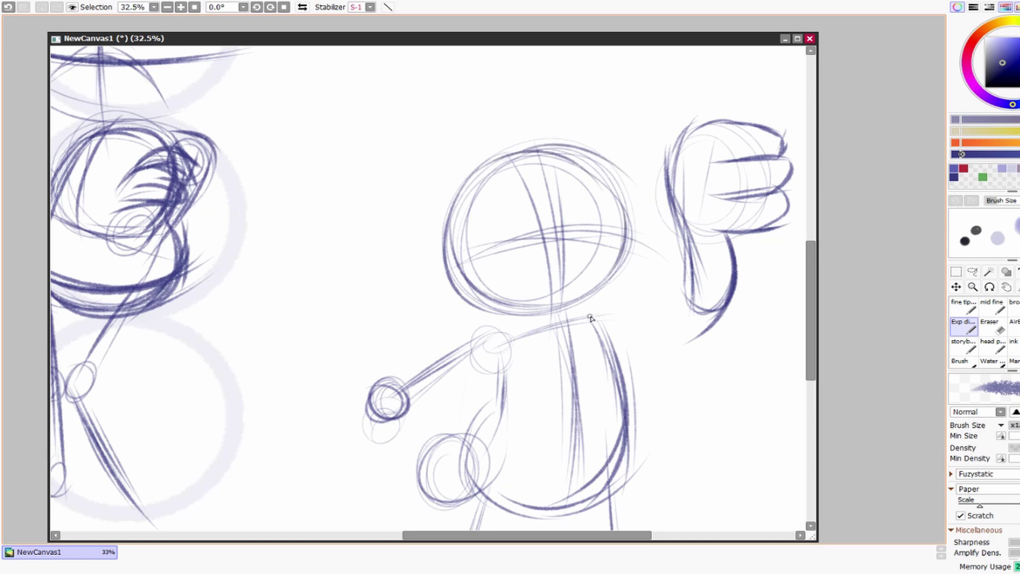
pyautogui.moveTo(610, 238)
pyautogui.mouseDown()
pyautogui.moveTo(465, 282)
pyautogui.moveTo(452, 196)
pyautogui.moveTo(611, 276)
pyautogui.moveTo(452, 261)
pyautogui.moveTo(634, 237)
pyautogui.moveTo(627, 326)
pyautogui.mouseUp()
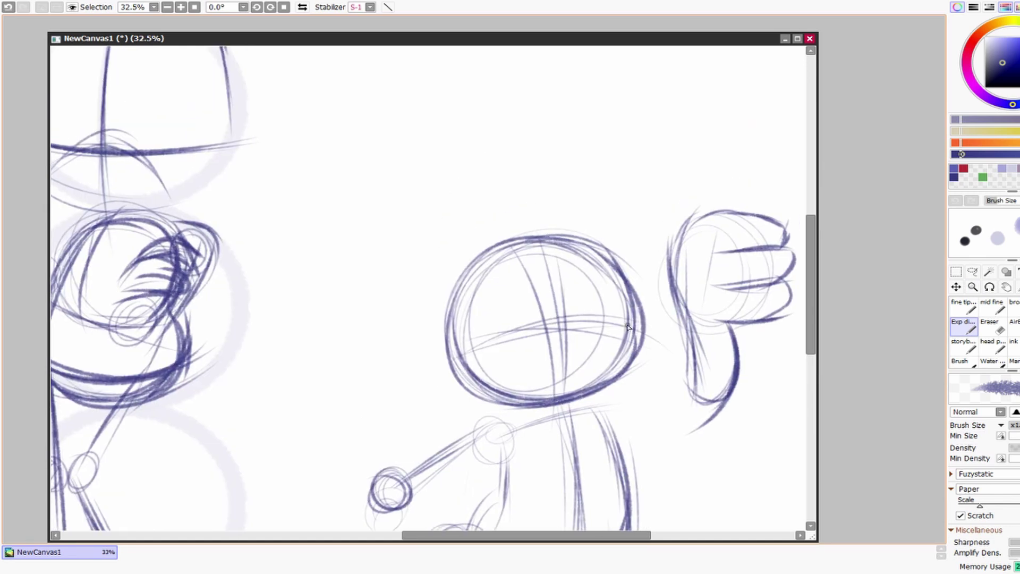
pyautogui.moveTo(475, 185)
pyautogui.mouseDown()
pyautogui.moveTo(464, 209)
pyautogui.moveTo(498, 243)
pyautogui.moveTo(576, 255)
pyautogui.moveTo(586, 179)
pyautogui.moveTo(603, 250)
pyautogui.mouseUp()
pyautogui.scroll(-2, 473, 278)
pyautogui.moveTo(484, 219); pyautogui.dragTo(465, 330)
pyautogui.moveTo(468, 269)
pyautogui.mouseDown()
pyautogui.moveTo(450, 325)
pyautogui.moveTo(460, 245)
pyautogui.mouseUp()
pyautogui.moveTo(432, 318); pyautogui.dragTo(514, 368)
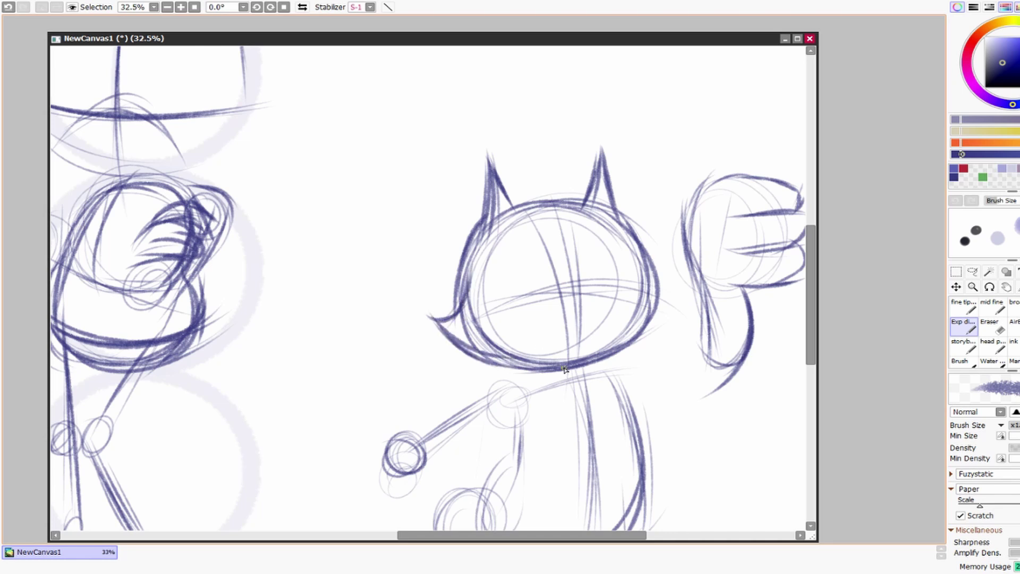
pyautogui.moveTo(616, 209); pyautogui.dragTo(640, 291)
pyautogui.moveTo(433, 319); pyautogui.dragTo(633, 368)
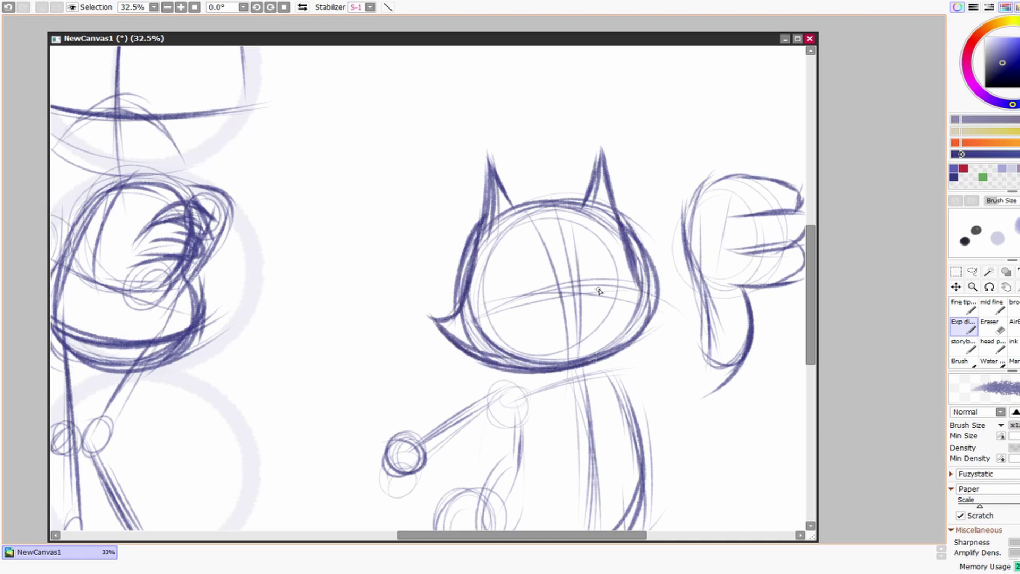
pyautogui.moveTo(621, 212); pyautogui.dragTo(678, 293)
pyautogui.moveTo(614, 207)
pyautogui.mouseDown()
pyautogui.moveTo(673, 290)
pyautogui.moveTo(598, 366)
pyautogui.mouseUp()
pyautogui.moveTo(675, 311); pyautogui.dragTo(518, 372)
# Step: Ink the collar below the head, darkening its right side
pyautogui.scroll(-5, 632, 326)
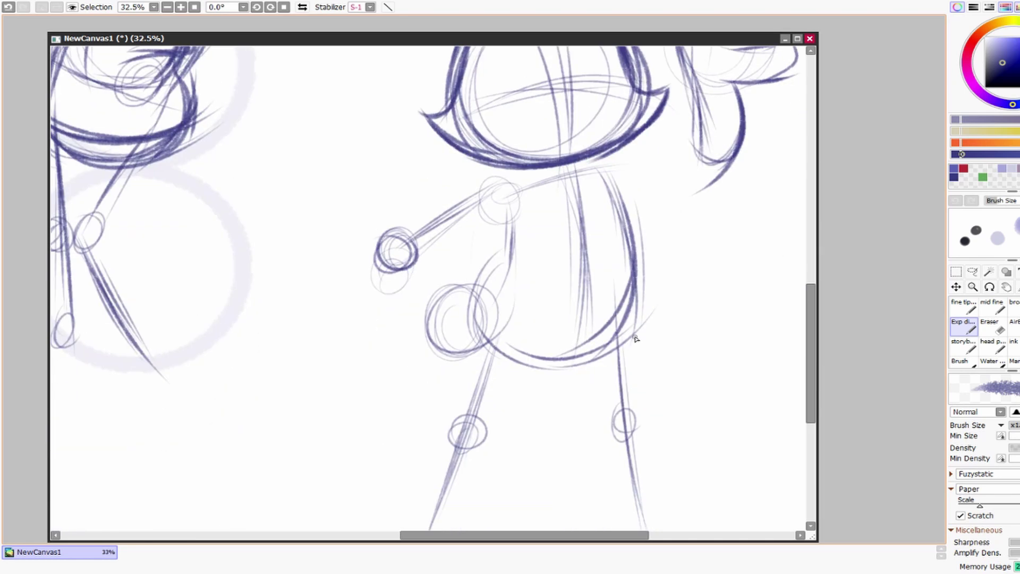
pyautogui.moveTo(460, 182)
pyautogui.mouseDown()
pyautogui.moveTo(524, 201)
pyautogui.moveTo(542, 287)
pyautogui.mouseUp()
pyautogui.moveTo(537, 171); pyautogui.dragTo(544, 292)
pyautogui.moveTo(594, 162); pyautogui.dragTo(603, 274)
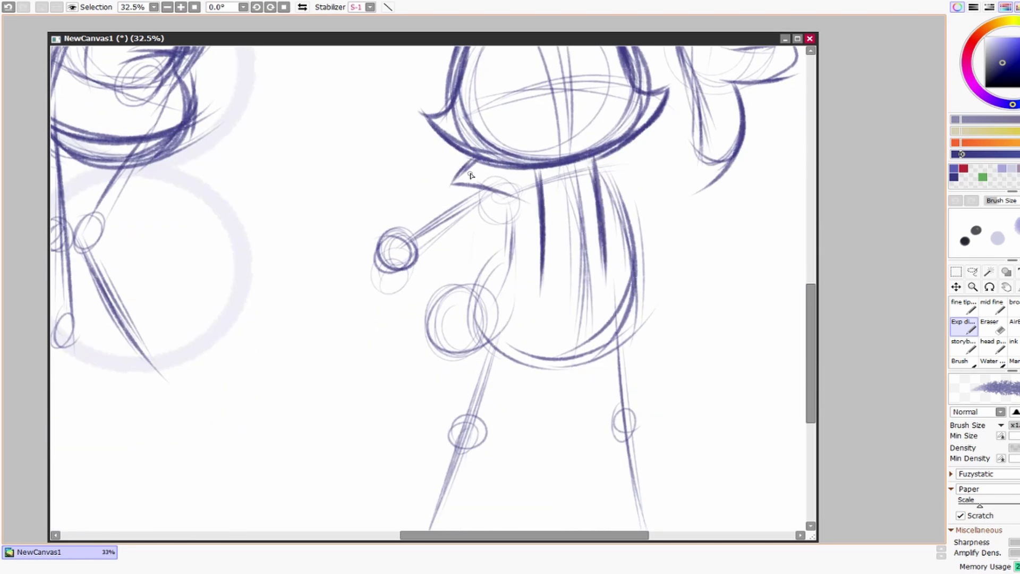
pyautogui.moveTo(480, 160)
pyautogui.mouseDown()
pyautogui.moveTo(454, 185)
pyautogui.moveTo(526, 204)
pyautogui.mouseUp()
pyautogui.moveTo(462, 188); pyautogui.dragTo(548, 223)
pyautogui.moveTo(641, 169)
pyautogui.mouseDown()
pyautogui.moveTo(631, 148)
pyautogui.moveTo(607, 208)
pyautogui.mouseUp()
pyautogui.moveTo(630, 135); pyautogui.dragTo(647, 167)
pyautogui.moveTo(632, 208); pyautogui.dragTo(619, 222)
pyautogui.moveTo(552, 269); pyautogui.dragTo(566, 286)
# Step: Ink the shirt's left and right edges, the hem, and the hip circle
pyautogui.moveTo(509, 236)
pyautogui.mouseDown()
pyautogui.moveTo(494, 295)
pyautogui.moveTo(558, 310)
pyautogui.mouseUp()
pyautogui.moveTo(635, 215); pyautogui.dragTo(658, 283)
pyautogui.moveTo(659, 279)
pyautogui.mouseDown()
pyautogui.moveTo(619, 303)
pyautogui.moveTo(633, 372)
pyautogui.moveTo(617, 390)
pyautogui.mouseUp()
pyautogui.moveTo(502, 297); pyautogui.dragTo(493, 355)
pyautogui.hotkey('ctrl', 'z')
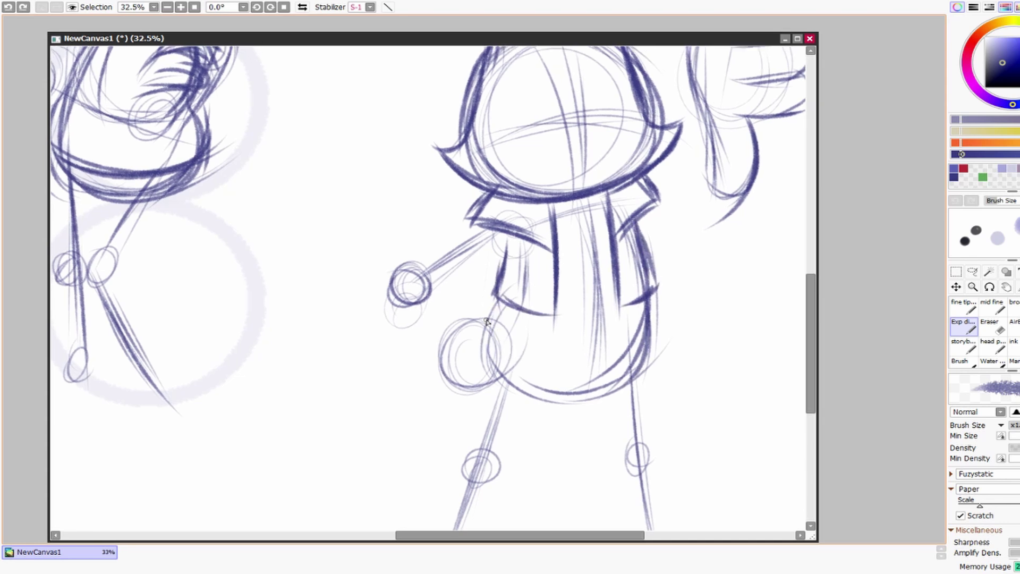
pyautogui.moveTo(509, 312); pyautogui.dragTo(435, 332)
pyautogui.moveTo(481, 295)
pyautogui.mouseDown()
pyautogui.moveTo(419, 353)
pyautogui.moveTo(482, 296)
pyautogui.mouseUp()
# Step: Ink the lowered arm's sleeve, forearm and hand circle
pyautogui.moveTo(406, 330)
pyautogui.mouseDown()
pyautogui.moveTo(473, 270)
pyautogui.moveTo(404, 317)
pyautogui.mouseUp()
pyautogui.moveTo(462, 275)
pyautogui.mouseDown()
pyautogui.moveTo(400, 331)
pyautogui.moveTo(413, 362)
pyautogui.moveTo(495, 316)
pyautogui.mouseUp()
pyautogui.moveTo(428, 280); pyautogui.dragTo(425, 320)
pyautogui.moveTo(524, 251)
pyautogui.mouseDown()
pyautogui.moveTo(431, 318)
pyautogui.moveTo(438, 300)
pyautogui.moveTo(429, 345)
pyautogui.mouseUp()
pyautogui.moveTo(442, 299); pyautogui.dragTo(431, 354)
pyautogui.moveTo(493, 304)
pyautogui.mouseDown()
pyautogui.moveTo(557, 275)
pyautogui.moveTo(492, 320)
pyautogui.moveTo(564, 273)
pyautogui.mouseUp()
pyautogui.moveTo(489, 321)
pyautogui.mouseDown()
pyautogui.moveTo(568, 270)
pyautogui.moveTo(494, 311)
pyautogui.mouseUp()
pyautogui.moveTo(520, 250)
pyautogui.mouseDown()
pyautogui.moveTo(420, 326)
pyautogui.moveTo(439, 340)
pyautogui.mouseUp()
# Step: Ink the raised arm and connect it to the shoulder and head
pyautogui.hscroll(3, 615, 380)
pyautogui.scroll(3, 588, 424)
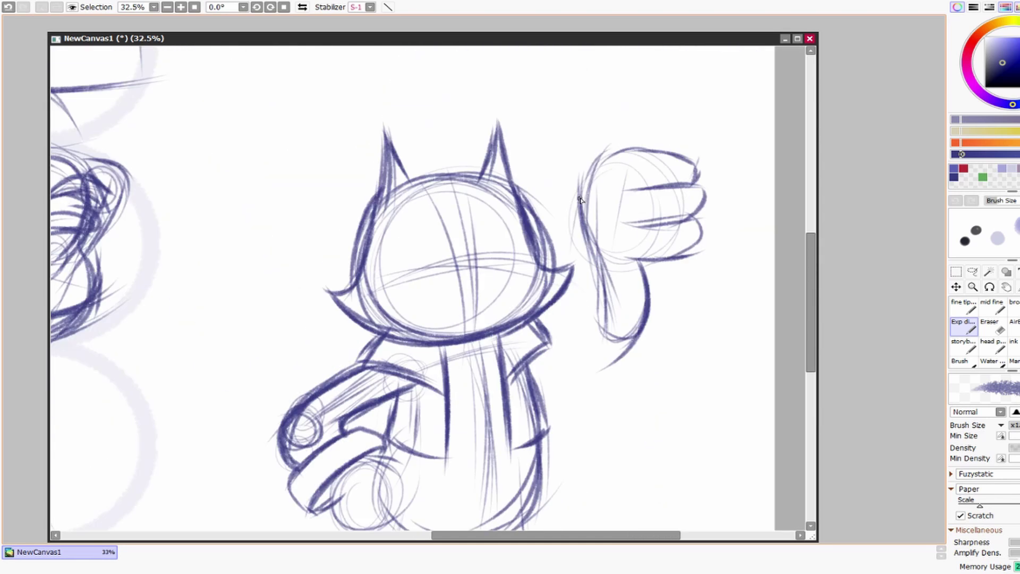
pyautogui.moveTo(542, 365)
pyautogui.mouseDown()
pyautogui.moveTo(505, 336)
pyautogui.moveTo(550, 364)
pyautogui.moveTo(550, 340)
pyautogui.mouseUp()
pyautogui.moveTo(554, 255)
pyautogui.mouseDown()
pyautogui.moveTo(598, 158)
pyautogui.moveTo(587, 170)
pyautogui.mouseUp()
pyautogui.moveTo(550, 356); pyautogui.dragTo(643, 279)
pyautogui.hscroll(2, 581, 384)
pyautogui.scroll(3, 582, 384)
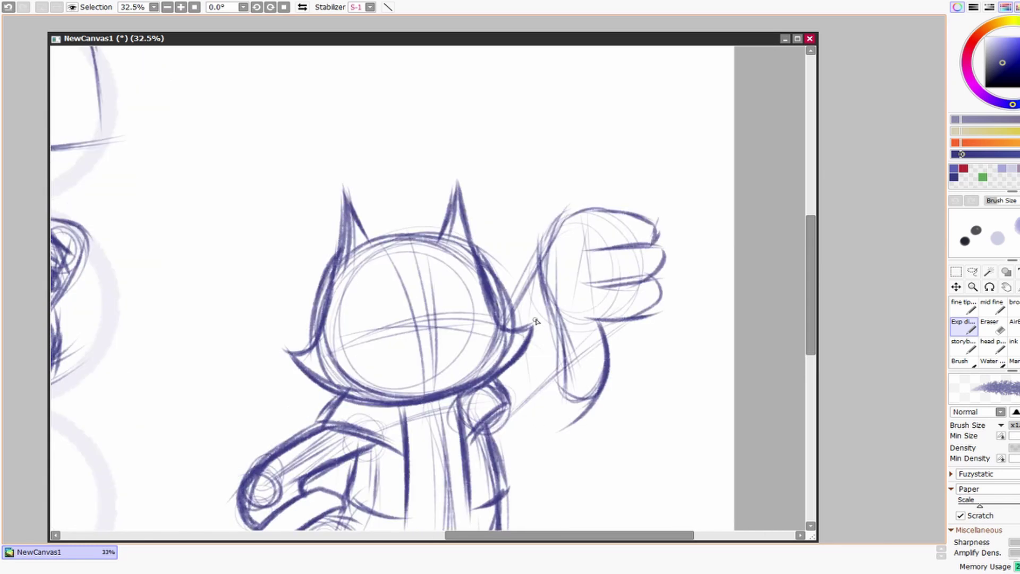
pyautogui.moveTo(561, 249); pyautogui.dragTo(518, 350)
pyautogui.moveTo(465, 379); pyautogui.dragTo(601, 335)
pyautogui.moveTo(515, 362); pyautogui.dragTo(562, 365)
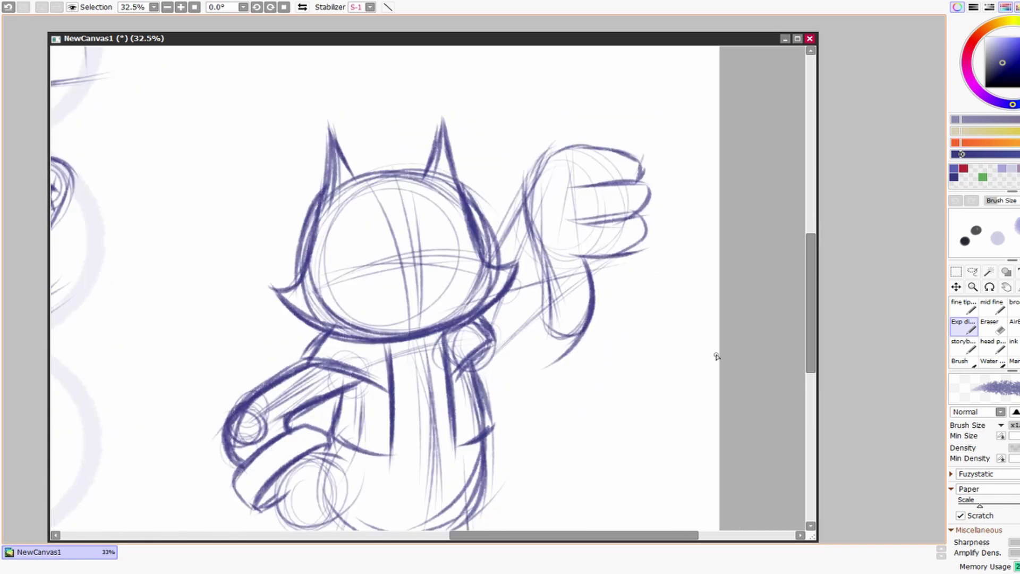
pyautogui.moveTo(732, 421)
pyautogui.mouseDown()
pyautogui.moveTo(569, 237)
pyautogui.moveTo(546, 387)
pyautogui.moveTo(368, 244)
pyautogui.mouseUp()
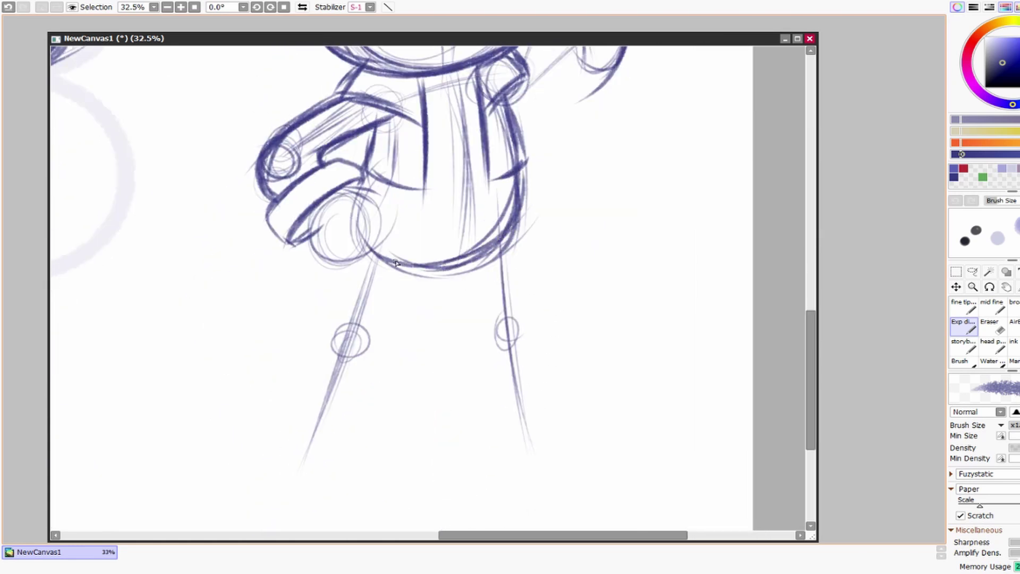
pyautogui.moveTo(400, 210)
pyautogui.mouseDown()
pyautogui.moveTo(324, 412)
pyautogui.moveTo(324, 444)
pyautogui.mouseUp()
# Step: Lasso the raised fist and scale it up with a transform
pyautogui.press('l')
pyautogui.moveTo(664, 126); pyautogui.dragTo(462, 96)
pyautogui.hotkey('ctrl', 't')
pyautogui.moveTo(609, 318); pyautogui.dragTo(560, 257)
pyautogui.press('Return')
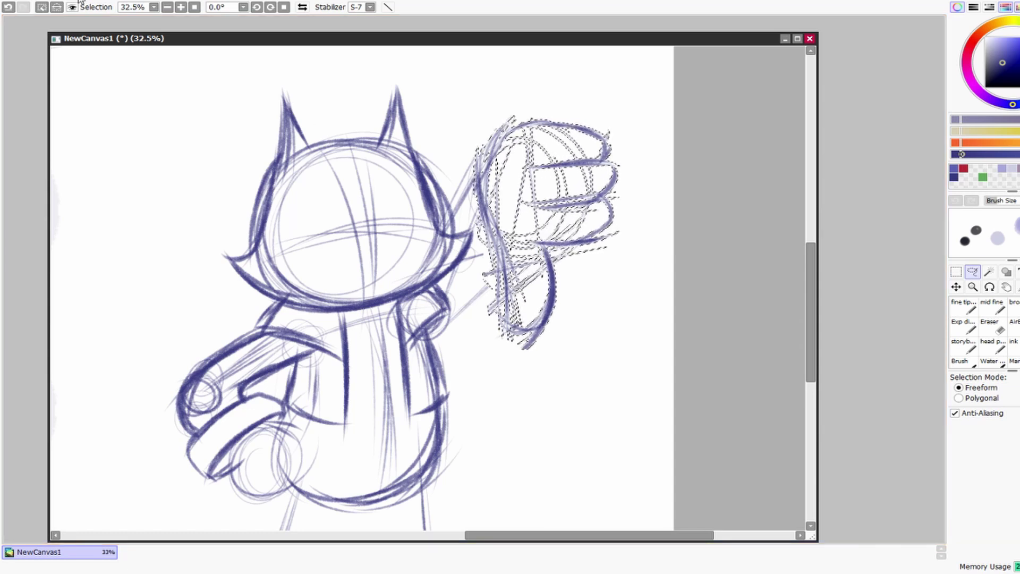
# Step: Mirror the raised fist horizontally and clear the selection
pyautogui.hotkey('ctrl', 'z')
pyautogui.hscroll(2, 350, 50)
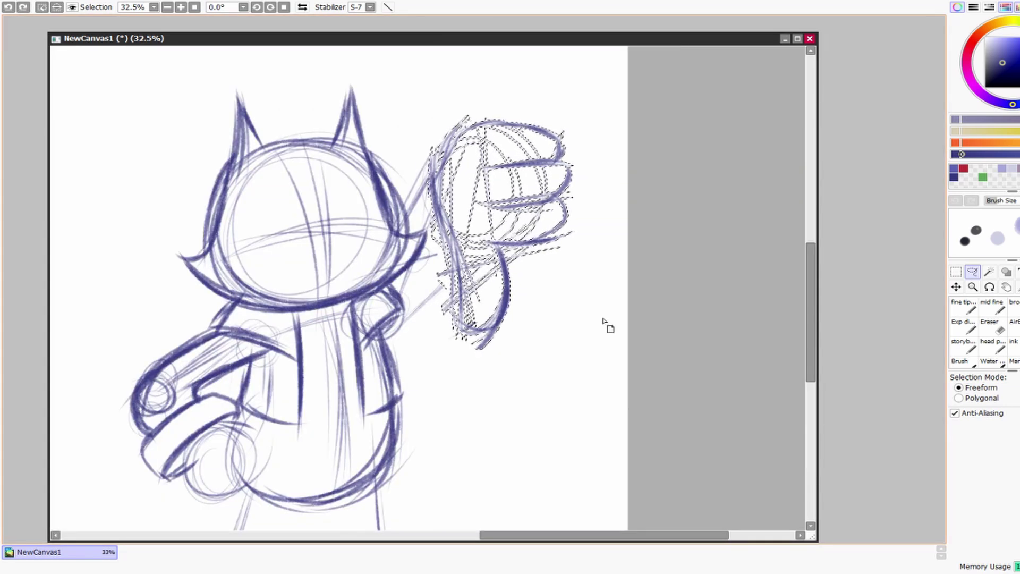
pyautogui.hotkey('ctrl', 'y')
pyautogui.press('w')
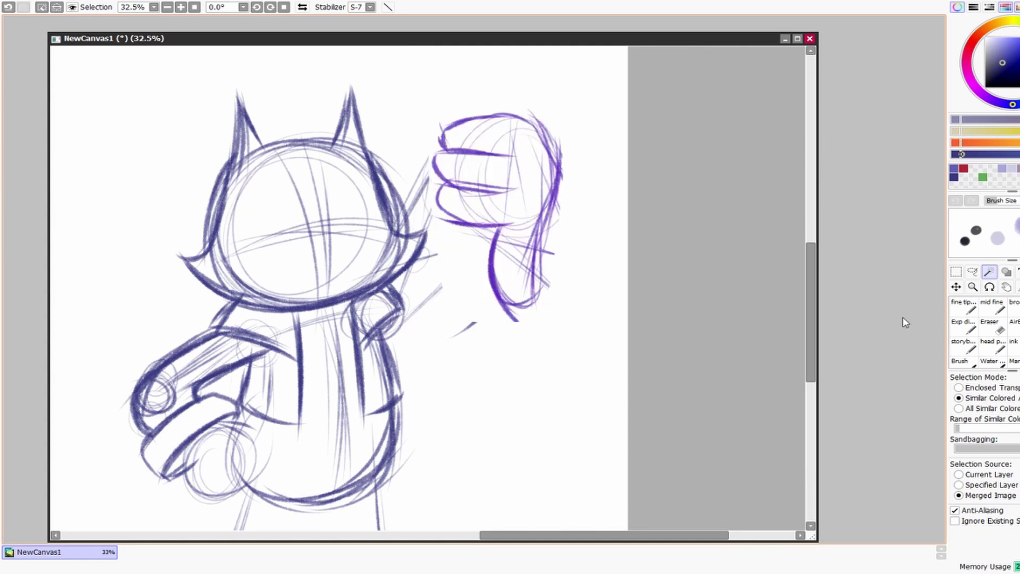
pyautogui.hotkey('ctrl', 'z')
pyautogui.click(972, 287)
pyautogui.moveTo(524, 186)
pyautogui.mouseDown()
pyautogui.moveTo(478, 187)
pyautogui.moveTo(526, 187)
pyautogui.mouseUp()
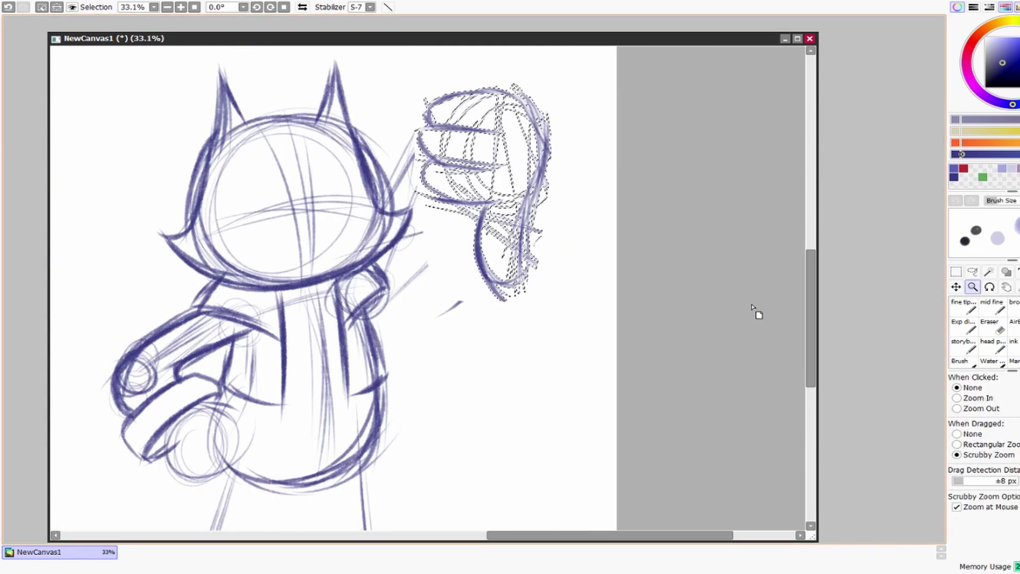
pyautogui.hotkey('ctrl', 'd')
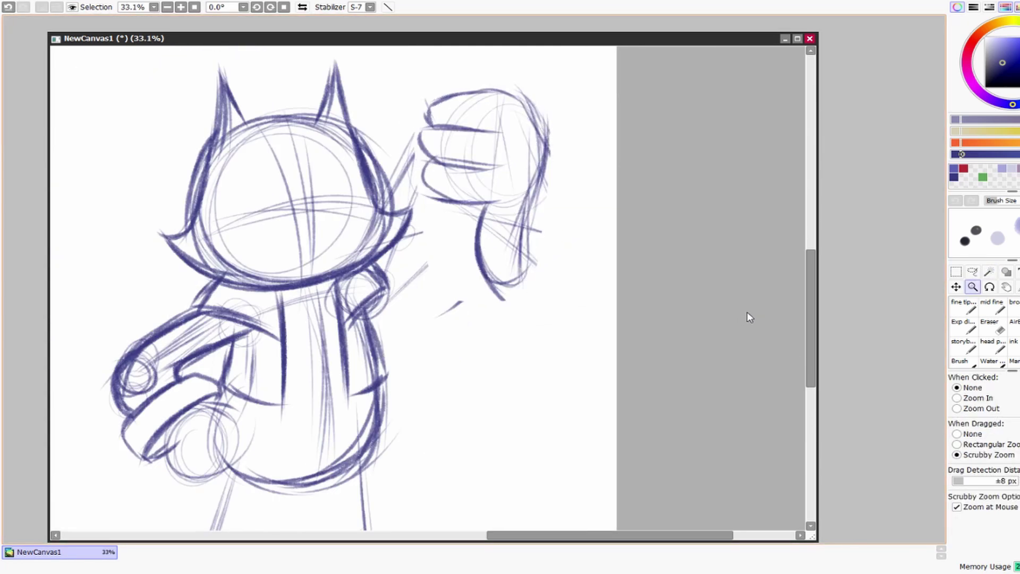
# Step: Shift the flipped fist down-left, tilt it clockwise, then start erasing the old fist sketch
pyautogui.click(972, 271)
pyautogui.moveTo(430, 104); pyautogui.dragTo(433, 230)
pyautogui.moveTo(433, 230)
pyautogui.mouseDown()
pyautogui.moveTo(603, 228)
pyautogui.moveTo(428, 105)
pyautogui.mouseUp()
pyautogui.moveTo(499, 187); pyautogui.dragTo(485, 213)
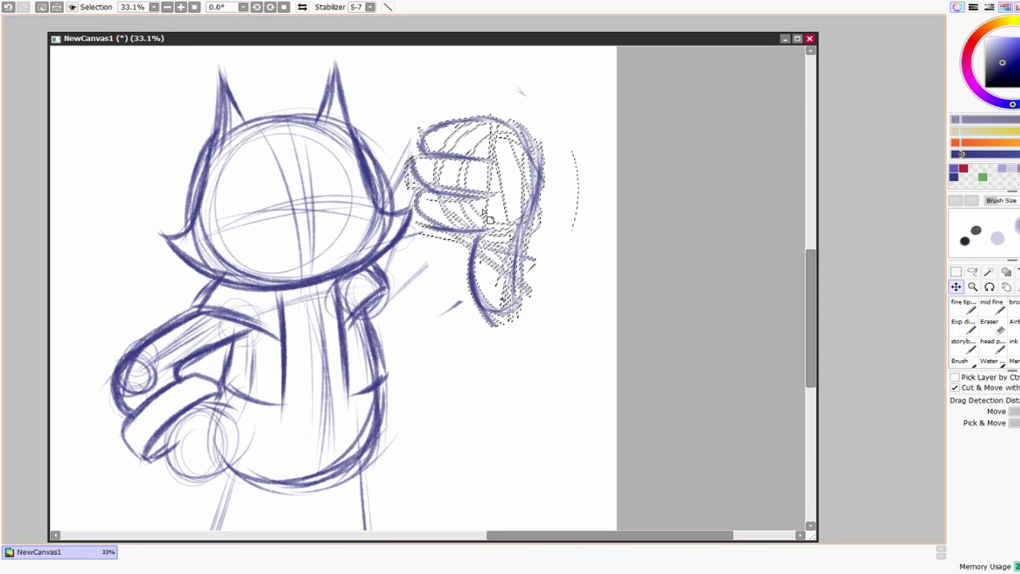
pyautogui.hotkey('ctrl', 't')
pyautogui.moveTo(563, 143); pyautogui.dragTo(536, 99)
pyautogui.press('Return')
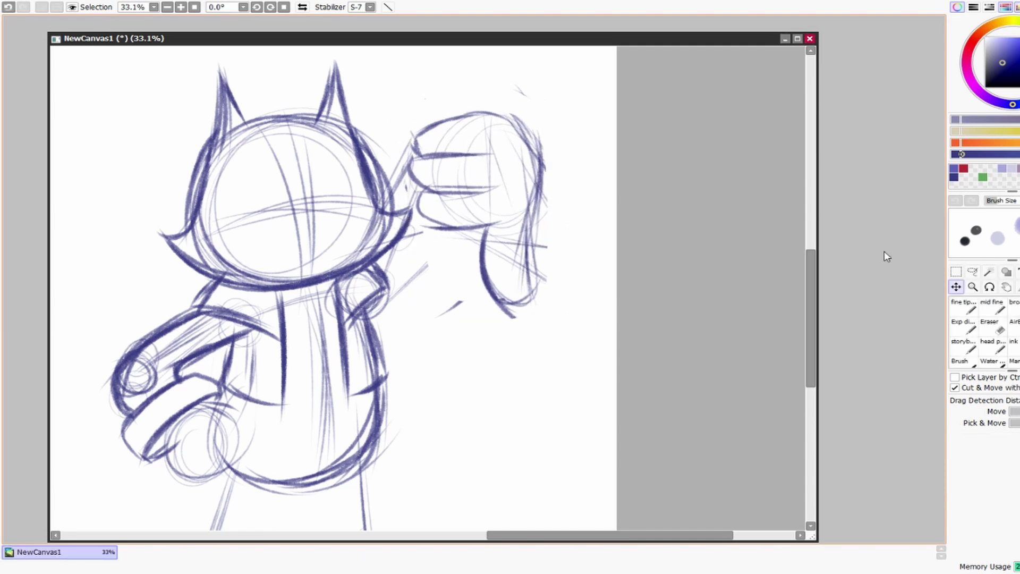
pyautogui.press('e')
pyautogui.moveTo(414, 117)
pyautogui.mouseDown()
pyautogui.moveTo(430, 148)
pyautogui.moveTo(522, 319)
pyautogui.moveTo(512, 157)
pyautogui.moveTo(469, 299)
pyautogui.moveTo(552, 317)
pyautogui.moveTo(477, 226)
pyautogui.moveTo(457, 126)
pyautogui.moveTo(528, 214)
pyautogui.mouseUp()
# Step: With the pen, sketch a new rounded fist with wrist lines and finger bands
pyautogui.press('b')
pyautogui.moveTo(420, 221); pyautogui.dragTo(478, 255)
pyautogui.moveTo(457, 127); pyautogui.dragTo(531, 217)
pyautogui.moveTo(539, 154); pyautogui.dragTo(518, 249)
pyautogui.moveTo(537, 175); pyautogui.dragTo(510, 322)
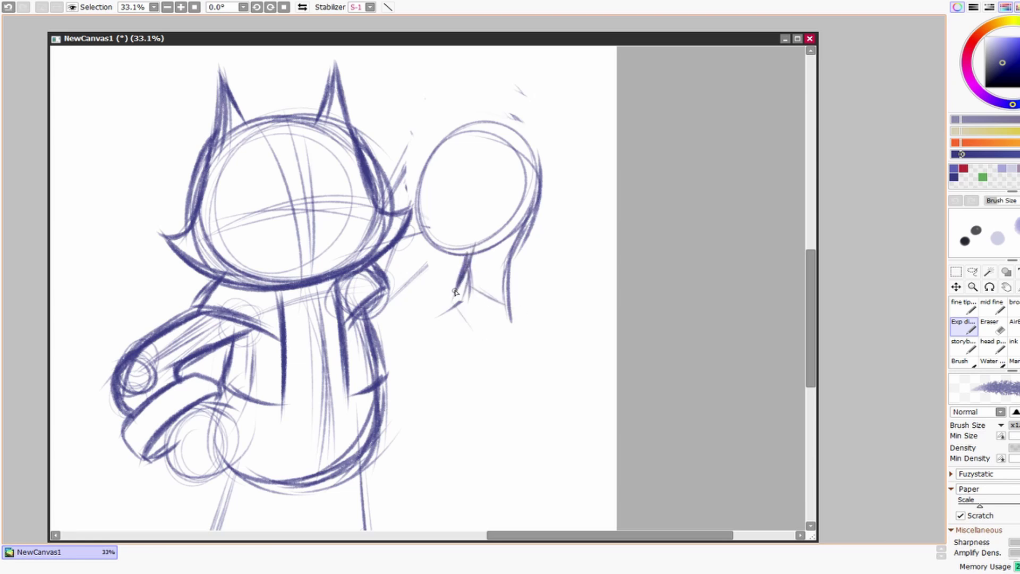
pyautogui.moveTo(513, 243); pyautogui.dragTo(509, 318)
pyautogui.moveTo(470, 248)
pyautogui.mouseDown()
pyautogui.moveTo(460, 304)
pyautogui.moveTo(481, 340)
pyautogui.mouseUp()
pyautogui.moveTo(462, 300); pyautogui.dragTo(510, 332)
pyautogui.moveTo(521, 238)
pyautogui.mouseDown()
pyautogui.moveTo(551, 342)
pyautogui.moveTo(551, 399)
pyautogui.mouseUp()
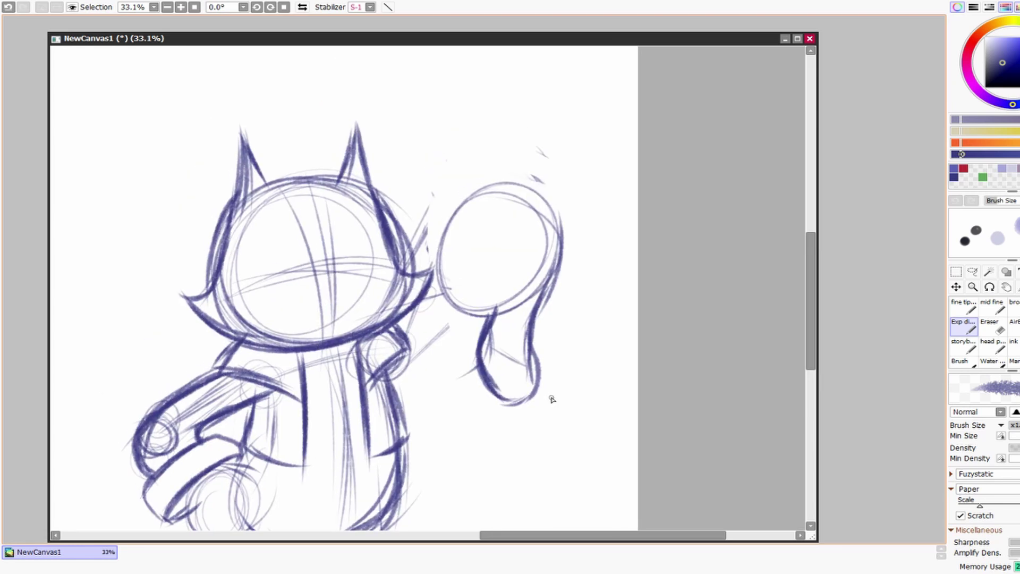
pyautogui.moveTo(533, 259)
pyautogui.mouseDown()
pyautogui.moveTo(445, 282)
pyautogui.moveTo(550, 273)
pyautogui.mouseUp()
pyautogui.moveTo(450, 302)
pyautogui.mouseDown()
pyautogui.moveTo(455, 268)
pyautogui.moveTo(515, 296)
pyautogui.moveTo(562, 293)
pyautogui.mouseUp()
pyautogui.moveTo(557, 226)
pyautogui.mouseDown()
pyautogui.moveTo(461, 229)
pyautogui.moveTo(571, 237)
pyautogui.moveTo(462, 196)
pyautogui.moveTo(493, 181)
pyautogui.moveTo(550, 234)
pyautogui.moveTo(547, 270)
pyautogui.mouseUp()
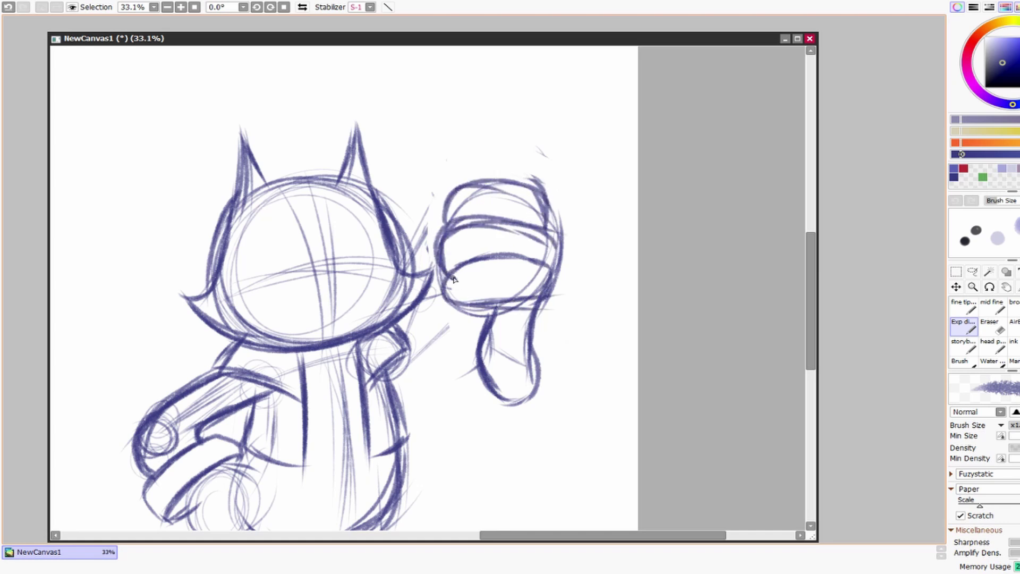
pyautogui.moveTo(557, 209); pyautogui.dragTo(582, 282)
pyautogui.moveTo(568, 209)
pyautogui.mouseDown()
pyautogui.moveTo(579, 280)
pyautogui.moveTo(524, 297)
pyautogui.mouseUp()
# Step: Draw the forearm down to the elbow and refine the lower fist's fingers and outline
pyautogui.moveTo(441, 287); pyautogui.dragTo(384, 327)
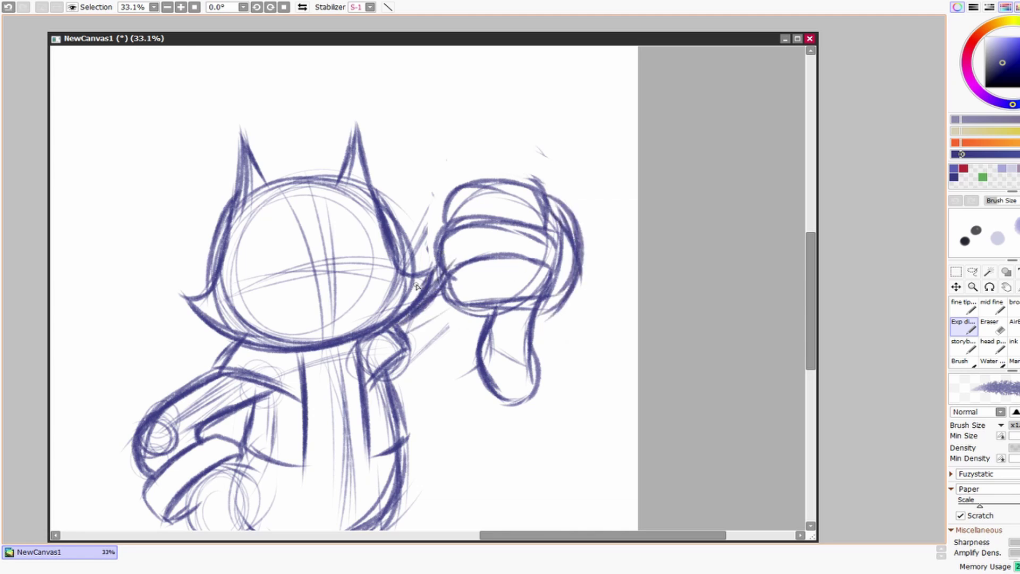
pyautogui.moveTo(441, 260)
pyautogui.mouseDown()
pyautogui.moveTo(397, 313)
pyautogui.moveTo(418, 305)
pyautogui.mouseUp()
pyautogui.moveTo(510, 319); pyautogui.dragTo(398, 374)
pyautogui.moveTo(479, 348); pyautogui.dragTo(391, 393)
pyautogui.moveTo(540, 195)
pyautogui.mouseDown()
pyautogui.moveTo(495, 198)
pyautogui.moveTo(428, 279)
pyautogui.mouseUp()
pyautogui.moveTo(506, 319)
pyautogui.mouseDown()
pyautogui.moveTo(519, 242)
pyautogui.moveTo(576, 151)
pyautogui.moveTo(588, 179)
pyautogui.moveTo(643, 177)
pyautogui.mouseUp()
pyautogui.moveTo(395, 303); pyautogui.dragTo(349, 351)
pyautogui.moveTo(402, 307); pyautogui.dragTo(386, 298)
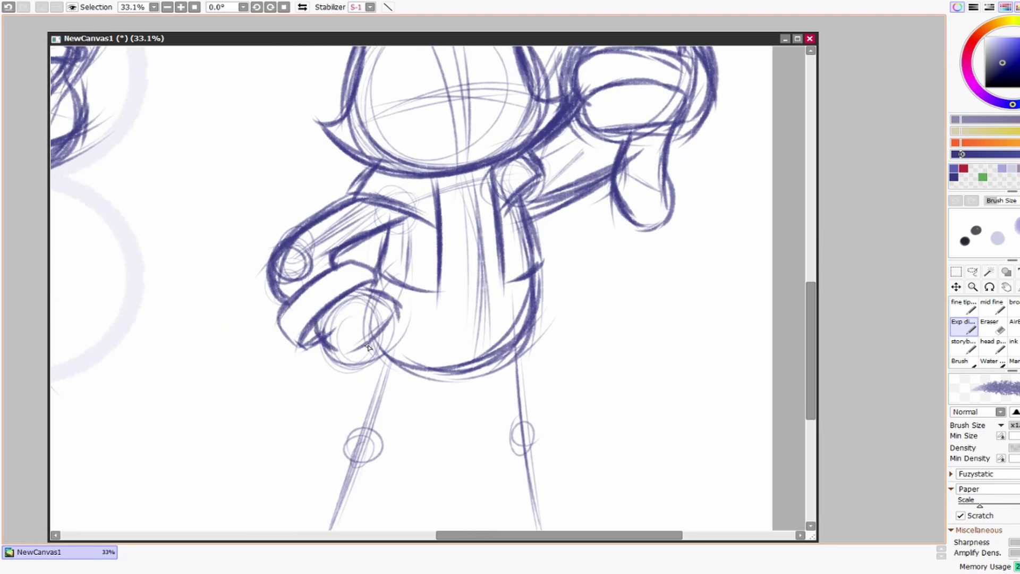
pyautogui.moveTo(323, 342)
pyautogui.mouseDown()
pyautogui.moveTo(363, 351)
pyautogui.moveTo(336, 361)
pyautogui.moveTo(383, 339)
pyautogui.moveTo(380, 372)
pyautogui.mouseUp()
pyautogui.moveTo(396, 305)
pyautogui.mouseDown()
pyautogui.moveTo(366, 351)
pyautogui.moveTo(391, 353)
pyautogui.mouseUp()
# Step: Draw a belt band across the cat's waist
pyautogui.scroll(-3, 672, 175)
pyautogui.scroll(6, 499, 269)
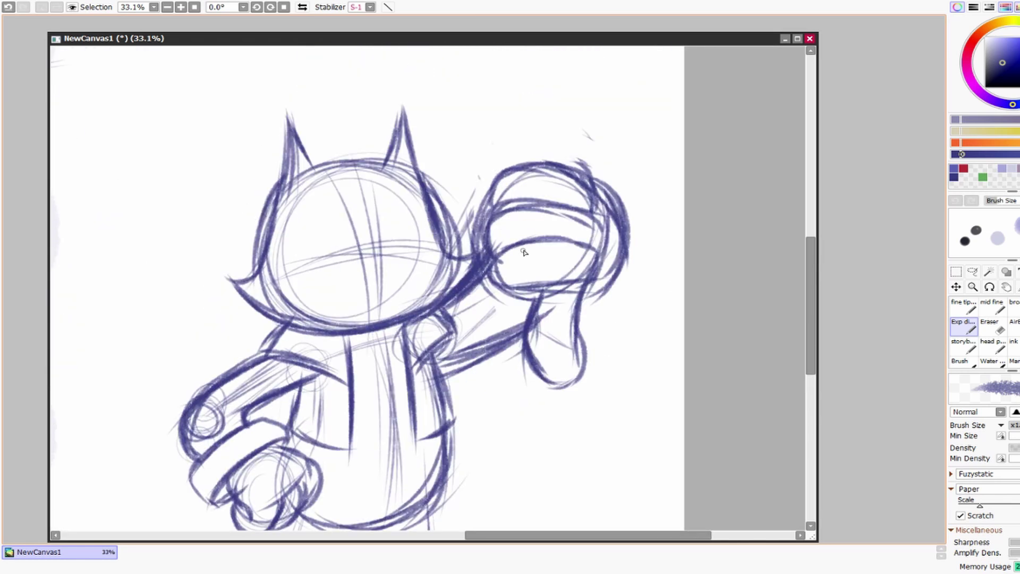
pyautogui.moveTo(499, 268); pyautogui.dragTo(563, 231)
pyautogui.moveTo(492, 287); pyautogui.dragTo(553, 233)
pyautogui.scroll(-5, 500, 277)
pyautogui.scroll(2, 497, 335)
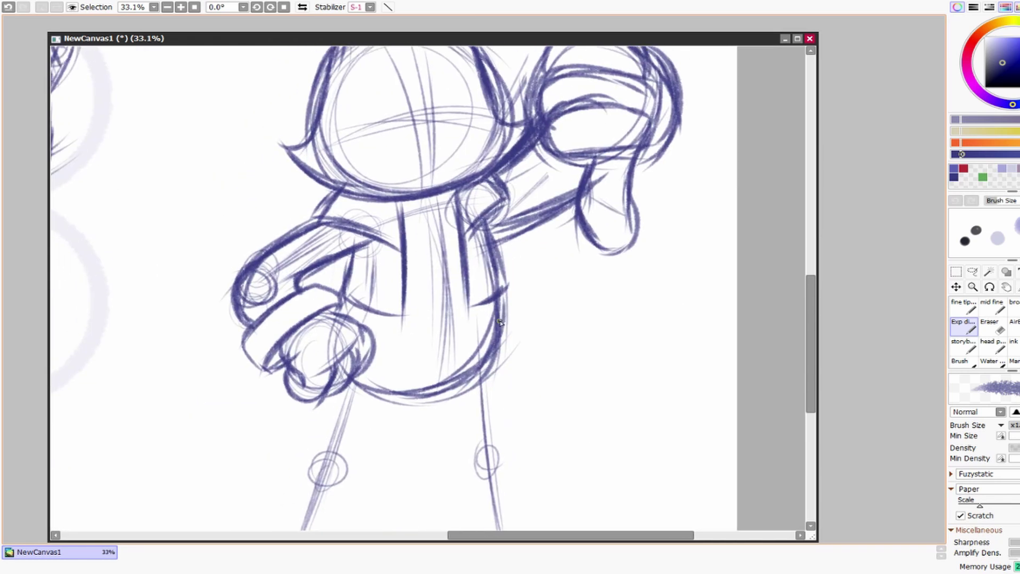
pyautogui.scroll(1, 502, 361)
pyautogui.moveTo(504, 351)
pyautogui.mouseDown()
pyautogui.moveTo(390, 378)
pyautogui.moveTo(518, 325)
pyautogui.moveTo(385, 382)
pyautogui.mouseUp()
# Step: Ink the inner and outer lines of both legs below the belt
pyautogui.scroll(-6, 422, 341)
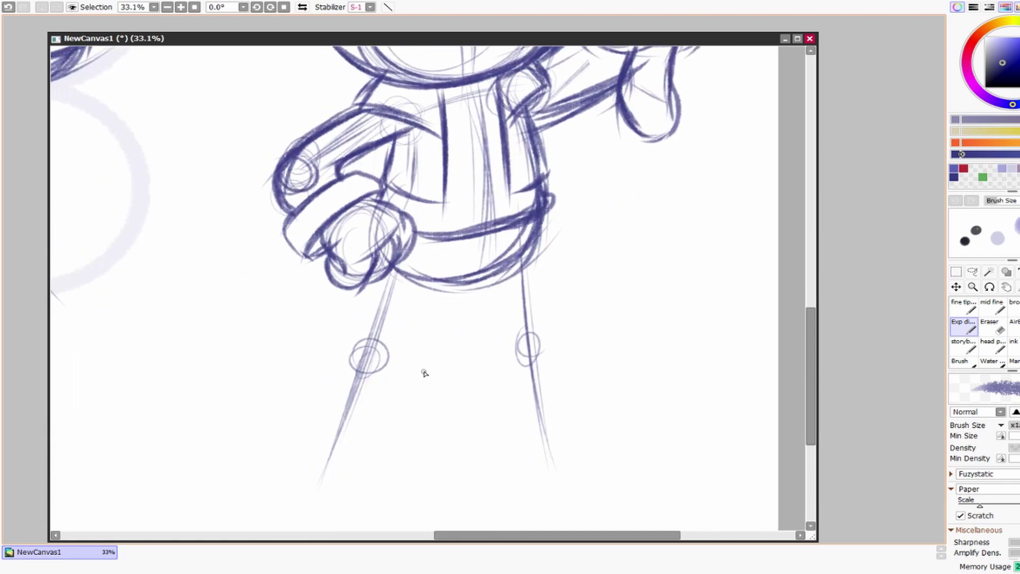
pyautogui.moveTo(375, 281); pyautogui.dragTo(338, 386)
pyautogui.moveTo(435, 282); pyautogui.dragTo(391, 392)
pyautogui.moveTo(433, 284); pyautogui.dragTo(402, 374)
pyautogui.moveTo(473, 285); pyautogui.dragTo(498, 372)
pyautogui.moveTo(529, 245); pyautogui.dragTo(555, 357)
pyautogui.moveTo(534, 263)
pyautogui.mouseDown()
pyautogui.moveTo(558, 360)
pyautogui.moveTo(537, 344)
pyautogui.mouseUp()
# Step: Draw a cuff at the bottom of the right leg and extend the leg line down
pyautogui.moveTo(466, 327); pyautogui.dragTo(538, 321)
pyautogui.moveTo(471, 317); pyautogui.dragTo(485, 354)
pyautogui.moveTo(531, 303)
pyautogui.mouseDown()
pyautogui.moveTo(472, 356)
pyautogui.moveTo(460, 348)
pyautogui.moveTo(457, 436)
pyautogui.mouseUp()
pyautogui.moveTo(591, 434); pyautogui.dragTo(561, 392)
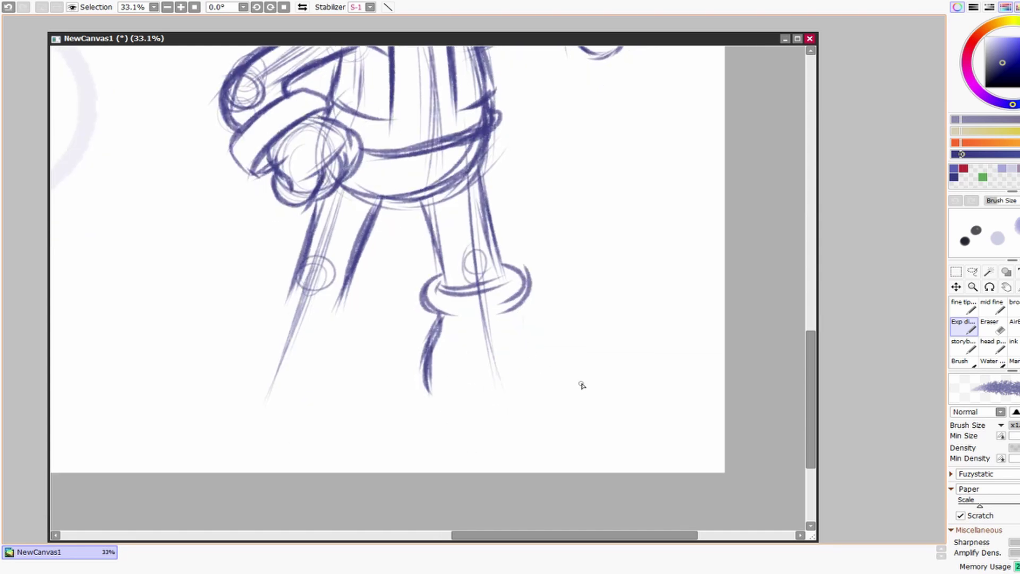
# Step: Sketch the right shoe's toe arch, front edge and bottom line, then undo the arch and toe
pyautogui.moveTo(502, 349)
pyautogui.mouseDown()
pyautogui.moveTo(623, 339)
pyautogui.moveTo(598, 358)
pyautogui.moveTo(631, 344)
pyautogui.mouseUp()
pyautogui.moveTo(622, 396); pyautogui.dragTo(632, 346)
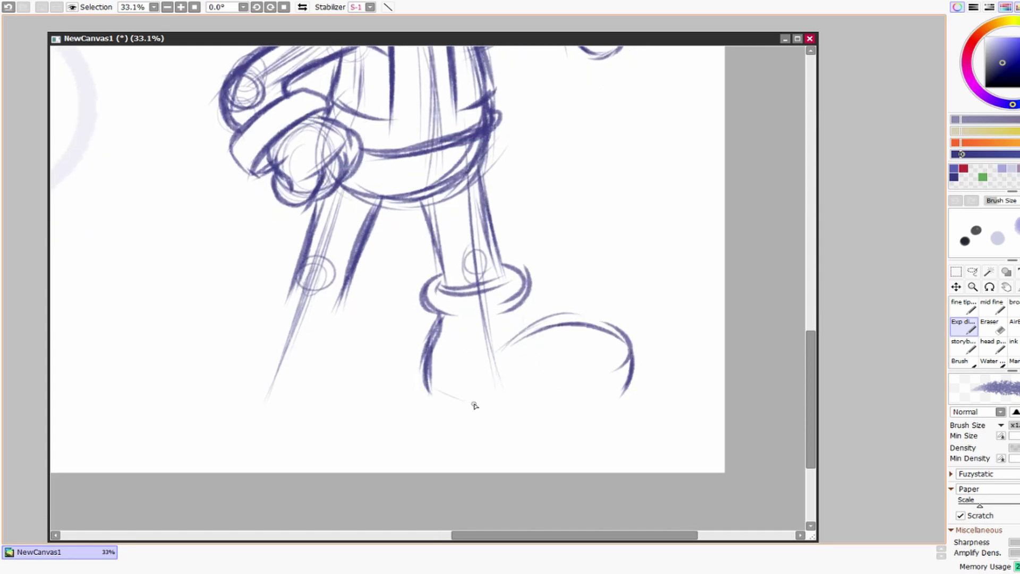
pyautogui.moveTo(433, 401)
pyautogui.mouseDown()
pyautogui.moveTo(527, 399)
pyautogui.moveTo(543, 389)
pyautogui.moveTo(635, 395)
pyautogui.mouseUp()
pyautogui.moveTo(500, 352)
pyautogui.mouseDown()
pyautogui.moveTo(631, 360)
pyautogui.moveTo(633, 392)
pyautogui.mouseUp()
pyautogui.moveTo(523, 340)
pyautogui.mouseDown()
pyautogui.moveTo(624, 336)
pyautogui.moveTo(633, 390)
pyautogui.moveTo(595, 409)
pyautogui.mouseUp()
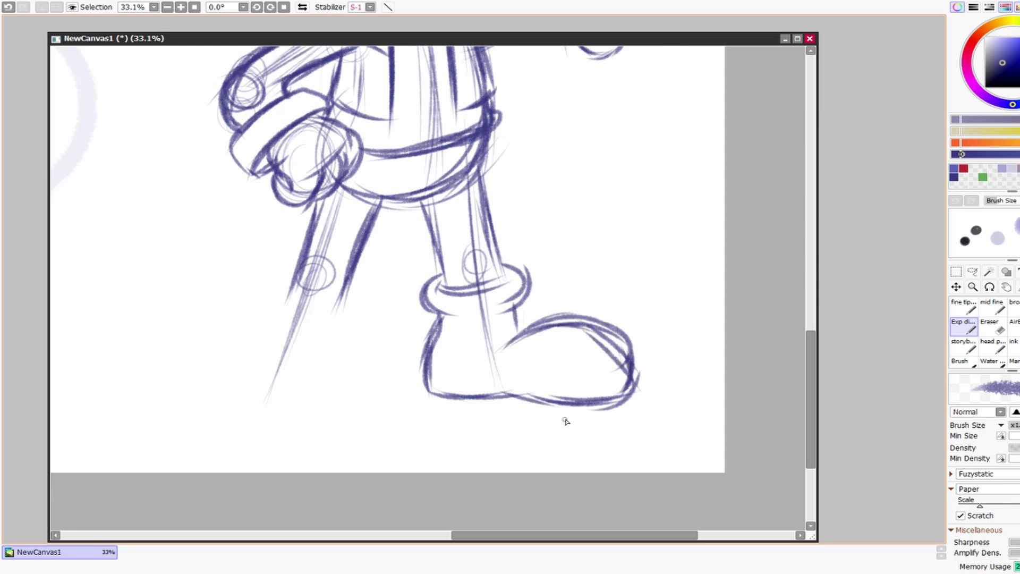
pyautogui.hotkey('ctrl', 'z')
pyautogui.hotkey('ctrl', 'z')
pyautogui.hotkey('ctrl', 'z')
pyautogui.hotkey('ctrl', 'z')
pyautogui.hotkey('ctrl', 'z')
pyautogui.hotkey('ctrl', 'z')
pyautogui.hotkey('ctrl', 'z')
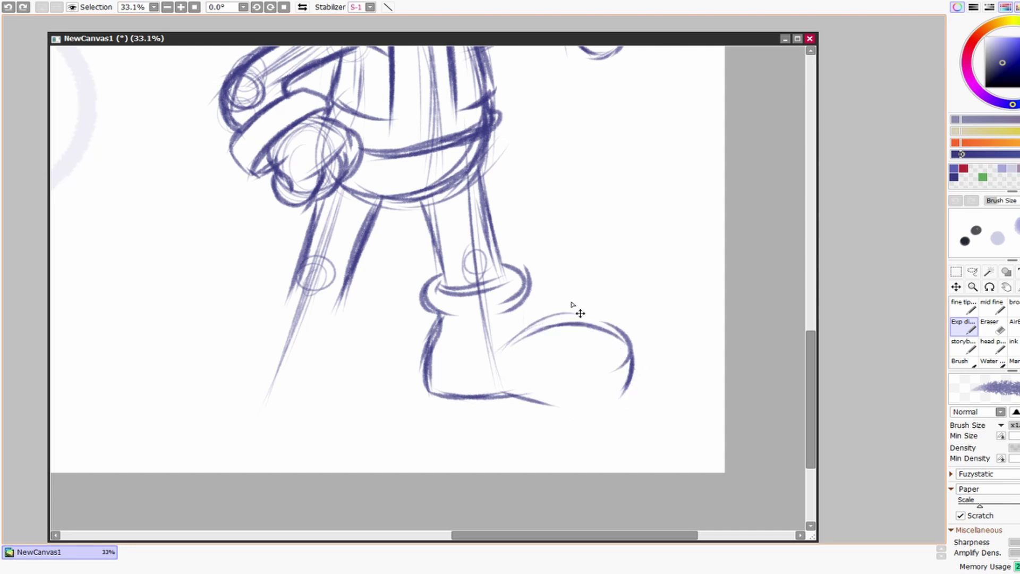
pyautogui.hotkey('ctrl', 'z')
# Step: Redraw the right boot with its front, sole, heel and darker toe arcs
pyautogui.moveTo(520, 313); pyautogui.dragTo(533, 379)
pyautogui.moveTo(432, 396); pyautogui.dragTo(532, 394)
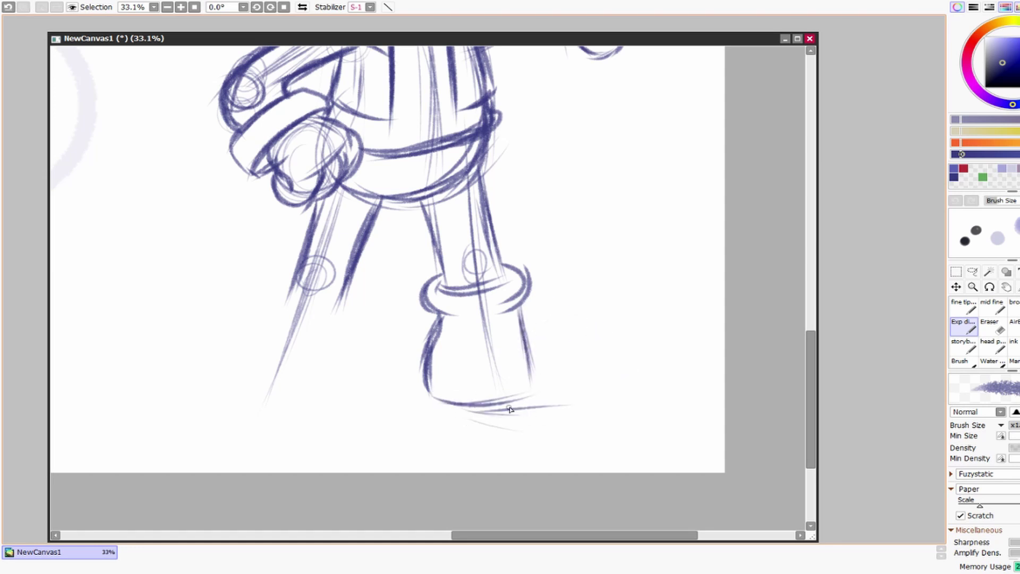
pyautogui.moveTo(477, 413)
pyautogui.mouseDown()
pyautogui.moveTo(577, 402)
pyautogui.moveTo(524, 368)
pyautogui.moveTo(547, 335)
pyautogui.moveTo(617, 367)
pyautogui.mouseUp()
pyautogui.moveTo(490, 374); pyautogui.dragTo(599, 351)
pyautogui.moveTo(524, 303); pyautogui.dragTo(542, 340)
pyautogui.moveTo(526, 332); pyautogui.dragTo(624, 371)
pyautogui.moveTo(481, 423); pyautogui.dragTo(622, 417)
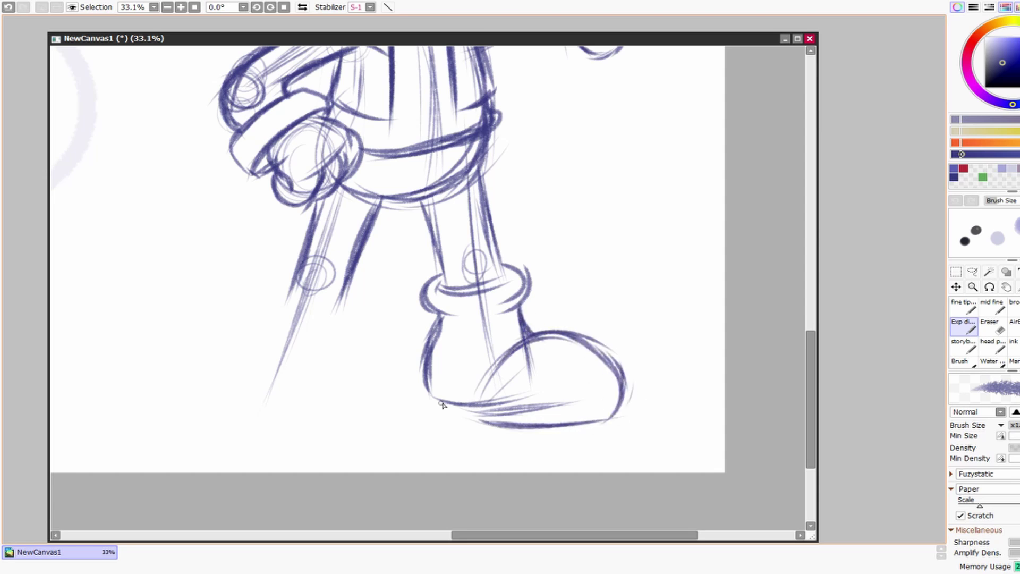
pyautogui.moveTo(467, 410); pyautogui.dragTo(566, 425)
pyautogui.moveTo(488, 375); pyautogui.dragTo(611, 405)
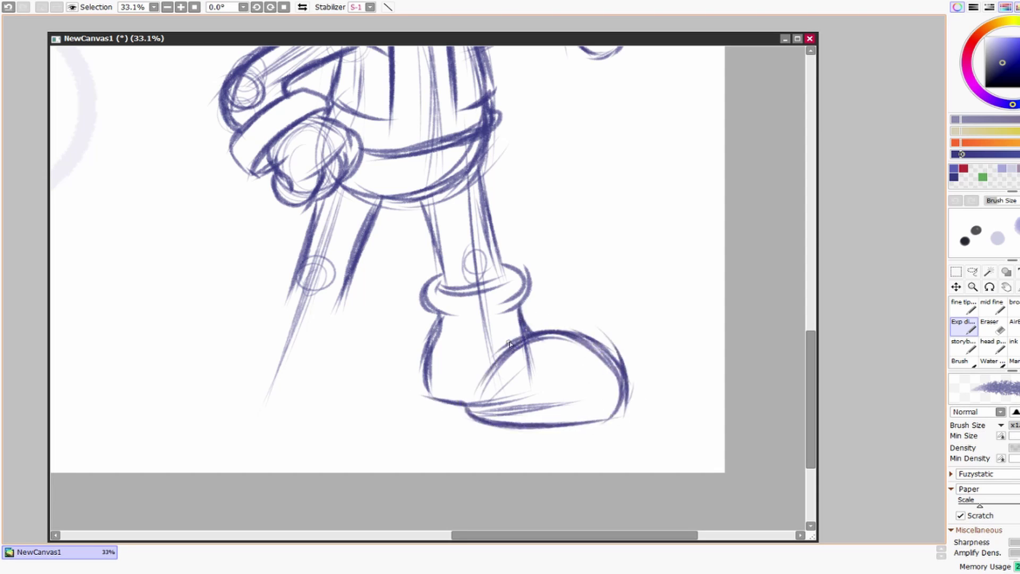
pyautogui.moveTo(554, 329)
pyautogui.mouseDown()
pyautogui.moveTo(614, 384)
pyautogui.moveTo(494, 416)
pyautogui.moveTo(627, 413)
pyautogui.mouseUp()
# Step: Add two lines across the top and front of the right boot
pyautogui.moveTo(505, 444); pyautogui.dragTo(662, 413)
pyautogui.moveTo(458, 417); pyautogui.dragTo(537, 448)
pyautogui.scroll(2, 537, 448)
pyautogui.moveTo(473, 369); pyautogui.dragTo(460, 421)
pyautogui.scroll(2, 474, 454)
pyautogui.scroll(-1, 478, 457)
pyautogui.hscroll(-1, 478, 457)
pyautogui.moveTo(509, 388); pyautogui.dragTo(570, 374)
pyautogui.moveTo(515, 393); pyautogui.dragTo(572, 385)
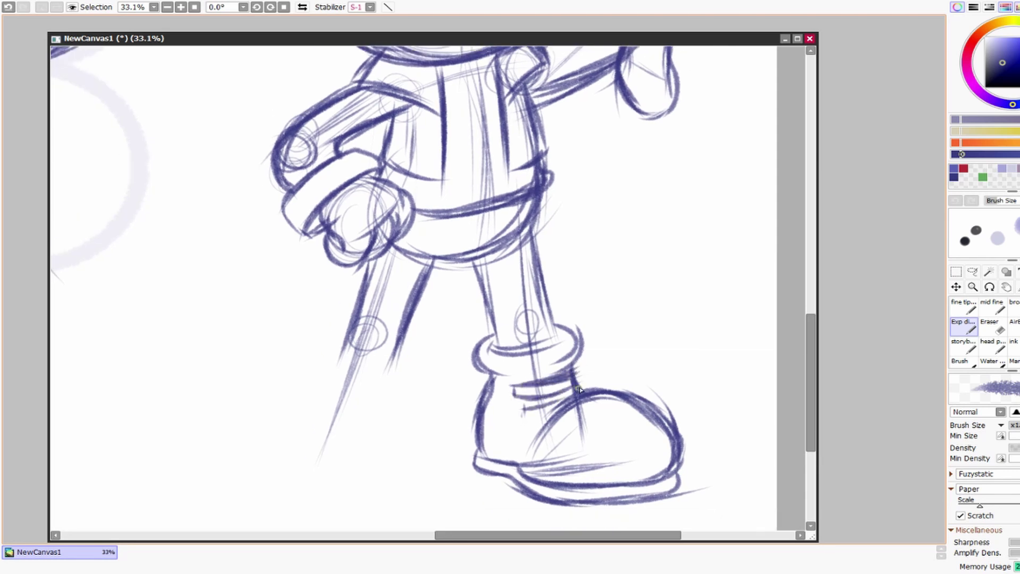
# Step: Sketch a line down from the left ankle and the curved top of the left shoe
pyautogui.scroll(-2, 570, 411)
pyautogui.scroll(2, 631, 296)
pyautogui.moveTo(481, 324); pyautogui.dragTo(462, 361)
pyautogui.hscroll(-1, 494, 359)
pyautogui.scroll(-1, 494, 358)
pyautogui.moveTo(405, 332)
pyautogui.mouseDown()
pyautogui.moveTo(485, 326)
pyautogui.moveTo(404, 329)
pyautogui.mouseUp()
pyautogui.scroll(-1, 471, 353)
pyautogui.hscroll(-1, 462, 334)
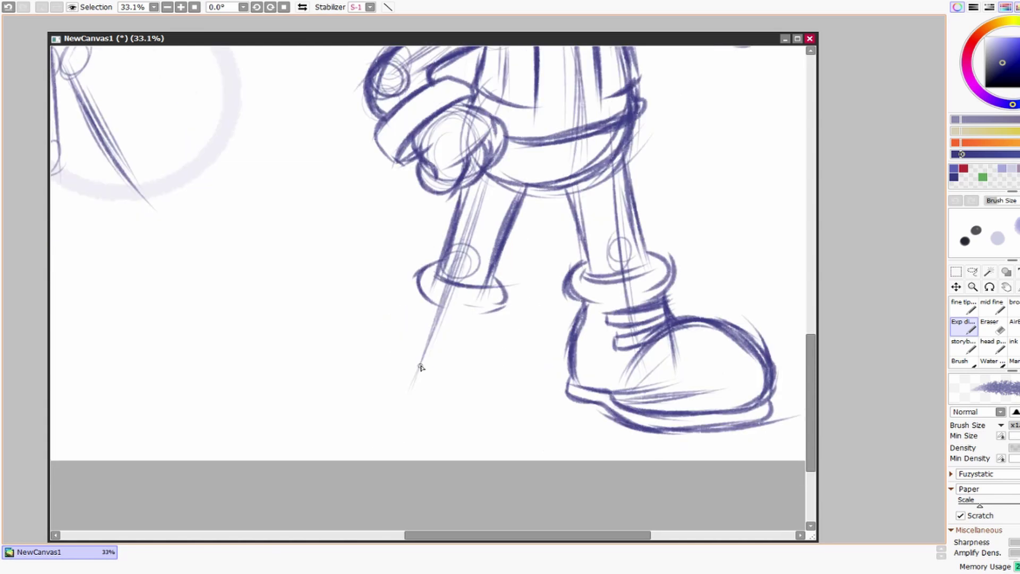
pyautogui.moveTo(488, 326); pyautogui.dragTo(502, 371)
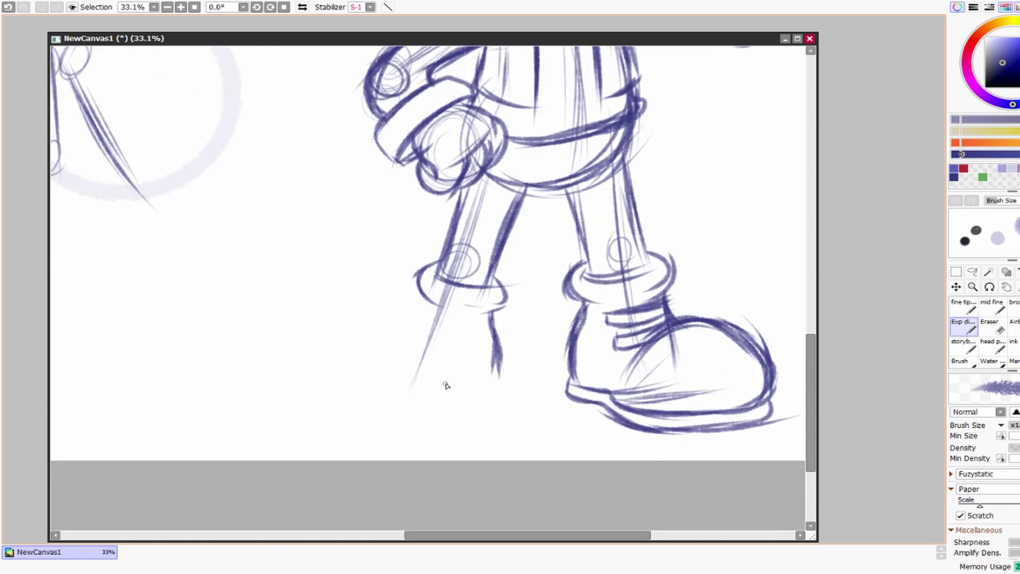
pyautogui.moveTo(351, 343); pyautogui.dragTo(415, 322)
pyautogui.moveTo(451, 351); pyautogui.dragTo(316, 360)
pyautogui.moveTo(459, 370)
pyautogui.mouseDown()
pyautogui.moveTo(342, 372)
pyautogui.moveTo(377, 325)
pyautogui.mouseUp()
# Step: Draw the left shoe's toe curve, front edge and several sole lines
pyautogui.moveTo(317, 391); pyautogui.dragTo(463, 409)
pyautogui.moveTo(459, 364); pyautogui.dragTo(468, 392)
pyautogui.moveTo(505, 374); pyautogui.dragTo(440, 381)
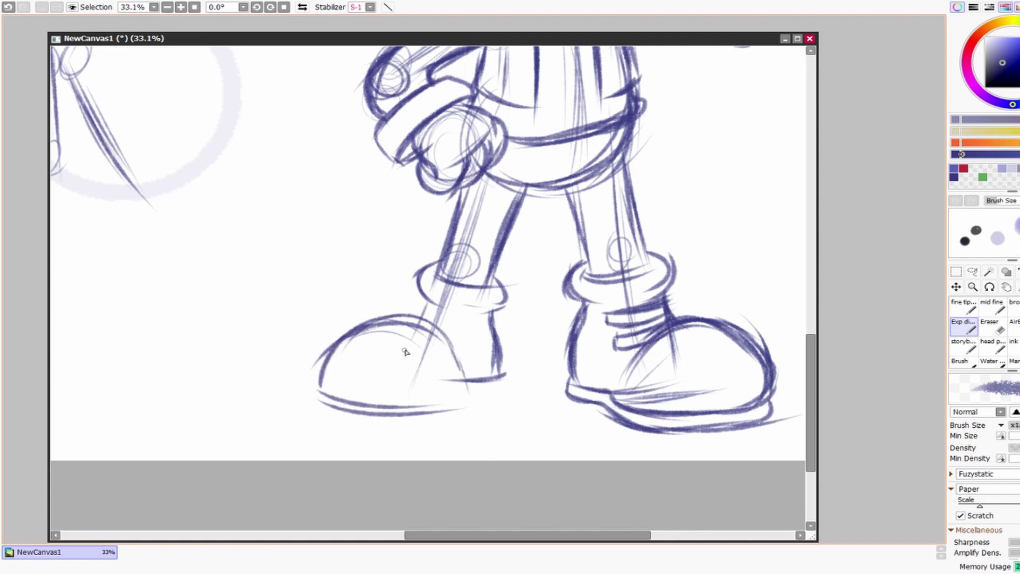
pyautogui.moveTo(413, 336)
pyautogui.mouseDown()
pyautogui.moveTo(506, 378)
pyautogui.moveTo(403, 421)
pyautogui.mouseUp()
pyautogui.moveTo(478, 420); pyautogui.dragTo(325, 404)
pyautogui.moveTo(324, 366); pyautogui.dragTo(318, 386)
pyautogui.moveTo(335, 354); pyautogui.dragTo(303, 387)
# Step: Redraw the left shoe's toe arc and make the left ankle cuff flatter
pyautogui.moveTo(457, 394)
pyautogui.mouseDown()
pyautogui.moveTo(317, 381)
pyautogui.moveTo(470, 390)
pyautogui.mouseUp()
pyautogui.moveTo(421, 328); pyautogui.dragTo(378, 295)
pyautogui.hotkey('ctrl', 'z')
pyautogui.moveTo(444, 294); pyautogui.dragTo(391, 298)
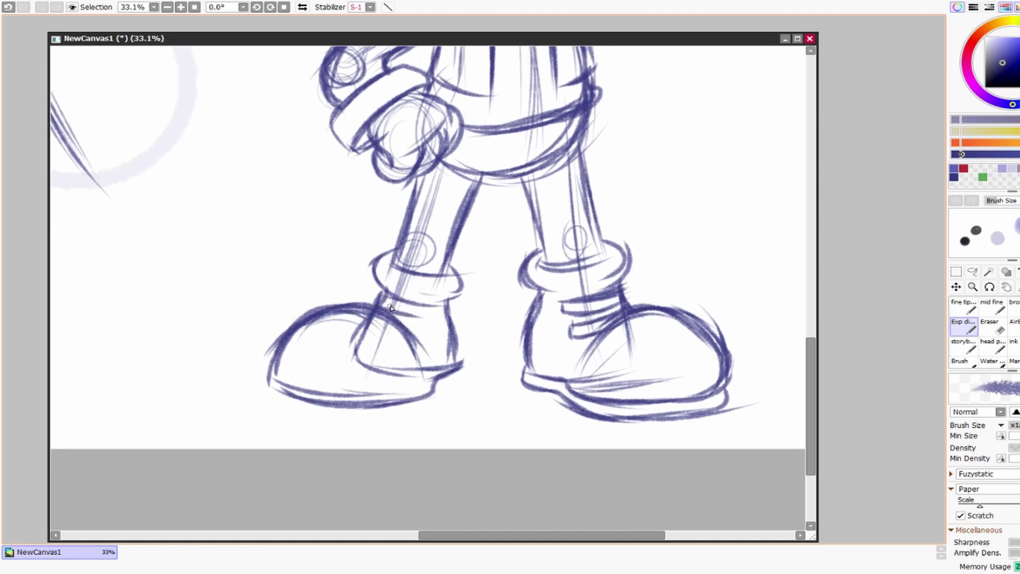
pyautogui.moveTo(422, 333)
pyautogui.mouseDown()
pyautogui.moveTo(444, 291)
pyautogui.moveTo(410, 348)
pyautogui.mouseUp()
# Step: Add the left shoe's back edge and thicken the left ankle cuff strokes
pyautogui.moveTo(460, 323); pyautogui.dragTo(473, 399)
pyautogui.moveTo(629, 384); pyautogui.dragTo(633, 375)
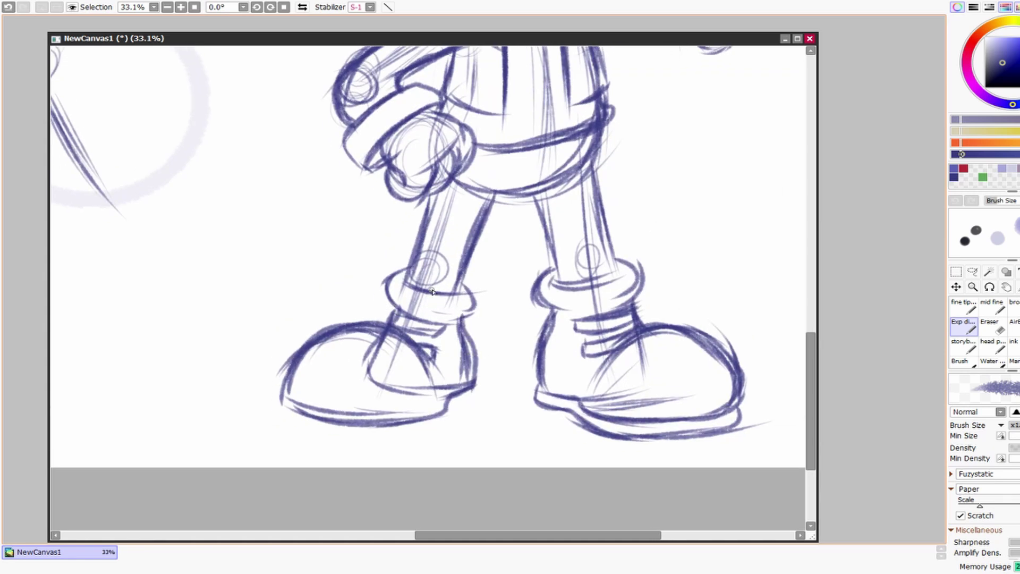
pyautogui.moveTo(483, 278)
pyautogui.mouseDown()
pyautogui.moveTo(388, 291)
pyautogui.moveTo(481, 311)
pyautogui.moveTo(471, 367)
pyautogui.mouseUp()
pyautogui.moveTo(479, 314); pyautogui.dragTo(465, 393)
pyautogui.moveTo(377, 316); pyautogui.dragTo(399, 279)
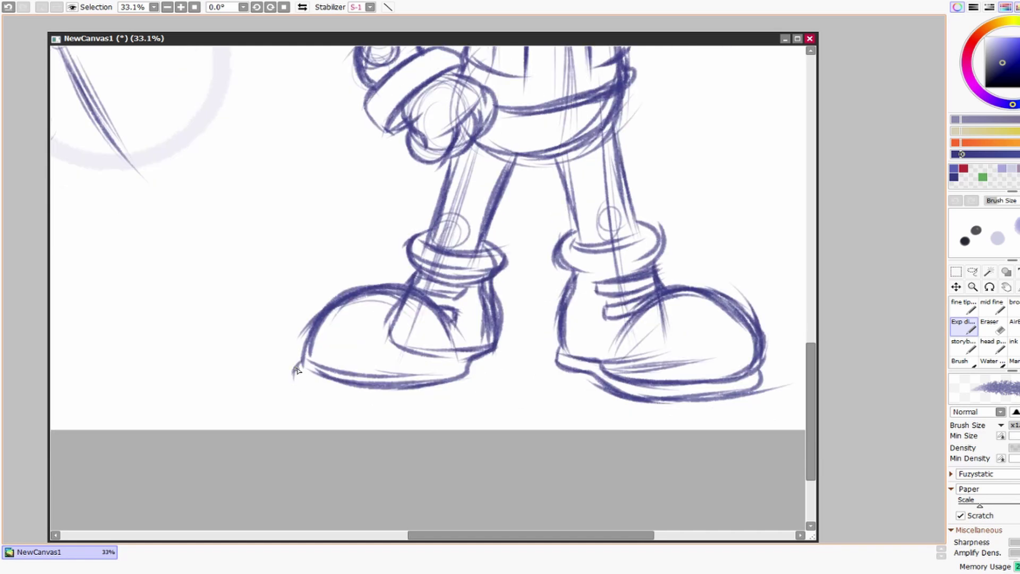
# Step: Reinforce the left shoe's sole and toe and add strokes to the right shoe
pyautogui.moveTo(328, 394); pyautogui.dragTo(441, 408)
pyautogui.moveTo(495, 362); pyautogui.dragTo(391, 406)
pyautogui.moveTo(303, 370); pyautogui.dragTo(382, 404)
pyautogui.moveTo(679, 352); pyautogui.dragTo(586, 411)
pyautogui.moveTo(558, 352); pyautogui.dragTo(513, 400)
pyautogui.moveTo(644, 344); pyautogui.dragTo(575, 356)
pyautogui.moveTo(615, 250)
pyautogui.mouseDown()
pyautogui.moveTo(617, 425)
pyautogui.moveTo(616, 300)
pyautogui.moveTo(827, 319)
pyautogui.mouseUp()
# Step: Lasso the left shoe and transform it upward and reshaped under the leg
pyautogui.press('l')
pyautogui.moveTo(420, 308)
pyautogui.mouseDown()
pyautogui.moveTo(412, 467)
pyautogui.moveTo(292, 501)
pyautogui.moveTo(405, 291)
pyautogui.mouseUp()
pyautogui.hotkey('ctrl', 't')
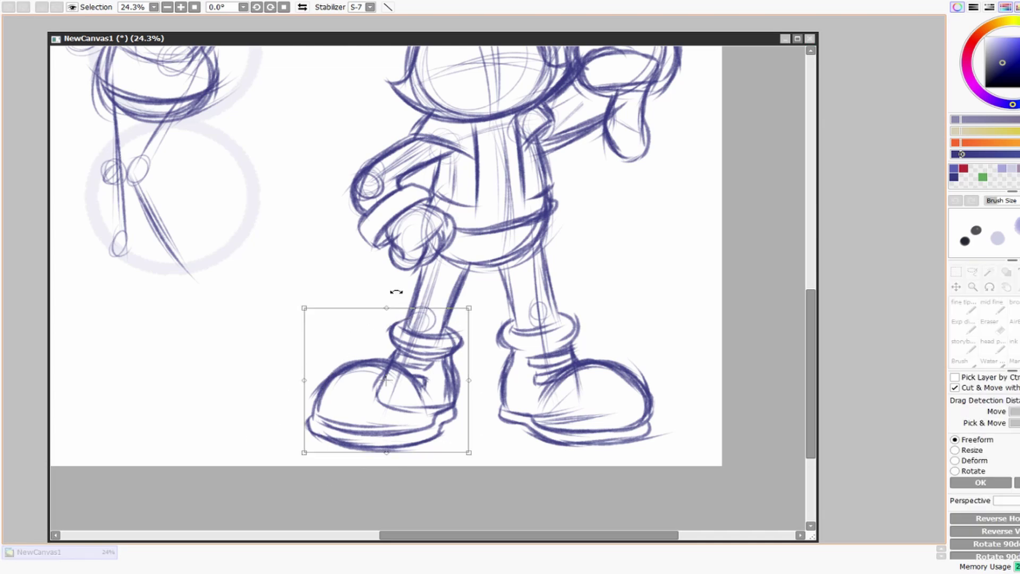
pyautogui.moveTo(448, 428); pyautogui.dragTo(467, 396)
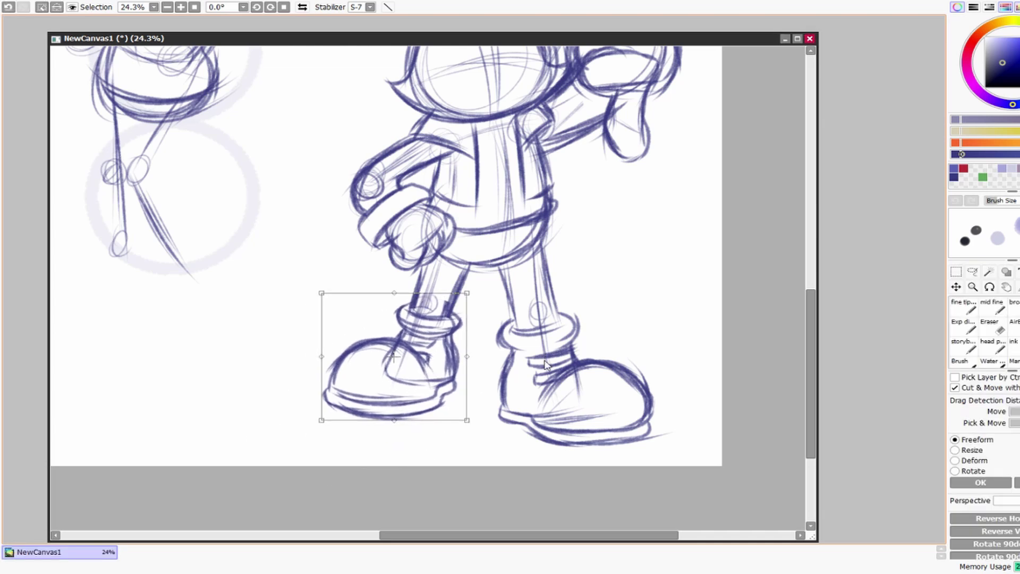
pyautogui.press('Return')
# Step: Lasso the right shoe, move it up toward the leg and shrink it slightly
pyautogui.moveTo(511, 310)
pyautogui.mouseDown()
pyautogui.moveTo(713, 384)
pyautogui.moveTo(495, 296)
pyautogui.mouseUp()
pyautogui.hotkey('ctrl', 't')
pyautogui.moveTo(660, 444)
pyautogui.mouseDown()
pyautogui.moveTo(593, 407)
pyautogui.moveTo(597, 399)
pyautogui.mouseUp()
pyautogui.moveTo(656, 421); pyautogui.dragTo(657, 423)
pyautogui.moveTo(657, 303); pyautogui.dragTo(657, 302)
pyautogui.press('Return')
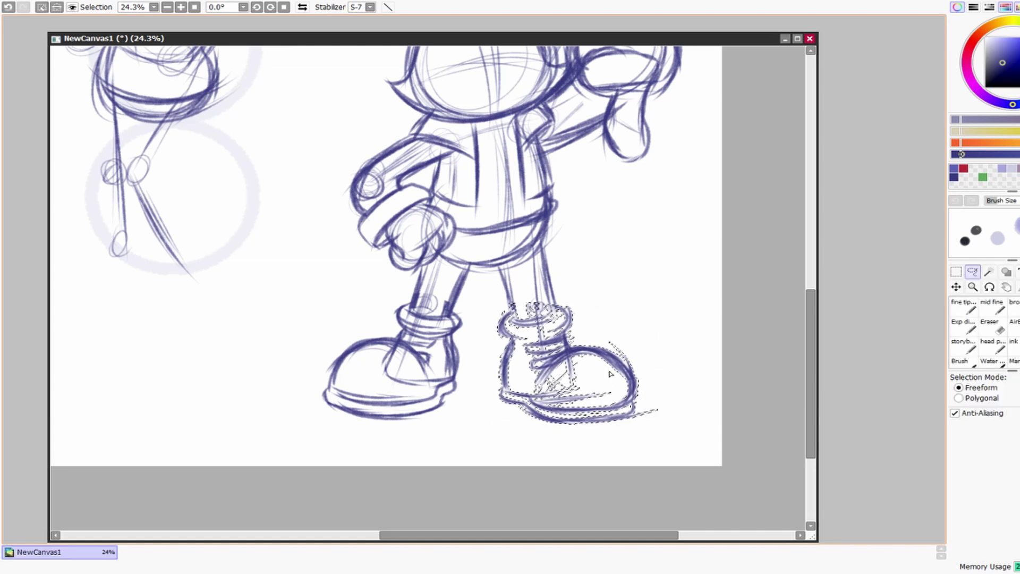
pyautogui.moveTo(616, 414); pyautogui.dragTo(640, 413)
# Step: Draw the dipping hairline and darken the head outline with the brush
pyautogui.press('b')
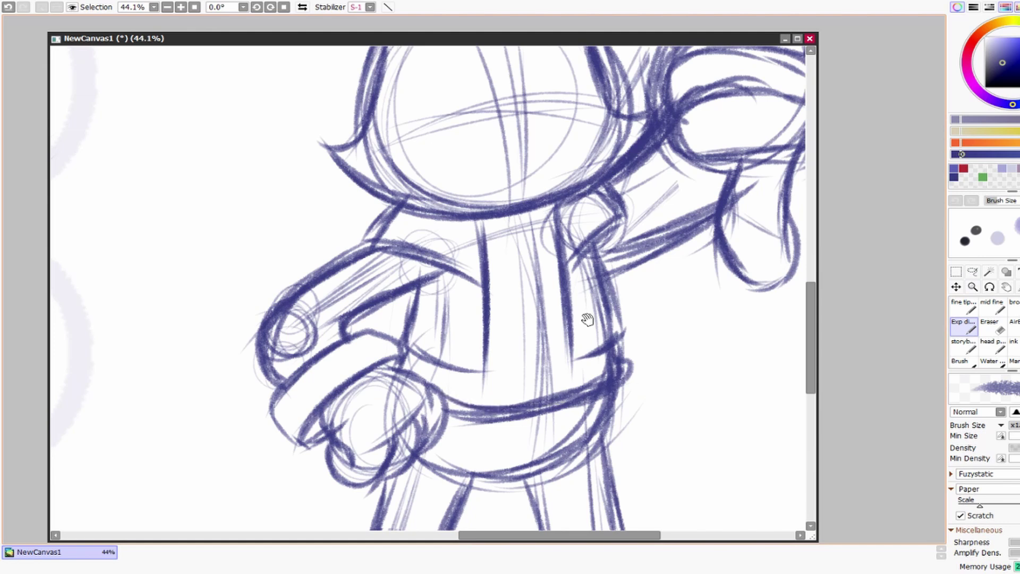
pyautogui.scroll(5, 809, 384)
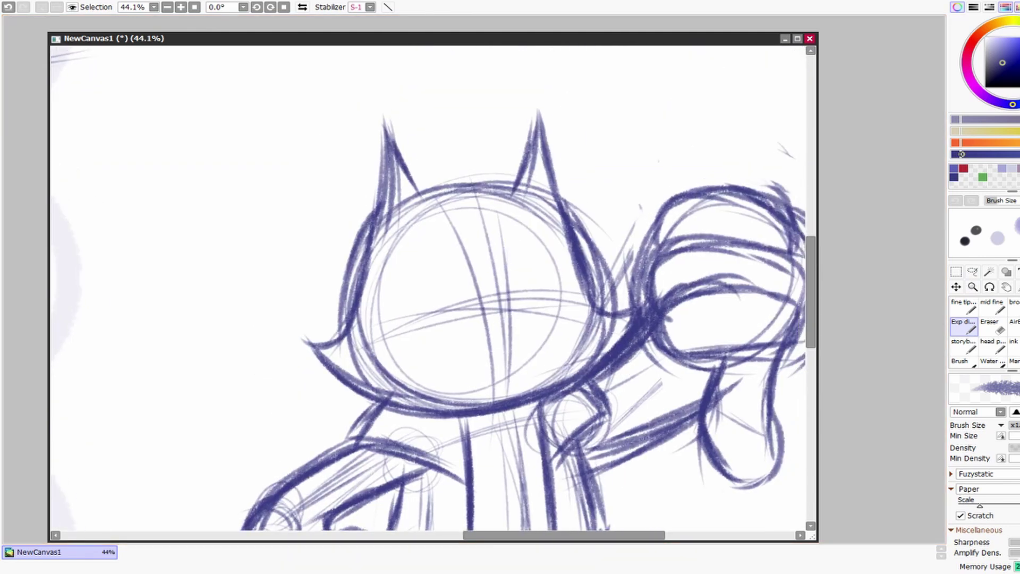
pyautogui.moveTo(435, 215); pyautogui.dragTo(508, 203)
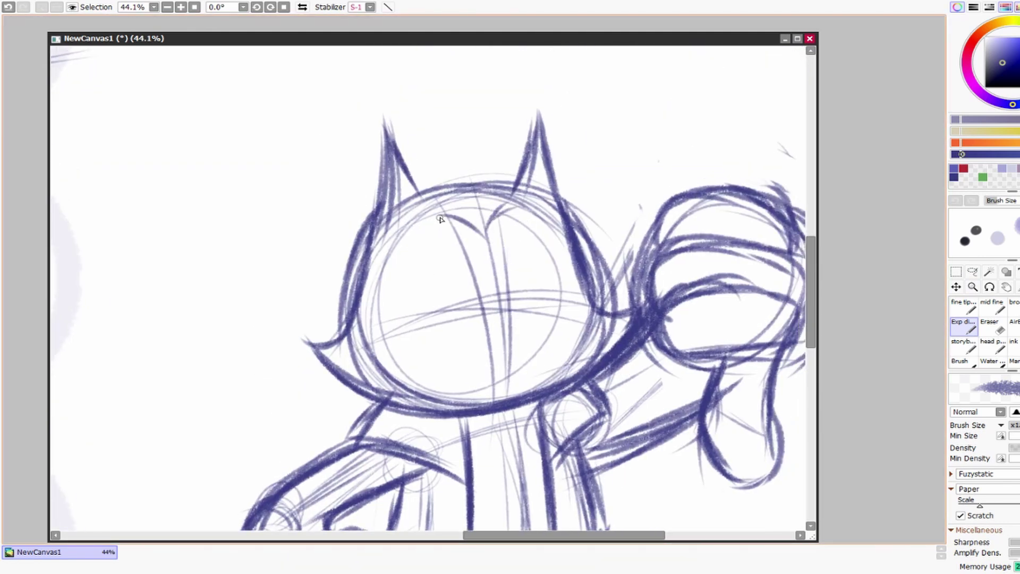
pyautogui.moveTo(365, 301)
pyautogui.mouseDown()
pyautogui.moveTo(437, 227)
pyautogui.moveTo(569, 276)
pyautogui.moveTo(566, 322)
pyautogui.moveTo(606, 340)
pyautogui.moveTo(587, 393)
pyautogui.mouseUp()
pyautogui.moveTo(383, 334)
pyautogui.mouseDown()
pyautogui.moveTo(361, 383)
pyautogui.moveTo(417, 407)
pyautogui.mouseUp()
pyautogui.moveTo(403, 234)
pyautogui.mouseDown()
pyautogui.moveTo(475, 236)
pyautogui.moveTo(547, 204)
pyautogui.mouseUp()
pyautogui.hscroll(1, 582, 295)
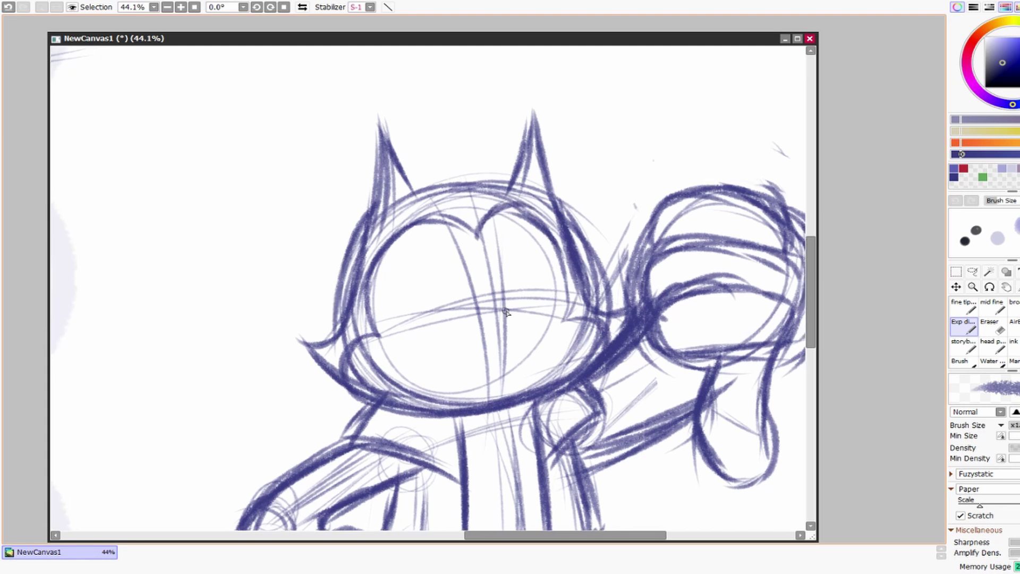
# Step: Draw the left and right oval eyes
pyautogui.moveTo(421, 237); pyautogui.dragTo(398, 282)
pyautogui.moveTo(402, 325)
pyautogui.mouseDown()
pyautogui.moveTo(423, 342)
pyautogui.moveTo(471, 310)
pyautogui.mouseUp()
pyautogui.moveTo(397, 255)
pyautogui.mouseDown()
pyautogui.moveTo(482, 270)
pyautogui.moveTo(409, 329)
pyautogui.moveTo(470, 255)
pyautogui.mouseUp()
pyautogui.moveTo(526, 233)
pyautogui.mouseDown()
pyautogui.moveTo(510, 327)
pyautogui.moveTo(558, 239)
pyautogui.moveTo(502, 234)
pyautogui.mouseUp()
# Step: Add heavy half-closed lids across both eyes, redoing the stroke near the cheek
pyautogui.moveTo(403, 298)
pyautogui.mouseDown()
pyautogui.moveTo(481, 287)
pyautogui.moveTo(353, 306)
pyautogui.moveTo(364, 287)
pyautogui.mouseUp()
pyautogui.hotkey('ctrl', 'z')
pyautogui.moveTo(500, 289); pyautogui.dragTo(640, 229)
pyautogui.hotkey('ctrl', 'z')
pyautogui.moveTo(526, 279)
pyautogui.mouseDown()
pyautogui.moveTo(575, 259)
pyautogui.moveTo(612, 219)
pyautogui.mouseUp()
pyautogui.moveTo(543, 298)
pyautogui.mouseDown()
pyautogui.moveTo(558, 272)
pyautogui.moveTo(543, 284)
pyautogui.mouseUp()
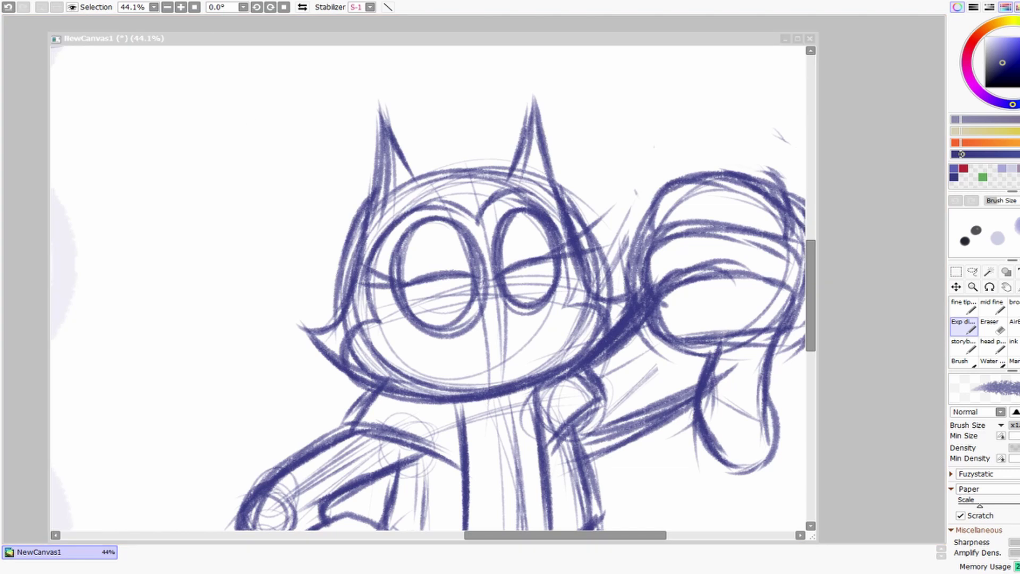
pyautogui.click(435, 286)
# Step: Lasso the upper head and move it up about 45 px
pyautogui.scroll(-3, 831, 308)
pyautogui.scroll(2, 644, 360)
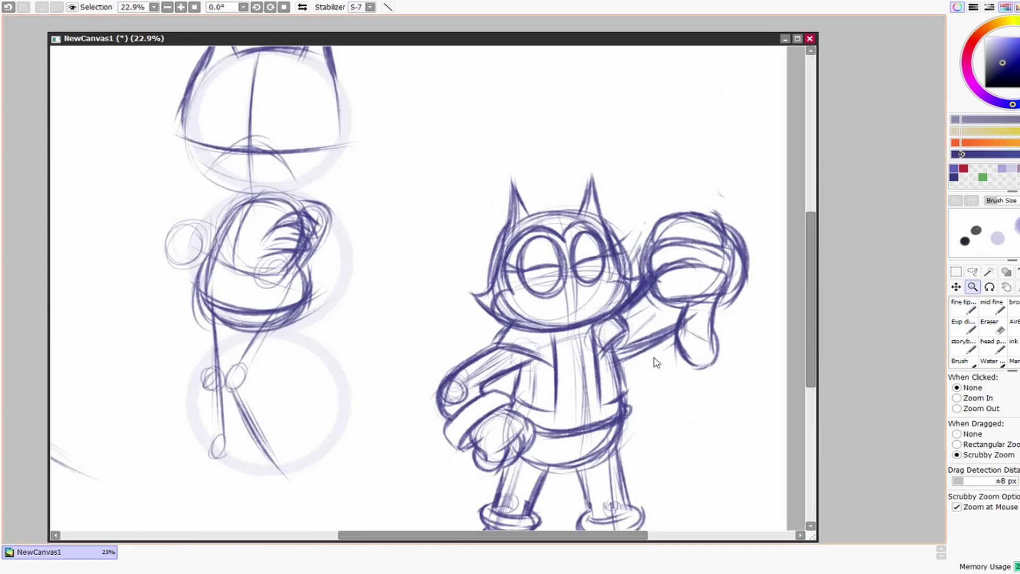
pyautogui.scroll(1, 643, 360)
pyautogui.press('a')
pyautogui.moveTo(441, 304)
pyautogui.mouseDown()
pyautogui.moveTo(626, 279)
pyautogui.moveTo(419, 280)
pyautogui.mouseUp()
pyautogui.press('v')
pyautogui.moveTo(635, 268); pyautogui.dragTo(631, 244)
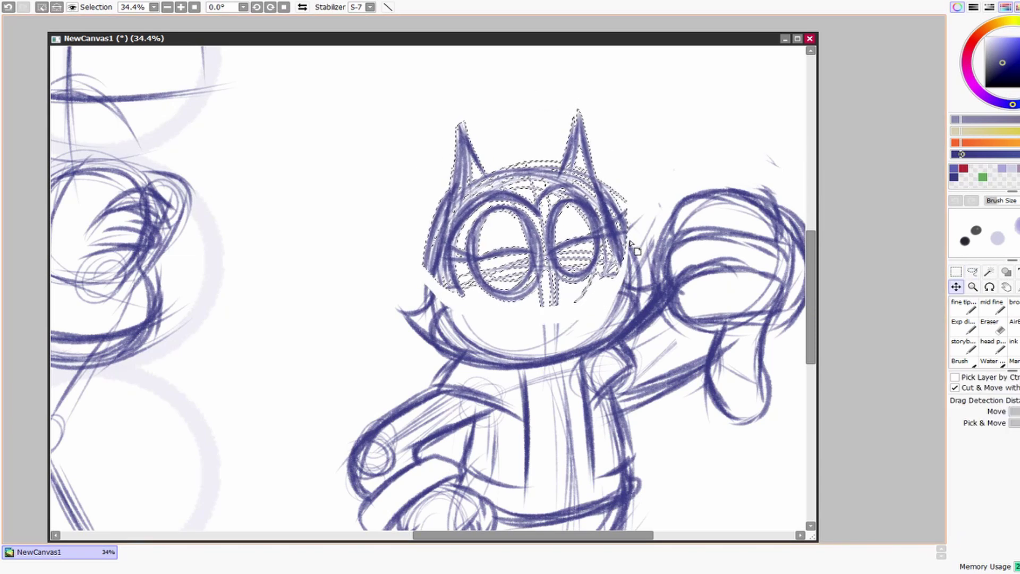
# Step: Narrow and skew the selected head with free transform, then deselect
pyautogui.hotkey('ctrl', 't')
pyautogui.moveTo(636, 313); pyautogui.dragTo(619, 304)
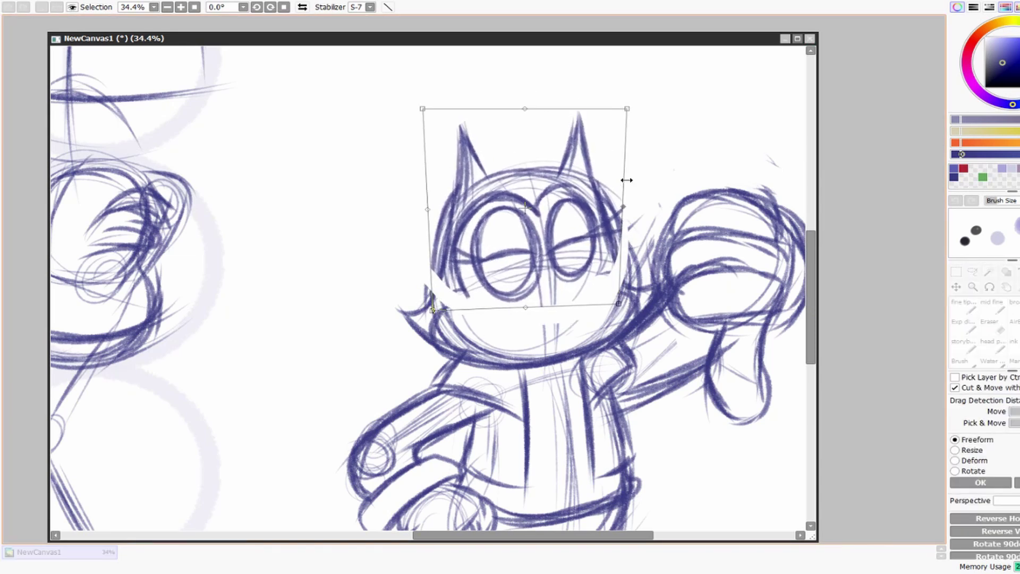
pyautogui.moveTo(529, 112); pyautogui.dragTo(519, 112)
pyautogui.press('Return')
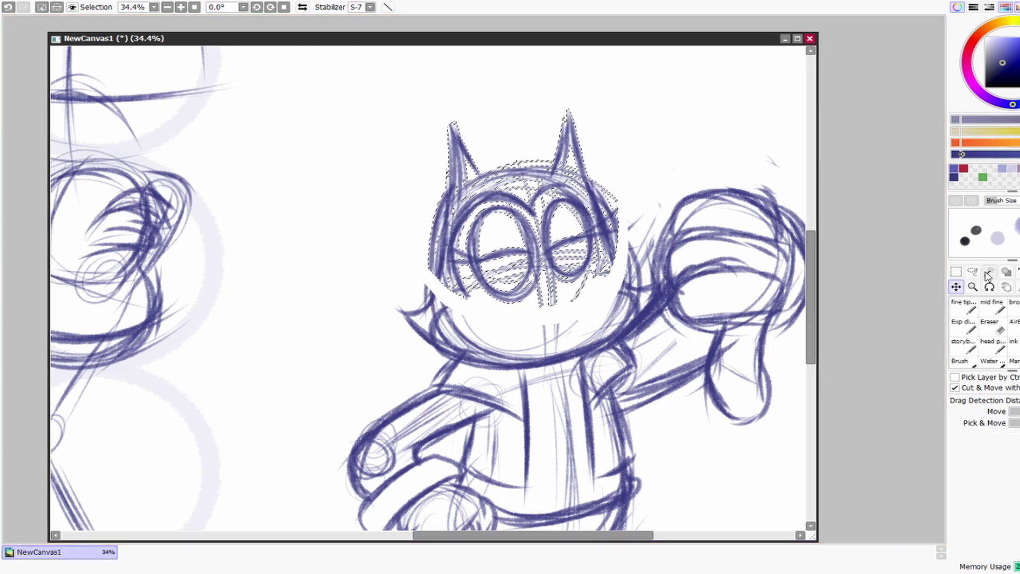
pyautogui.hotkey('ctrl', 'd')
# Step: Sketch cheek tufts on both sides of the cat's head, plus the left cheek and chin
pyautogui.press('z')
pyautogui.click(963, 325)
pyautogui.moveTo(444, 272); pyautogui.dragTo(425, 306)
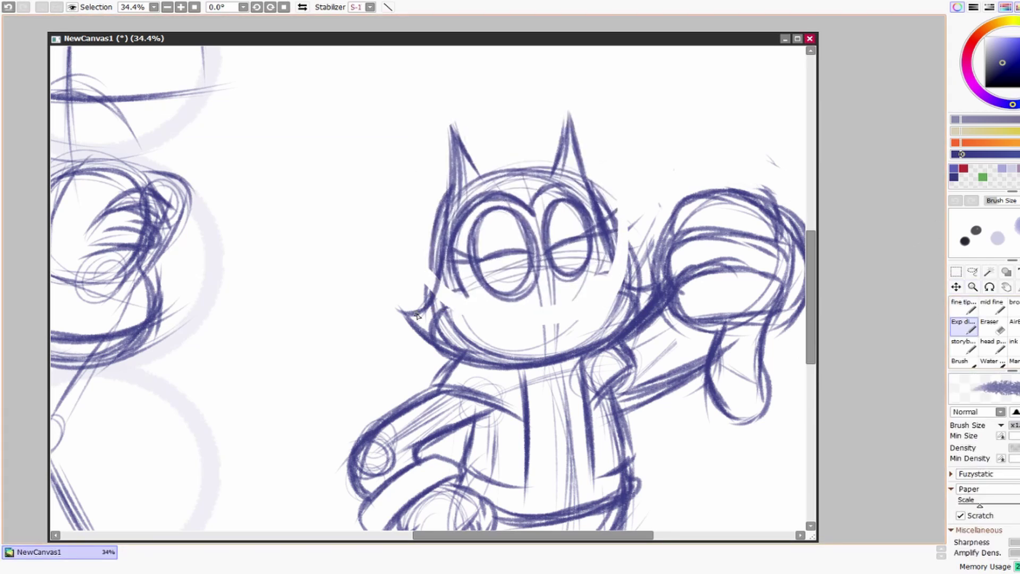
pyautogui.moveTo(446, 254); pyautogui.dragTo(423, 298)
pyautogui.moveTo(605, 239); pyautogui.dragTo(654, 284)
pyautogui.moveTo(617, 265); pyautogui.dragTo(633, 279)
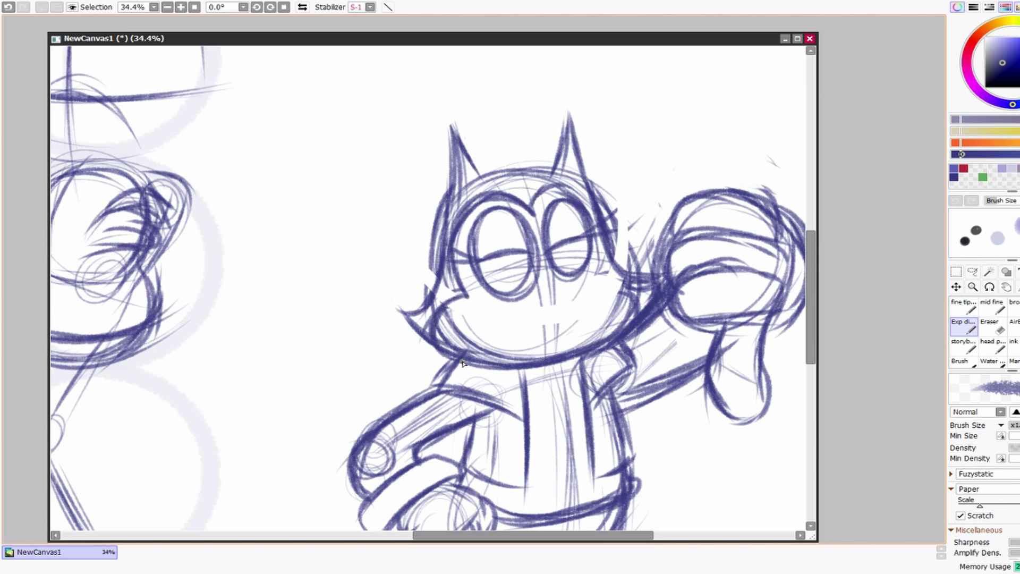
pyautogui.moveTo(450, 307); pyautogui.dragTo(481, 369)
pyautogui.moveTo(594, 280); pyautogui.dragTo(627, 271)
pyautogui.moveTo(649, 274); pyautogui.dragTo(606, 332)
# Step: Thicken the head's left edge and darken the left cheek tuft and jaw line
pyautogui.moveTo(384, 308); pyautogui.dragTo(439, 197)
pyautogui.hotkey('ctrl', 'z')
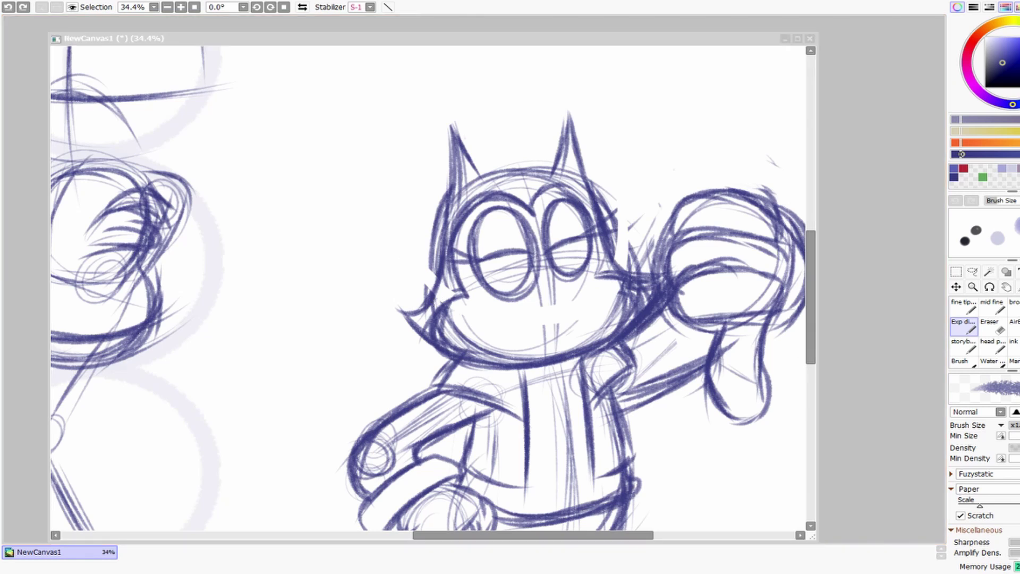
pyautogui.click(445, 242)
pyautogui.moveTo(453, 167); pyautogui.dragTo(451, 197)
pyautogui.moveTo(455, 184)
pyautogui.mouseDown()
pyautogui.moveTo(415, 313)
pyautogui.moveTo(433, 269)
pyautogui.mouseUp()
pyautogui.moveTo(434, 223)
pyautogui.mouseDown()
pyautogui.moveTo(425, 275)
pyautogui.moveTo(552, 183)
pyautogui.moveTo(605, 220)
pyautogui.moveTo(627, 269)
pyautogui.moveTo(662, 277)
pyautogui.mouseUp()
pyautogui.moveTo(431, 271); pyautogui.dragTo(391, 307)
pyautogui.moveTo(441, 200)
pyautogui.mouseDown()
pyautogui.moveTo(424, 295)
pyautogui.moveTo(478, 368)
pyautogui.moveTo(645, 336)
pyautogui.mouseUp()
pyautogui.moveTo(524, 348)
pyautogui.mouseDown()
pyautogui.moveTo(650, 335)
pyautogui.moveTo(481, 374)
pyautogui.mouseUp()
pyautogui.moveTo(449, 303); pyautogui.dragTo(435, 351)
# Step: Draw wavy pouty lips on the lower face
pyautogui.moveTo(488, 176)
pyautogui.mouseDown()
pyautogui.moveTo(501, 226)
pyautogui.moveTo(561, 219)
pyautogui.mouseUp()
pyautogui.scroll(-2, 605, 303)
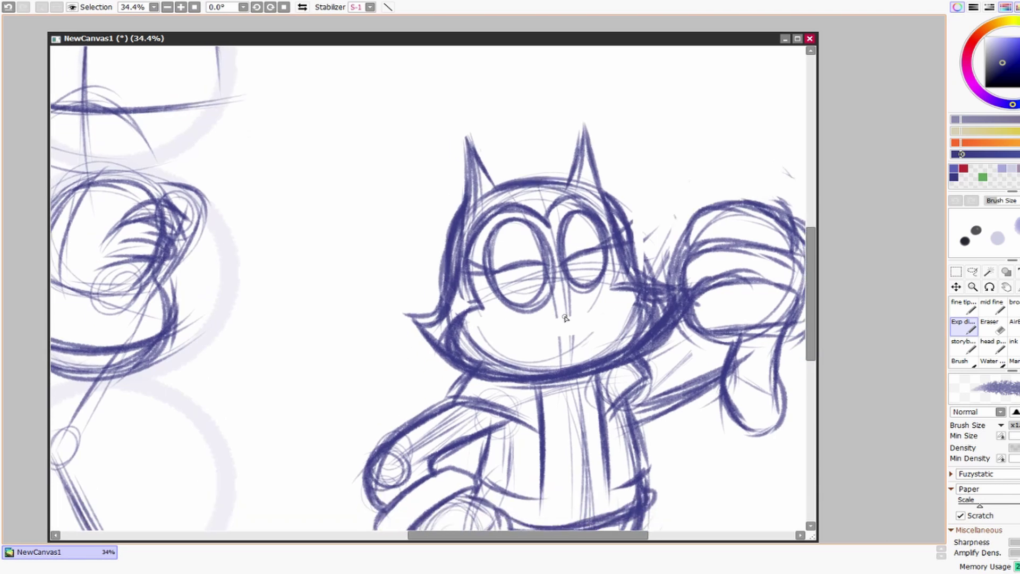
pyautogui.scroll(-1, 571, 322)
pyautogui.moveTo(485, 271); pyautogui.dragTo(554, 265)
pyautogui.scroll(-1, 574, 319)
pyautogui.moveTo(560, 338); pyautogui.dragTo(568, 356)
pyautogui.hotkey('ctrl', 'z')
pyautogui.moveTo(592, 302); pyautogui.dragTo(616, 309)
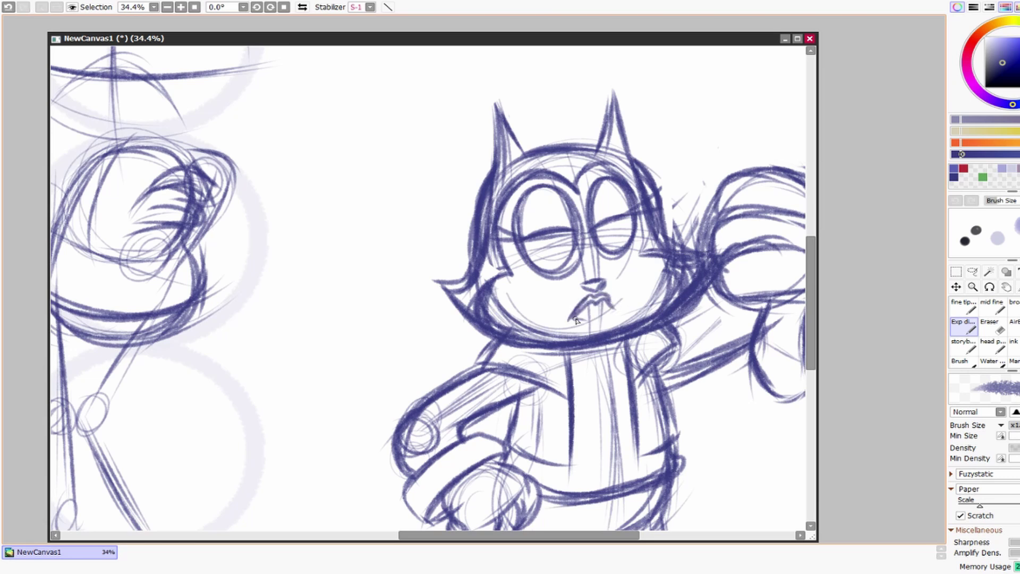
# Step: Darken the eye lines, erase stray parts around both eyes, and draw the left pupil
pyautogui.moveTo(594, 255); pyautogui.dragTo(595, 282)
pyautogui.moveTo(540, 290)
pyautogui.mouseDown()
pyautogui.moveTo(555, 262)
pyautogui.moveTo(572, 271)
pyautogui.mouseUp()
pyautogui.hotkey('ctrl', 'z')
pyautogui.moveTo(523, 279); pyautogui.dragTo(599, 264)
pyautogui.moveTo(589, 272); pyautogui.dragTo(644, 254)
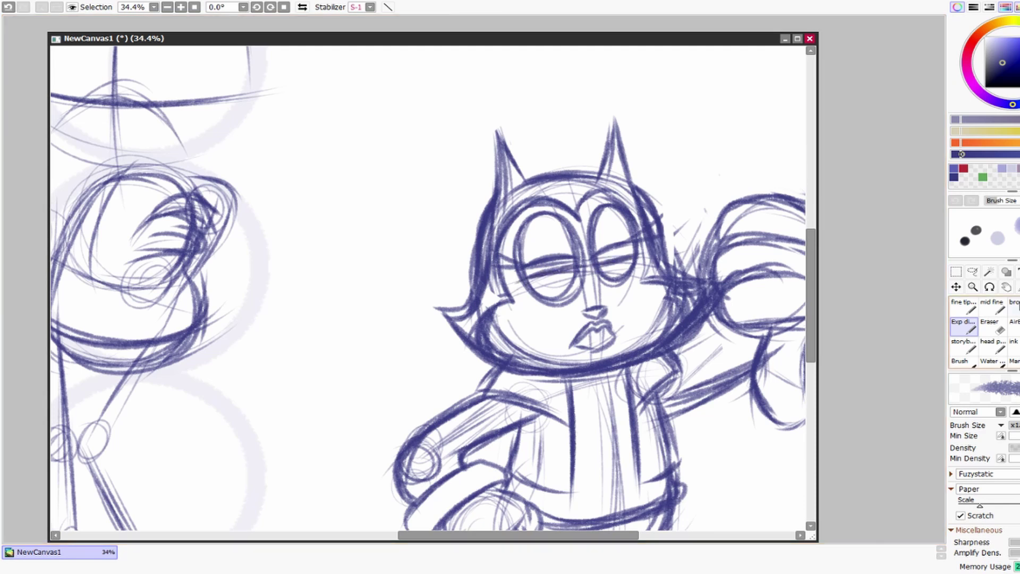
pyautogui.press('e')
pyautogui.moveTo(532, 261)
pyautogui.mouseDown()
pyautogui.moveTo(561, 258)
pyautogui.moveTo(511, 249)
pyautogui.mouseUp()
pyautogui.moveTo(606, 246)
pyautogui.mouseDown()
pyautogui.moveTo(643, 226)
pyautogui.moveTo(647, 262)
pyautogui.mouseUp()
pyautogui.click(963, 325)
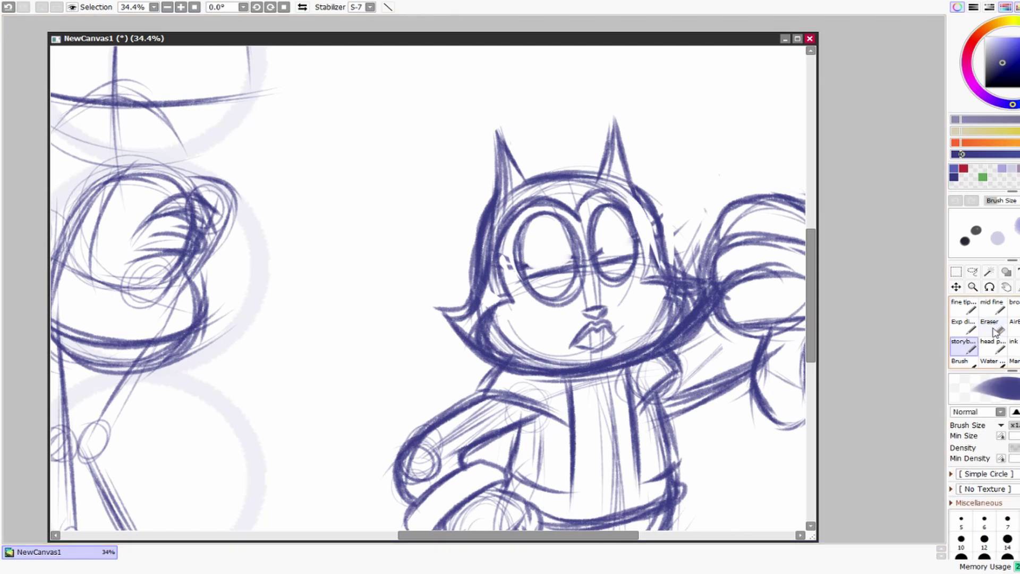
pyautogui.moveTo(540, 276)
pyautogui.mouseDown()
pyautogui.moveTo(547, 286)
pyautogui.moveTo(569, 281)
pyautogui.mouseUp()
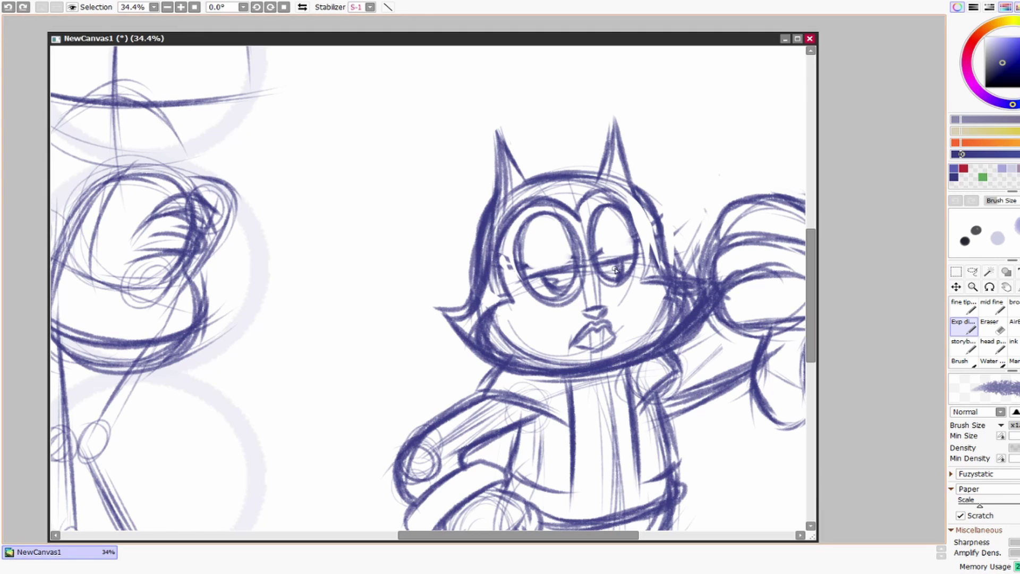
# Step: Sketch the beret brim and crown around the top of the head
pyautogui.moveTo(746, 372); pyautogui.dragTo(638, 251)
pyautogui.moveTo(487, 339)
pyautogui.mouseDown()
pyautogui.moveTo(490, 257)
pyautogui.moveTo(608, 266)
pyautogui.moveTo(512, 250)
pyautogui.moveTo(612, 234)
pyautogui.mouseUp()
pyautogui.moveTo(532, 247); pyautogui.dragTo(627, 229)
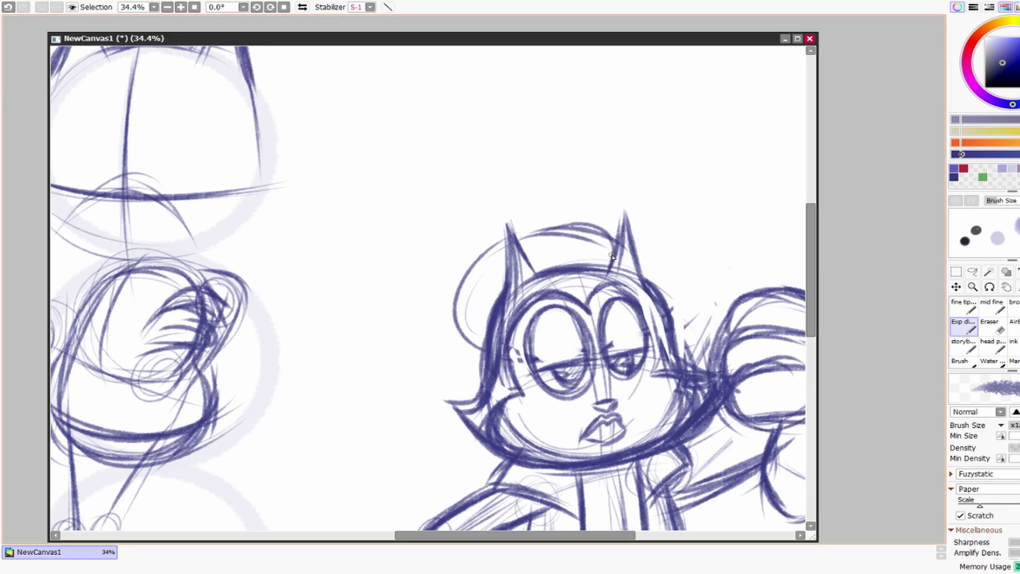
pyautogui.moveTo(590, 223)
pyautogui.mouseDown()
pyautogui.moveTo(450, 311)
pyautogui.moveTo(458, 366)
pyautogui.moveTo(458, 336)
pyautogui.mouseUp()
pyautogui.moveTo(491, 269)
pyautogui.mouseDown()
pyautogui.moveTo(509, 241)
pyautogui.moveTo(589, 226)
pyautogui.mouseUp()
pyautogui.moveTo(531, 266)
pyautogui.mouseDown()
pyautogui.moveTo(466, 194)
pyautogui.moveTo(384, 303)
pyautogui.moveTo(419, 213)
pyautogui.moveTo(500, 172)
pyautogui.moveTo(555, 162)
pyautogui.mouseUp()
# Step: Erase stray head-top strokes and add a curled tuft at the head's top-left
pyautogui.press('e')
pyautogui.moveTo(408, 204)
pyautogui.mouseDown()
pyautogui.moveTo(417, 170)
pyautogui.moveTo(520, 150)
pyautogui.moveTo(494, 162)
pyautogui.mouseUp()
pyautogui.press('e')
pyautogui.moveTo(637, 256); pyautogui.dragTo(642, 304)
pyautogui.moveTo(441, 235); pyautogui.dragTo(400, 214)
pyautogui.moveTo(449, 240)
pyautogui.mouseDown()
pyautogui.moveTo(418, 224)
pyautogui.moveTo(434, 342)
pyautogui.moveTo(452, 217)
pyautogui.moveTo(452, 247)
pyautogui.mouseUp()
# Step: Reinforce the eye and head outlines, then zoom out to frame the whole character
pyautogui.scroll(2, 508, 204)
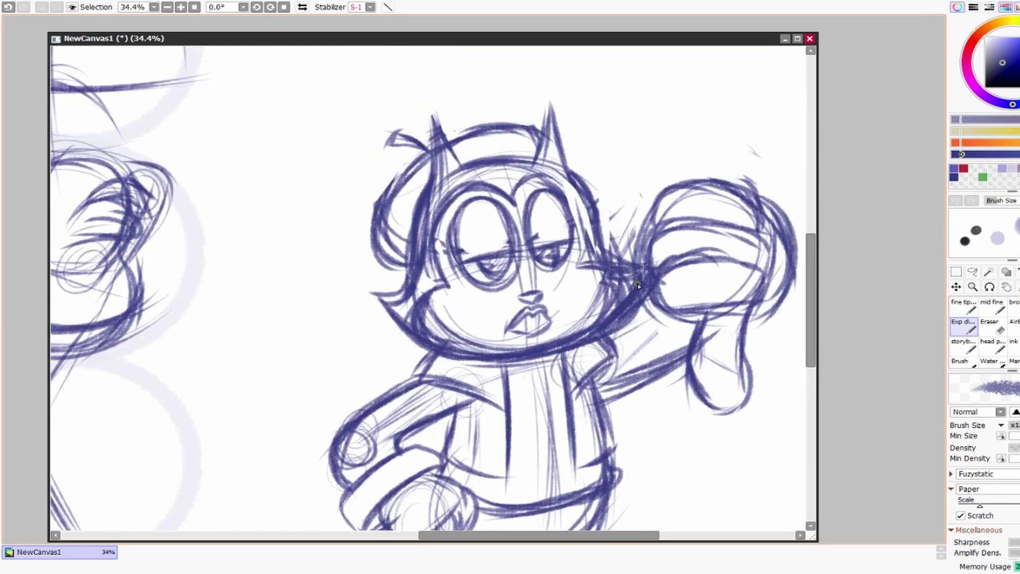
pyautogui.moveTo(534, 251); pyautogui.dragTo(576, 239)
pyautogui.moveTo(461, 266); pyautogui.dragTo(510, 250)
pyautogui.moveTo(622, 215)
pyautogui.mouseDown()
pyautogui.moveTo(569, 242)
pyautogui.moveTo(589, 203)
pyautogui.mouseUp()
pyautogui.hotkey('ctrl', 'z')
pyautogui.hotkey('ctrl', 'space')
pyautogui.moveTo(452, 255); pyautogui.dragTo(629, 319)
pyautogui.moveTo(834, 234)
pyautogui.mouseDown()
pyautogui.moveTo(629, 324)
pyautogui.moveTo(664, 324)
pyautogui.moveTo(463, 347)
pyautogui.mouseUp()
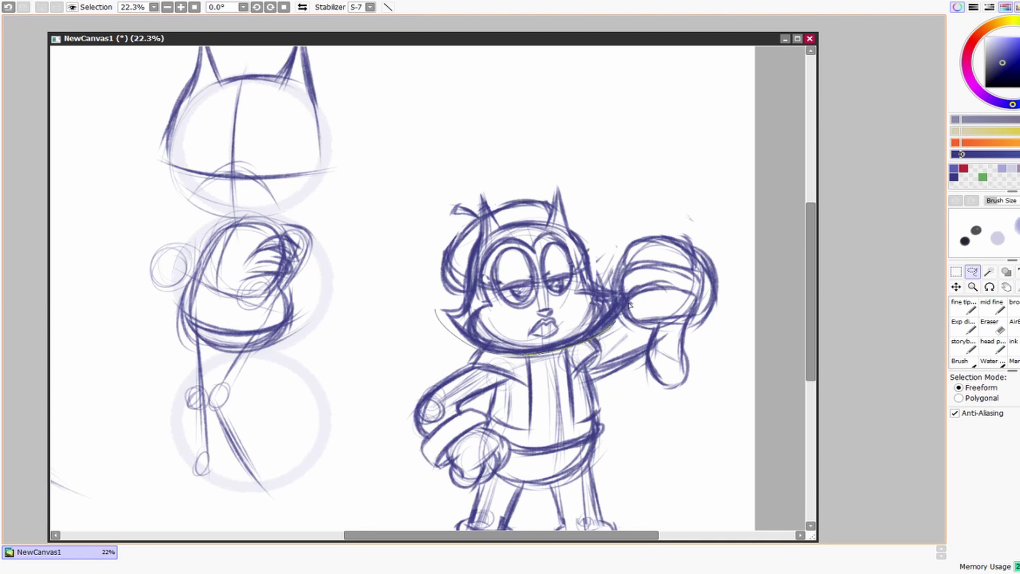
# Step: Lasso the head and stretch both top corners outward, nudging it slightly left and down
pyautogui.moveTo(629, 301)
pyautogui.mouseDown()
pyautogui.moveTo(521, 164)
pyautogui.moveTo(434, 314)
pyautogui.mouseUp()
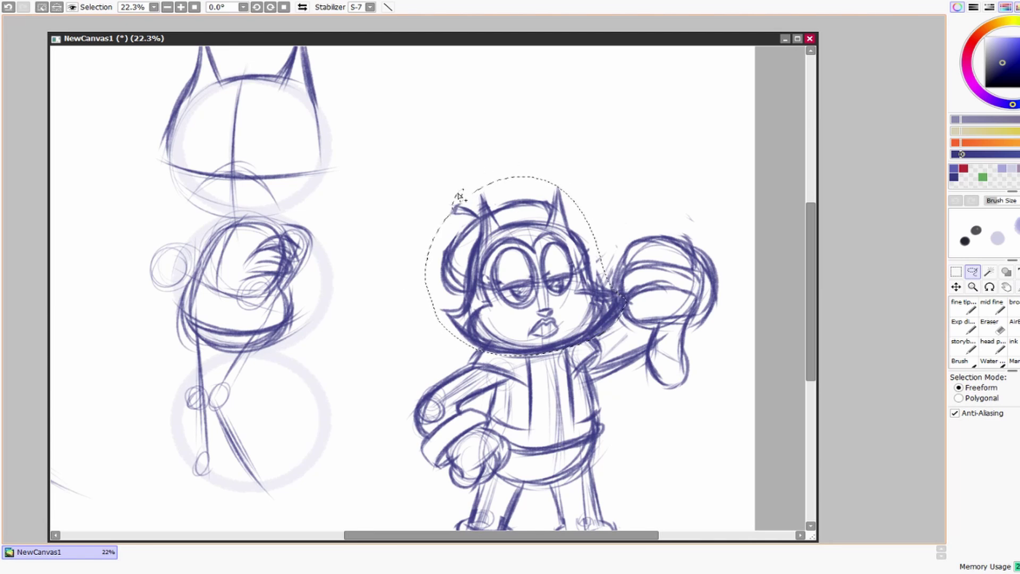
pyautogui.hotkey('ctrl', 't')
pyautogui.moveTo(439, 191)
pyautogui.mouseDown()
pyautogui.moveTo(424, 169)
pyautogui.moveTo(432, 174)
pyautogui.mouseUp()
pyautogui.scroll(-3, 614, 308)
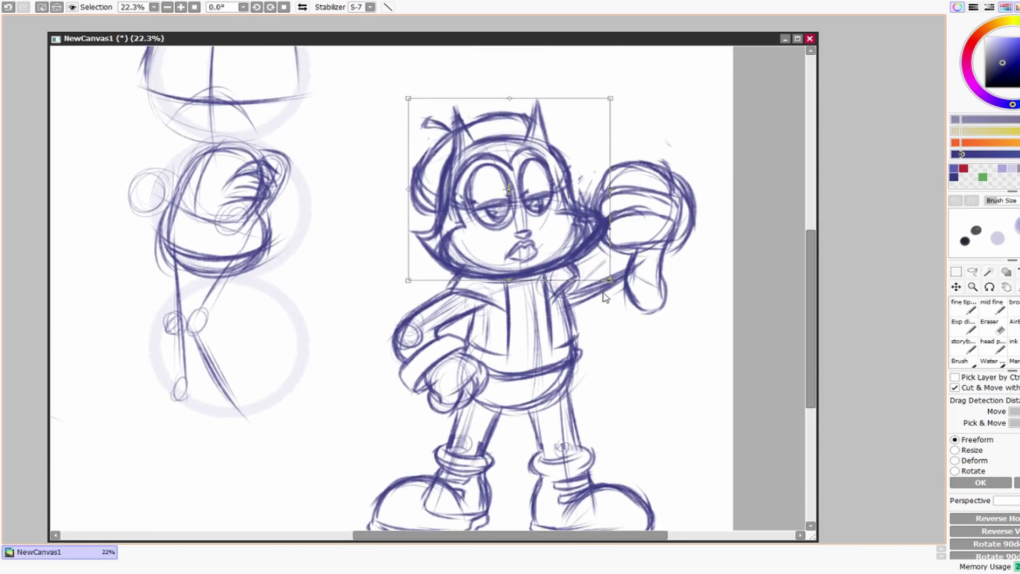
pyautogui.press('Return')
pyautogui.hotkey('ctrl', 't')
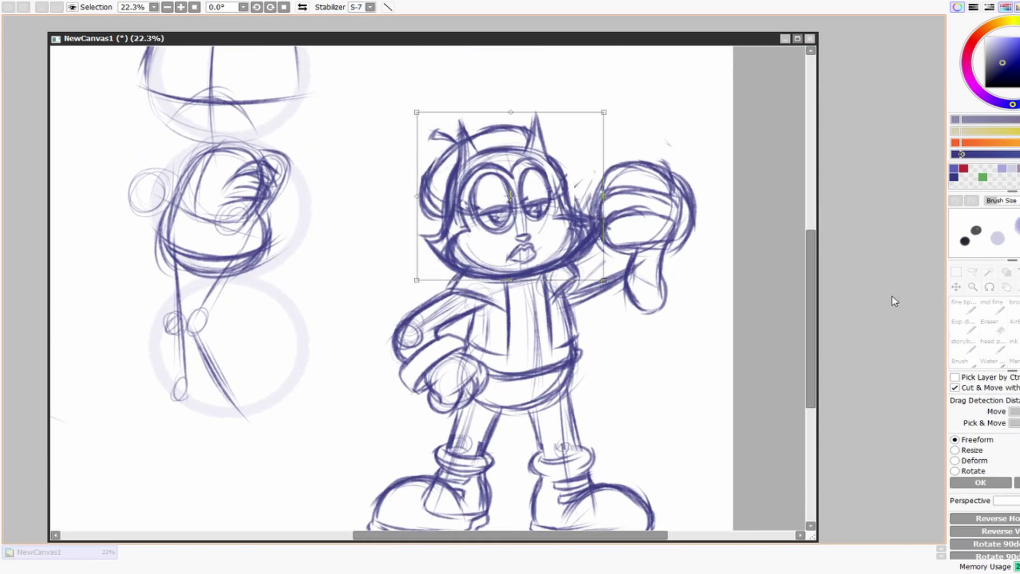
pyautogui.moveTo(417, 109); pyautogui.dragTo(397, 103)
pyautogui.moveTo(628, 110); pyautogui.dragTo(628, 98)
pyautogui.moveTo(585, 253); pyautogui.dragTo(583, 254)
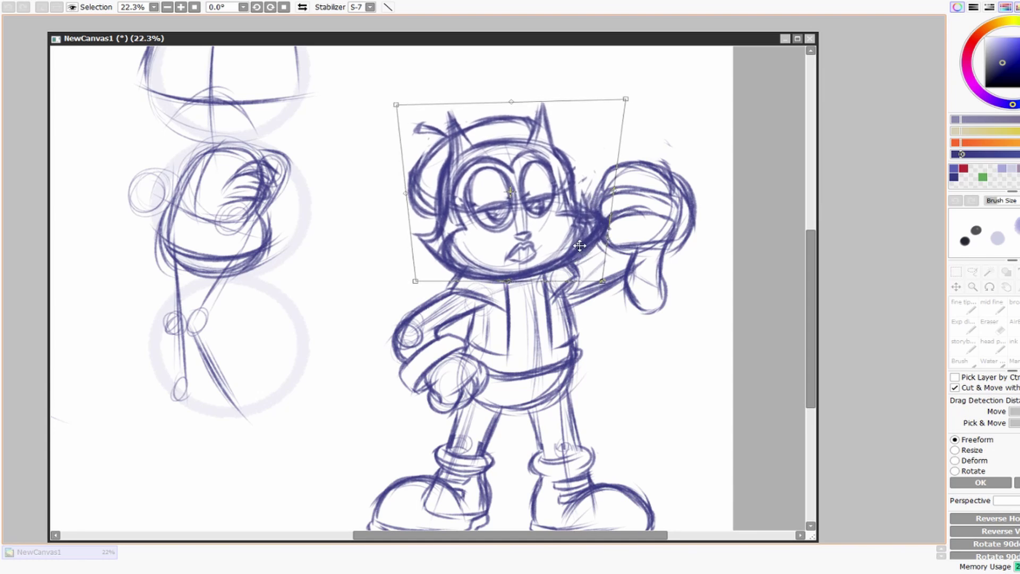
# Step: Apply the head resize and zoom in on the face with the textured inking brush
pyautogui.press('Return')
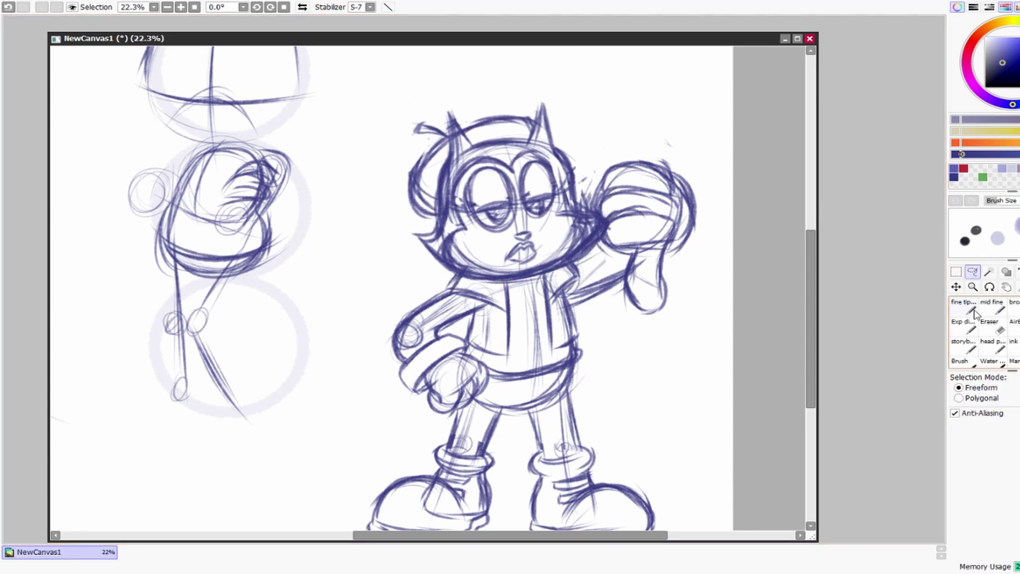
pyautogui.press('b')
pyautogui.scroll(-3, 618, 319)
pyautogui.scroll(1, 618, 320)
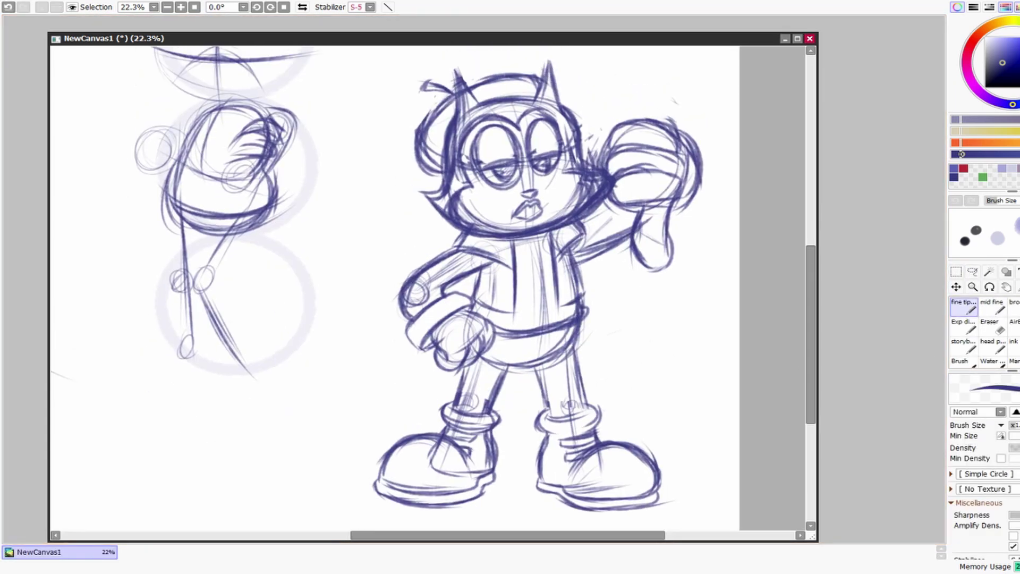
pyautogui.click(962, 325)
pyautogui.scroll(3, 617, 320)
pyautogui.scroll(2, 743, 306)
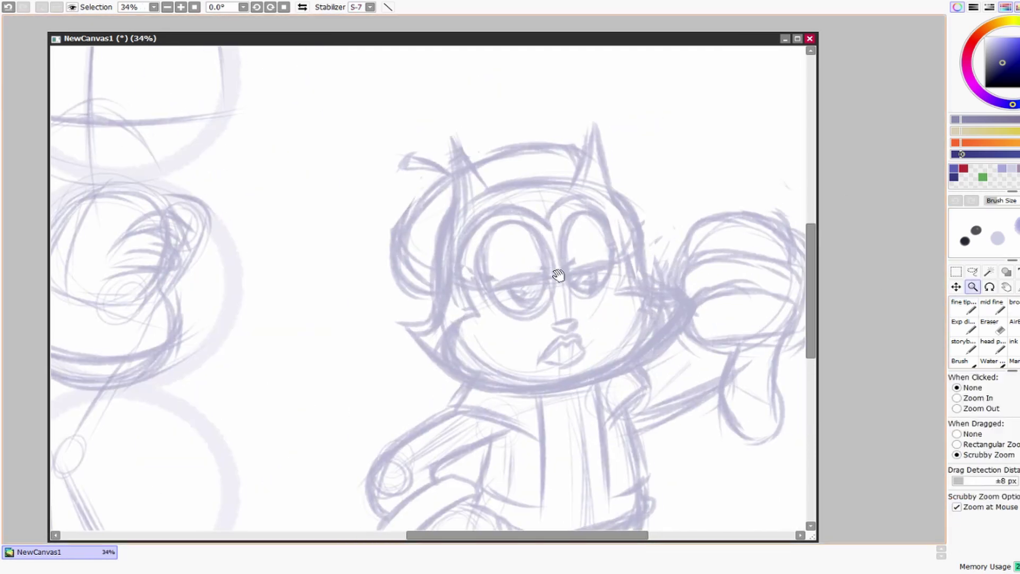
pyautogui.moveTo(743, 306); pyautogui.dragTo(530, 255)
pyautogui.scroll(1, 531, 255)
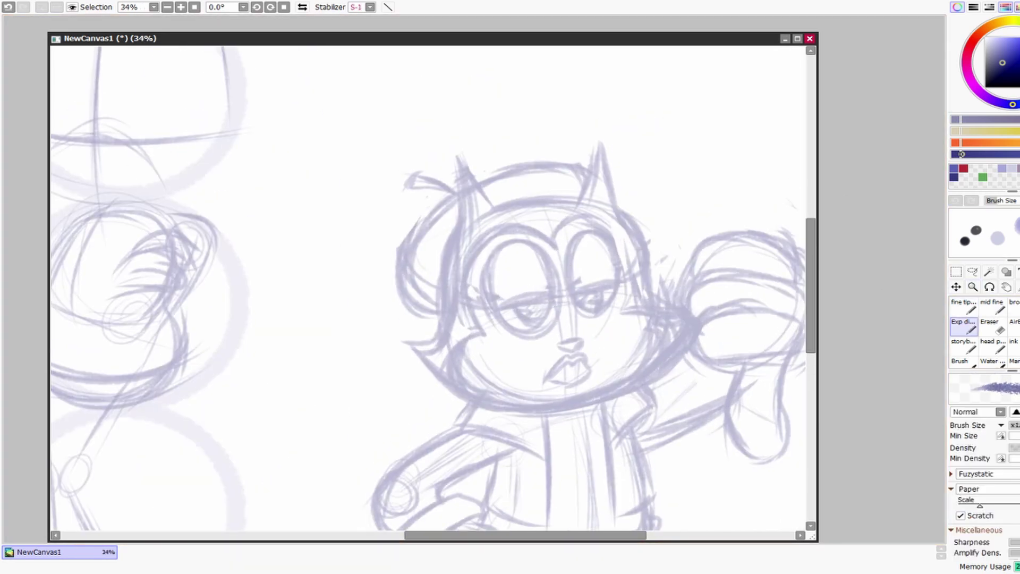
pyautogui.click(509, 259)
# Step: Ink oval outlines around both eyes, the right cheek bulge and the jaw line
pyautogui.moveTo(492, 238)
pyautogui.mouseDown()
pyautogui.moveTo(481, 319)
pyautogui.moveTo(503, 334)
pyautogui.mouseUp()
pyautogui.moveTo(488, 247)
pyautogui.mouseDown()
pyautogui.moveTo(531, 235)
pyautogui.moveTo(526, 343)
pyautogui.moveTo(486, 318)
pyautogui.mouseUp()
pyautogui.moveTo(581, 231); pyautogui.dragTo(582, 313)
pyautogui.hotkey('ctrl', 'z')
pyautogui.moveTo(592, 228)
pyautogui.mouseDown()
pyautogui.moveTo(593, 287)
pyautogui.moveTo(612, 265)
pyautogui.moveTo(603, 227)
pyautogui.moveTo(590, 313)
pyautogui.moveTo(627, 271)
pyautogui.moveTo(580, 313)
pyautogui.moveTo(597, 328)
pyautogui.moveTo(587, 223)
pyautogui.moveTo(570, 263)
pyautogui.mouseUp()
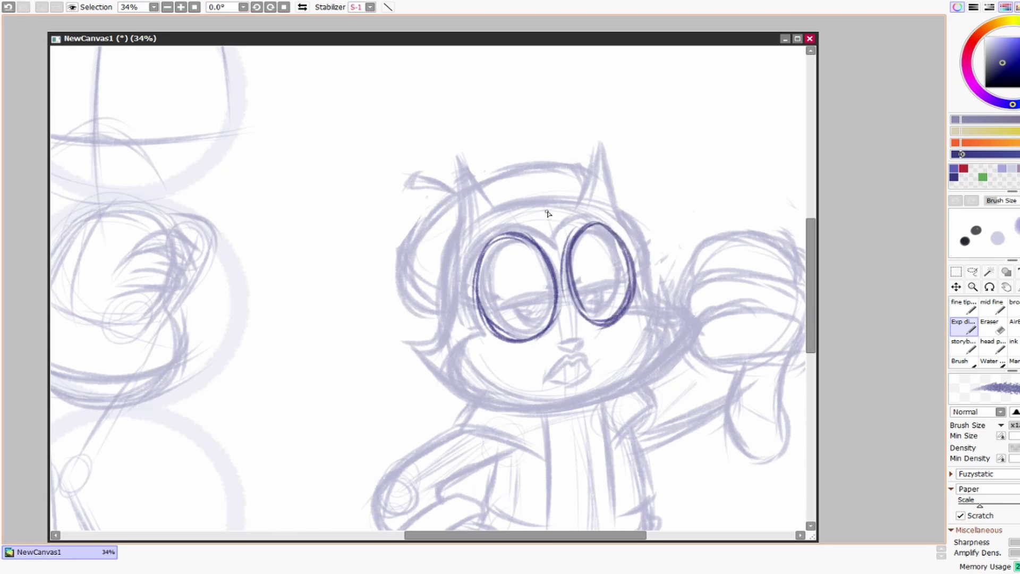
pyautogui.moveTo(578, 203); pyautogui.dragTo(630, 229)
pyautogui.hotkey('ctrl', 'z')
pyautogui.hotkey('ctrl', 'z')
pyautogui.moveTo(553, 237)
pyautogui.mouseDown()
pyautogui.moveTo(566, 214)
pyautogui.moveTo(602, 205)
pyautogui.moveTo(629, 226)
pyautogui.moveTo(645, 301)
pyautogui.moveTo(649, 288)
pyautogui.moveTo(654, 305)
pyautogui.moveTo(640, 313)
pyautogui.moveTo(664, 361)
pyautogui.moveTo(622, 397)
pyautogui.mouseUp()
pyautogui.hotkey('ctrl', 'z')
pyautogui.moveTo(637, 311)
pyautogui.mouseDown()
pyautogui.moveTo(661, 372)
pyautogui.moveTo(643, 384)
pyautogui.mouseUp()
pyautogui.moveTo(489, 334)
pyautogui.mouseDown()
pyautogui.moveTo(454, 382)
pyautogui.moveTo(621, 395)
pyautogui.mouseUp()
pyautogui.moveTo(485, 337)
pyautogui.mouseDown()
pyautogui.moveTo(458, 276)
pyautogui.moveTo(550, 237)
pyautogui.moveTo(476, 237)
pyautogui.moveTo(581, 214)
pyautogui.mouseUp()
# Step: Ink the top of the head, the left ear, the left cheek tuft and the curving jaw
pyautogui.scroll(2, 547, 211)
pyautogui.moveTo(505, 234); pyautogui.dragTo(584, 214)
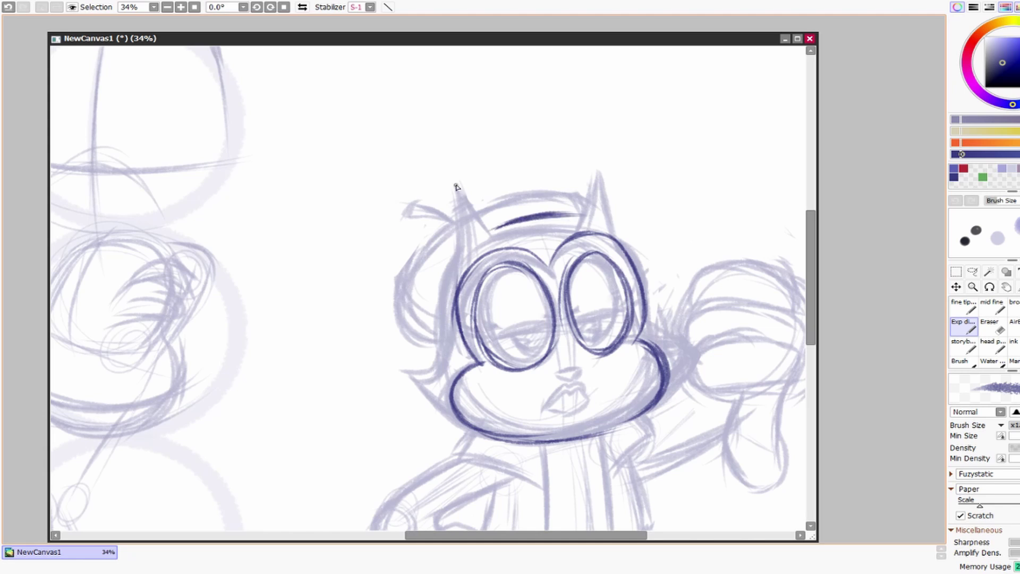
pyautogui.moveTo(449, 175)
pyautogui.mouseDown()
pyautogui.moveTo(492, 231)
pyautogui.moveTo(457, 249)
pyautogui.moveTo(431, 360)
pyautogui.moveTo(395, 393)
pyautogui.mouseUp()
pyautogui.moveTo(439, 351); pyautogui.dragTo(400, 396)
pyautogui.moveTo(397, 388); pyautogui.dragTo(516, 445)
pyautogui.moveTo(438, 357); pyautogui.dragTo(453, 191)
pyautogui.hotkey('ctrl', 'z')
pyautogui.hotkey('ctrl', 'y')
pyautogui.moveTo(456, 268)
pyautogui.mouseDown()
pyautogui.moveTo(445, 164)
pyautogui.moveTo(454, 244)
pyautogui.mouseUp()
# Step: Ink the right ear and the head's right side down to the cheek point
pyautogui.moveTo(587, 199)
pyautogui.mouseDown()
pyautogui.moveTo(601, 143)
pyautogui.moveTo(572, 220)
pyautogui.mouseUp()
pyautogui.moveTo(599, 145)
pyautogui.mouseDown()
pyautogui.moveTo(622, 232)
pyautogui.moveTo(653, 285)
pyautogui.mouseUp()
pyautogui.moveTo(626, 234)
pyautogui.mouseDown()
pyautogui.moveTo(646, 290)
pyautogui.moveTo(694, 352)
pyautogui.moveTo(672, 393)
pyautogui.mouseUp()
pyautogui.moveTo(758, 372); pyautogui.dragTo(670, 353)
# Step: Ink the raised arm, the fist and the downward thumb loop
pyautogui.moveTo(605, 332)
pyautogui.mouseDown()
pyautogui.moveTo(682, 311)
pyautogui.moveTo(601, 331)
pyautogui.moveTo(671, 367)
pyautogui.moveTo(714, 329)
pyautogui.moveTo(680, 279)
pyautogui.moveTo(632, 289)
pyautogui.moveTo(711, 306)
pyautogui.moveTo(716, 321)
pyautogui.mouseUp()
pyautogui.moveTo(701, 314); pyautogui.dragTo(626, 321)
pyautogui.moveTo(605, 287)
pyautogui.mouseDown()
pyautogui.moveTo(631, 248)
pyautogui.moveTo(711, 290)
pyautogui.moveTo(693, 401)
pyautogui.mouseUp()
pyautogui.scroll(-2, 672, 322)
pyautogui.moveTo(705, 315); pyautogui.dragTo(675, 415)
pyautogui.moveTo(658, 313)
pyautogui.mouseDown()
pyautogui.moveTo(640, 383)
pyautogui.moveTo(696, 409)
pyautogui.mouseUp()
pyautogui.moveTo(613, 393); pyautogui.dragTo(639, 349)
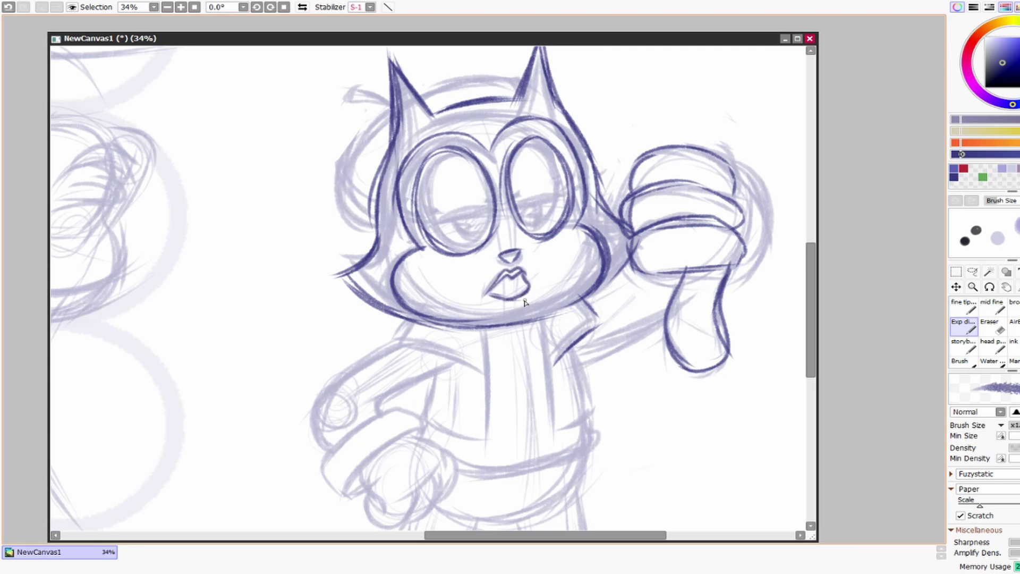
# Step: Ink the collar lines below the chin and four vertical shirt lines
pyautogui.moveTo(600, 407); pyautogui.dragTo(631, 316)
pyautogui.moveTo(441, 222)
pyautogui.mouseDown()
pyautogui.moveTo(428, 239)
pyautogui.moveTo(518, 291)
pyautogui.mouseUp()
pyautogui.moveTo(585, 273); pyautogui.dragTo(625, 226)
pyautogui.moveTo(450, 229); pyautogui.dragTo(505, 273)
pyautogui.moveTo(617, 240); pyautogui.dragTo(630, 208)
pyautogui.moveTo(529, 208); pyautogui.dragTo(533, 316)
pyautogui.moveTo(475, 252); pyautogui.dragTo(476, 316)
pyautogui.moveTo(587, 199); pyautogui.dragTo(598, 297)
pyautogui.moveTo(616, 223); pyautogui.dragTo(631, 298)
# Step: Ink the left arm, the wrist band edge, and the fist's knuckles and outline
pyautogui.moveTo(591, 260); pyautogui.dragTo(646, 264)
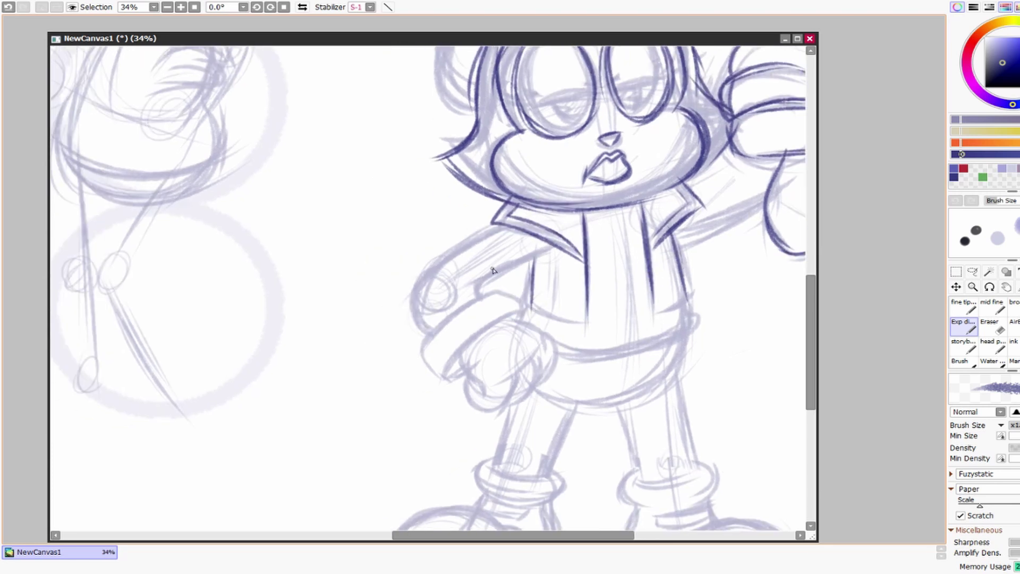
pyautogui.moveTo(497, 226)
pyautogui.mouseDown()
pyautogui.moveTo(417, 290)
pyautogui.moveTo(428, 324)
pyautogui.mouseUp()
pyautogui.moveTo(411, 281); pyautogui.dragTo(430, 337)
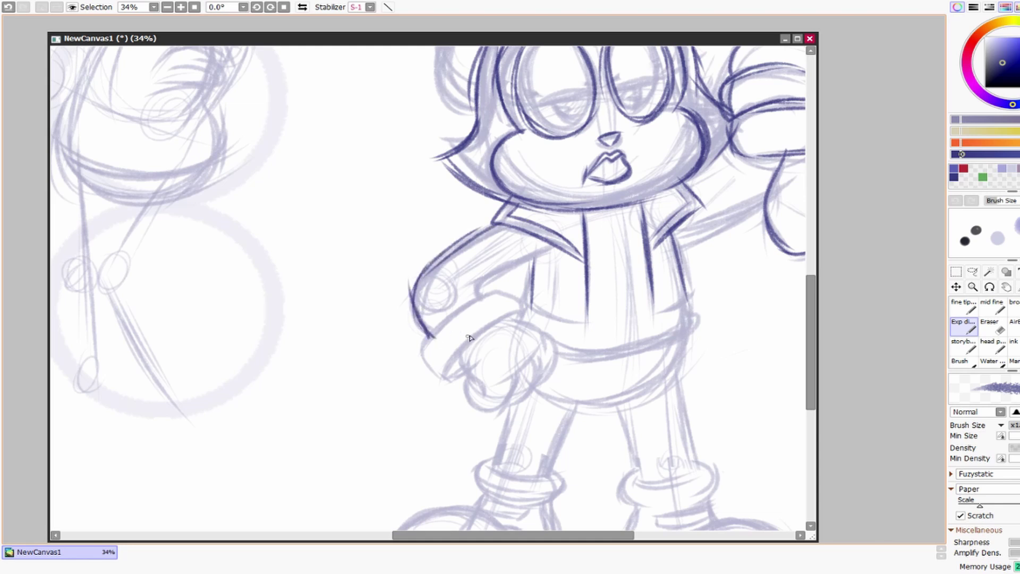
pyautogui.moveTo(524, 310); pyautogui.dragTo(460, 348)
pyautogui.moveTo(512, 293)
pyautogui.mouseDown()
pyautogui.moveTo(421, 342)
pyautogui.moveTo(450, 384)
pyautogui.moveTo(461, 236)
pyautogui.moveTo(450, 287)
pyautogui.mouseUp()
pyautogui.moveTo(525, 221); pyautogui.dragTo(476, 261)
pyautogui.moveTo(502, 198); pyautogui.dragTo(539, 221)
pyautogui.moveTo(534, 223); pyautogui.dragTo(494, 276)
pyautogui.moveTo(535, 204); pyautogui.dragTo(527, 254)
# Step: Ink an eyelid across the right eye and a pupil in the left eye
pyautogui.moveTo(692, 288)
pyautogui.mouseDown()
pyautogui.moveTo(649, 297)
pyautogui.moveTo(582, 536)
pyautogui.mouseUp()
pyautogui.moveTo(473, 229)
pyautogui.mouseDown()
pyautogui.moveTo(393, 245)
pyautogui.moveTo(405, 243)
pyautogui.mouseUp()
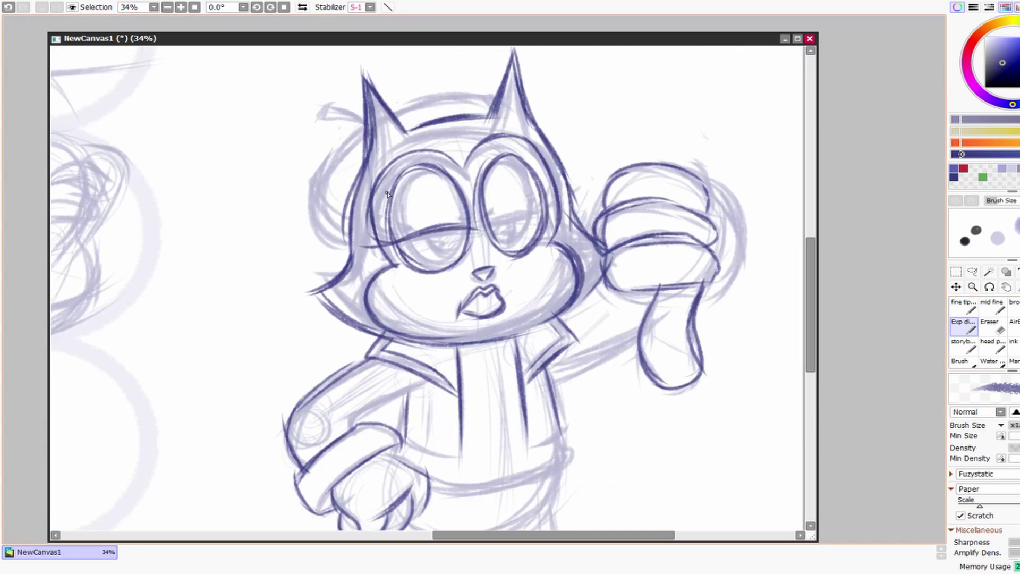
pyautogui.moveTo(486, 232); pyautogui.dragTo(539, 213)
pyautogui.scroll(-3, 704, 340)
pyautogui.scroll(2, 446, 237)
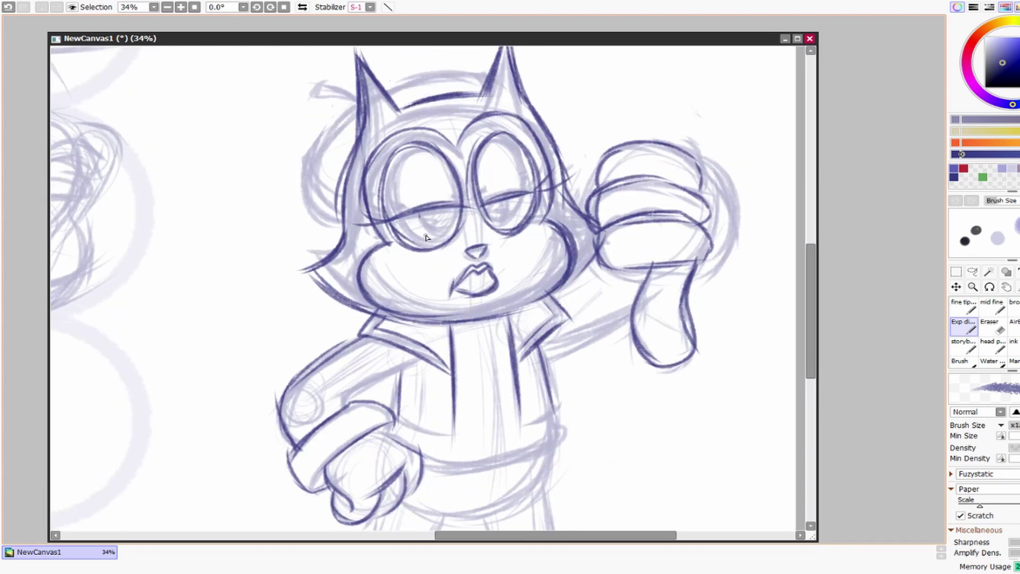
pyautogui.moveTo(418, 233); pyautogui.dragTo(446, 249)
pyautogui.moveTo(509, 196)
pyautogui.mouseDown()
pyautogui.moveTo(505, 234)
pyautogui.moveTo(494, 214)
pyautogui.mouseUp()
pyautogui.hotkey('ctrl', 'z')
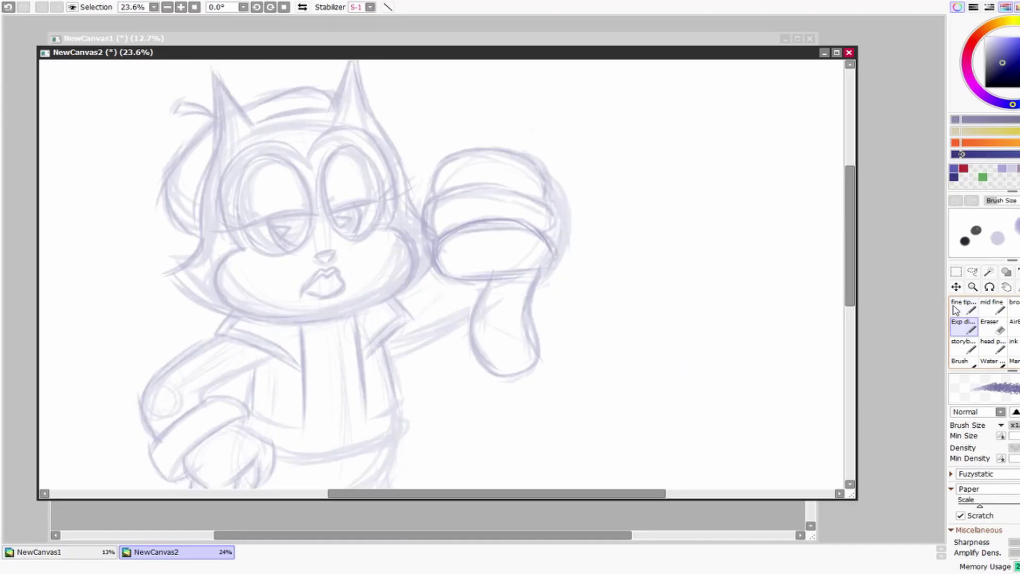
# Step: Zoom in on the lips and load near-black on the fine-tip pen
pyautogui.click(973, 286)
pyautogui.moveTo(339, 274); pyautogui.dragTo(743, 318)
pyautogui.click(964, 325)
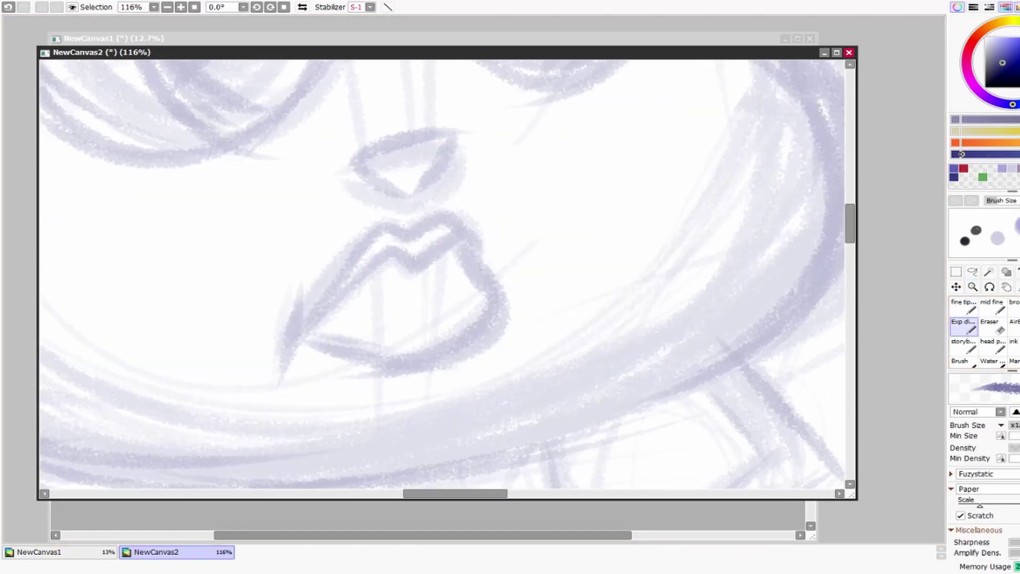
pyautogui.moveTo(999, 79); pyautogui.dragTo(985, 88)
pyautogui.click(964, 307)
# Step: Ink the upper lip and inner lip lines, redrawing the strokes until clean
pyautogui.moveTo(303, 336)
pyautogui.mouseDown()
pyautogui.moveTo(392, 260)
pyautogui.moveTo(511, 309)
pyautogui.mouseUp()
pyautogui.hotkey('ctrl', 'z')
pyautogui.moveTo(303, 337)
pyautogui.mouseDown()
pyautogui.moveTo(449, 237)
pyautogui.moveTo(510, 308)
pyautogui.moveTo(398, 231)
pyautogui.moveTo(496, 302)
pyautogui.mouseUp()
pyautogui.hotkey('ctrl', 'z')
pyautogui.moveTo(303, 336)
pyautogui.mouseDown()
pyautogui.moveTo(344, 268)
pyautogui.moveTo(444, 212)
pyautogui.moveTo(516, 319)
pyautogui.mouseUp()
# Step: Ink the lower lip outline and join it to the upper lip on the right
pyautogui.press('e')
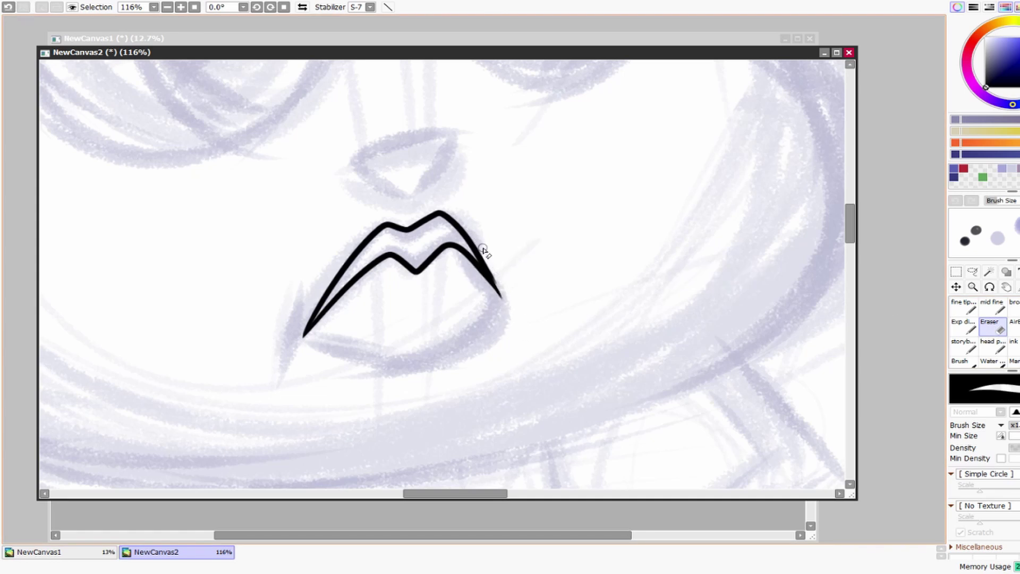
pyautogui.moveTo(369, 338); pyautogui.dragTo(419, 307)
pyautogui.press('n')
pyautogui.hotkey('ctrl', 'z')
pyautogui.moveTo(306, 309)
pyautogui.mouseDown()
pyautogui.moveTo(390, 348)
pyautogui.moveTo(333, 318)
pyautogui.moveTo(603, 289)
pyautogui.moveTo(587, 198)
pyautogui.mouseUp()
pyautogui.hotkey('ctrl', 'z')
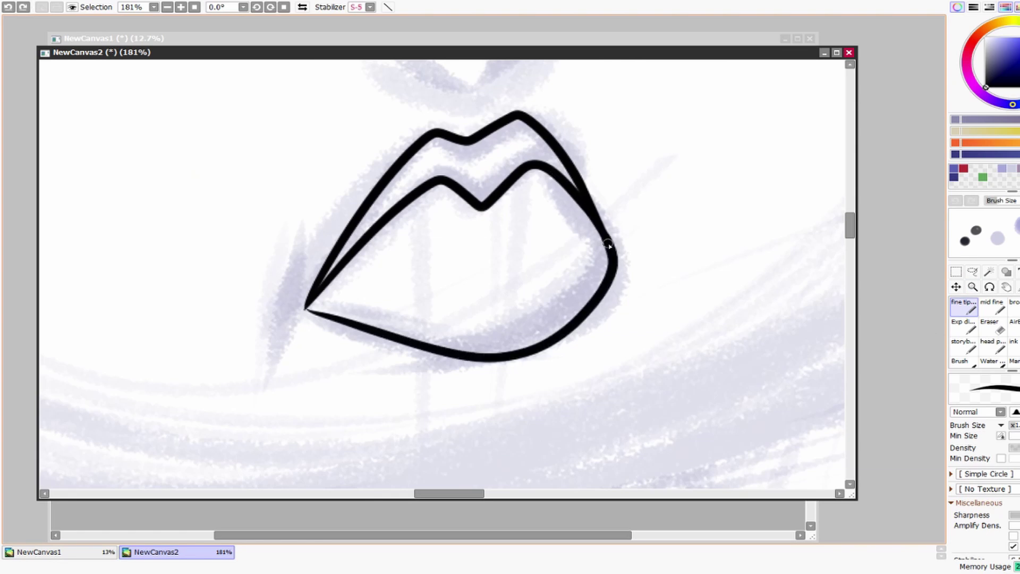
pyautogui.moveTo(612, 256); pyautogui.dragTo(606, 242)
# Step: Erase to thin the lower lip line near the V dip
pyautogui.press('e')
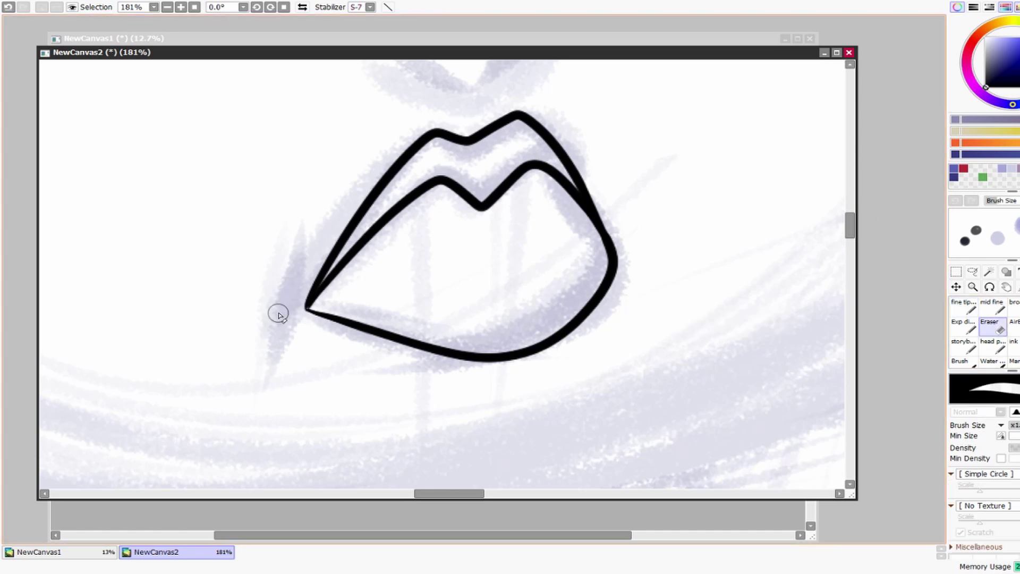
pyautogui.moveTo(561, 256); pyautogui.dragTo(567, 299)
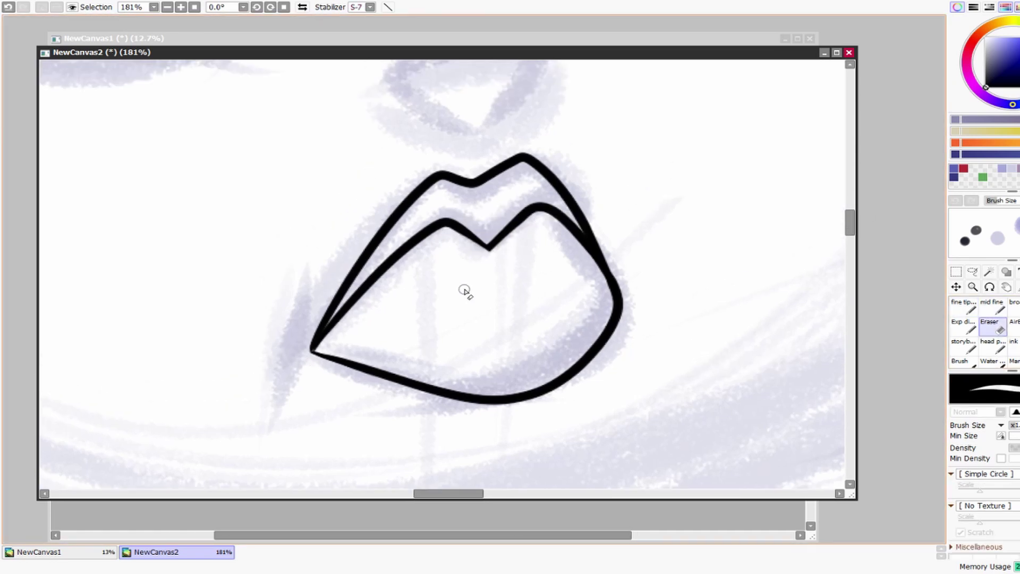
pyautogui.moveTo(526, 227); pyautogui.dragTo(468, 276)
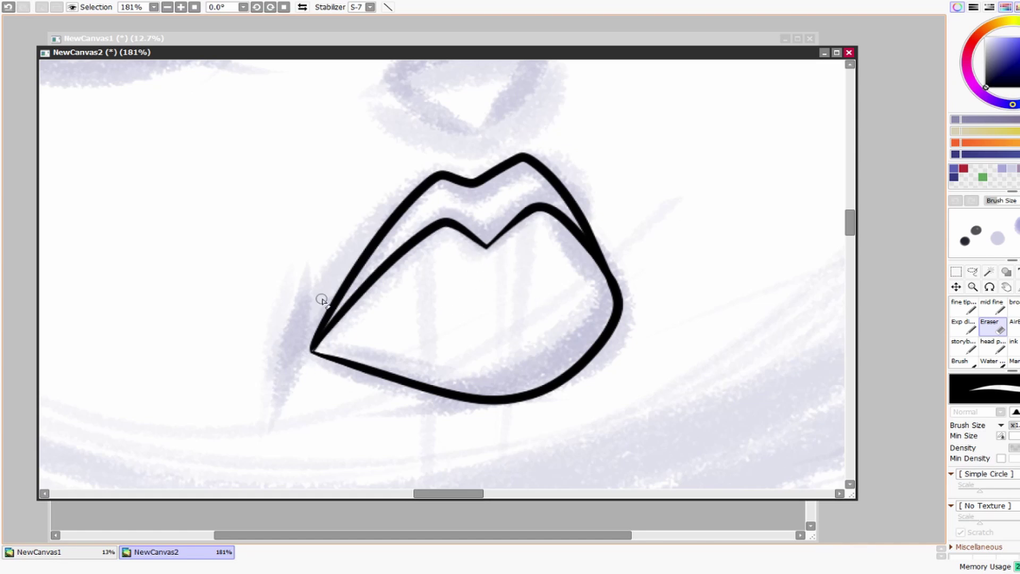
pyautogui.moveTo(640, 321)
pyautogui.mouseDown()
pyautogui.moveTo(822, 285)
pyautogui.moveTo(647, 312)
pyautogui.moveTo(647, 345)
pyautogui.mouseUp()
# Step: Try inking the nose's upper edge, undoing both attempts
pyautogui.press('b')
pyautogui.moveTo(456, 264)
pyautogui.mouseDown()
pyautogui.moveTo(512, 233)
pyautogui.moveTo(594, 228)
pyautogui.mouseUp()
pyautogui.hotkey('ctrl', 'z')
pyautogui.moveTo(453, 265)
pyautogui.mouseDown()
pyautogui.moveTo(576, 228)
pyautogui.moveTo(599, 234)
pyautogui.mouseUp()
pyautogui.hotkey('ctrl', 'z')
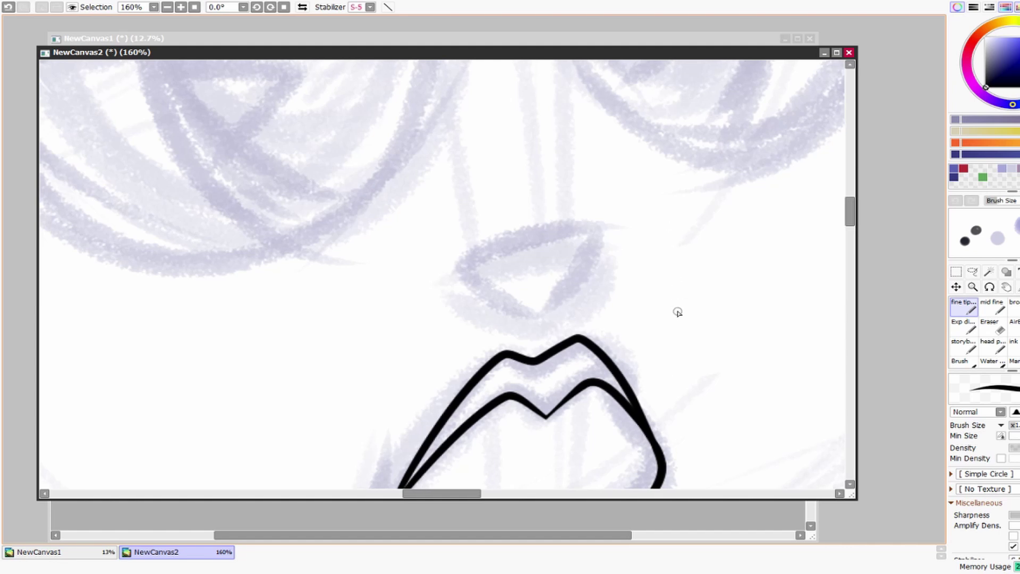
# Step: Reposition the canvas window and ink the nose's top edge and lower outline
pyautogui.moveTo(675, 303)
pyautogui.mouseDown()
pyautogui.moveTo(605, 166)
pyautogui.moveTo(428, 216)
pyautogui.moveTo(558, 189)
pyautogui.mouseUp()
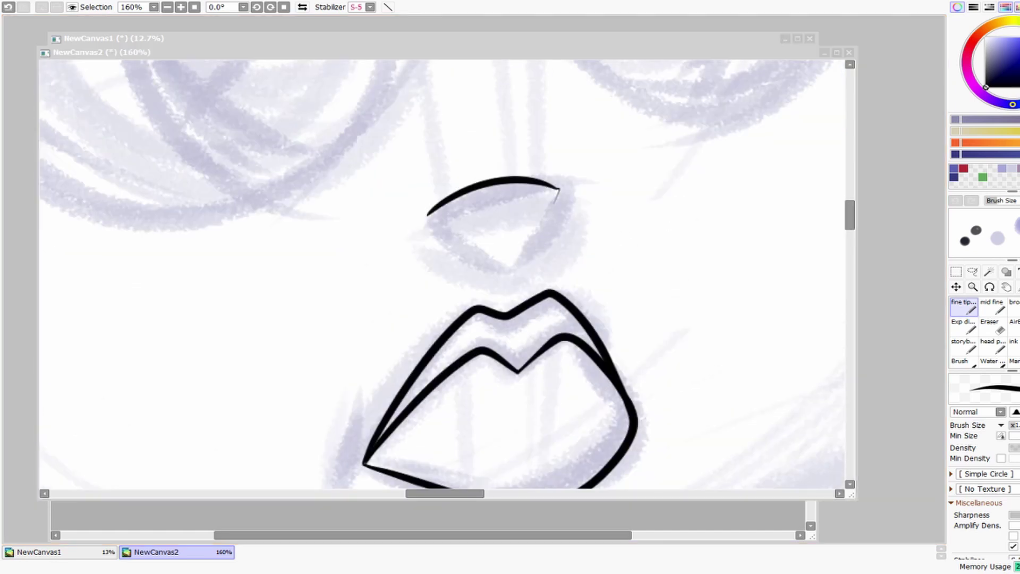
pyautogui.click(514, 232)
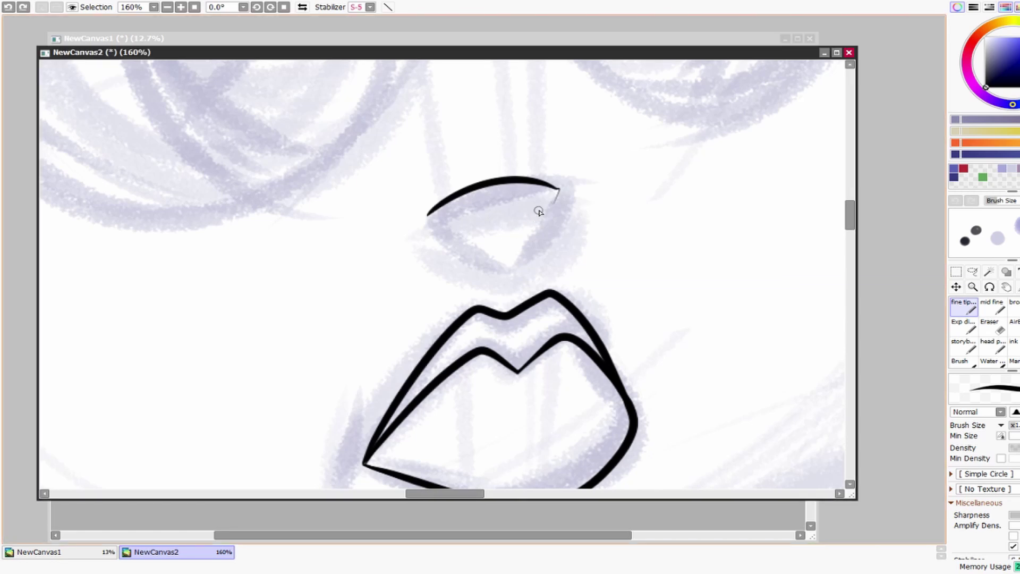
pyautogui.moveTo(632, 56); pyautogui.dragTo(646, 32)
pyautogui.hotkey('ctrl', 'z')
pyautogui.hotkey('ctrl', 'z')
pyautogui.moveTo(444, 201)
pyautogui.mouseDown()
pyautogui.moveTo(568, 163)
pyautogui.moveTo(590, 169)
pyautogui.mouseUp()
pyautogui.moveTo(441, 206)
pyautogui.mouseDown()
pyautogui.moveTo(522, 252)
pyautogui.moveTo(585, 172)
pyautogui.mouseUp()
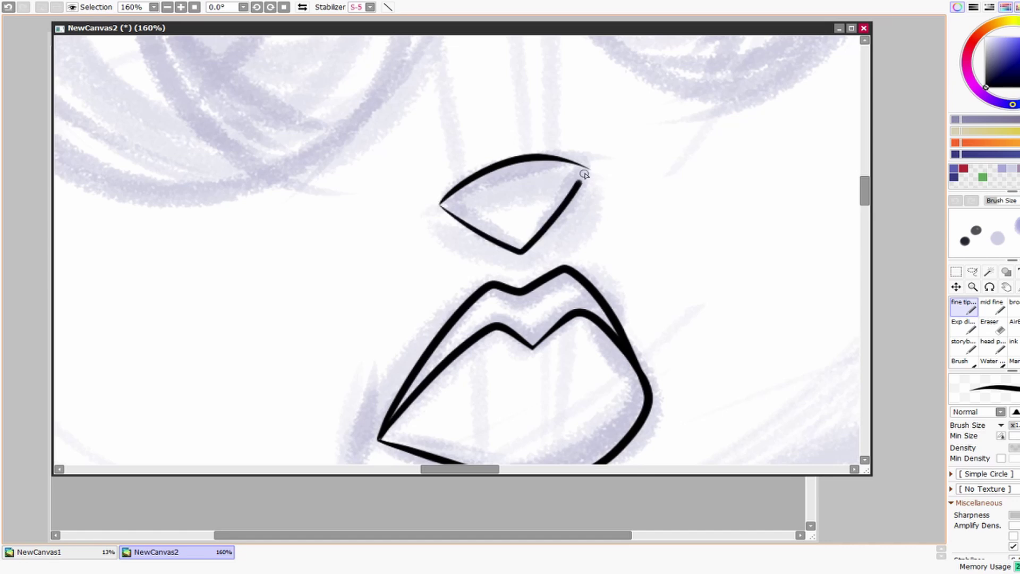
pyautogui.moveTo(519, 189); pyautogui.dragTo(558, 209)
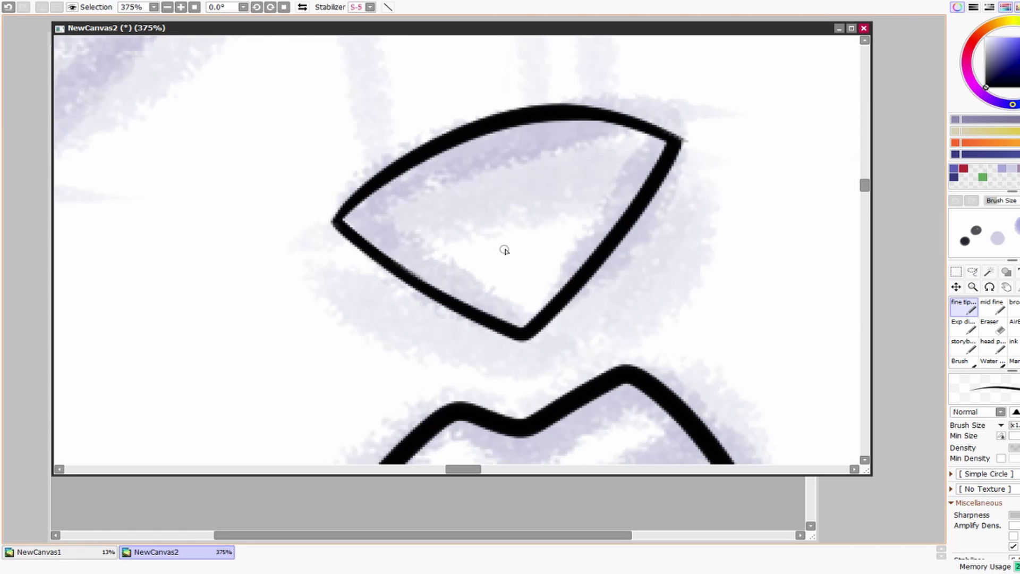
pyautogui.moveTo(756, 292)
pyautogui.mouseDown()
pyautogui.moveTo(708, 234)
pyautogui.moveTo(685, 228)
pyautogui.mouseUp()
# Step: Start the jaw curve around the lower face, undoing the first rough attempts
pyautogui.click(971, 314)
pyautogui.moveTo(337, 186); pyautogui.dragTo(296, 337)
pyautogui.hotkey('ctrl', 'z')
pyautogui.moveTo(337, 189)
pyautogui.mouseDown()
pyautogui.moveTo(492, 393)
pyautogui.moveTo(730, 329)
pyautogui.moveTo(796, 196)
pyautogui.moveTo(759, 145)
pyautogui.moveTo(798, 176)
pyautogui.moveTo(698, 335)
pyautogui.moveTo(447, 390)
pyautogui.moveTo(267, 308)
pyautogui.moveTo(363, 187)
pyautogui.mouseUp()
pyautogui.hotkey('ctrl', 'z')
pyautogui.hotkey('ctrl', 'z')
pyautogui.moveTo(730, 136)
pyautogui.mouseDown()
pyautogui.moveTo(627, 375)
pyautogui.moveTo(344, 177)
pyautogui.mouseUp()
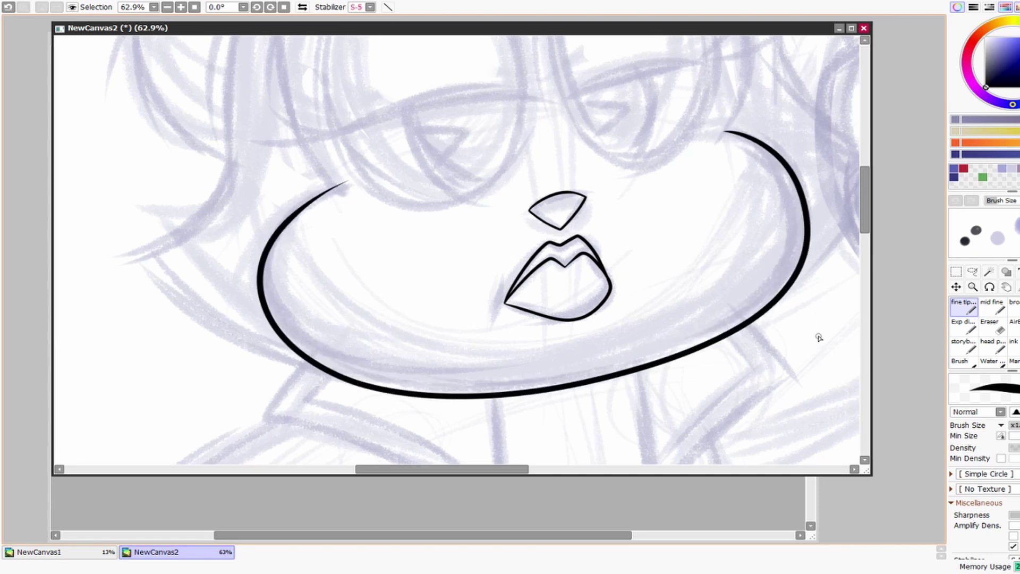
# Step: Ink the final jaw curve from upper left to upper right, adding a short stroke along it
pyautogui.hotkey('ctrl', 'z')
pyautogui.moveTo(728, 132)
pyautogui.mouseDown()
pyautogui.moveTo(805, 210)
pyautogui.moveTo(341, 369)
pyautogui.moveTo(347, 187)
pyautogui.mouseUp()
pyautogui.hotkey('ctrl', 'z')
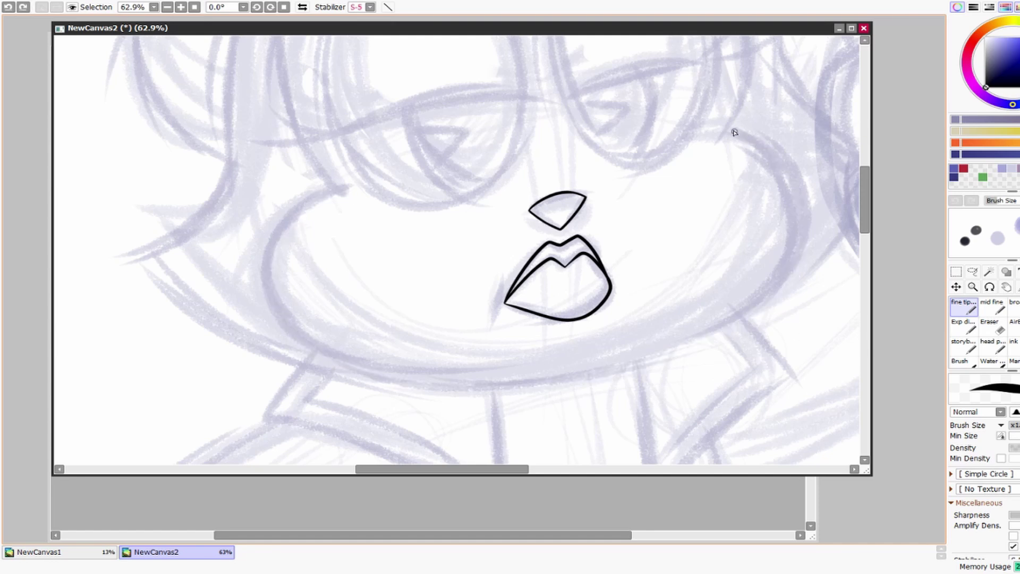
pyautogui.moveTo(730, 126)
pyautogui.mouseDown()
pyautogui.moveTo(754, 311)
pyautogui.moveTo(504, 391)
pyautogui.moveTo(279, 309)
pyautogui.moveTo(348, 192)
pyautogui.mouseUp()
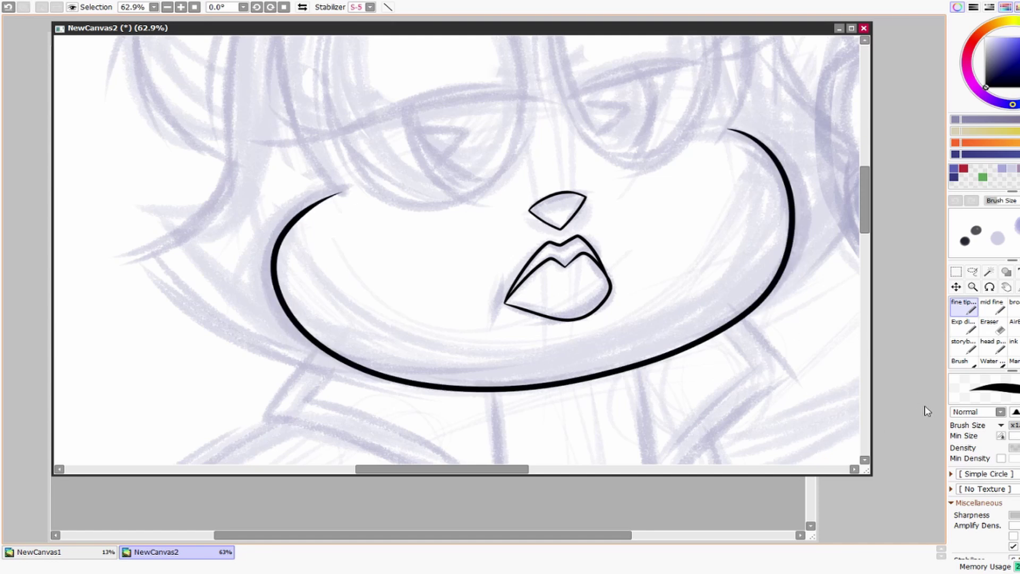
pyautogui.hotkey('ctrl', 'z')
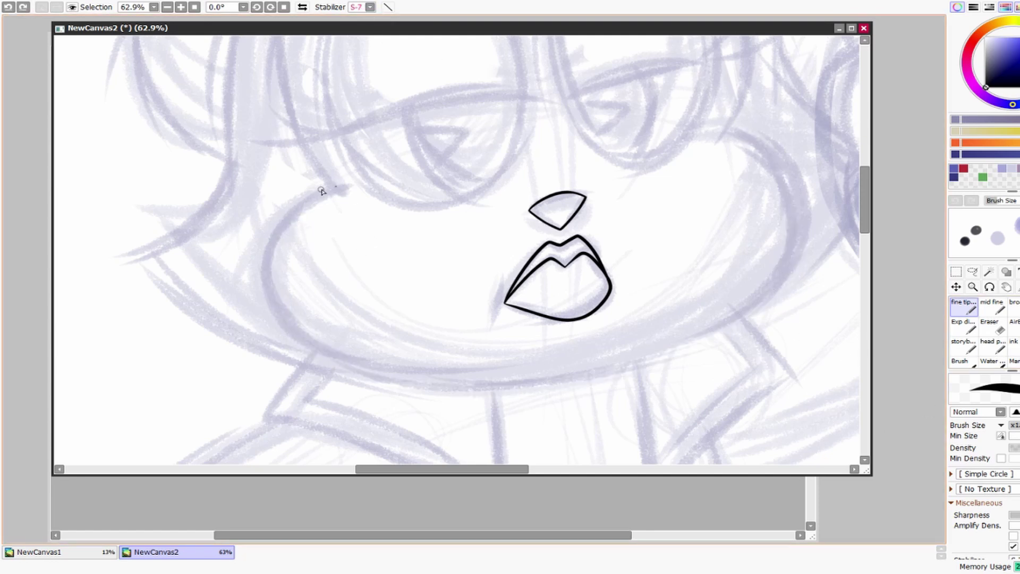
pyautogui.moveTo(299, 199)
pyautogui.mouseDown()
pyautogui.moveTo(488, 391)
pyautogui.moveTo(697, 344)
pyautogui.moveTo(792, 256)
pyautogui.moveTo(743, 130)
pyautogui.mouseUp()
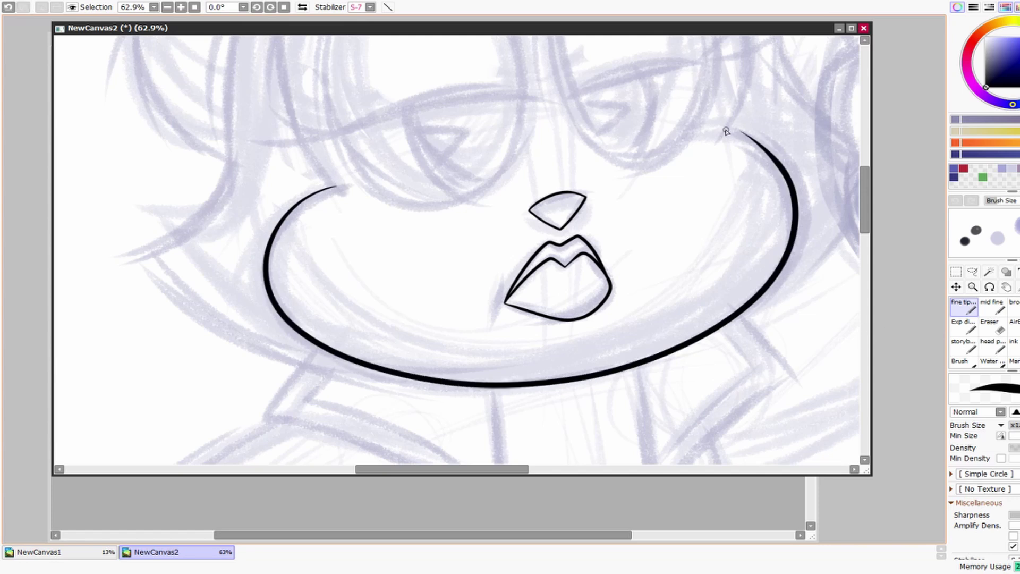
pyautogui.hotkey('ctrl', 'z')
pyautogui.moveTo(784, 170); pyautogui.dragTo(791, 202)
pyautogui.keyDown('ctrl'); pyautogui.click(710, 171); pyautogui.keyUp('ctrl')
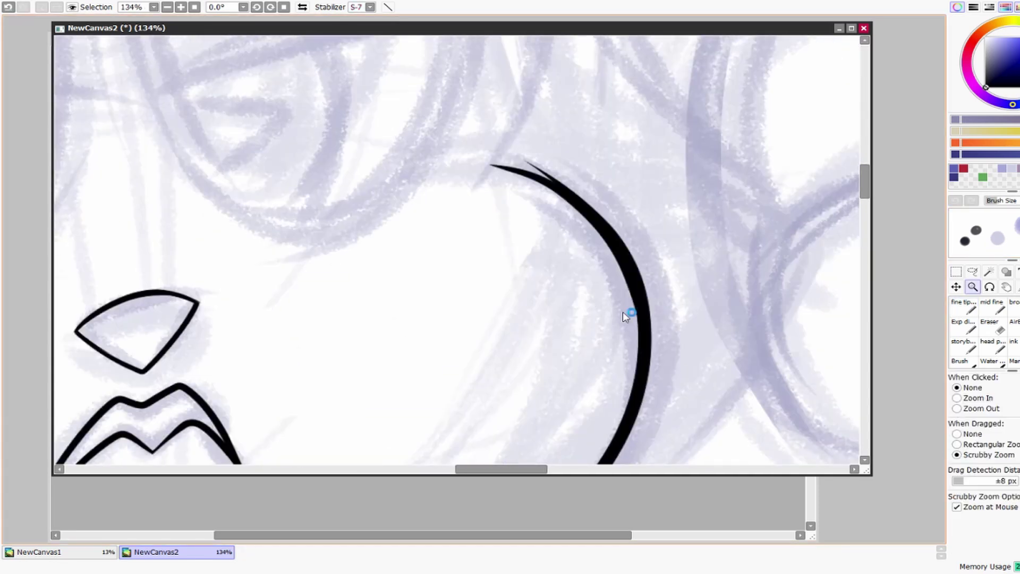
# Step: Erase the curve's upper end and outer edge so it tapers to a thin point
pyautogui.press('e')
pyautogui.moveTo(537, 166)
pyautogui.mouseDown()
pyautogui.moveTo(567, 188)
pyautogui.moveTo(519, 152)
pyautogui.moveTo(609, 225)
pyautogui.moveTo(653, 335)
pyautogui.mouseUp()
pyautogui.hotkey('ctrl', 'z')
pyautogui.moveTo(581, 195)
pyautogui.mouseDown()
pyautogui.moveTo(636, 265)
pyautogui.moveTo(658, 357)
pyautogui.mouseUp()
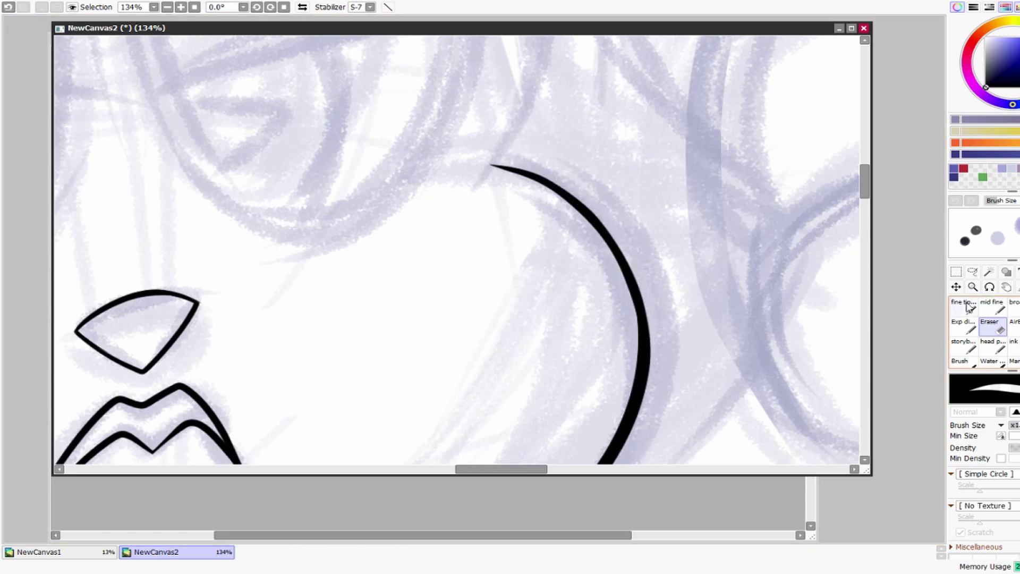
pyautogui.press('n')
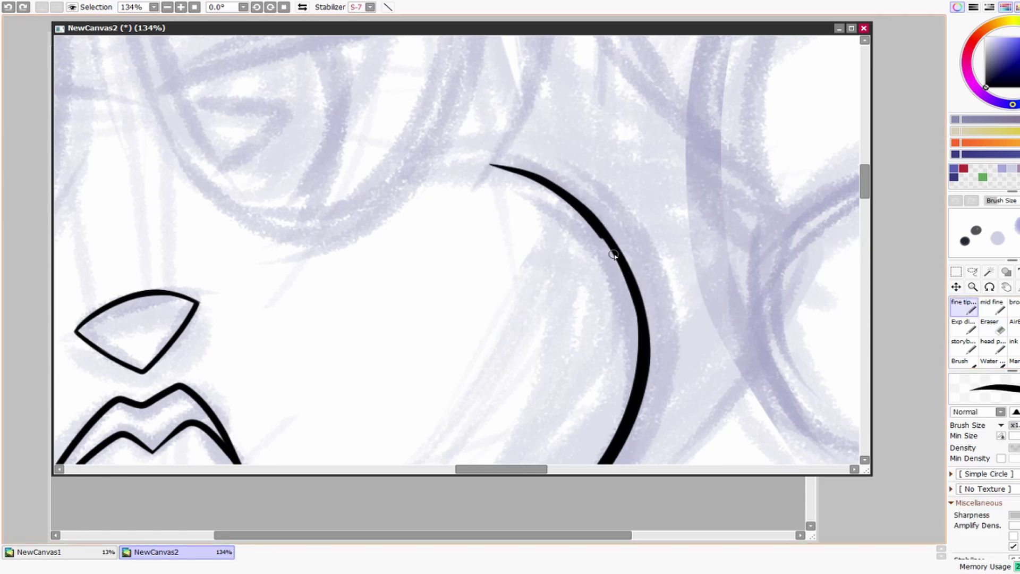
pyautogui.hotkey('ctrl', 'z')
# Step: Bring the hand sketch into view and ink the first finger's inner curve and the fingers' top edge
pyautogui.scroll(-2, 644, 332)
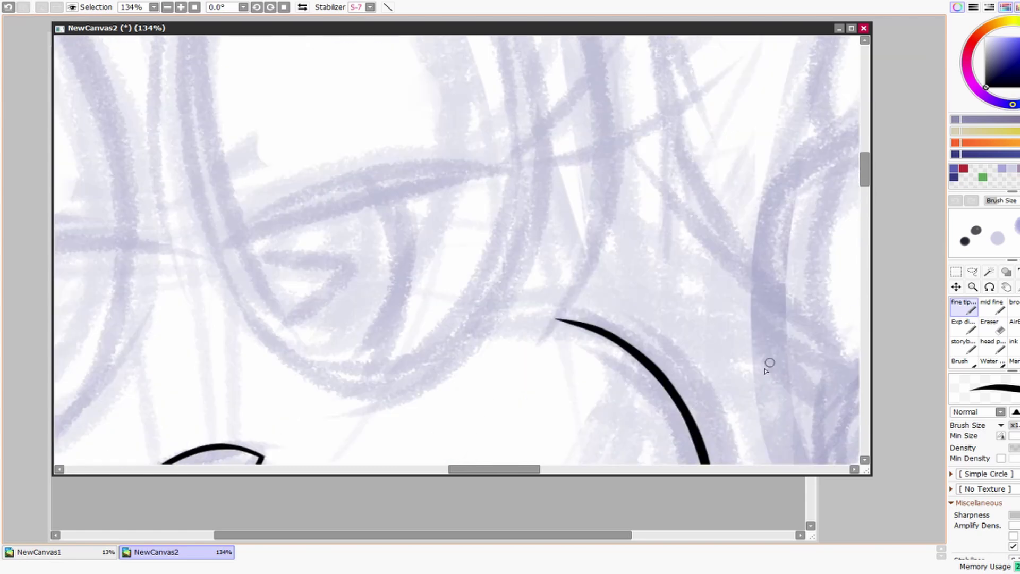
pyautogui.moveTo(820, 326)
pyautogui.mouseDown()
pyautogui.moveTo(656, 303)
pyautogui.moveTo(690, 255)
pyautogui.moveTo(653, 269)
pyautogui.moveTo(661, 243)
pyautogui.mouseUp()
pyautogui.press('b')
pyautogui.moveTo(453, 275); pyautogui.dragTo(356, 309)
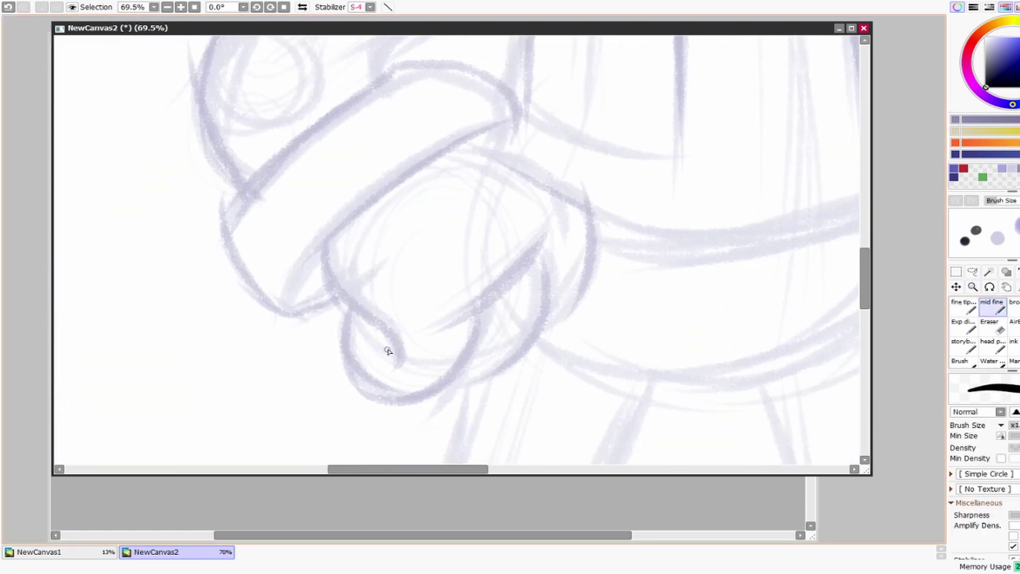
pyautogui.hotkey('ctrl', 'z')
pyautogui.press('n')
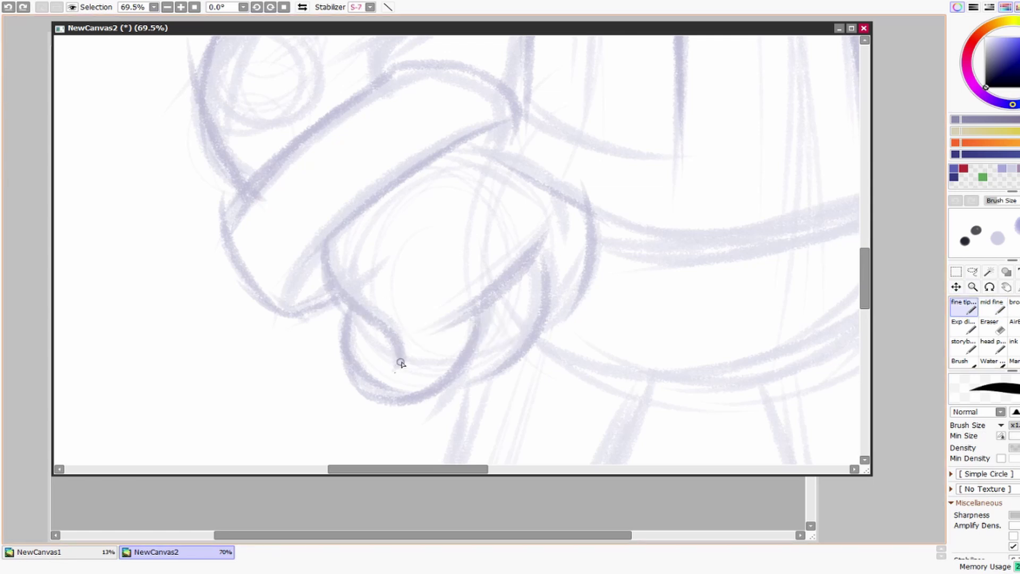
pyautogui.moveTo(398, 368)
pyautogui.mouseDown()
pyautogui.moveTo(331, 284)
pyautogui.moveTo(327, 247)
pyautogui.mouseUp()
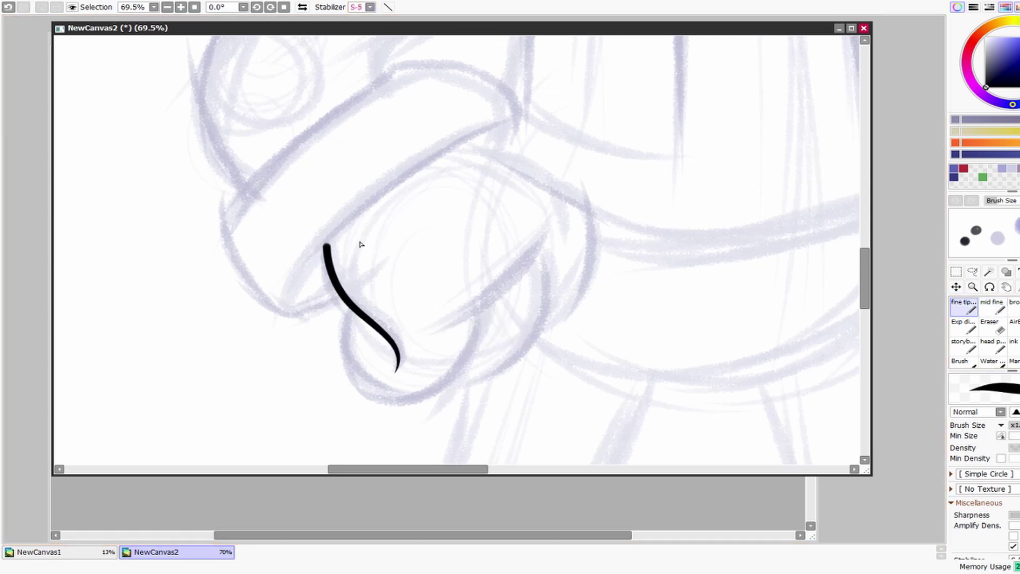
pyautogui.moveTo(523, 275); pyautogui.dragTo(425, 340)
# Step: Outline the first finger's bottom, the next finger and the knuckles
pyautogui.scroll(-2, 538, 359)
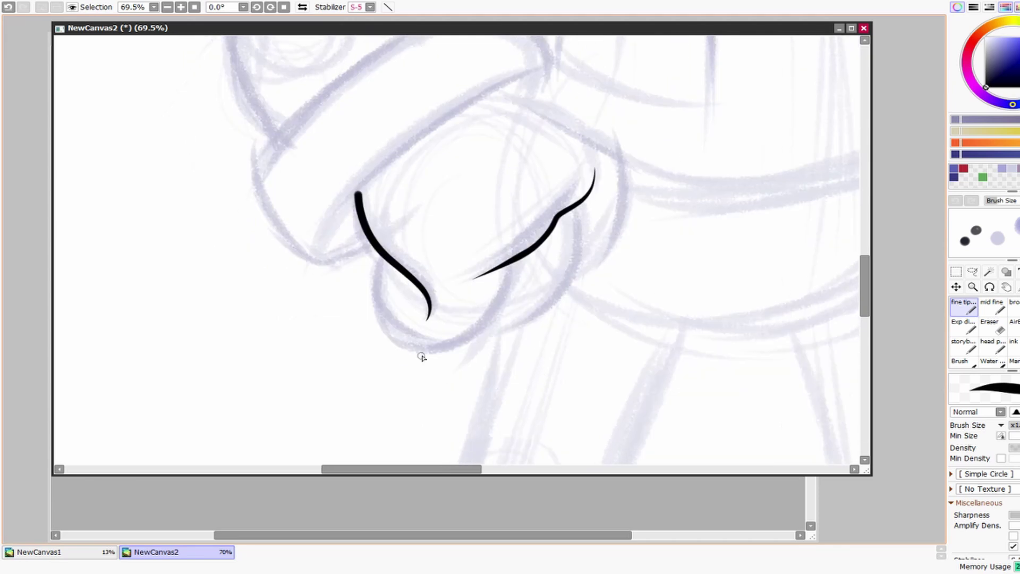
pyautogui.moveTo(386, 262)
pyautogui.mouseDown()
pyautogui.moveTo(479, 329)
pyautogui.moveTo(506, 272)
pyautogui.mouseUp()
pyautogui.moveTo(583, 272); pyautogui.dragTo(569, 283)
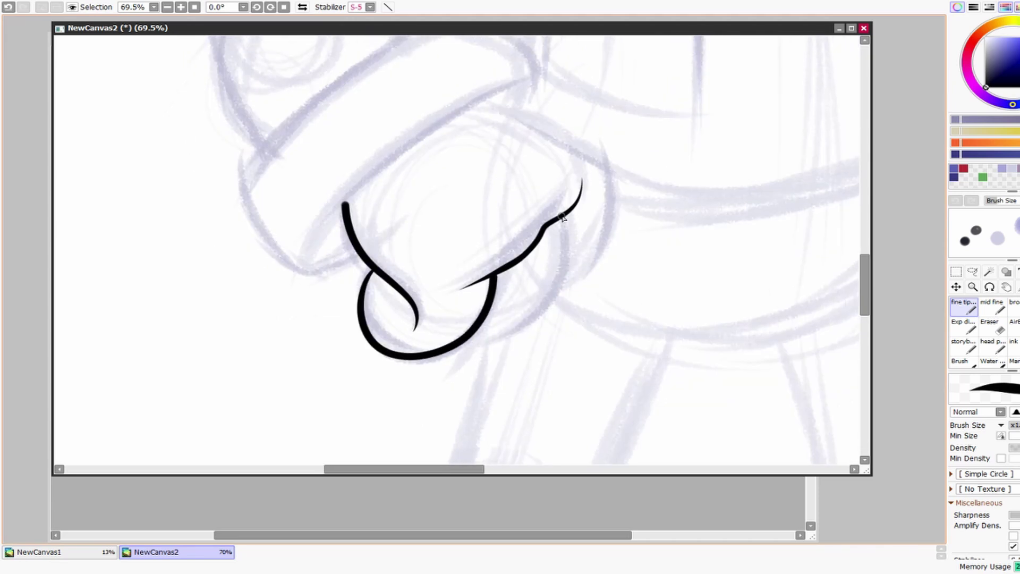
pyautogui.moveTo(562, 218)
pyautogui.mouseDown()
pyautogui.moveTo(537, 322)
pyautogui.moveTo(466, 346)
pyautogui.mouseUp()
pyautogui.moveTo(566, 134); pyautogui.dragTo(569, 166)
pyautogui.moveTo(486, 128)
pyautogui.mouseDown()
pyautogui.moveTo(567, 162)
pyautogui.moveTo(607, 201)
pyautogui.moveTo(597, 288)
pyautogui.moveTo(558, 331)
pyautogui.mouseUp()
# Step: Redraw the knuckles' outer contour up to the top of the fist
pyautogui.moveTo(512, 141)
pyautogui.mouseDown()
pyautogui.moveTo(560, 194)
pyautogui.moveTo(375, 329)
pyautogui.moveTo(583, 177)
pyautogui.mouseUp()
pyautogui.hotkey('ctrl', 'z')
pyautogui.hotkey('ctrl', 'z')
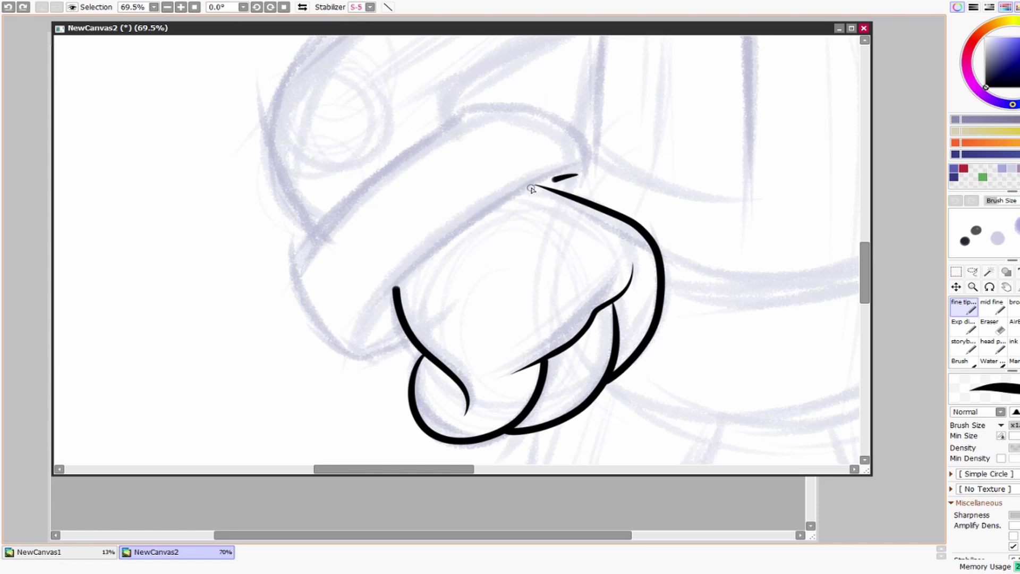
pyautogui.moveTo(491, 208)
pyautogui.mouseDown()
pyautogui.moveTo(461, 218)
pyautogui.moveTo(600, 171)
pyautogui.mouseUp()
pyautogui.hotkey('ctrl', 'z')
pyautogui.moveTo(537, 137); pyautogui.dragTo(544, 179)
# Step: Ink the cuff around the wrist and the slanted sleeve line above it
pyautogui.moveTo(588, 243)
pyautogui.mouseDown()
pyautogui.moveTo(483, 148)
pyautogui.moveTo(326, 365)
pyautogui.mouseUp()
pyautogui.moveTo(683, 367); pyautogui.dragTo(661, 383)
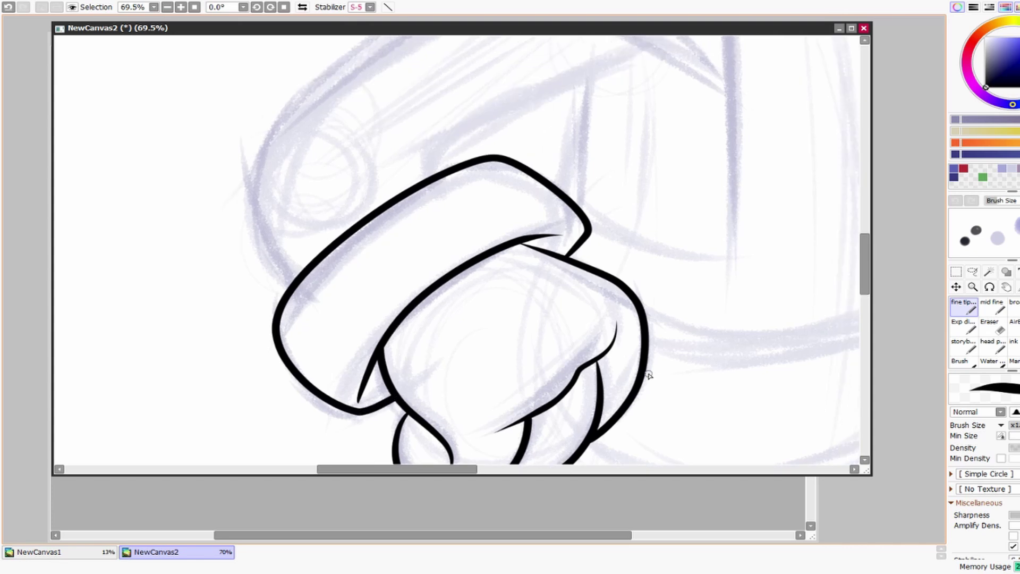
pyautogui.scroll(5, 421, 365)
pyautogui.moveTo(538, 200); pyautogui.dragTo(501, 255)
pyautogui.hotkey('ctrl', 'z')
pyautogui.hotkey('ctrl', 'z')
pyautogui.moveTo(638, 164)
pyautogui.mouseDown()
pyautogui.moveTo(477, 231)
pyautogui.moveTo(489, 220)
pyautogui.moveTo(444, 279)
pyautogui.moveTo(523, 263)
pyautogui.mouseUp()
# Step: Ink the sleeve's outer curve and the collar's upper and lower edges across the chest
pyautogui.moveTo(555, 84)
pyautogui.mouseDown()
pyautogui.moveTo(356, 209)
pyautogui.moveTo(340, 320)
pyautogui.moveTo(372, 367)
pyautogui.mouseUp()
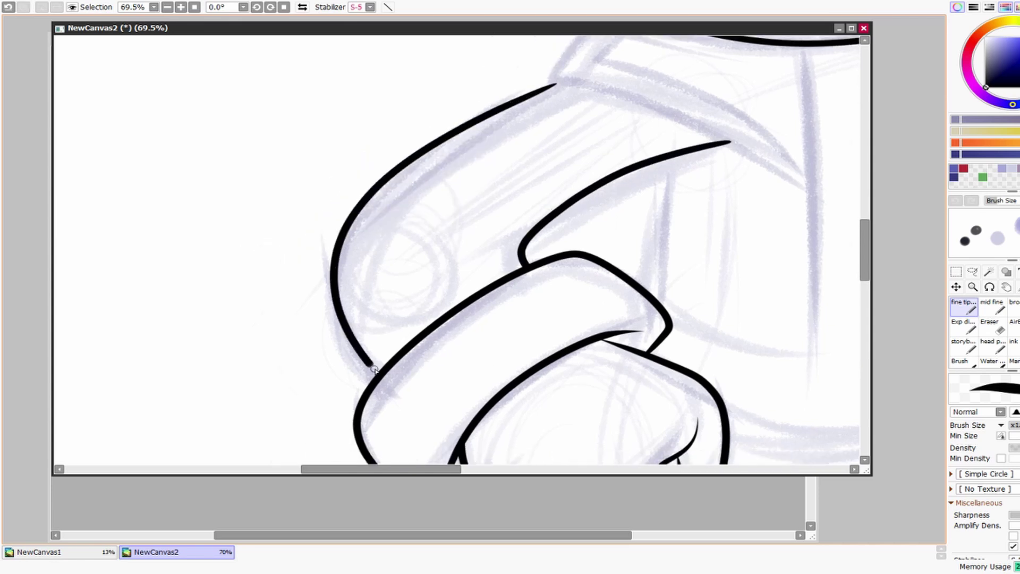
pyautogui.hscroll(10, 610, 292)
pyautogui.scroll(6, 610, 292)
pyautogui.moveTo(361, 145)
pyautogui.mouseDown()
pyautogui.moveTo(383, 257)
pyautogui.moveTo(531, 340)
pyautogui.mouseUp()
pyautogui.hotkey('ctrl', 'z')
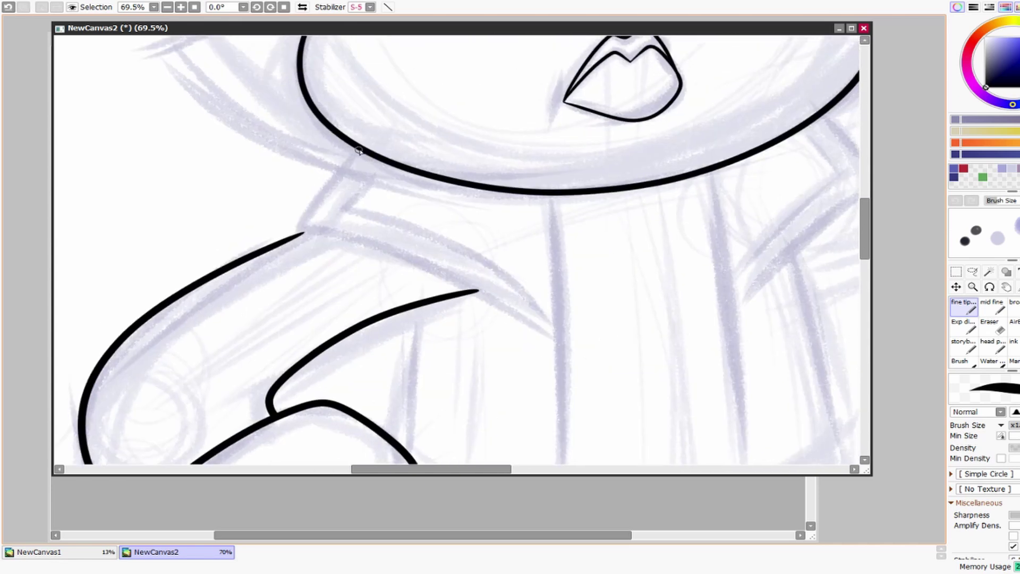
pyautogui.moveTo(298, 227); pyautogui.dragTo(536, 325)
pyautogui.hotkey('ctrl', 'z')
pyautogui.moveTo(336, 166); pyautogui.dragTo(298, 231)
pyautogui.moveTo(297, 231)
pyautogui.mouseDown()
pyautogui.moveTo(479, 286)
pyautogui.moveTo(536, 327)
pyautogui.mouseUp()
# Step: Ink the jacket's front edge down to its bottom corner
pyautogui.scroll(-3, 541, 308)
pyautogui.hscroll(-4, 542, 308)
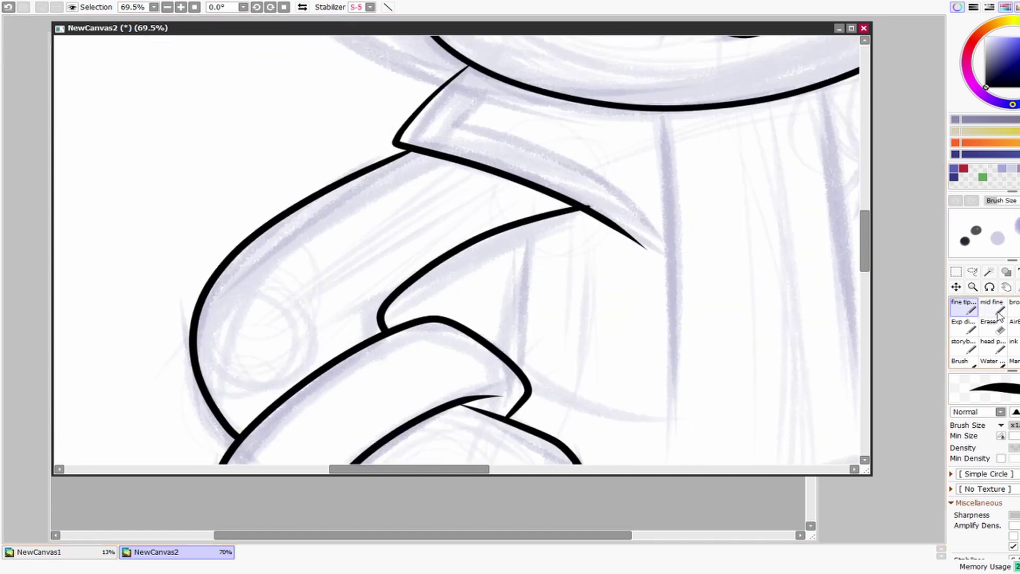
pyautogui.hscroll(4, 603, 209)
pyautogui.scroll(-1, 604, 210)
pyautogui.moveTo(564, 88)
pyautogui.mouseDown()
pyautogui.moveTo(592, 283)
pyautogui.moveTo(462, 380)
pyautogui.mouseUp()
pyautogui.hotkey('ctrl', 'z')
pyautogui.moveTo(565, 86)
pyautogui.mouseDown()
pyautogui.moveTo(582, 258)
pyautogui.moveTo(578, 388)
pyautogui.moveTo(517, 393)
pyautogui.moveTo(428, 372)
pyautogui.mouseUp()
# Step: Ink the left front panel's edge
pyautogui.scroll(2, 628, 378)
pyautogui.hscroll(-2, 628, 378)
pyautogui.moveTo(478, 234); pyautogui.dragTo(446, 357)
pyautogui.hscroll(6, 683, 357)
pyautogui.scroll(-1, 683, 357)
pyautogui.hotkey('ctrl', 'z')
pyautogui.moveTo(327, 201)
pyautogui.mouseDown()
pyautogui.moveTo(321, 247)
pyautogui.moveTo(294, 312)
pyautogui.mouseUp()
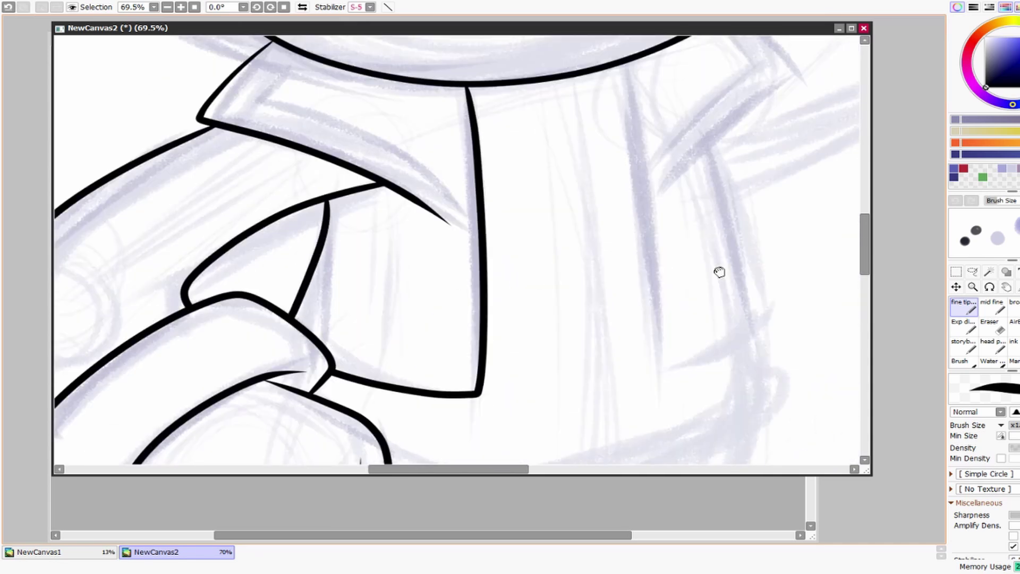
# Step: Ink the right collar's pointed outer edge
pyautogui.hscroll(5, 651, 291)
pyautogui.scroll(2, 601, 88)
pyautogui.hotkey('ctrl', 'z')
pyautogui.moveTo(502, 257)
pyautogui.mouseDown()
pyautogui.moveTo(585, 182)
pyautogui.moveTo(614, 93)
pyautogui.moveTo(693, 147)
pyautogui.moveTo(588, 272)
pyautogui.mouseUp()
pyautogui.hscroll(-2, 651, 177)
pyautogui.hotkey('ctrl', 'z')
pyautogui.hotkey('ctrl', 'z')
pyautogui.moveTo(634, 61)
pyautogui.mouseDown()
pyautogui.moveTo(702, 123)
pyautogui.moveTo(556, 253)
pyautogui.mouseUp()
pyautogui.scroll(-5, 653, 148)
pyautogui.scroll(2, 653, 148)
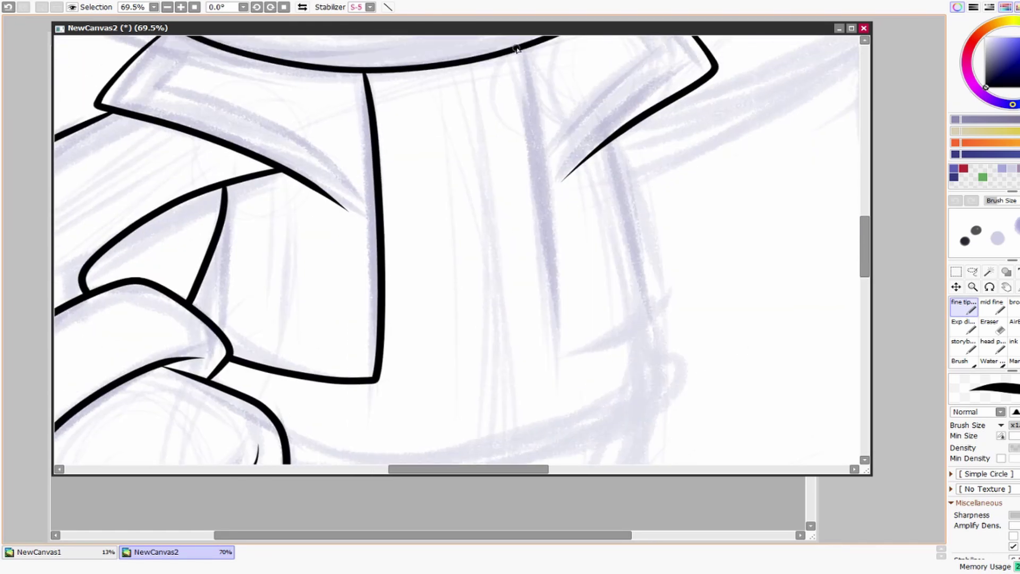
pyautogui.moveTo(518, 53)
pyautogui.mouseDown()
pyautogui.moveTo(552, 348)
pyautogui.moveTo(643, 339)
pyautogui.moveTo(650, 262)
pyautogui.moveTo(612, 139)
pyautogui.mouseUp()
# Step: Ink the inner collar lines, extending the right one to the corner
pyautogui.hscroll(-2, 623, 303)
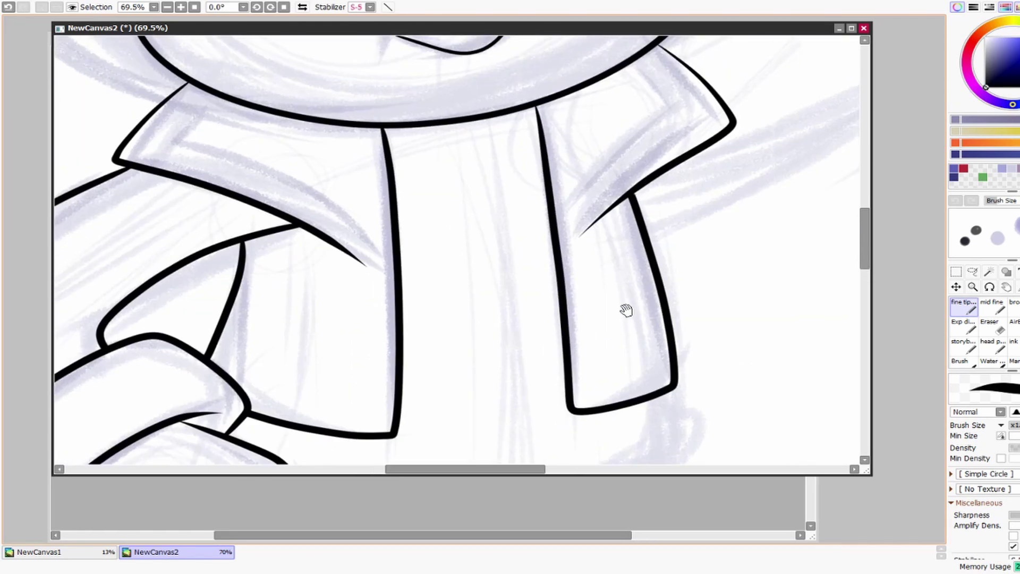
pyautogui.hscroll(-2, 469, 293)
pyautogui.scroll(4, 504, 313)
pyautogui.hscroll(-2, 454, 273)
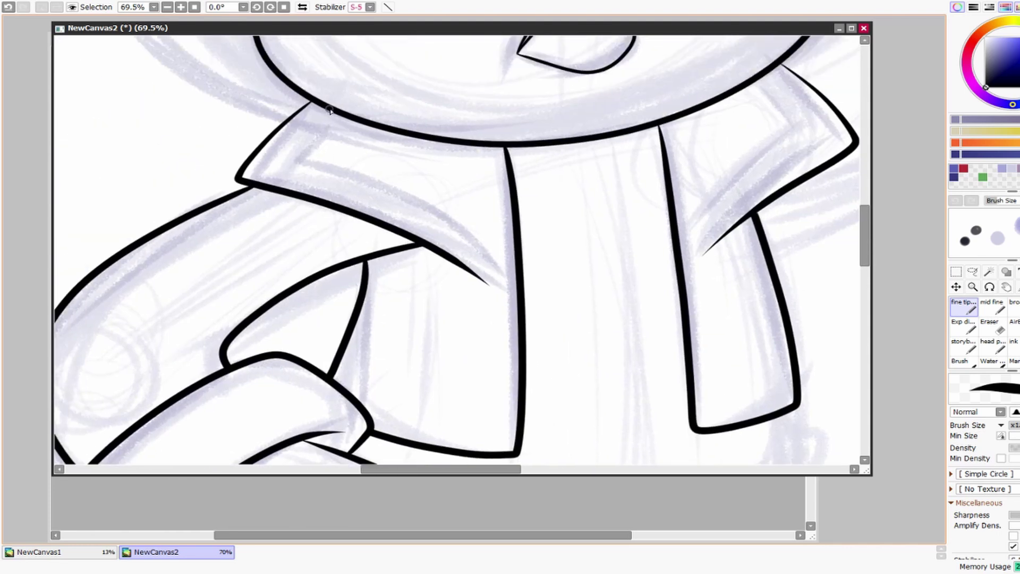
pyautogui.moveTo(360, 190); pyautogui.dragTo(518, 276)
pyautogui.scroll(3, 664, 319)
pyautogui.hscroll(3, 664, 318)
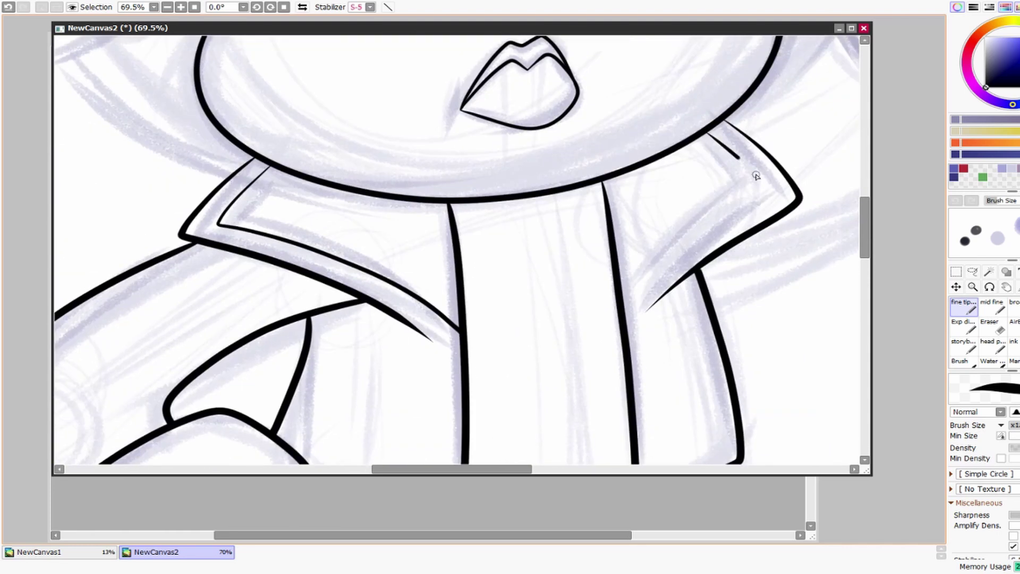
pyautogui.moveTo(760, 183)
pyautogui.mouseDown()
pyautogui.moveTo(744, 207)
pyautogui.moveTo(632, 297)
pyautogui.mouseUp()
pyautogui.hotkey('ctrl', 'z')
pyautogui.moveTo(708, 134)
pyautogui.mouseDown()
pyautogui.moveTo(766, 188)
pyautogui.moveTo(619, 318)
pyautogui.mouseUp()
# Step: Close the gap where the collar meets the jacket's front edge
pyautogui.click(989, 325)
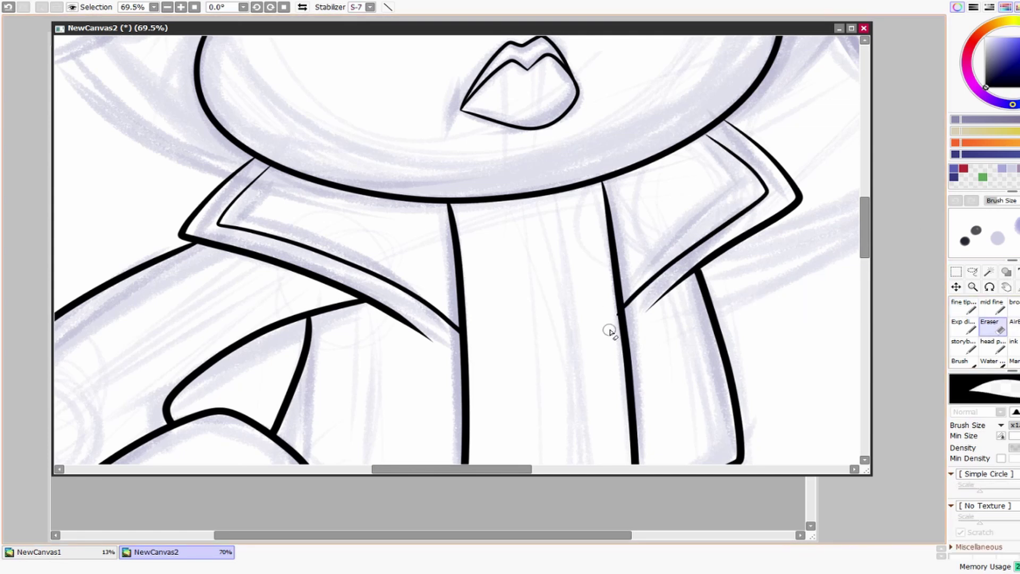
pyautogui.scroll(4, 614, 327)
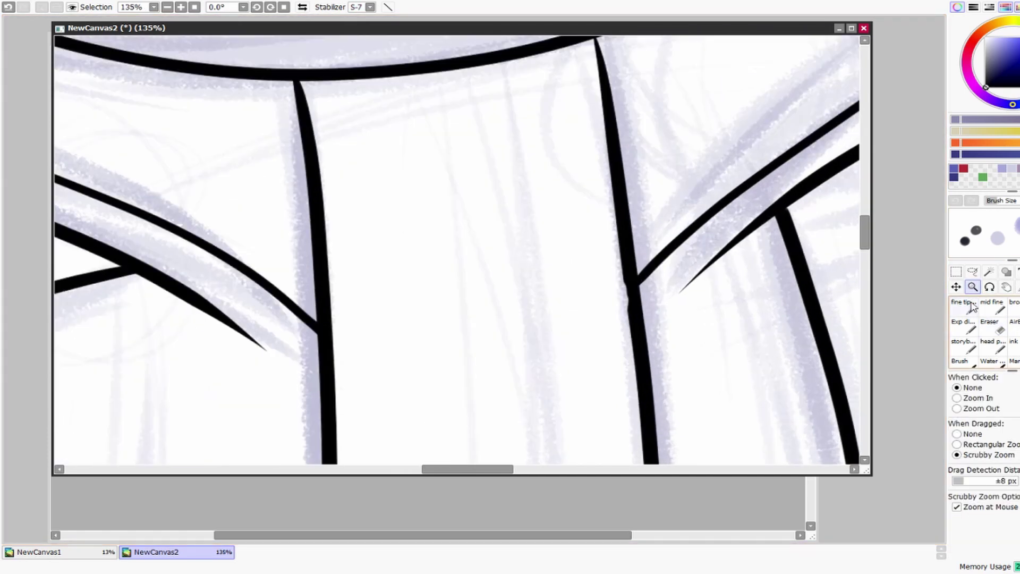
pyautogui.press('n')
pyautogui.scroll(-3, 625, 277)
pyautogui.scroll(5, 569, 310)
pyautogui.press('n')
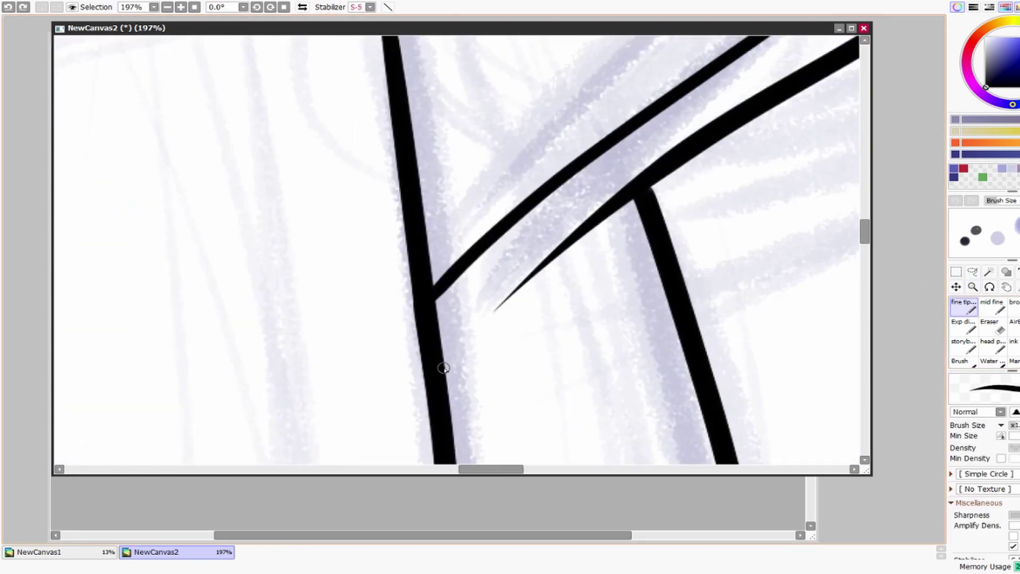
pyautogui.moveTo(441, 374)
pyautogui.mouseDown()
pyautogui.moveTo(659, 168)
pyautogui.moveTo(818, 228)
pyautogui.moveTo(568, 396)
pyautogui.moveTo(386, 242)
pyautogui.mouseUp()
pyautogui.press('z')
pyautogui.scroll(-4, 635, 132)
pyautogui.scroll(2, 669, 237)
# Step: Ink the long lower jacket hem curve from the right front panel to the fist, with a fine tip
pyautogui.click(972, 317)
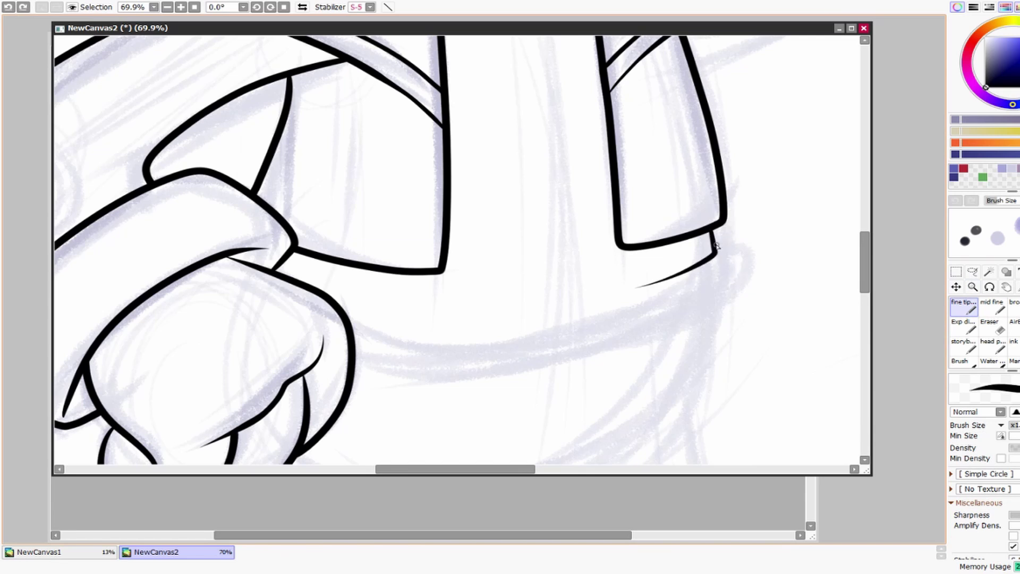
pyautogui.moveTo(700, 317)
pyautogui.mouseDown()
pyautogui.moveTo(495, 374)
pyautogui.moveTo(379, 368)
pyautogui.mouseUp()
pyautogui.hotkey('ctrl', 'z')
pyautogui.moveTo(729, 261)
pyautogui.mouseDown()
pyautogui.moveTo(736, 293)
pyautogui.moveTo(654, 343)
pyautogui.moveTo(457, 381)
pyautogui.moveTo(357, 363)
pyautogui.mouseUp()
# Step: Add a short inner line along the hem and bring the legs into view
pyautogui.moveTo(506, 371); pyautogui.dragTo(531, 375)
pyautogui.moveTo(369, 315); pyautogui.dragTo(525, 342)
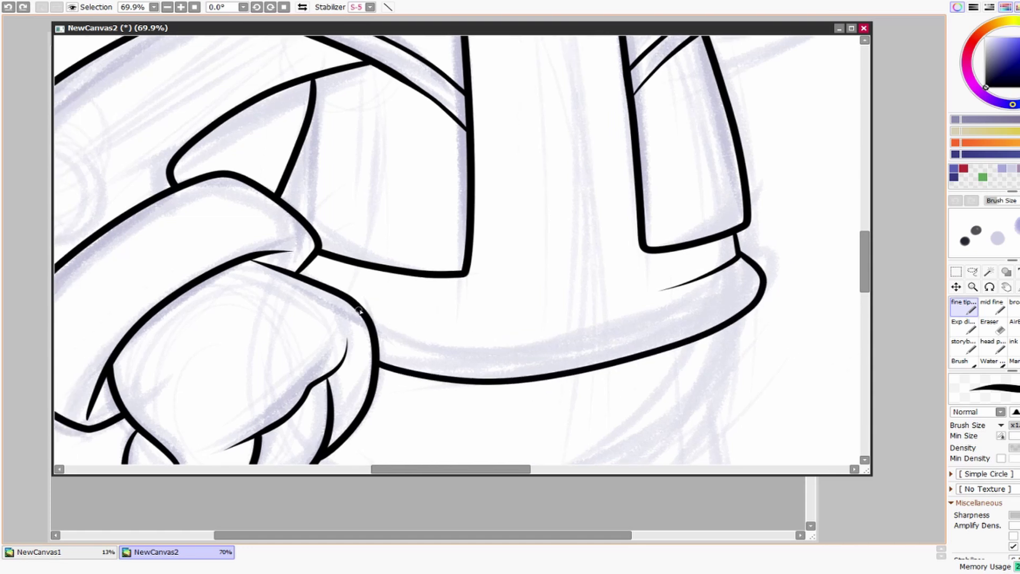
pyautogui.moveTo(365, 315)
pyautogui.mouseDown()
pyautogui.moveTo(699, 114)
pyautogui.moveTo(747, 175)
pyautogui.moveTo(706, 278)
pyautogui.moveTo(649, 324)
pyautogui.moveTo(648, 370)
pyautogui.mouseUp()
pyautogui.moveTo(485, 225); pyautogui.dragTo(611, 239)
pyautogui.hotkey('ctrl', 'z')
# Step: Ink the curves at the bottom of the left and right legs with fine line
pyautogui.click(991, 306)
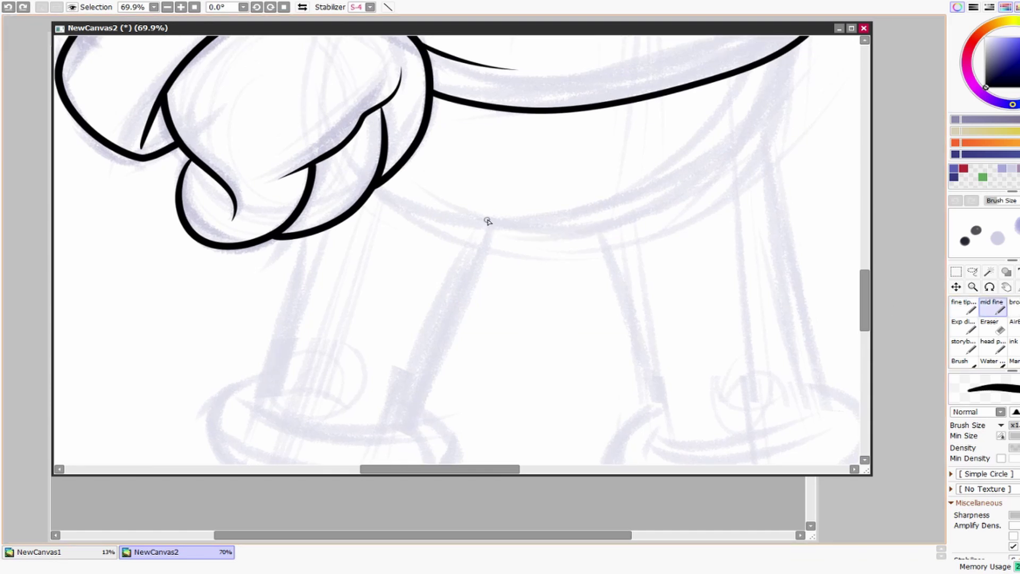
pyautogui.moveTo(460, 313); pyautogui.dragTo(550, 173)
pyautogui.moveTo(571, 93); pyautogui.dragTo(490, 290)
pyautogui.hotkey('ctrl', 'z')
# Step: Ink the long line running down the right leg
pyautogui.hotkey('ctrl', 'z')
pyautogui.press('n')
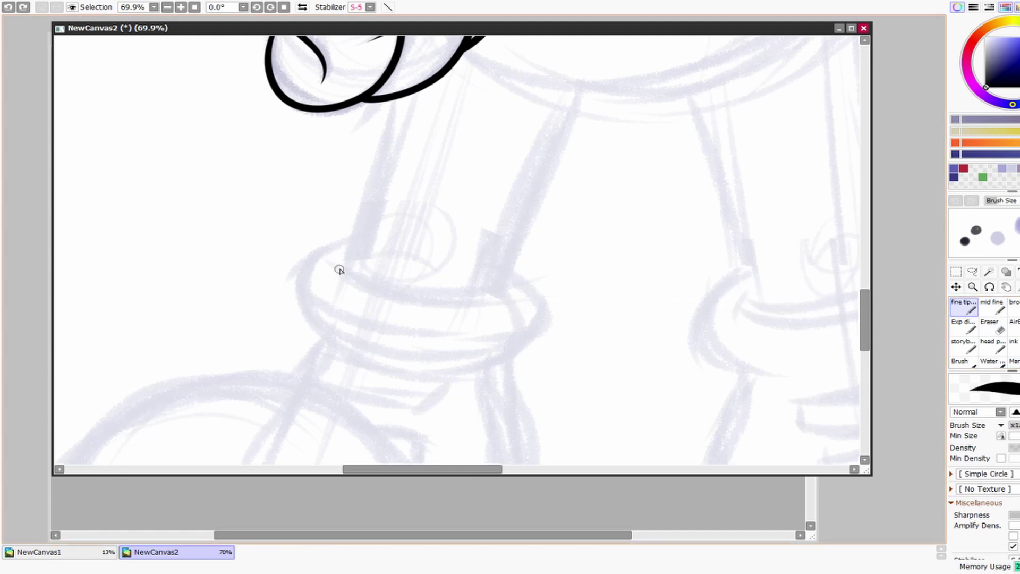
pyautogui.moveTo(335, 260); pyautogui.dragTo(521, 297)
pyautogui.moveTo(736, 293)
pyautogui.mouseDown()
pyautogui.moveTo(463, 334)
pyautogui.moveTo(662, 315)
pyautogui.mouseUp()
pyautogui.moveTo(593, 182)
pyautogui.mouseDown()
pyautogui.moveTo(652, 286)
pyautogui.moveTo(649, 307)
pyautogui.mouseUp()
pyautogui.moveTo(671, 79)
pyautogui.mouseDown()
pyautogui.moveTo(660, 266)
pyautogui.moveTo(700, 448)
pyautogui.moveTo(684, 289)
pyautogui.mouseUp()
pyautogui.hotkey('ctrl', 'z')
pyautogui.moveTo(707, 130); pyautogui.dragTo(663, 276)
pyautogui.moveTo(640, 57)
pyautogui.mouseDown()
pyautogui.moveTo(617, 250)
pyautogui.moveTo(656, 434)
pyautogui.moveTo(504, 276)
pyautogui.moveTo(308, 159)
pyautogui.moveTo(260, 328)
pyautogui.mouseUp()
# Step: Touch up the left leg's bottom curve and try a medium-line outer leg edge
pyautogui.press('e')
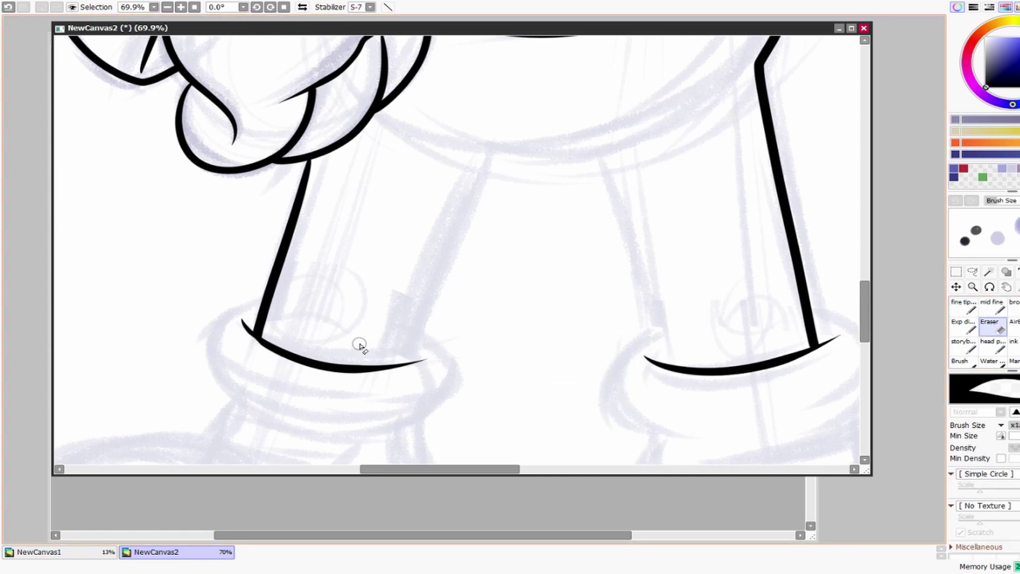
pyautogui.moveTo(250, 346); pyautogui.dragTo(220, 276)
pyautogui.press('n')
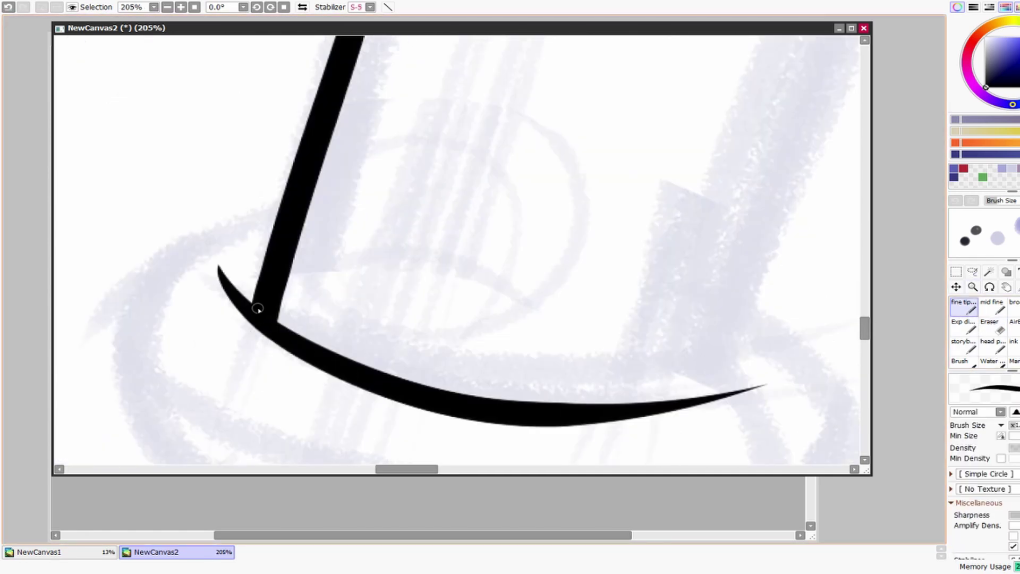
pyautogui.moveTo(758, 323); pyautogui.dragTo(600, 266)
pyautogui.click(1000, 311)
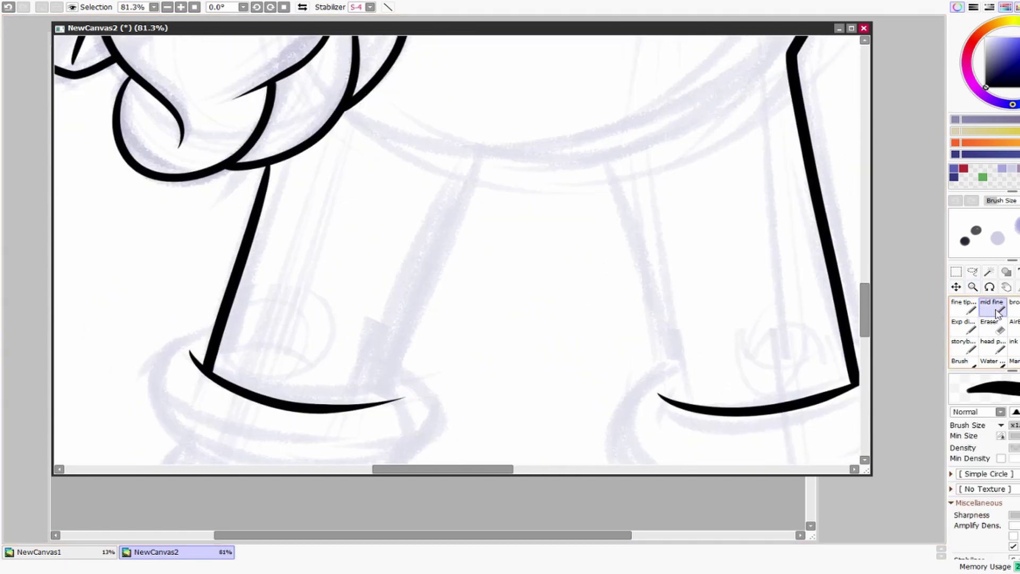
pyautogui.moveTo(364, 405)
pyautogui.mouseDown()
pyautogui.moveTo(473, 152)
pyautogui.moveTo(359, 405)
pyautogui.mouseUp()
pyautogui.hotkey('ctrl', 'z')
# Step: Ink the curve joining the tops of both legs at the crotch
pyautogui.moveTo(693, 407); pyautogui.dragTo(611, 149)
pyautogui.scroll(1, 466, 197)
pyautogui.moveTo(466, 198); pyautogui.dragTo(606, 200)
pyautogui.hotkey('ctrl', 'z')
pyautogui.moveTo(466, 199); pyautogui.dragTo(609, 198)
pyautogui.hotkey('ctrl', 'z')
pyautogui.hotkey('ctrl', 'z')
pyautogui.moveTo(656, 221)
pyautogui.mouseDown()
pyautogui.moveTo(479, 106)
pyautogui.moveTo(413, 218)
pyautogui.mouseUp()
pyautogui.hotkey('ctrl', 'z')
pyautogui.moveTo(482, 103); pyautogui.dragTo(412, 218)
# Step: Raise stroke smoothing to S-5, then S-7, and ink the connecting inner leg line
pyautogui.hotkey('ctrl', 'z')
pyautogui.click(370, 7)
pyautogui.click(368, 218)
pyautogui.moveTo(469, 146); pyautogui.dragTo(417, 214)
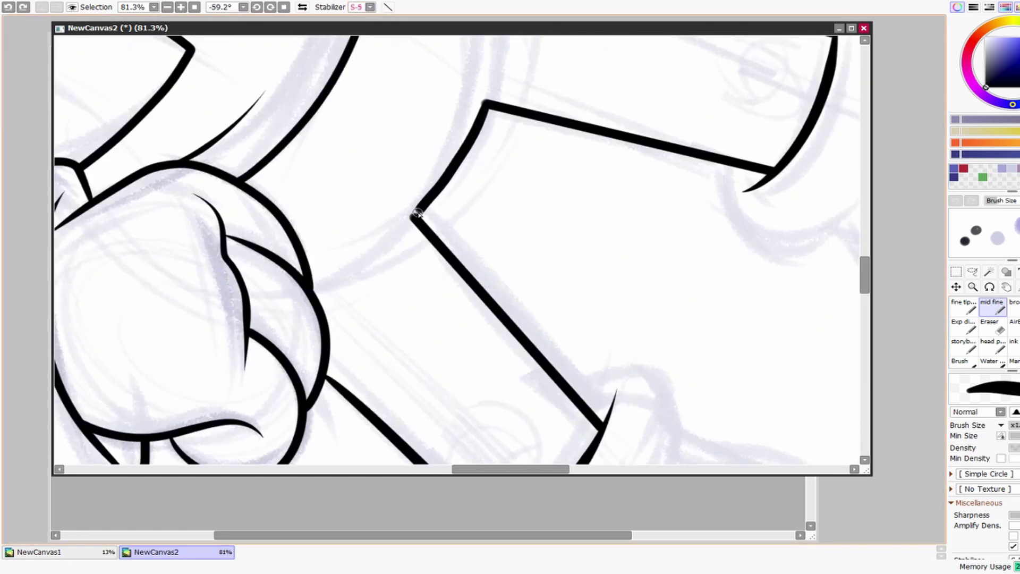
pyautogui.hotkey('ctrl', 'z')
pyautogui.moveTo(486, 103); pyautogui.dragTo(414, 218)
pyautogui.hotkey('ctrl', 'z')
pyautogui.click(370, 7)
pyautogui.moveTo(485, 102); pyautogui.dragTo(416, 215)
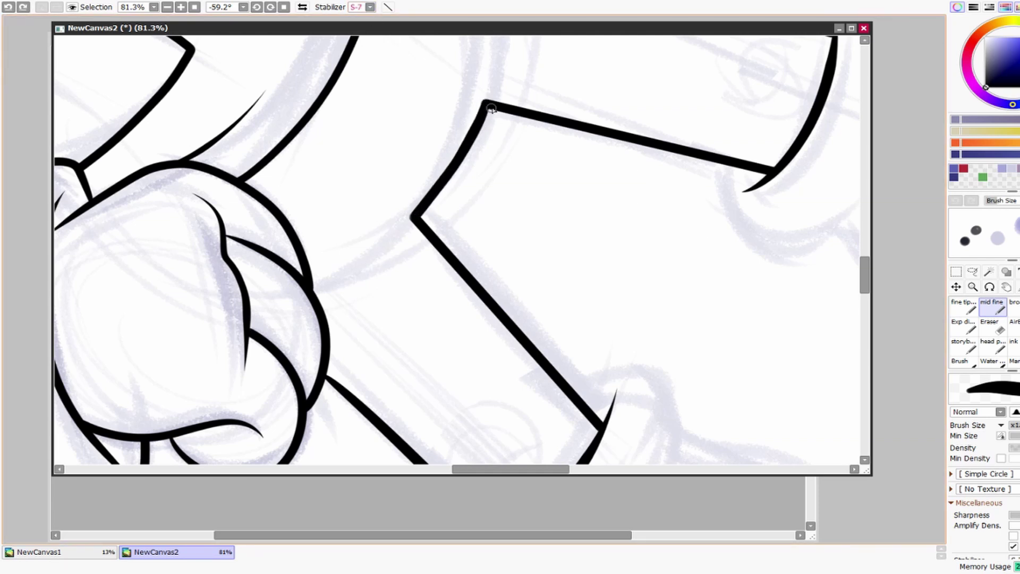
# Step: Reset the view rotation and ink a ring around the first leg cuff with a thin brush
pyautogui.press('Home')
pyautogui.scroll(-3, 656, 112)
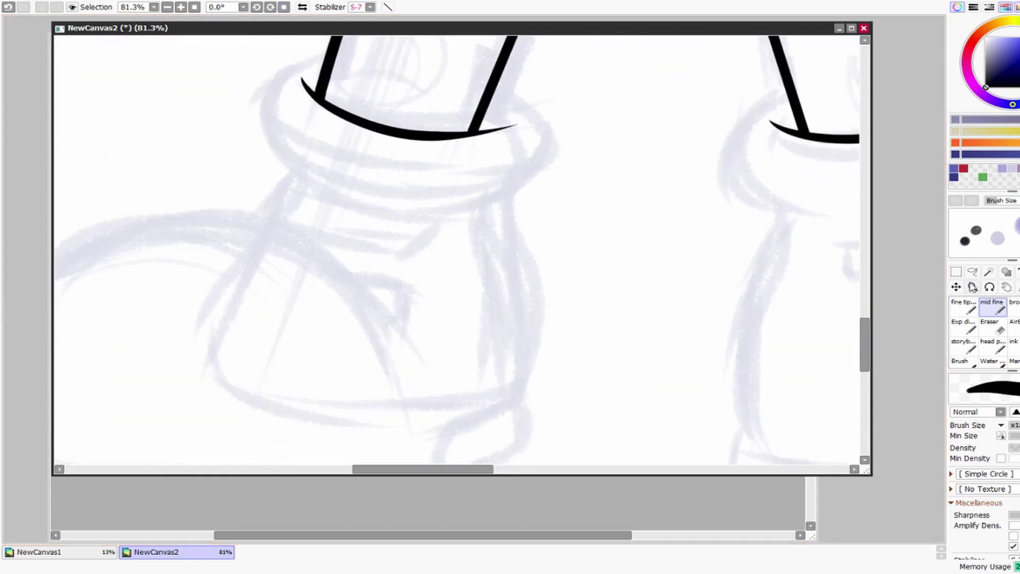
pyautogui.press('b')
pyautogui.scroll(3, 601, 337)
pyautogui.rightClick(393, 173)
pyautogui.moveTo(396, 164)
pyautogui.mouseDown()
pyautogui.moveTo(333, 205)
pyautogui.moveTo(580, 296)
pyautogui.moveTo(600, 230)
pyautogui.moveTo(338, 241)
pyautogui.moveTo(620, 271)
pyautogui.moveTo(569, 190)
pyautogui.mouseUp()
pyautogui.hotkey('ctrl', 'z')
# Step: Ink a ring around the second leg cuff
pyautogui.hscroll(5, 528, 212)
pyautogui.scroll(-1, 528, 212)
pyautogui.moveTo(496, 172)
pyautogui.mouseDown()
pyautogui.moveTo(540, 298)
pyautogui.moveTo(712, 167)
pyautogui.moveTo(655, 136)
pyautogui.moveTo(437, 259)
pyautogui.moveTo(752, 228)
pyautogui.moveTo(665, 146)
pyautogui.mouseUp()
pyautogui.hotkey('ctrl', 'z')
# Step: Ink a bold outline around the right shoe from the cuff down, redrawing as needed
pyautogui.scroll(-4, 644, 189)
pyautogui.hscroll(-6, 645, 224)
pyautogui.moveTo(626, 237)
pyautogui.mouseDown()
pyautogui.moveTo(567, 126)
pyautogui.moveTo(165, 228)
pyautogui.moveTo(445, 341)
pyautogui.moveTo(660, 274)
pyautogui.mouseUp()
pyautogui.hotkey('ctrl', 'z')
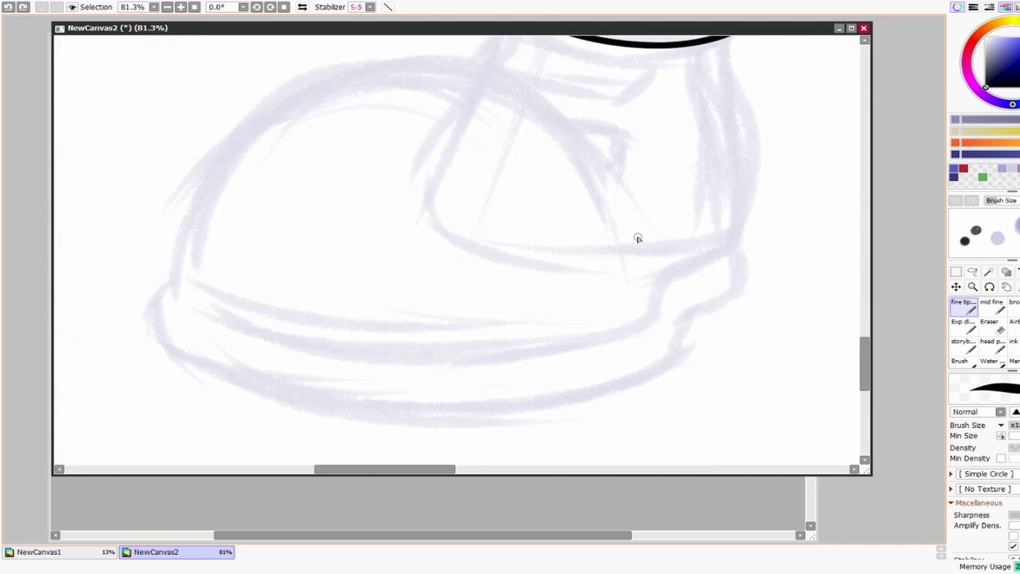
pyautogui.moveTo(661, 66)
pyautogui.mouseDown()
pyautogui.moveTo(703, 201)
pyautogui.moveTo(630, 325)
pyautogui.moveTo(289, 407)
pyautogui.moveTo(161, 387)
pyautogui.moveTo(529, 247)
pyautogui.mouseUp()
pyautogui.hotkey('ctrl', 'z')
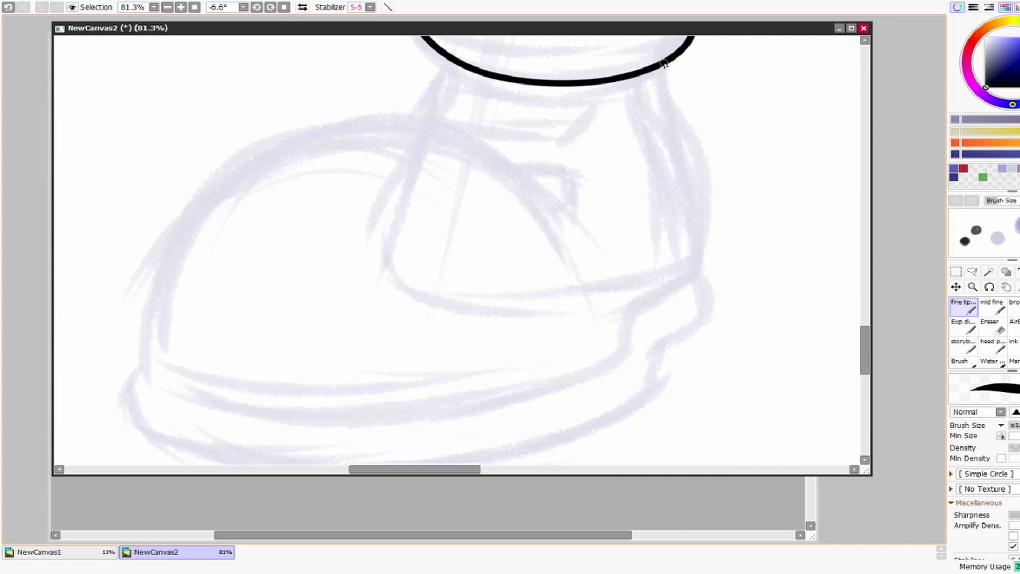
pyautogui.moveTo(663, 64)
pyautogui.mouseDown()
pyautogui.moveTo(699, 193)
pyautogui.moveTo(672, 285)
pyautogui.moveTo(585, 374)
pyautogui.moveTo(223, 401)
pyautogui.moveTo(148, 365)
pyautogui.moveTo(597, 290)
pyautogui.mouseUp()
pyautogui.moveTo(742, 338)
pyautogui.mouseDown()
pyautogui.moveTo(556, 280)
pyautogui.moveTo(664, 335)
pyautogui.moveTo(223, 103)
pyautogui.moveTo(190, 205)
pyautogui.moveTo(263, 340)
pyautogui.moveTo(553, 377)
pyautogui.mouseUp()
pyautogui.hotkey('ctrl', 'z')
pyautogui.moveTo(220, 94)
pyautogui.mouseDown()
pyautogui.moveTo(206, 307)
pyautogui.moveTo(449, 404)
pyautogui.moveTo(810, 225)
pyautogui.moveTo(352, 268)
pyautogui.mouseUp()
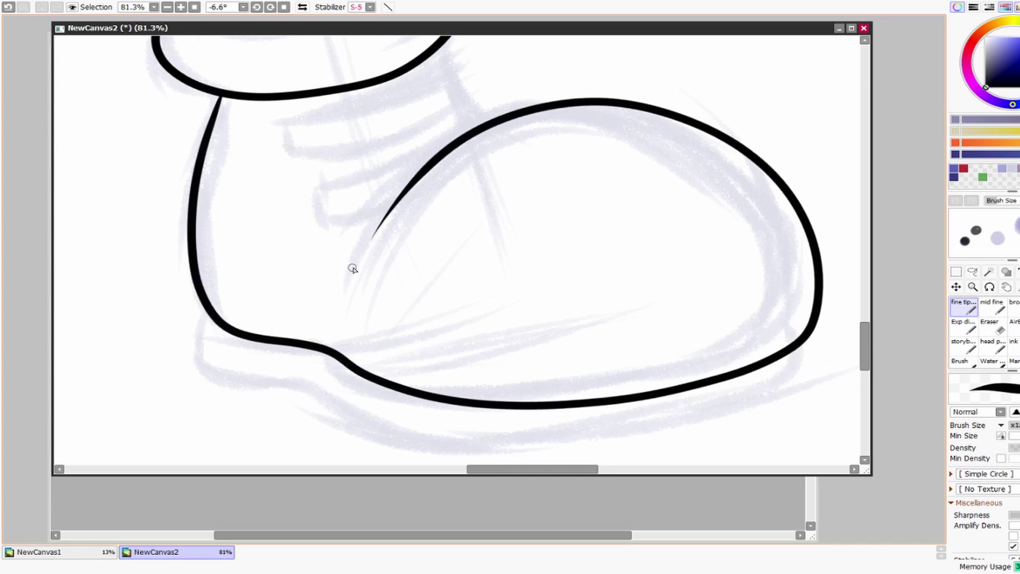
# Step: Lasso the right shoe's line art and pull its top-right transform corner inward to narrow it
pyautogui.click(972, 287)
pyautogui.scroll(-3, 462, 255)
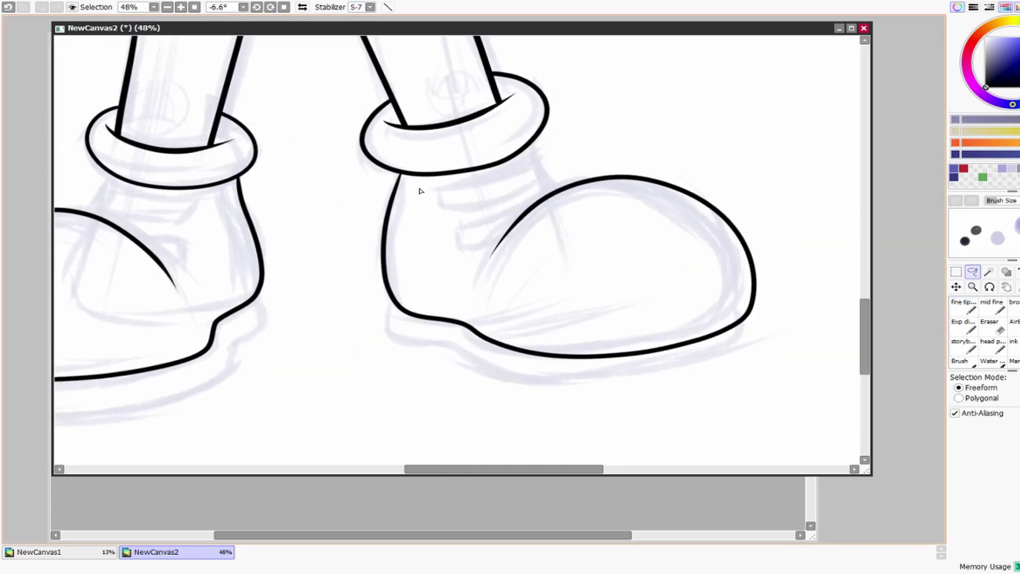
pyautogui.moveTo(388, 182)
pyautogui.mouseDown()
pyautogui.moveTo(824, 182)
pyautogui.moveTo(448, 182)
pyautogui.mouseUp()
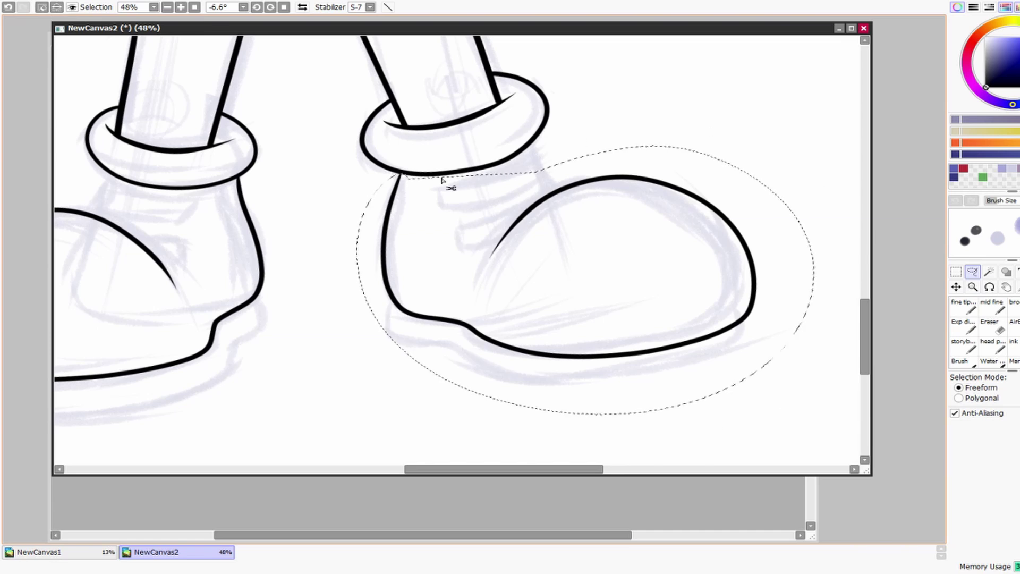
pyautogui.hotkey('ctrl', 't')
pyautogui.moveTo(738, 138); pyautogui.dragTo(718, 142)
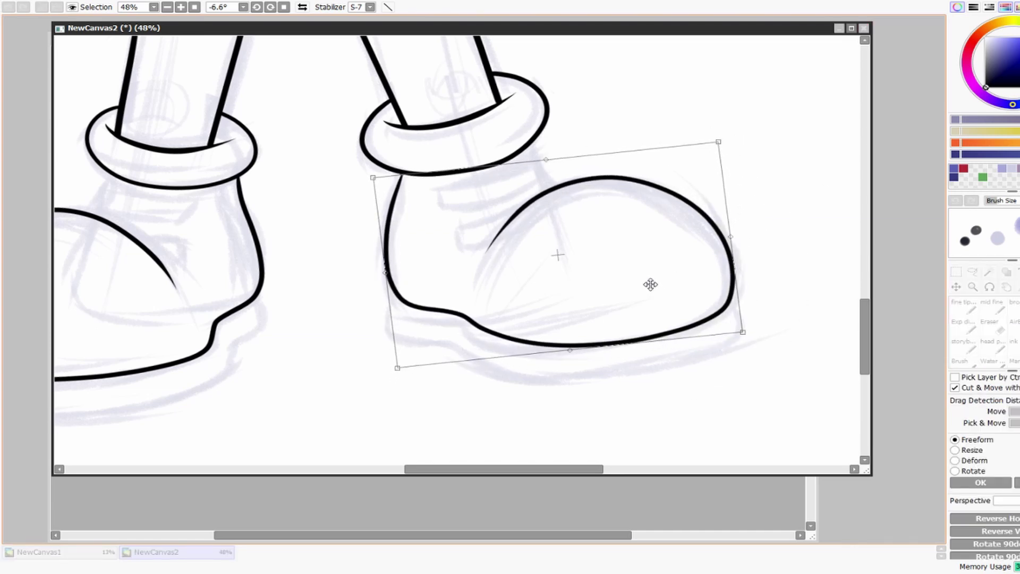
pyautogui.click(972, 272)
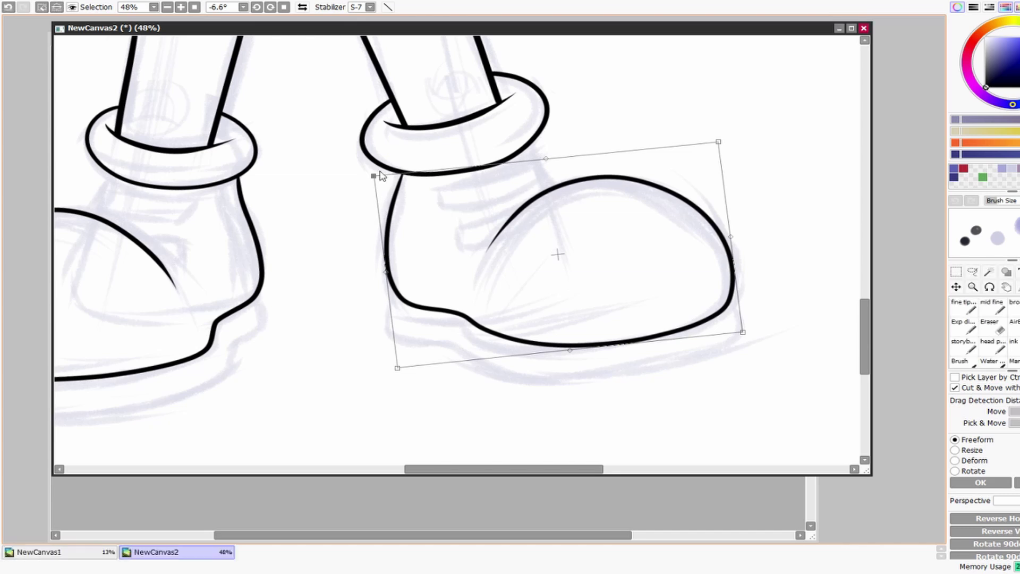
pyautogui.click(972, 287)
# Step: Ink a thick sole beneath the first shoe from the heel, then tidy the heel with the eraser
pyautogui.moveTo(402, 173); pyautogui.dragTo(432, 166)
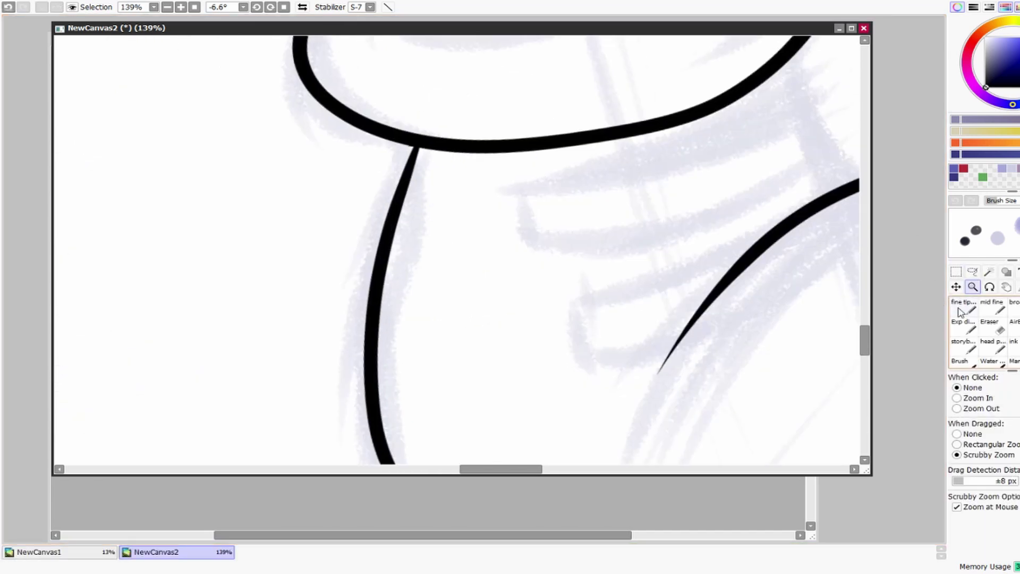
pyautogui.press('n')
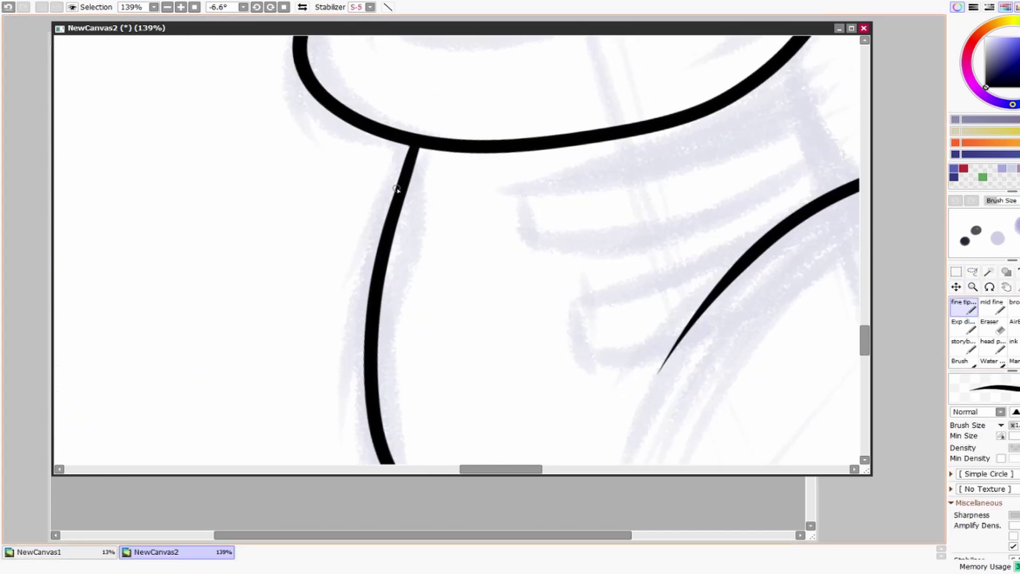
pyautogui.click(972, 287)
pyautogui.moveTo(611, 298); pyautogui.dragTo(623, 330)
pyautogui.press('b')
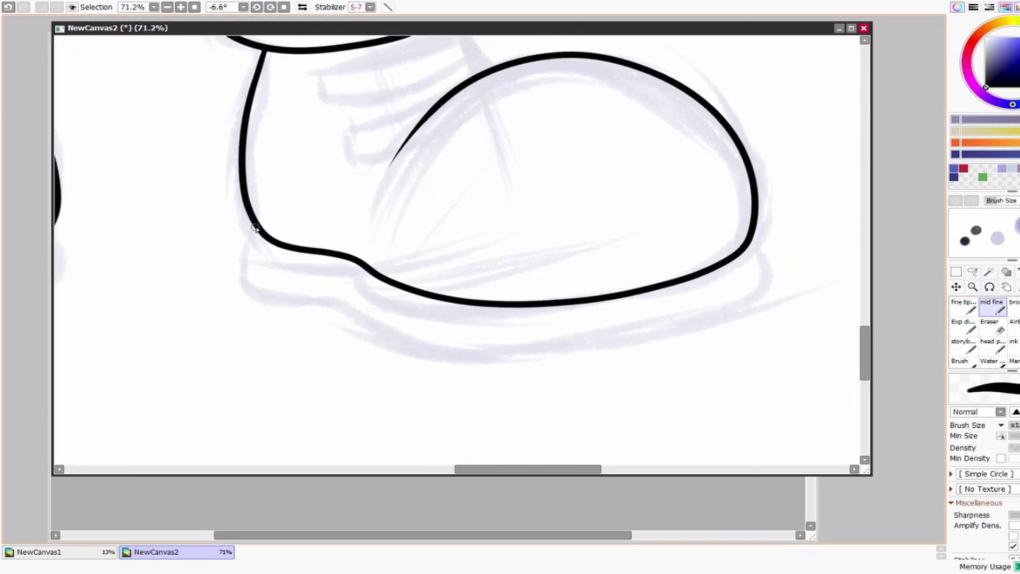
pyautogui.moveTo(256, 290); pyautogui.dragTo(492, 353)
pyautogui.hotkey('ctrl', 'z')
pyautogui.moveTo(255, 226)
pyautogui.mouseDown()
pyautogui.moveTo(274, 297)
pyautogui.moveTo(371, 317)
pyautogui.moveTo(458, 359)
pyautogui.moveTo(631, 356)
pyautogui.moveTo(757, 320)
pyautogui.moveTo(767, 258)
pyautogui.mouseUp()
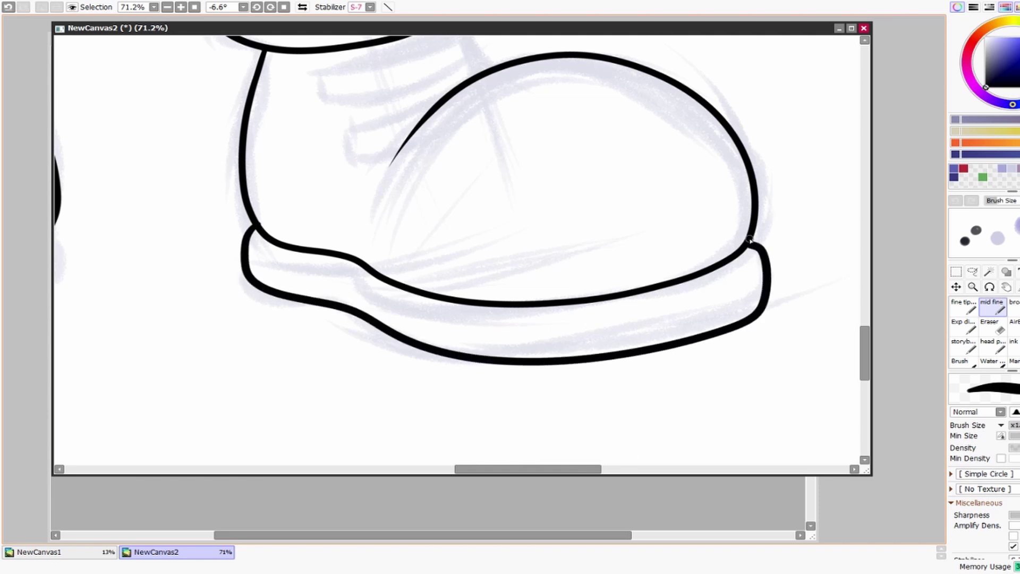
pyautogui.hscroll(5, 631, 261)
pyautogui.scroll(4, 542, 213)
pyautogui.press('e')
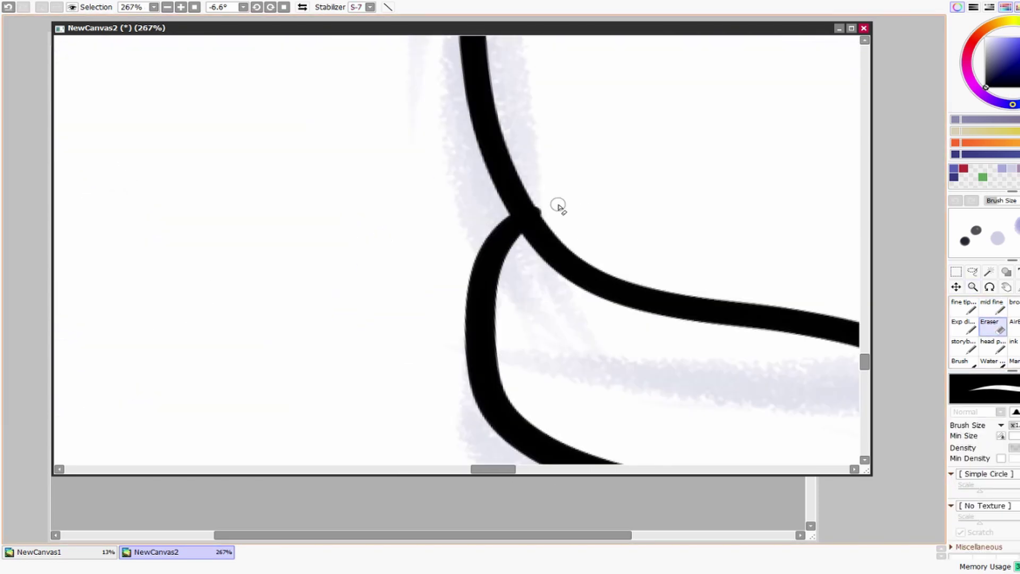
# Step: Ink the other shoe's outer sole and heel line with a broader brush
pyautogui.click(973, 287)
pyautogui.scroll(-6, 619, 230)
pyautogui.scroll(3, 478, 285)
pyautogui.click(964, 308)
pyautogui.click(992, 307)
pyautogui.click(1014, 307)
pyautogui.moveTo(681, 228)
pyautogui.mouseDown()
pyautogui.moveTo(523, 355)
pyautogui.moveTo(171, 346)
pyautogui.moveTo(158, 270)
pyautogui.mouseUp()
pyautogui.moveTo(729, 327)
pyautogui.mouseDown()
pyautogui.moveTo(528, 318)
pyautogui.moveTo(614, 314)
pyautogui.moveTo(504, 272)
pyautogui.moveTo(560, 326)
pyautogui.moveTo(758, 278)
pyautogui.mouseUp()
pyautogui.hotkey('ctrl', 'z')
pyautogui.moveTo(718, 109)
pyautogui.mouseDown()
pyautogui.moveTo(673, 254)
pyautogui.moveTo(492, 331)
pyautogui.moveTo(294, 335)
pyautogui.moveTo(172, 304)
pyautogui.moveTo(169, 234)
pyautogui.mouseUp()
pyautogui.click(972, 287)
pyautogui.moveTo(638, 276); pyautogui.dragTo(703, 258)
# Step: Try inking a strap shape under the cuff ring with the medium brush, then undo it
pyautogui.click(991, 308)
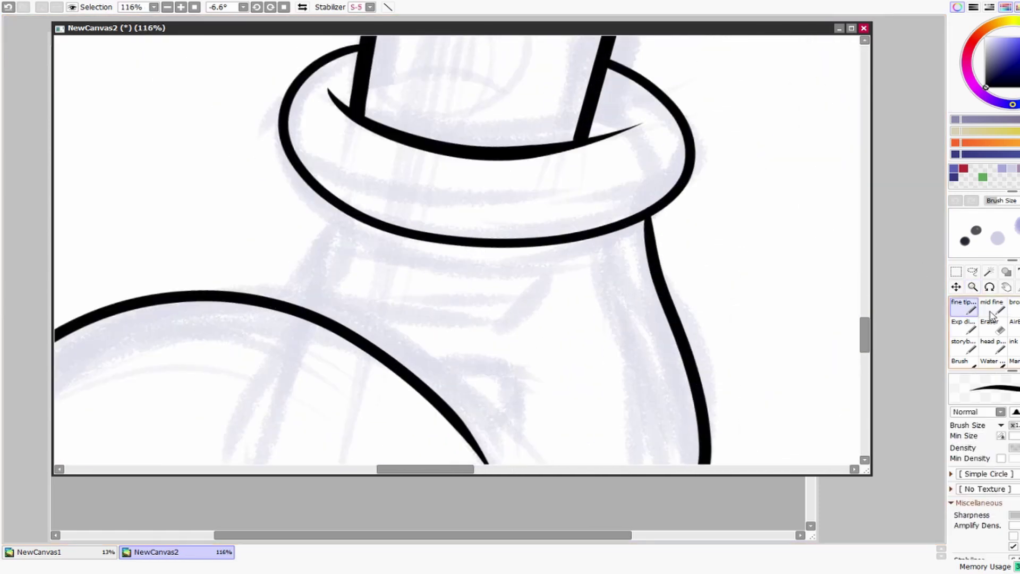
pyautogui.moveTo(364, 260); pyautogui.dragTo(358, 267)
pyautogui.moveTo(324, 228); pyautogui.dragTo(489, 260)
pyautogui.hotkey('ctrl', 'z')
pyautogui.moveTo(311, 268)
pyautogui.mouseDown()
pyautogui.moveTo(388, 301)
pyautogui.moveTo(492, 309)
pyautogui.mouseUp()
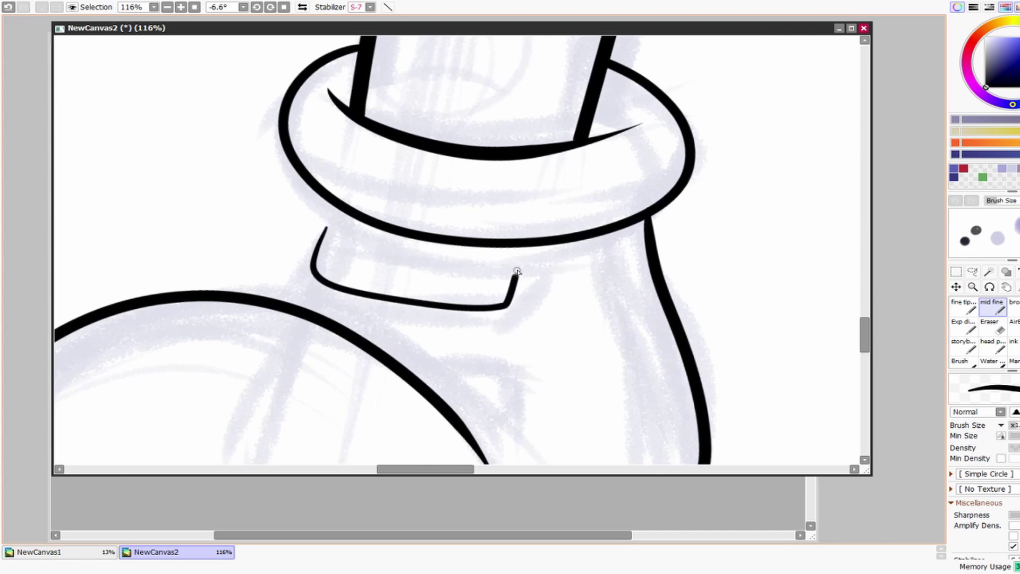
pyautogui.moveTo(517, 272); pyautogui.dragTo(336, 227)
pyautogui.hotkey('ctrl', 'z')
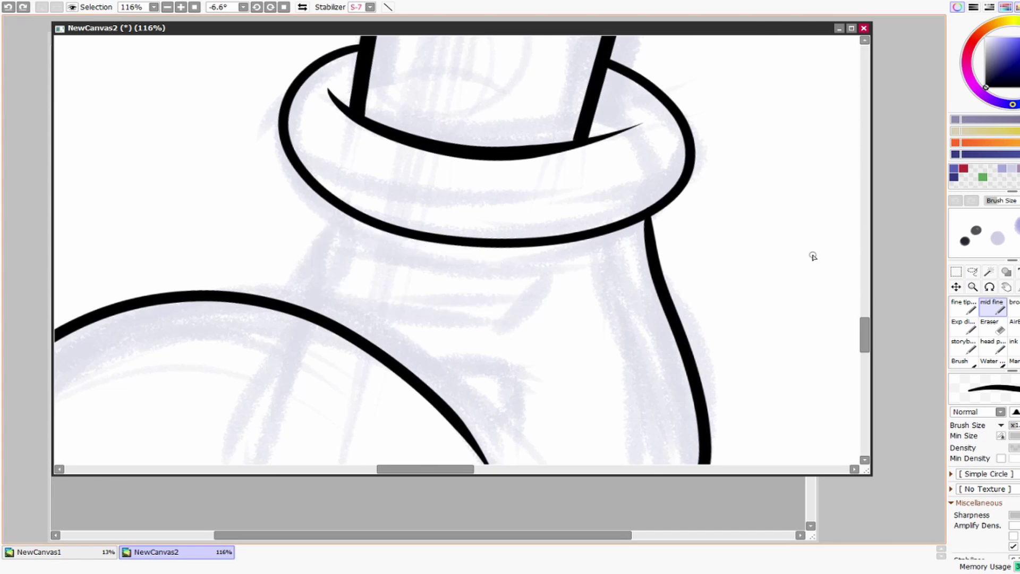
# Step: Ink the first strap's top and bottom edges and close its left end
pyautogui.keyDown('ctrl'); pyautogui.click(498, 314); pyautogui.keyUp('ctrl')
pyautogui.moveTo(194, 150)
pyautogui.mouseDown()
pyautogui.moveTo(353, 201)
pyautogui.moveTo(538, 229)
pyautogui.mouseUp()
pyautogui.moveTo(158, 249)
pyautogui.mouseDown()
pyautogui.moveTo(259, 290)
pyautogui.moveTo(426, 314)
pyautogui.moveTo(525, 314)
pyautogui.mouseUp()
pyautogui.moveTo(537, 245); pyautogui.dragTo(521, 313)
pyautogui.hotkey('ctrl', 'z')
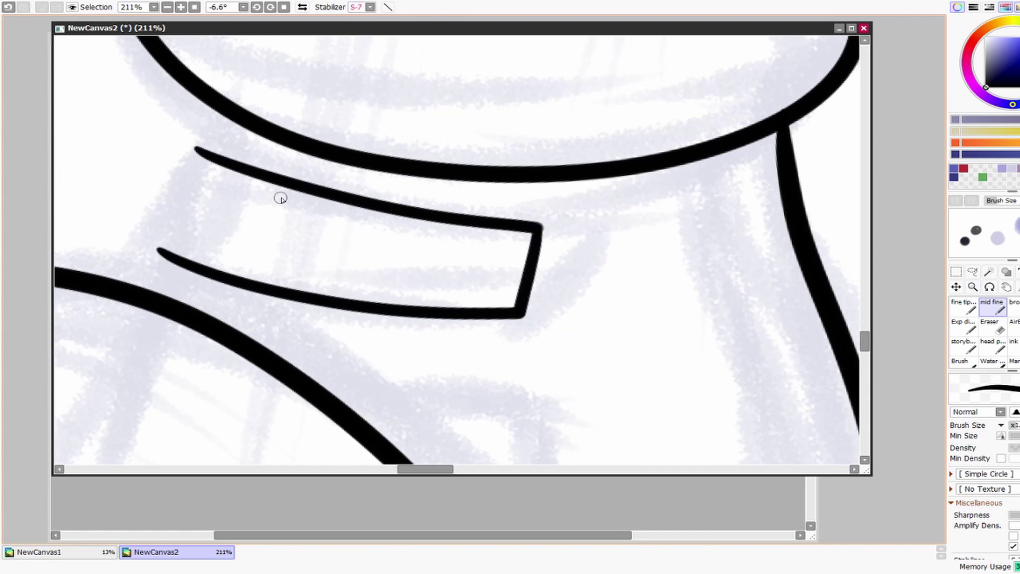
pyautogui.moveTo(196, 151); pyautogui.dragTo(162, 250)
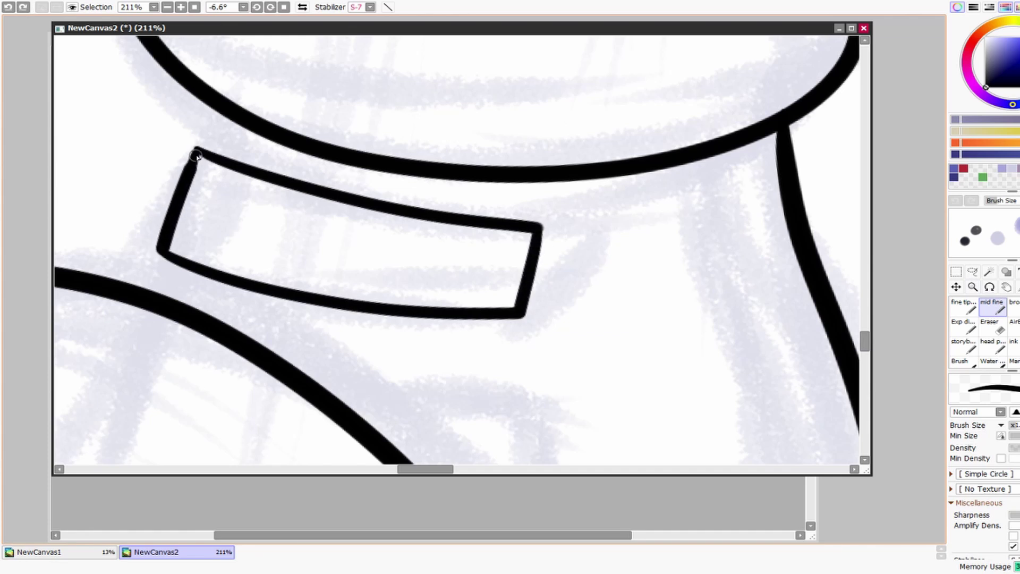
# Step: Ink the second strap's top edge, curve its end to the outline and join its lower corner
pyautogui.moveTo(317, 200); pyautogui.dragTo(574, 196)
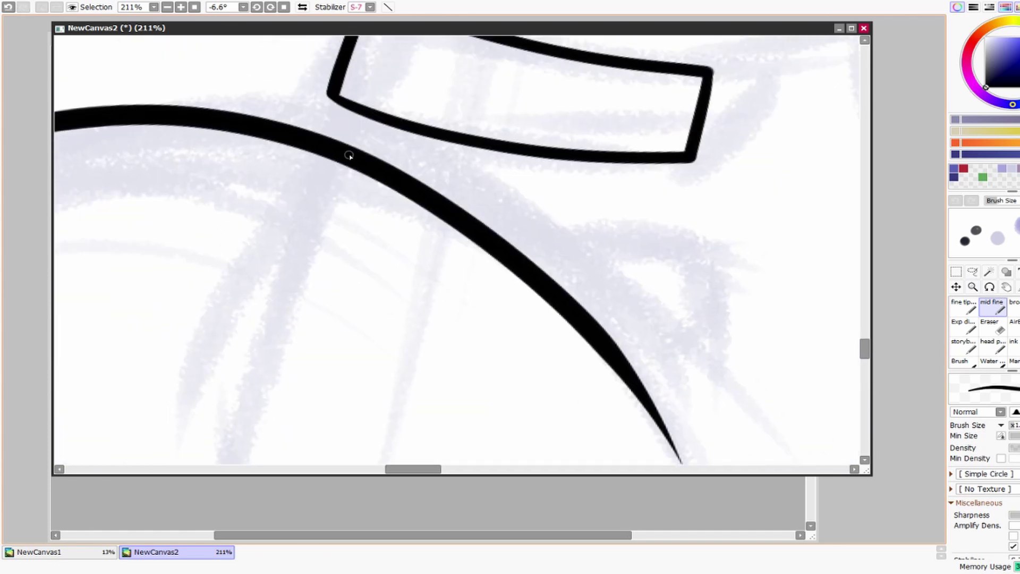
pyautogui.moveTo(418, 182); pyautogui.dragTo(658, 228)
pyautogui.moveTo(648, 287)
pyautogui.mouseDown()
pyautogui.moveTo(636, 313)
pyautogui.moveTo(559, 306)
pyautogui.mouseUp()
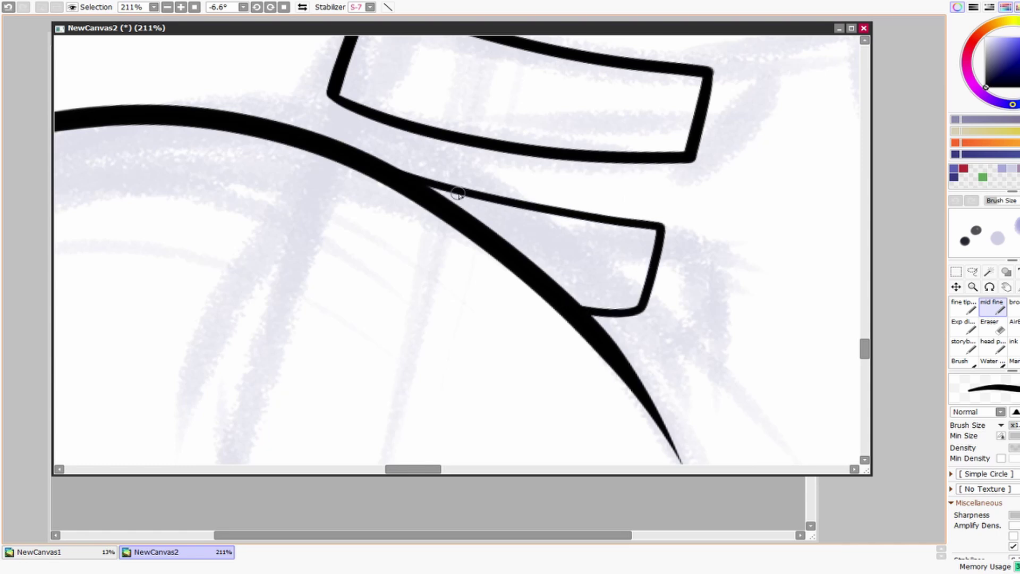
pyautogui.moveTo(416, 180); pyautogui.dragTo(657, 230)
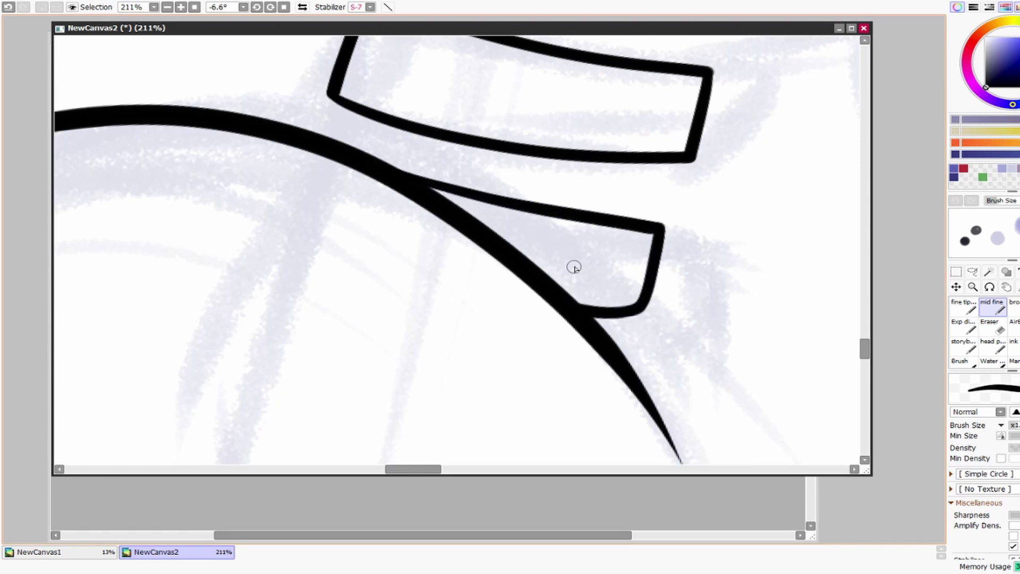
pyautogui.scroll(3, 390, 155)
pyautogui.hotkey('ctrl', 'z')
pyautogui.scroll(-1, 383, 153)
pyautogui.moveTo(374, 207); pyautogui.dragTo(353, 252)
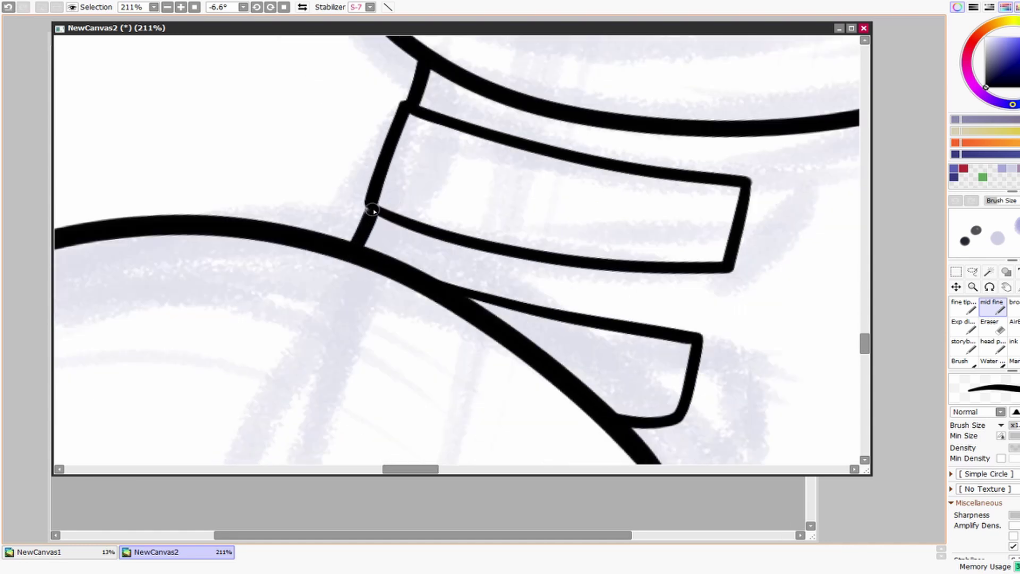
# Step: Attempt to redraw the second strap's right edge, then undo it
pyautogui.hscroll(5, 374, 213)
pyautogui.scroll(-2, 374, 213)
pyautogui.hscroll(-1, 533, 234)
pyautogui.scroll(1, 532, 234)
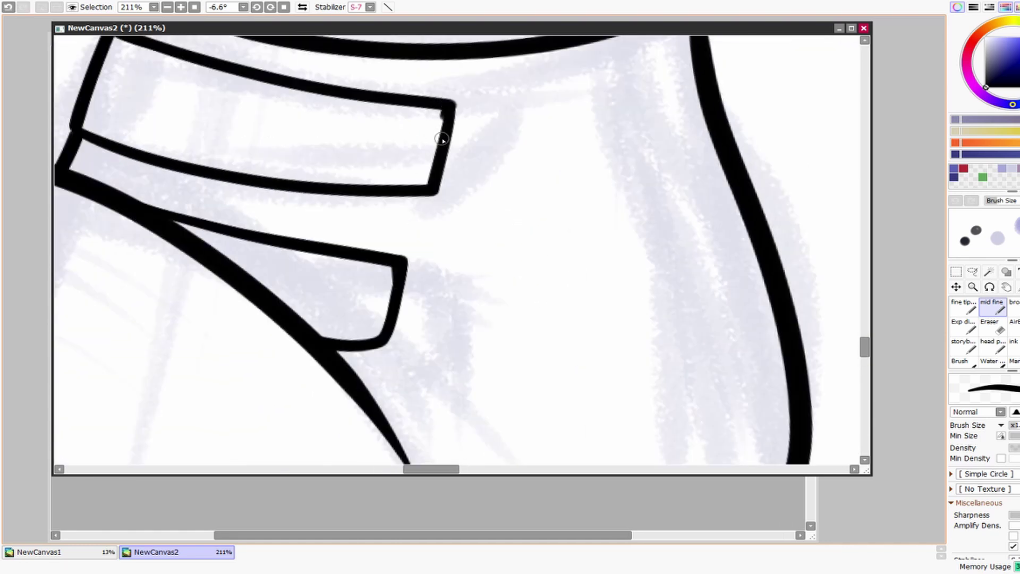
pyautogui.moveTo(440, 151); pyautogui.dragTo(453, 127)
pyautogui.hotkey('ctrl', 'z')
# Step: On the other shoe, repeatedly try a strap line across the ankle, undoing each attempt
pyautogui.moveTo(939, 289); pyautogui.dragTo(649, 273)
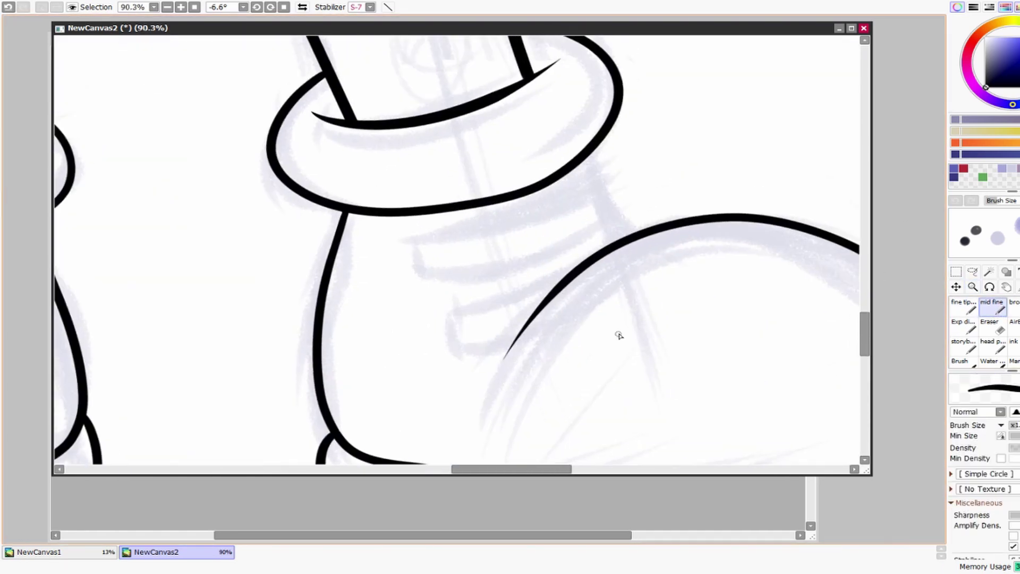
pyautogui.moveTo(431, 230)
pyautogui.mouseDown()
pyautogui.moveTo(456, 277)
pyautogui.moveTo(626, 240)
pyautogui.mouseUp()
pyautogui.hotkey('ctrl', 'z')
pyautogui.moveTo(423, 237)
pyautogui.mouseDown()
pyautogui.moveTo(435, 272)
pyautogui.moveTo(522, 280)
pyautogui.moveTo(635, 238)
pyautogui.mouseUp()
pyautogui.hotkey('ctrl', 'z')
pyautogui.moveTo(428, 283)
pyautogui.mouseDown()
pyautogui.moveTo(562, 265)
pyautogui.moveTo(656, 225)
pyautogui.mouseUp()
pyautogui.hotkey('ctrl', 'z')
pyautogui.moveTo(444, 286)
pyautogui.mouseDown()
pyautogui.moveTo(594, 257)
pyautogui.moveTo(655, 217)
pyautogui.mouseUp()
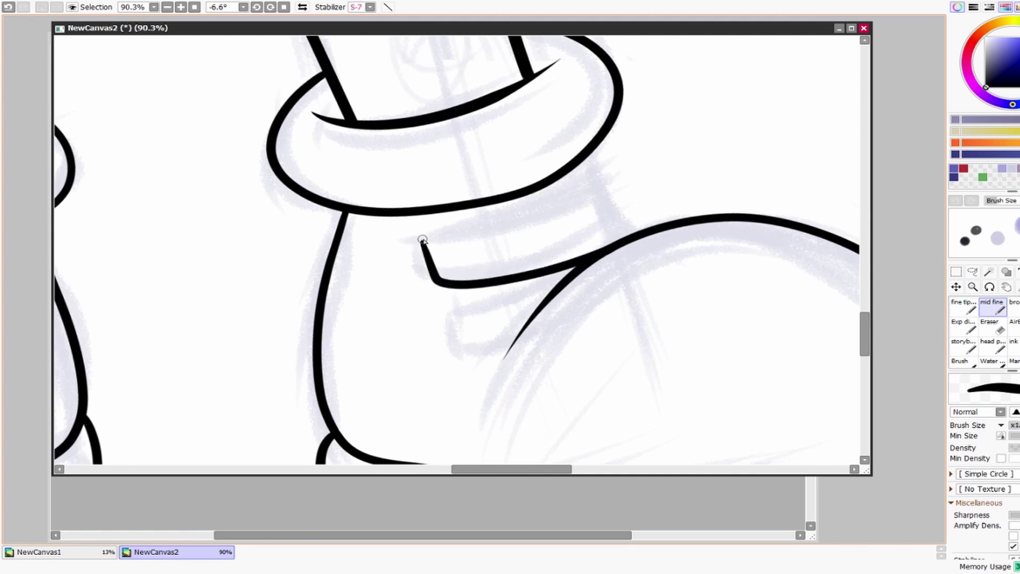
pyautogui.moveTo(422, 240)
pyautogui.mouseDown()
pyautogui.moveTo(560, 209)
pyautogui.moveTo(496, 221)
pyautogui.moveTo(610, 214)
pyautogui.moveTo(632, 228)
pyautogui.moveTo(592, 205)
pyautogui.moveTo(633, 234)
pyautogui.mouseUp()
pyautogui.hotkey('ctrl', 'z')
pyautogui.hotkey('ctrl', 'z')
pyautogui.hotkey('ctrl', 'z')
pyautogui.moveTo(423, 240); pyautogui.dragTo(614, 196)
pyautogui.scroll(4, 672, 294)
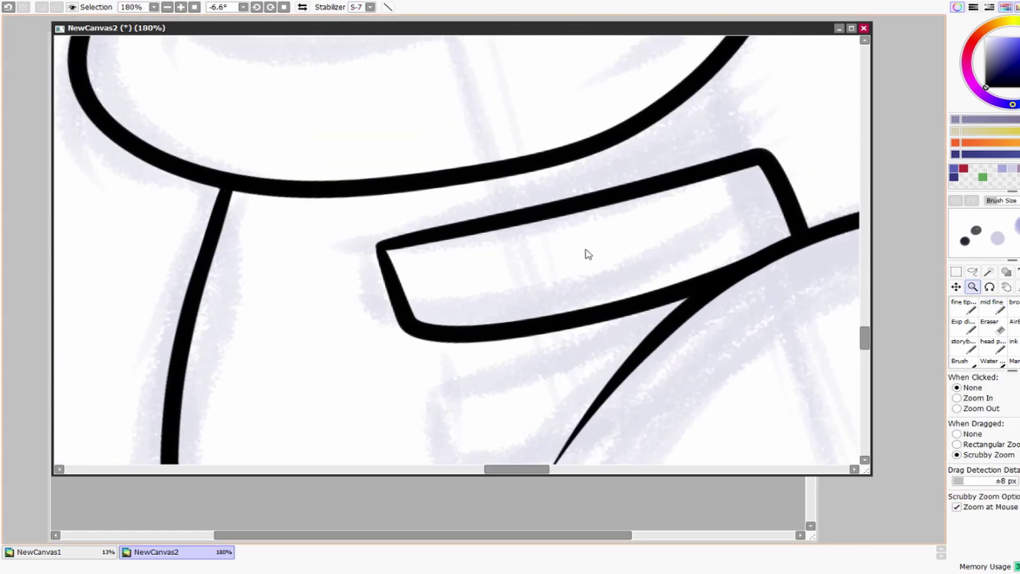
pyautogui.hotkey('ctrl', 'z')
# Step: After trialling broader brushes, ink the strap's hooked lower edge and closing top edge with the medium brush
pyautogui.click(1015, 308)
pyautogui.moveTo(379, 245); pyautogui.dragTo(569, 207)
pyautogui.hotkey('ctrl', 'z')
pyautogui.moveTo(381, 248)
pyautogui.mouseDown()
pyautogui.moveTo(292, 273)
pyautogui.moveTo(648, 177)
pyautogui.moveTo(700, 269)
pyautogui.mouseUp()
pyautogui.hotkey('ctrl', 'z')
pyautogui.click(967, 326)
pyautogui.click(989, 308)
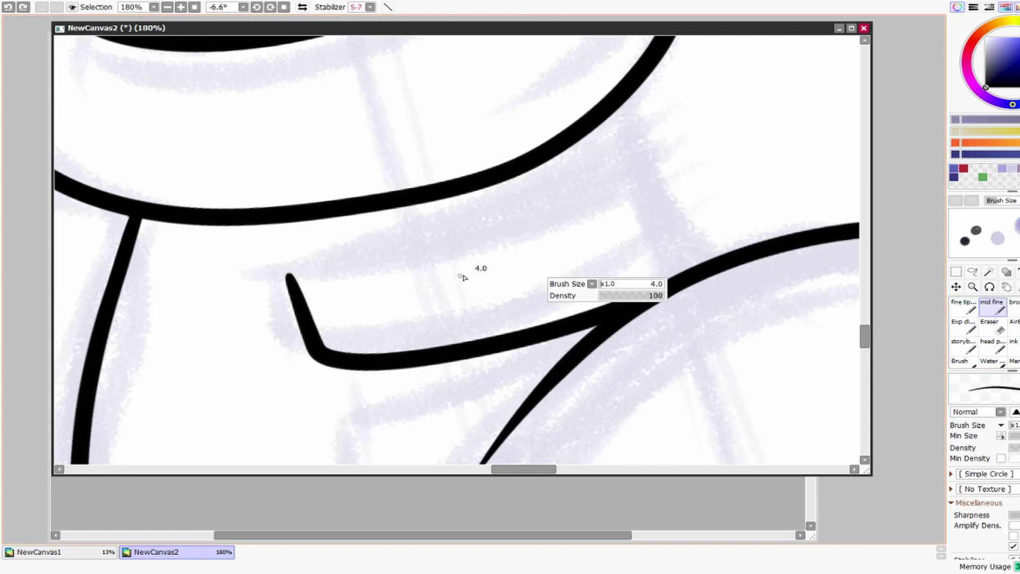
pyautogui.moveTo(286, 274)
pyautogui.mouseDown()
pyautogui.moveTo(633, 191)
pyautogui.moveTo(692, 212)
pyautogui.moveTo(700, 263)
pyautogui.mouseUp()
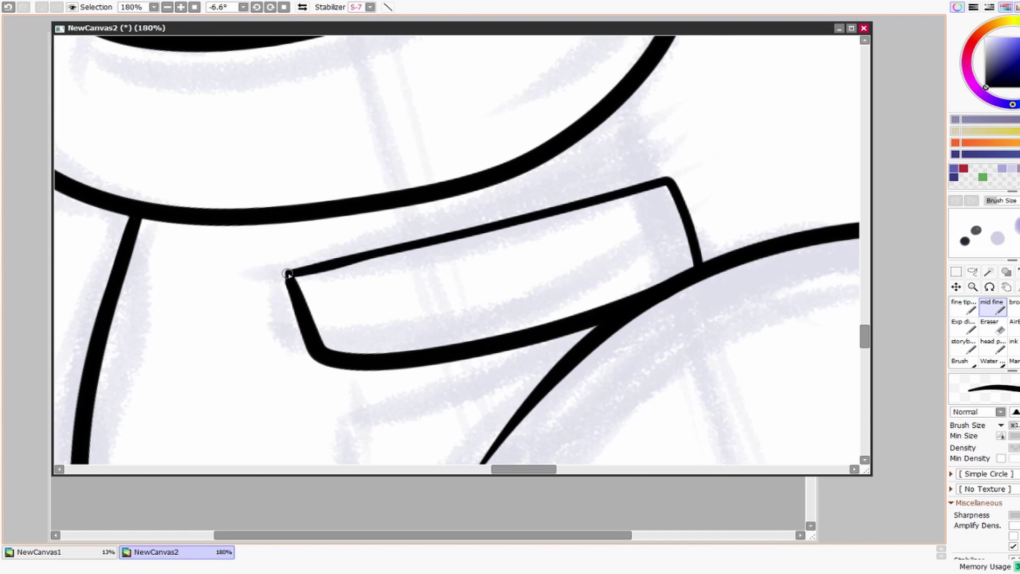
pyautogui.moveTo(293, 272); pyautogui.dragTo(668, 182)
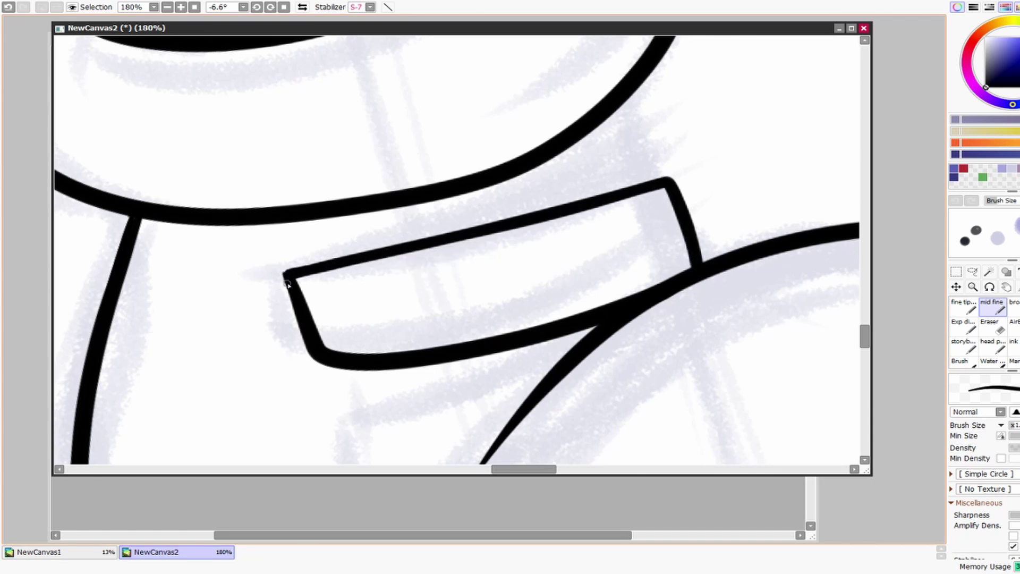
# Step: Ink the lower shoe strap's edges to the diagonal and a thin line from the curve
pyautogui.moveTo(623, 220)
pyautogui.mouseDown()
pyautogui.moveTo(537, 395)
pyautogui.moveTo(490, 221)
pyautogui.mouseUp()
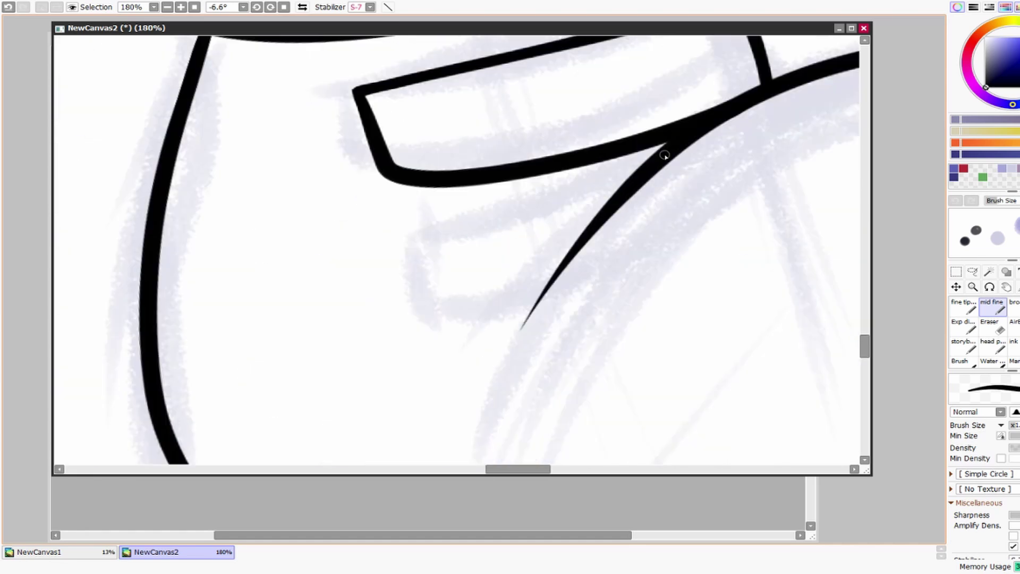
pyautogui.moveTo(645, 165)
pyautogui.mouseDown()
pyautogui.moveTo(415, 229)
pyautogui.moveTo(430, 292)
pyautogui.moveTo(479, 302)
pyautogui.moveTo(547, 277)
pyautogui.mouseUp()
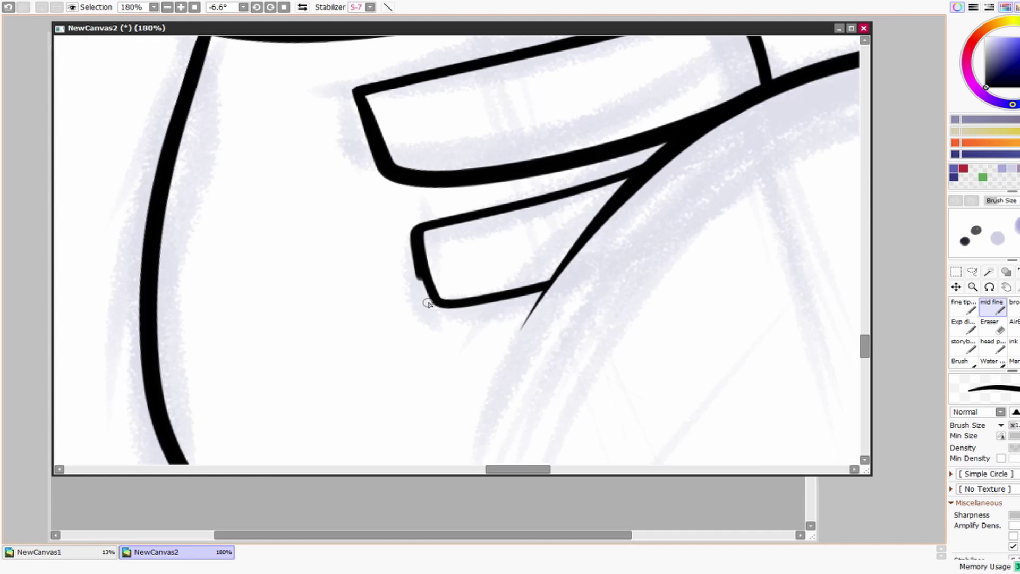
pyautogui.moveTo(543, 275); pyautogui.dragTo(527, 305)
pyautogui.moveTo(399, 277)
pyautogui.mouseDown()
pyautogui.moveTo(545, 232)
pyautogui.moveTo(635, 223)
pyautogui.moveTo(611, 283)
pyautogui.mouseUp()
pyautogui.click(990, 325)
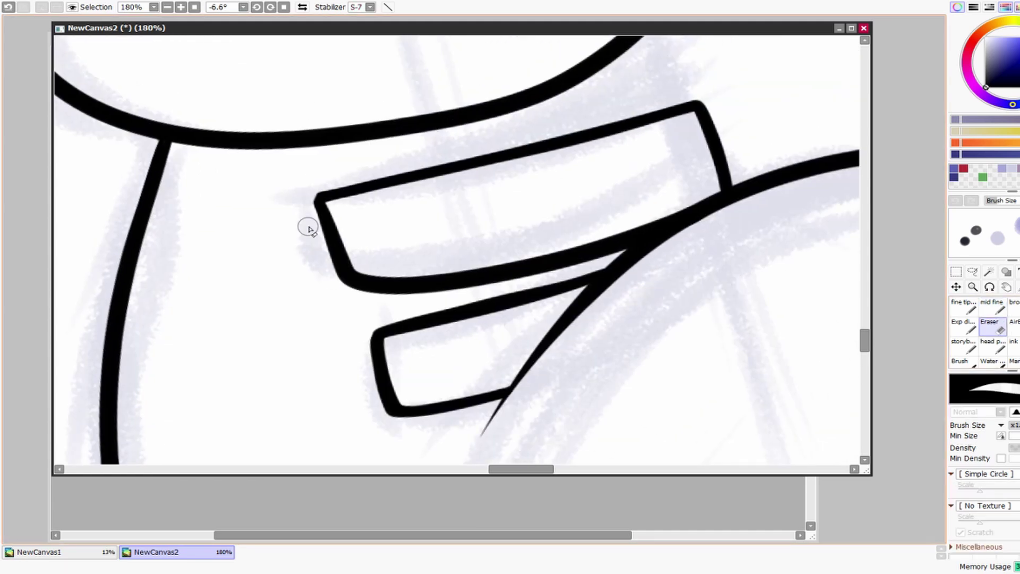
pyautogui.click(963, 308)
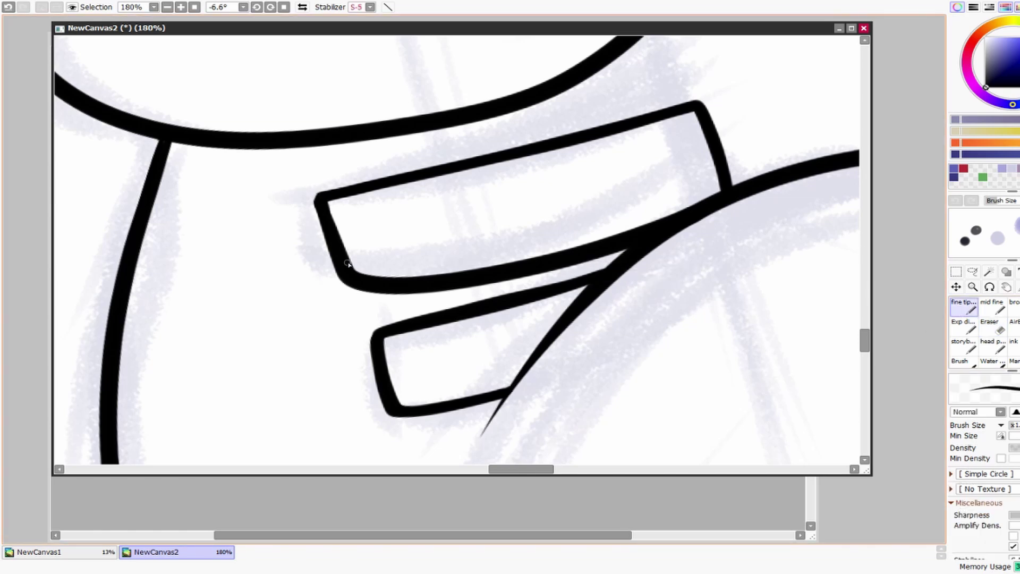
pyautogui.moveTo(729, 148); pyautogui.dragTo(642, 262)
pyautogui.moveTo(561, 142)
pyautogui.mouseDown()
pyautogui.moveTo(584, 223)
pyautogui.moveTo(706, 253)
pyautogui.mouseUp()
# Step: Erase the connector line above the strap corner and the doubled line at its left end
pyautogui.hotkey('ctrl', 'space')
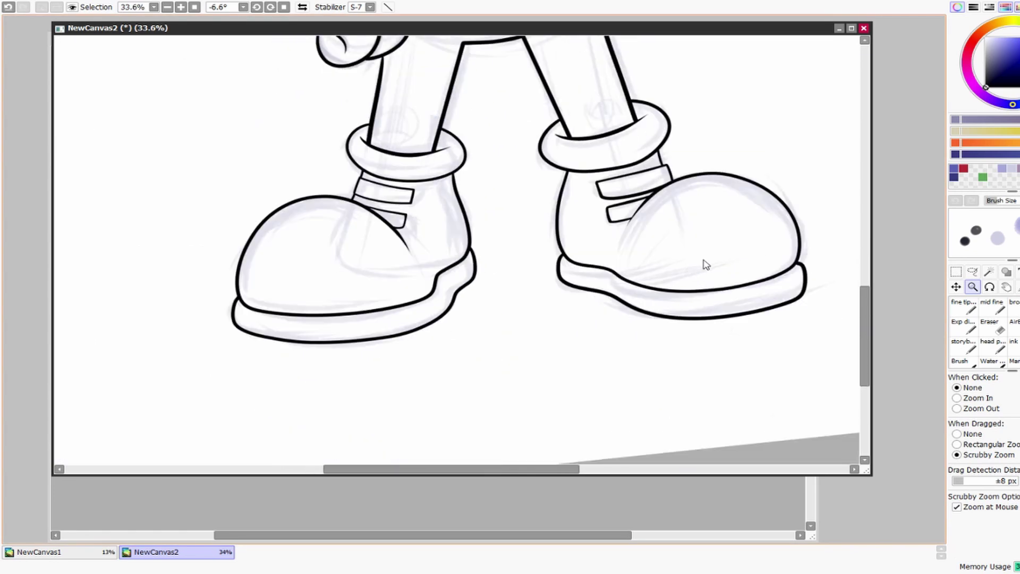
pyautogui.scroll(-2, 665, 292)
pyautogui.scroll(8, 467, 266)
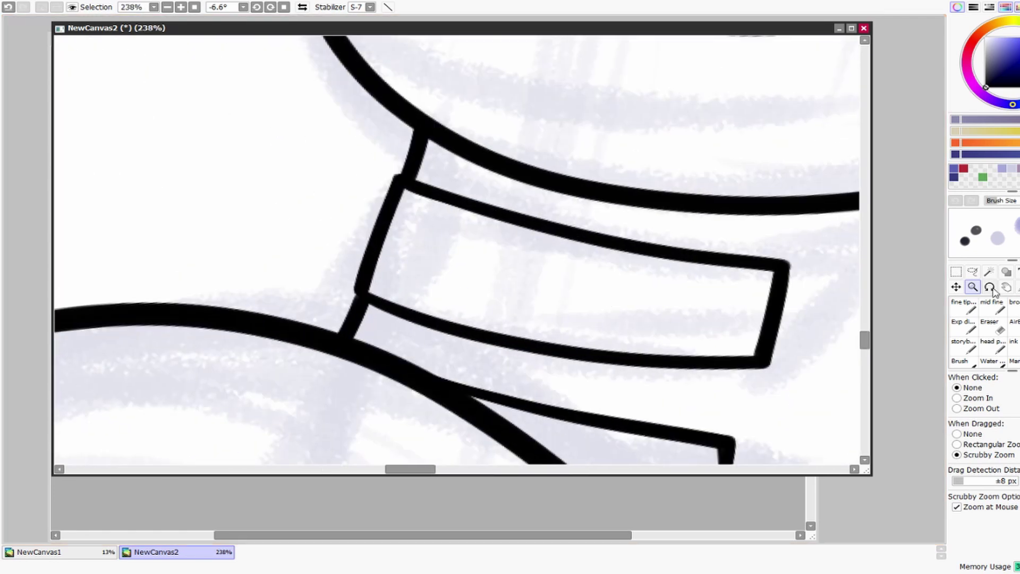
pyautogui.click(992, 325)
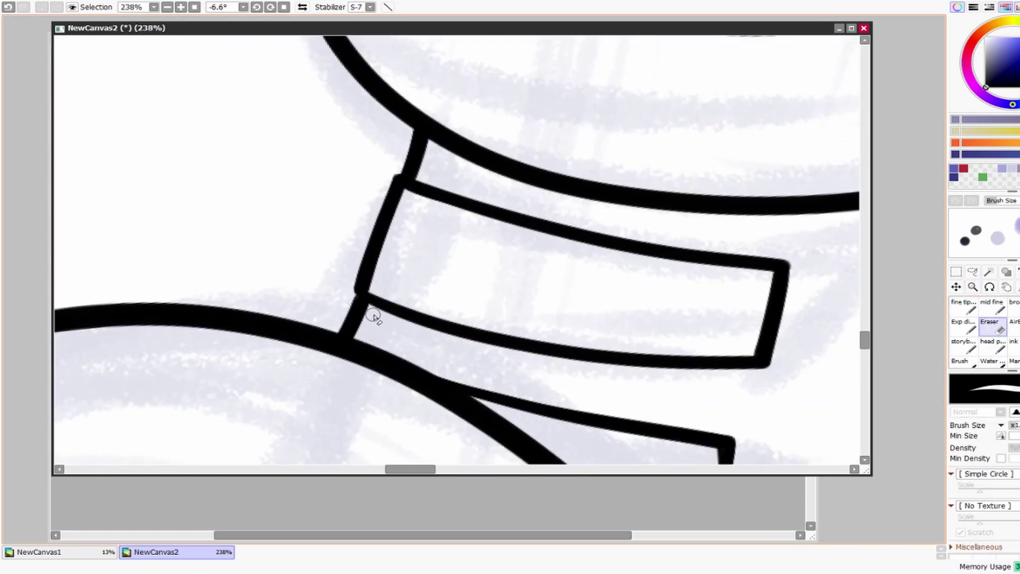
pyautogui.moveTo(355, 296); pyautogui.dragTo(351, 308)
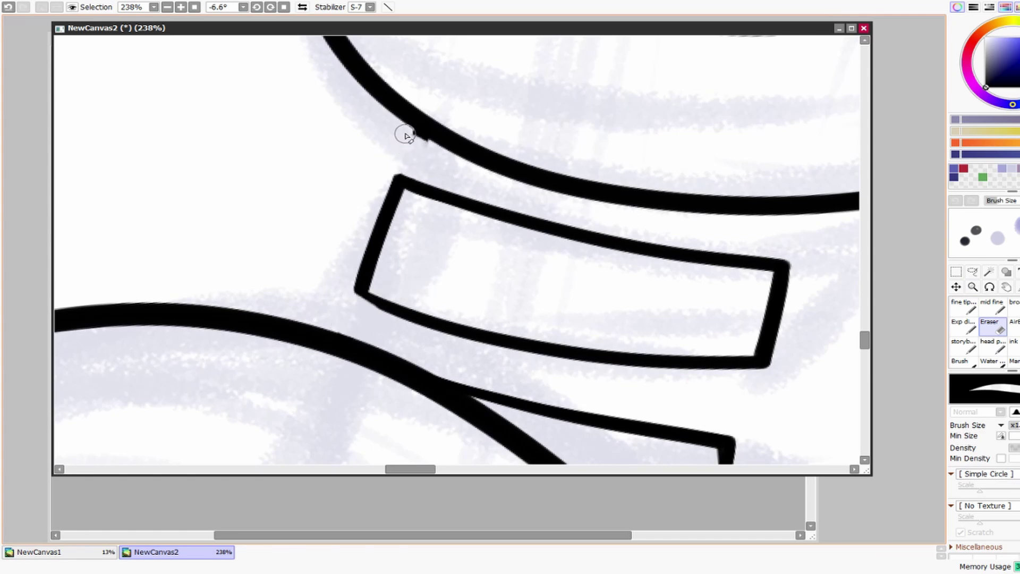
pyautogui.press('n')
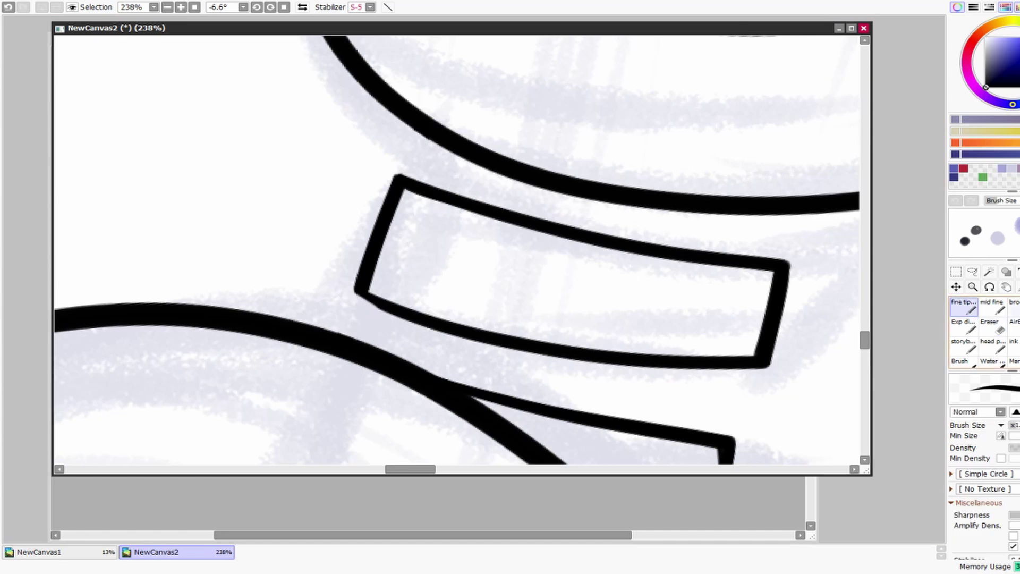
pyautogui.press('b')
pyautogui.moveTo(425, 134)
pyautogui.mouseDown()
pyautogui.moveTo(409, 201)
pyautogui.moveTo(353, 348)
pyautogui.mouseUp()
pyautogui.press('e')
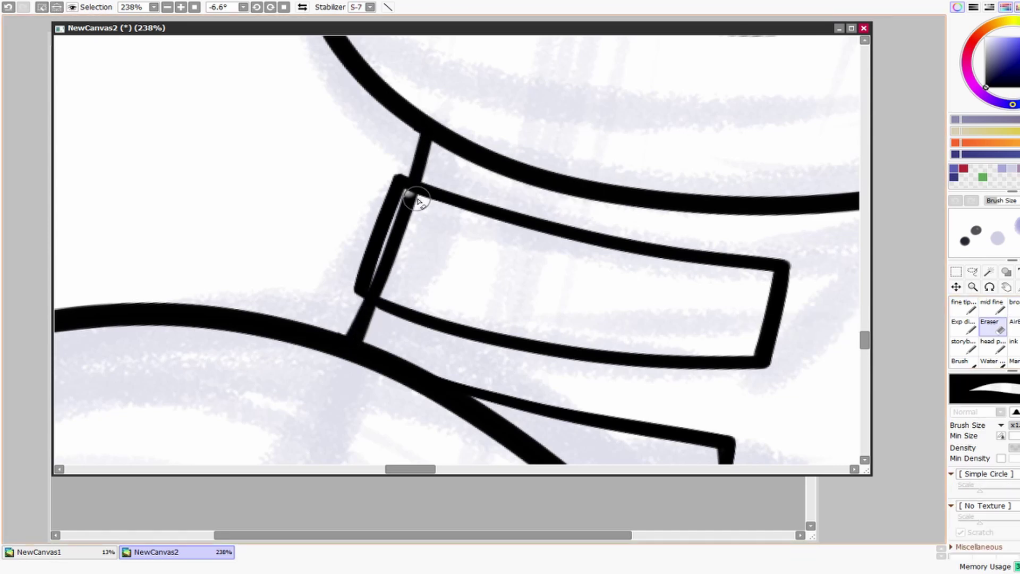
pyautogui.moveTo(418, 201); pyautogui.dragTo(405, 278)
pyautogui.click(971, 305)
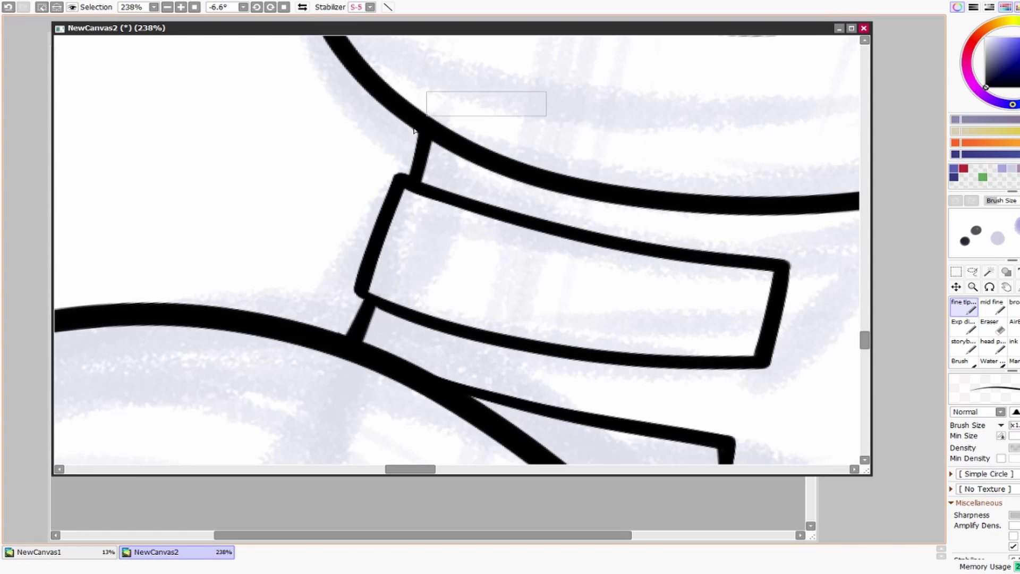
# Step: Zoom out to the full figure and level the canvas rotation back to zero
pyautogui.moveTo(672, 198)
pyautogui.mouseDown()
pyautogui.moveTo(582, 346)
pyautogui.moveTo(565, 280)
pyautogui.moveTo(599, 255)
pyautogui.mouseUp()
pyautogui.scroll(-3, 690, 296)
pyautogui.press('Home')
pyautogui.scroll(1, 323, 62)
pyautogui.click(964, 307)
# Step: Set the thicker brush size to 27 and zoom out to about half size around the fist
pyautogui.press('b')
pyautogui.moveTo(632, 218)
pyautogui.mouseDown()
pyautogui.moveTo(645, 219)
pyautogui.moveTo(565, 158)
pyautogui.moveTo(444, 231)
pyautogui.mouseUp()
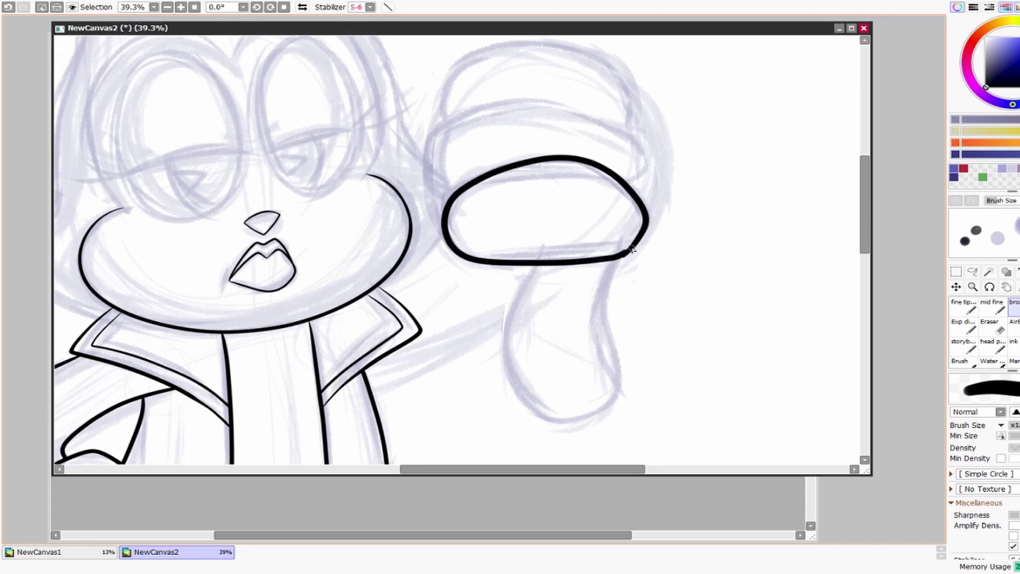
pyautogui.moveTo(645, 214); pyautogui.dragTo(571, 257)
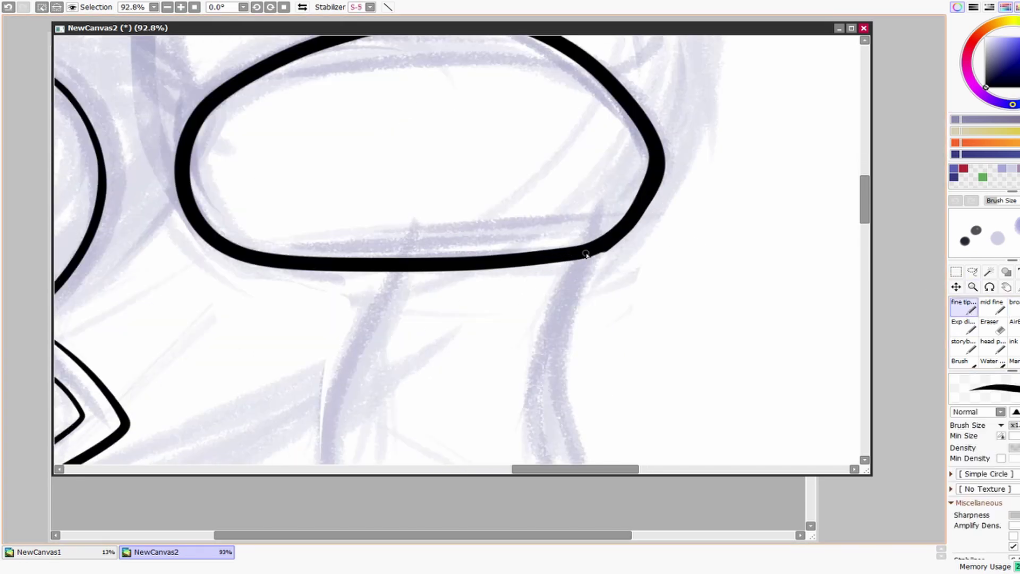
pyautogui.moveTo(592, 309); pyautogui.dragTo(653, 80)
pyautogui.click(973, 287)
pyautogui.moveTo(752, 323)
pyautogui.mouseDown()
pyautogui.moveTo(903, 285)
pyautogui.moveTo(829, 289)
pyautogui.mouseUp()
# Step: Ink the wrist's left side down from the top, redoing the stroke twice
pyautogui.press('b')
pyautogui.moveTo(474, 84); pyautogui.dragTo(405, 213)
pyautogui.hotkey('ctrl', 'z')
pyautogui.moveTo(466, 86)
pyautogui.mouseDown()
pyautogui.moveTo(451, 348)
pyautogui.moveTo(609, 326)
pyautogui.moveTo(626, 75)
pyautogui.mouseUp()
pyautogui.hotkey('ctrl', 'z')
pyautogui.moveTo(472, 86)
pyautogui.mouseDown()
pyautogui.moveTo(416, 171)
pyautogui.moveTo(498, 380)
pyautogui.moveTo(602, 233)
pyautogui.moveTo(627, 80)
pyautogui.mouseUp()
# Step: Ink a finger band over the top of the fist, discarding a long stray stroke
pyautogui.scroll(7, 434, 312)
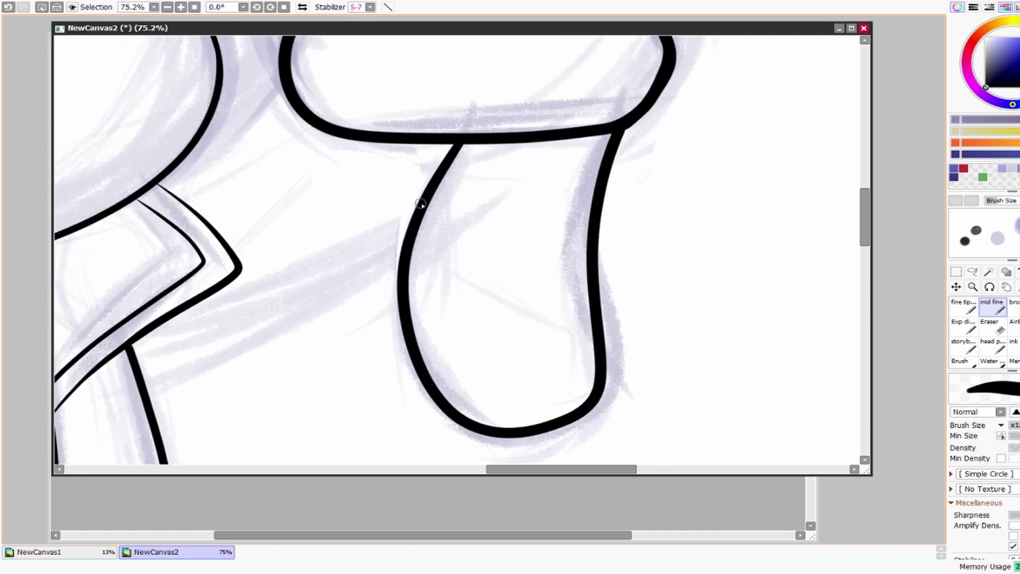
pyautogui.moveTo(269, 284)
pyautogui.mouseDown()
pyautogui.moveTo(485, 125)
pyautogui.moveTo(647, 225)
pyautogui.moveTo(637, 273)
pyautogui.mouseUp()
pyautogui.scroll(1, 308, 350)
pyautogui.hotkey('ctrl', 'z')
pyautogui.moveTo(308, 350)
pyautogui.mouseDown()
pyautogui.moveTo(267, 237)
pyautogui.moveTo(611, 214)
pyautogui.moveTo(677, 321)
pyautogui.moveTo(655, 351)
pyautogui.mouseUp()
pyautogui.scroll(1, 665, 313)
pyautogui.moveTo(280, 279)
pyautogui.mouseDown()
pyautogui.moveTo(491, 126)
pyautogui.moveTo(641, 267)
pyautogui.moveTo(632, 293)
pyautogui.mouseUp()
pyautogui.scroll(-2, 795, 358)
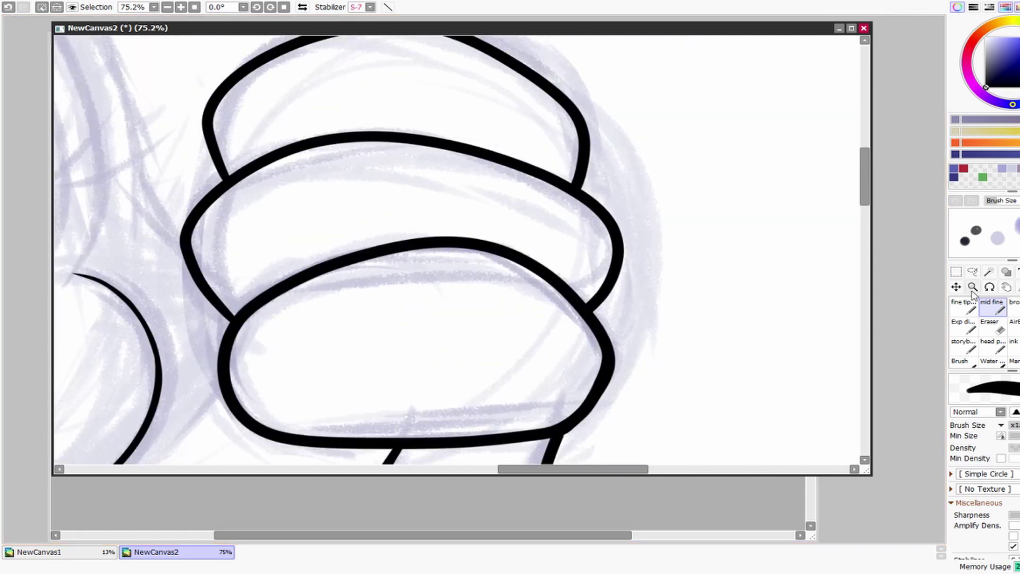
# Step: Zoom out to half size and try an arc right of the fist, then undo it
pyautogui.click(973, 287)
pyautogui.moveTo(850, 278); pyautogui.dragTo(774, 278)
pyautogui.click(991, 306)
pyautogui.moveTo(603, 98); pyautogui.dragTo(683, 255)
pyautogui.hotkey('ctrl', 'z')
# Step: Ink the arc down the fist's right side and the shoulder and arm line
pyautogui.moveTo(597, 87); pyautogui.dragTo(663, 289)
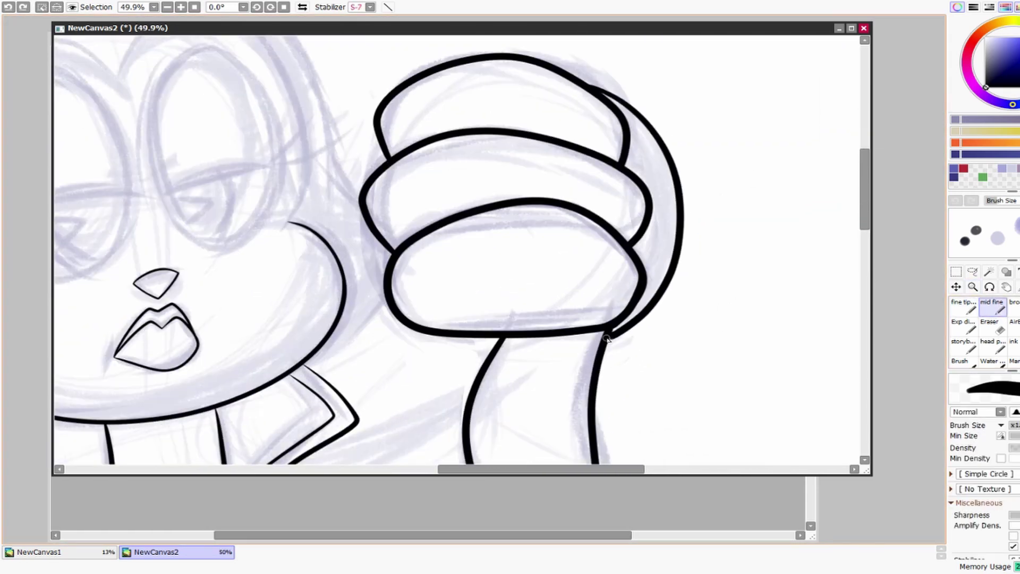
pyautogui.scroll(-3, 628, 187)
pyautogui.moveTo(416, 314); pyautogui.dragTo(598, 238)
pyautogui.scroll(3, 577, 363)
pyautogui.hscroll(-5, 577, 363)
pyautogui.scroll(3, 691, 341)
# Step: With the fine pen, ink the head's side line down to the chin
pyautogui.press('n')
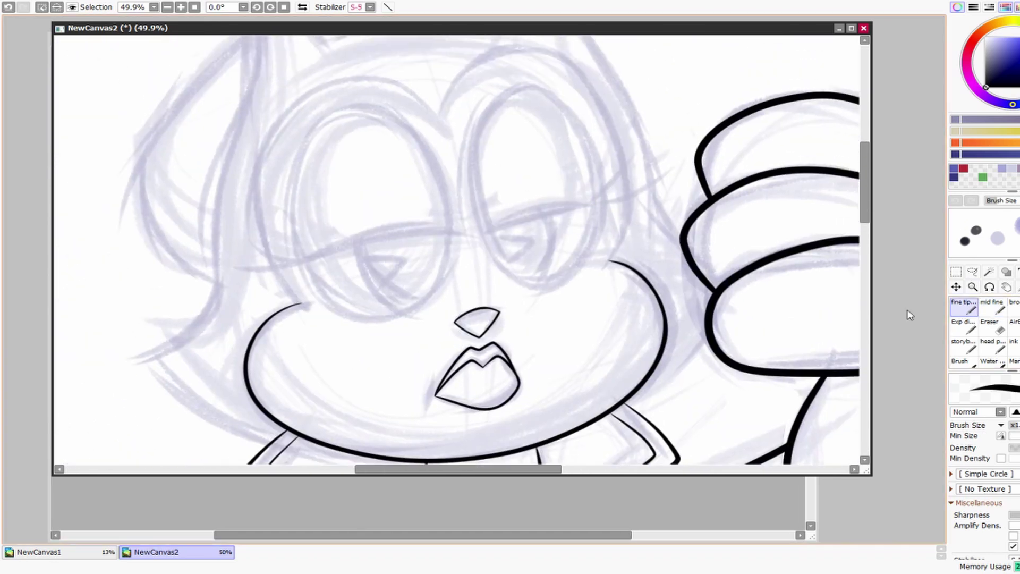
pyautogui.scroll(5, 451, 221)
pyautogui.press('z')
pyautogui.scroll(-2, 721, 261)
pyautogui.hscroll(3, 721, 260)
pyautogui.scroll(2, 721, 260)
pyautogui.press('n')
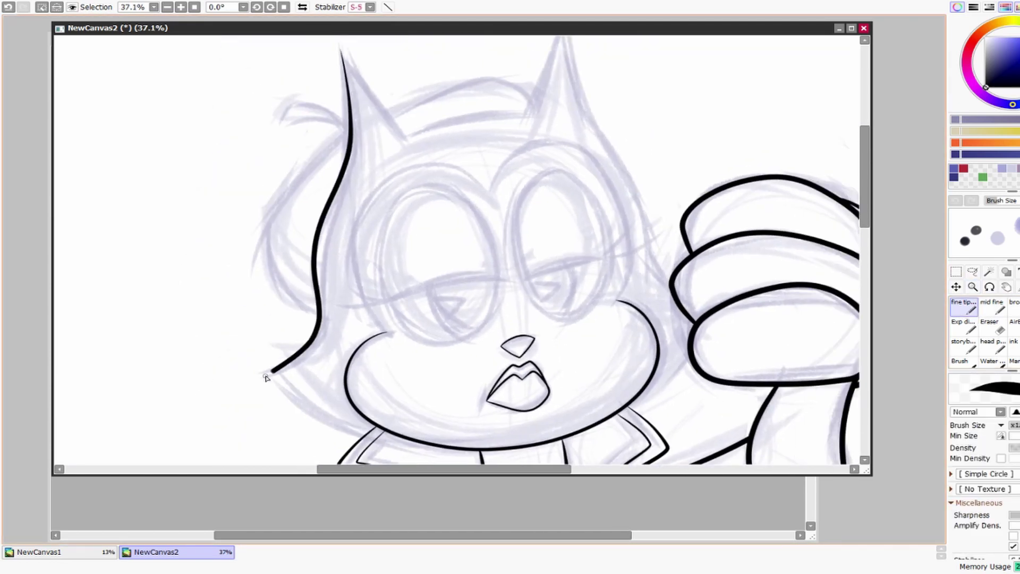
pyautogui.scroll(-3, 386, 283)
pyautogui.hscroll(1, 387, 284)
pyautogui.moveTo(266, 269); pyautogui.dragTo(431, 317)
pyautogui.hotkey('ctrl', 'z')
pyautogui.moveTo(231, 236)
pyautogui.mouseDown()
pyautogui.moveTo(330, 297)
pyautogui.moveTo(460, 309)
pyautogui.mouseUp()
pyautogui.click(998, 328)
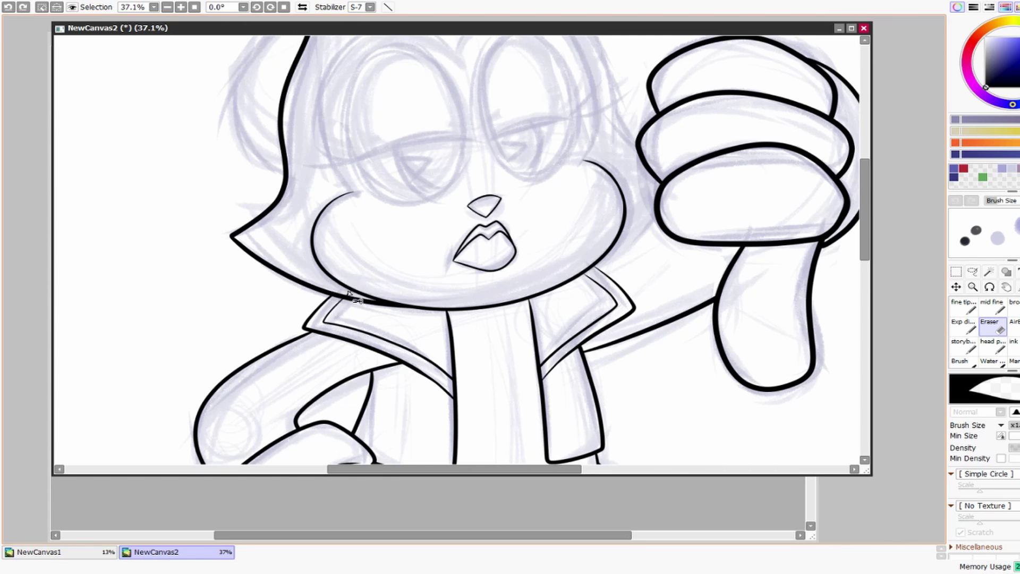
# Step: Zoom in on the jaw and ears and try inking the left ear's edge from its tip
pyautogui.moveTo(232, 223); pyautogui.dragTo(251, 269)
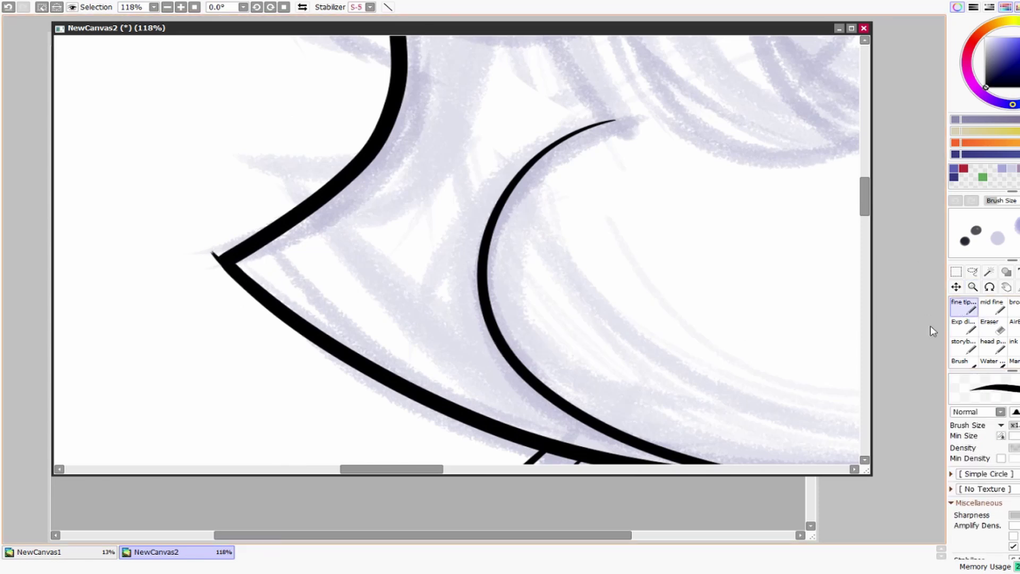
pyautogui.press('e')
pyautogui.moveTo(637, 251)
pyautogui.mouseDown()
pyautogui.moveTo(505, 276)
pyautogui.moveTo(592, 303)
pyautogui.moveTo(744, 272)
pyautogui.mouseUp()
pyautogui.press('n')
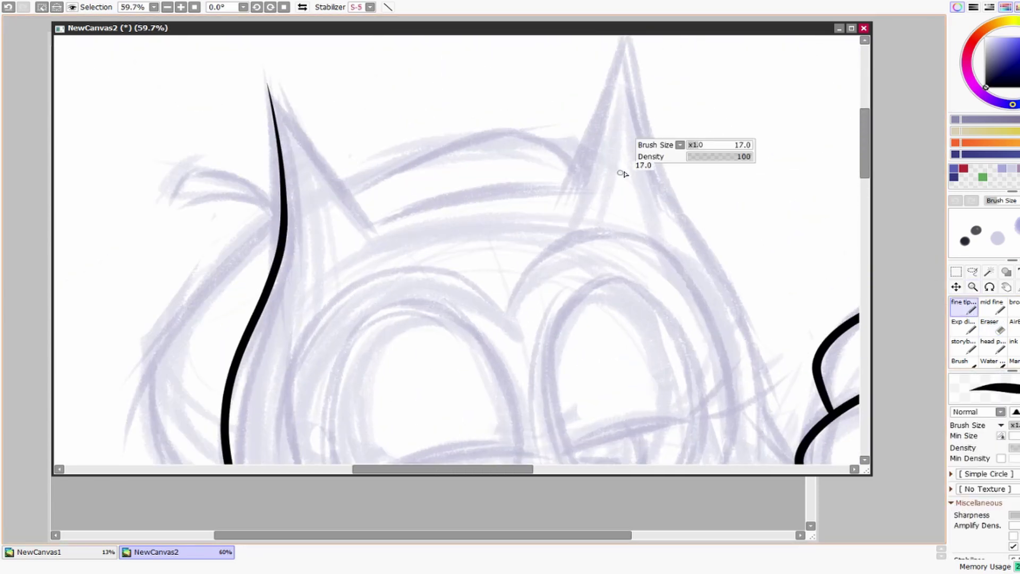
pyautogui.moveTo(550, 265); pyautogui.dragTo(596, 173)
pyautogui.hotkey('ctrl', 'z')
pyautogui.moveTo(616, 102); pyautogui.dragTo(577, 226)
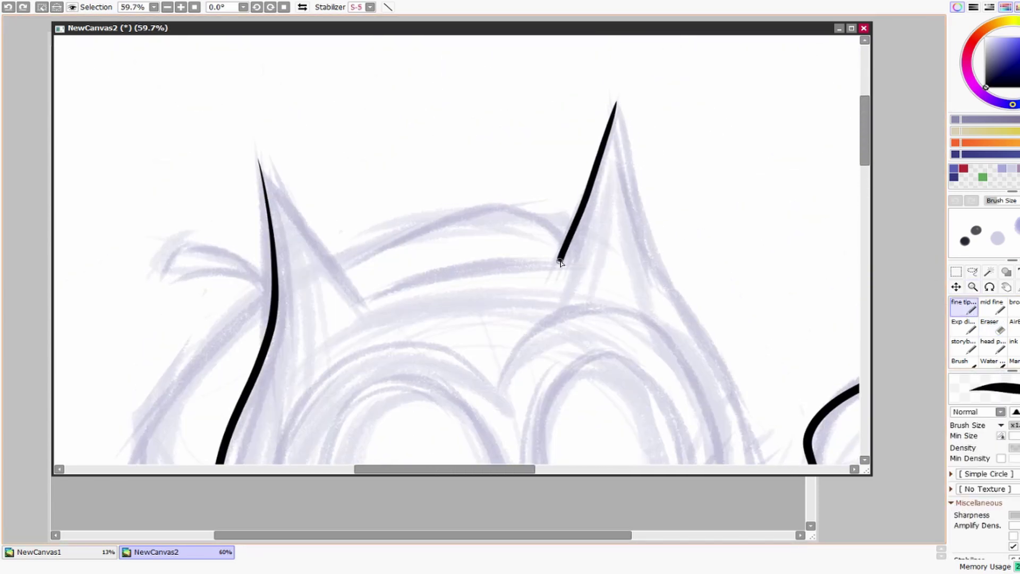
pyautogui.hotkey('ctrl', 'z')
# Step: Ink the right ear's outer edge and join its two edge lines, then level the canvas rotation
pyautogui.moveTo(260, 159); pyautogui.dragTo(359, 297)
pyautogui.hotkey('ctrl', 'z')
pyautogui.moveTo(259, 159)
pyautogui.mouseDown()
pyautogui.moveTo(360, 299)
pyautogui.moveTo(517, 259)
pyautogui.moveTo(380, 269)
pyautogui.mouseUp()
pyautogui.moveTo(396, 196)
pyautogui.mouseDown()
pyautogui.moveTo(464, 130)
pyautogui.moveTo(332, 276)
pyautogui.mouseUp()
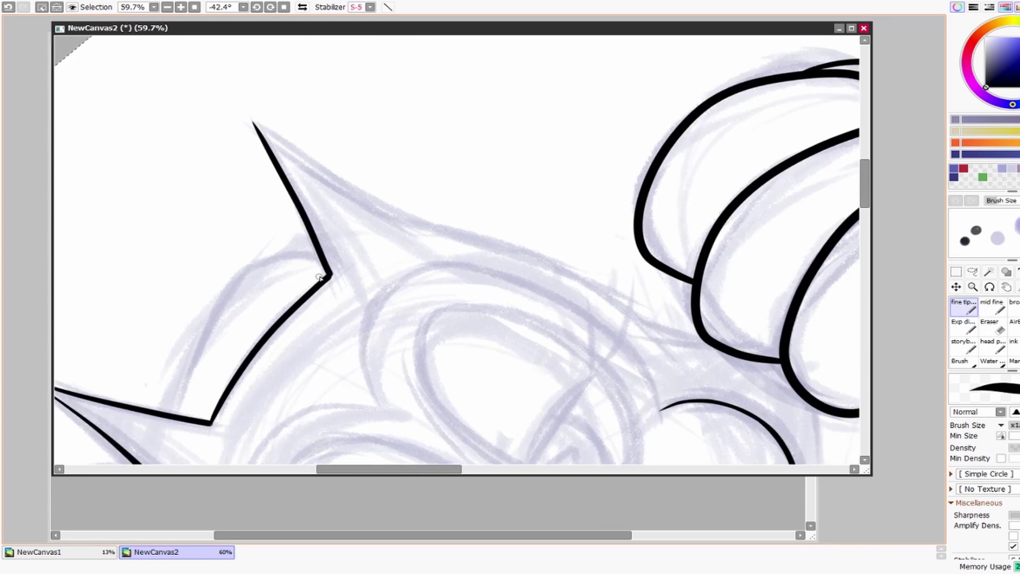
pyautogui.moveTo(218, 130)
pyautogui.mouseDown()
pyautogui.moveTo(373, 234)
pyautogui.moveTo(254, 160)
pyautogui.moveTo(640, 338)
pyautogui.mouseUp()
pyautogui.hotkey('ctrl', 'z')
pyautogui.click(284, 6)
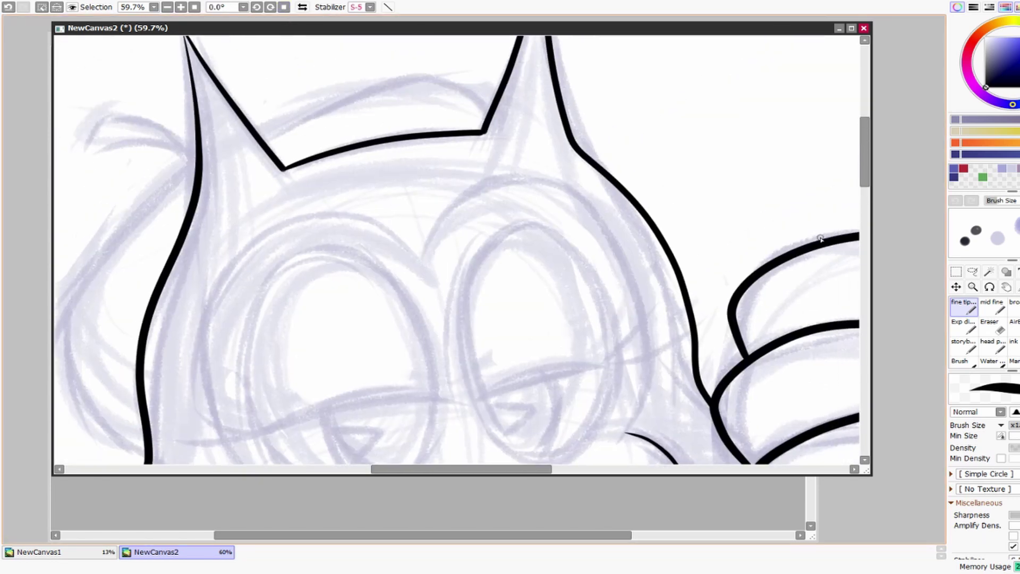
# Step: Try an ink line from the chin to the fist, then undo it
pyautogui.click(973, 287)
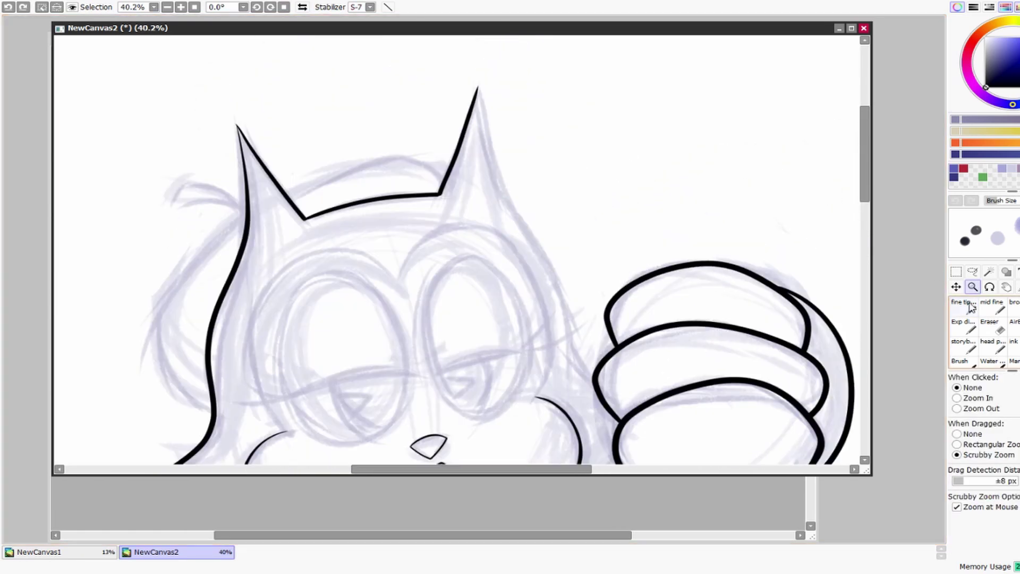
pyautogui.click(970, 306)
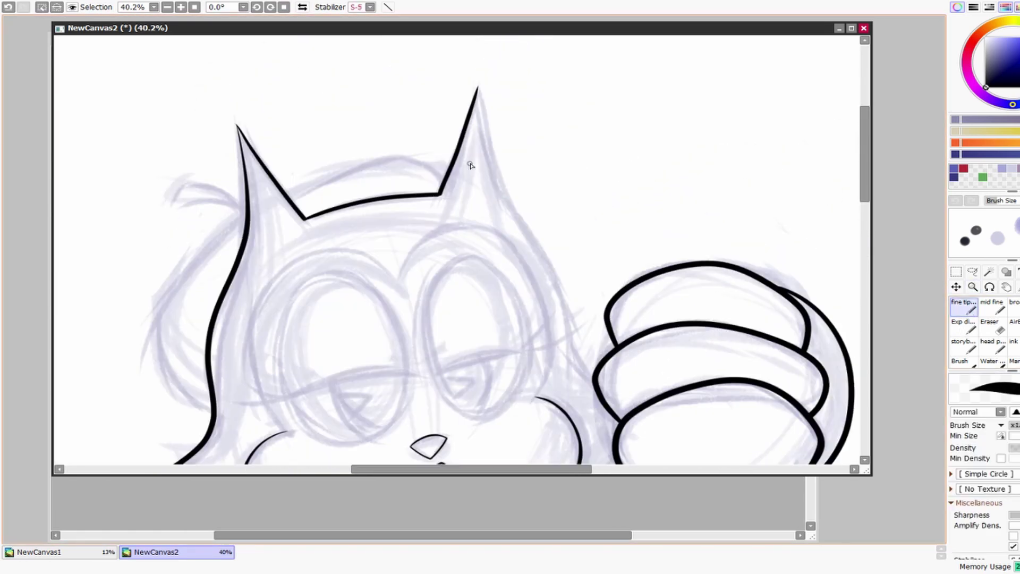
pyautogui.moveTo(480, 110)
pyautogui.mouseDown()
pyautogui.moveTo(509, 202)
pyautogui.moveTo(564, 291)
pyautogui.moveTo(595, 379)
pyautogui.mouseUp()
pyautogui.scroll(-5, 599, 265)
pyautogui.hotkey('ctrl', 'z')
pyautogui.moveTo(546, 331); pyautogui.dragTo(612, 287)
pyautogui.hotkey('ctrl', 'z')
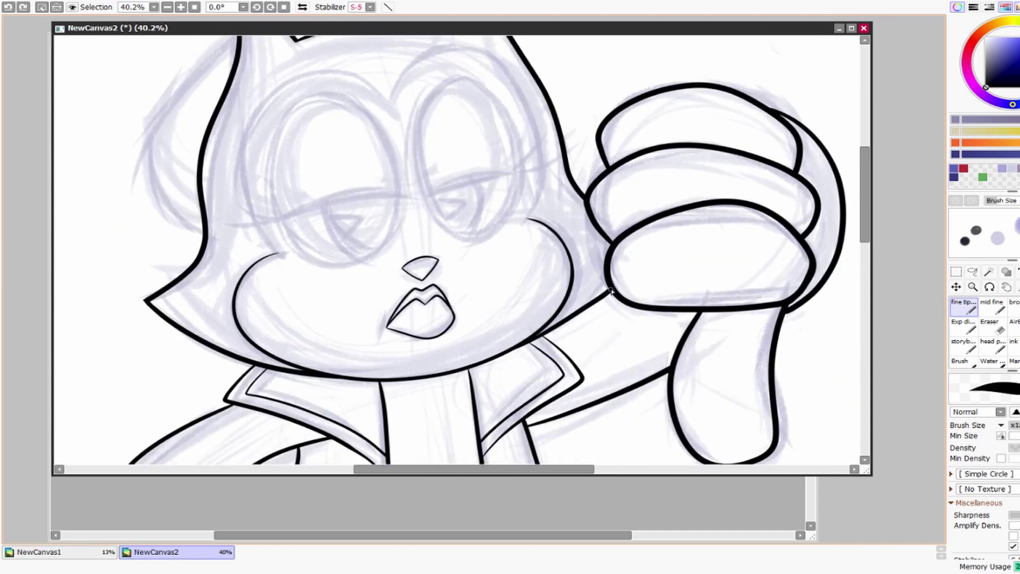
# Step: Zoom in on the lips and try thickening the lower and upper lip outlines, undoing the last stroke
pyautogui.keyDown('ctrl'); pyautogui.click(596, 295); pyautogui.keyUp('ctrl')
pyautogui.press('e')
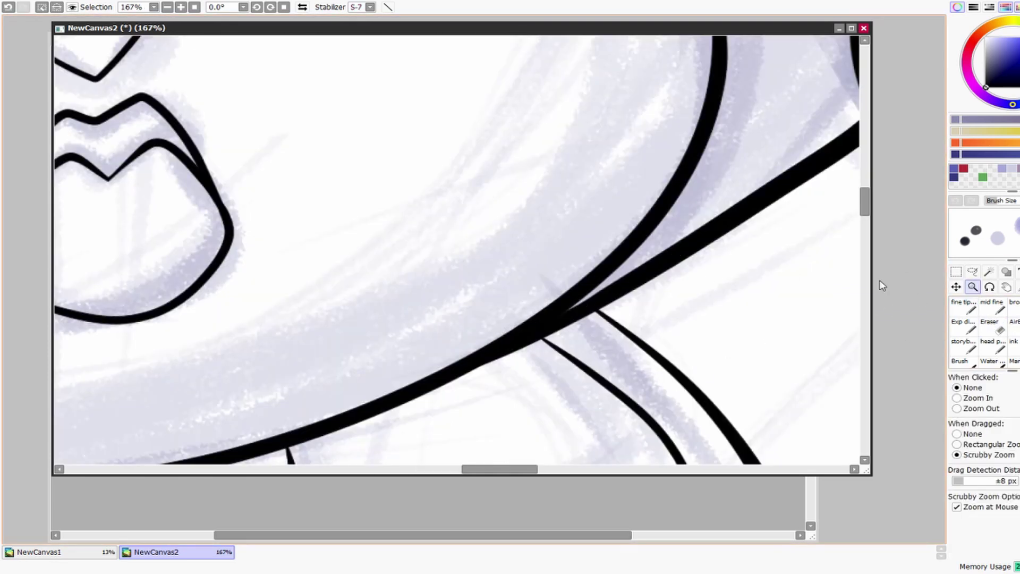
pyautogui.keyDown('ctrl'); pyautogui.keyDown('alt'); pyautogui.click(519, 305); pyautogui.keyUp('alt'); pyautogui.keyUp('ctrl')
pyautogui.press('n')
pyautogui.moveTo(310, 294)
pyautogui.mouseDown()
pyautogui.moveTo(451, 337)
pyautogui.moveTo(523, 303)
pyautogui.moveTo(496, 331)
pyautogui.mouseUp()
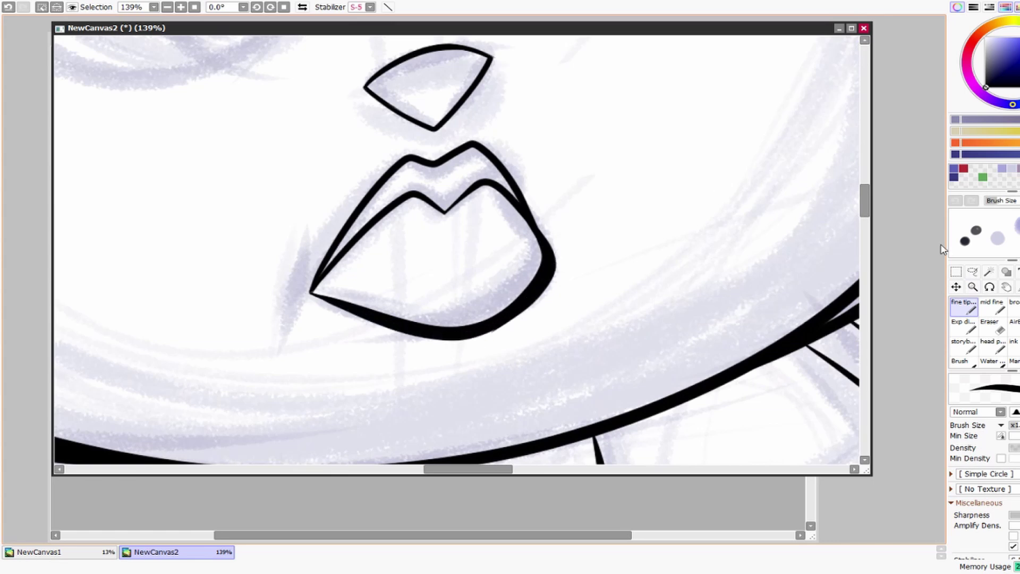
pyautogui.moveTo(395, 155); pyautogui.dragTo(413, 149)
pyautogui.hotkey('ctrl', 'z')
pyautogui.moveTo(318, 266)
pyautogui.mouseDown()
pyautogui.moveTo(415, 153)
pyautogui.moveTo(474, 138)
pyautogui.moveTo(647, 298)
pyautogui.moveTo(653, 217)
pyautogui.moveTo(598, 375)
pyautogui.moveTo(569, 250)
pyautogui.moveTo(511, 257)
pyautogui.moveTo(537, 233)
pyautogui.mouseUp()
pyautogui.hotkey('ctrl', 'space')
pyautogui.hotkey('ctrl', 'z')
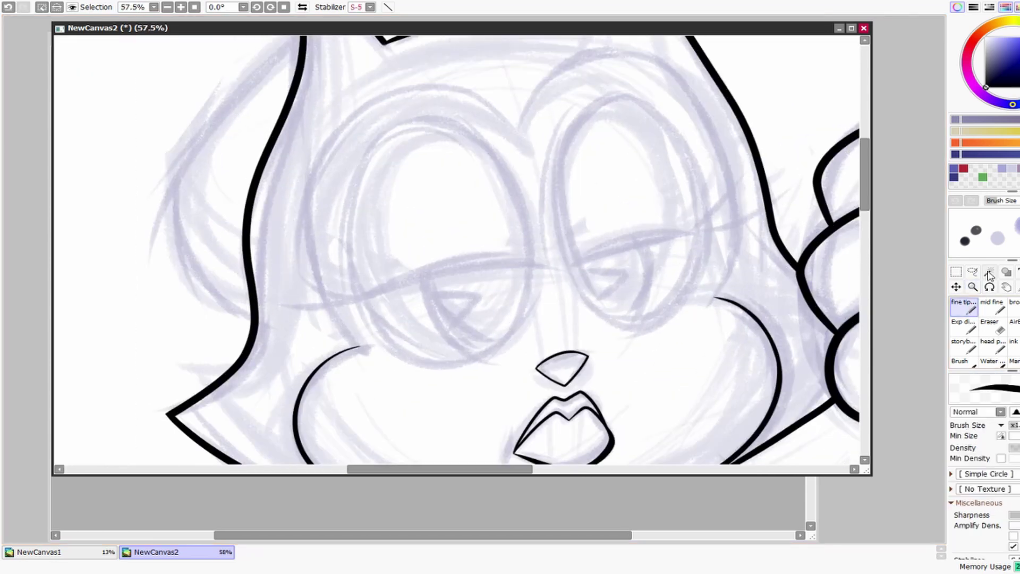
# Step: Ink the outlines around the left and right eyes, redrawing attempts
pyautogui.moveTo(520, 141)
pyautogui.mouseDown()
pyautogui.moveTo(306, 244)
pyautogui.moveTo(361, 349)
pyautogui.moveTo(471, 94)
pyautogui.moveTo(524, 159)
pyautogui.mouseUp()
pyautogui.hotkey('ctrl', 'z')
pyautogui.moveTo(574, 176); pyautogui.dragTo(510, 256)
pyautogui.moveTo(458, 210)
pyautogui.mouseDown()
pyautogui.moveTo(664, 337)
pyautogui.moveTo(666, 375)
pyautogui.mouseUp()
pyautogui.hotkey('ctrl', 'z')
pyautogui.moveTo(455, 234)
pyautogui.mouseDown()
pyautogui.moveTo(542, 128)
pyautogui.moveTo(663, 373)
pyautogui.moveTo(654, 202)
pyautogui.moveTo(610, 270)
pyautogui.mouseUp()
pyautogui.press('e')
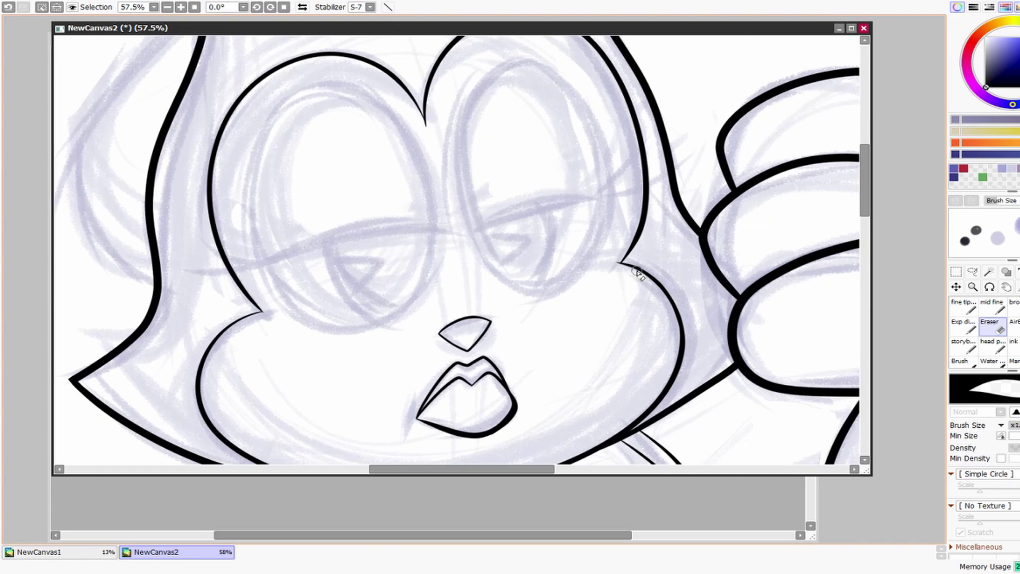
# Step: Zoom out and ink the hair outline from the right ear over the head and down the left side
pyautogui.hotkey('ctrl', 'space')
pyautogui.moveTo(810, 311); pyautogui.dragTo(594, 214)
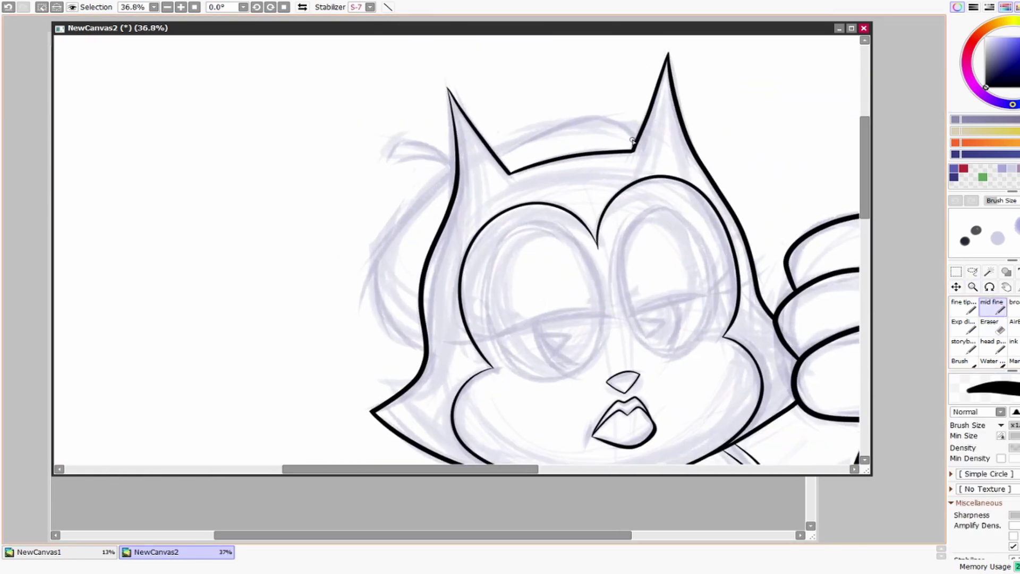
pyautogui.moveTo(539, 128)
pyautogui.mouseDown()
pyautogui.moveTo(369, 263)
pyautogui.moveTo(449, 361)
pyautogui.mouseUp()
pyautogui.hotkey('ctrl', 'z')
pyautogui.moveTo(610, 117)
pyautogui.mouseDown()
pyautogui.moveTo(383, 245)
pyautogui.moveTo(433, 355)
pyautogui.mouseUp()
pyautogui.press('e')
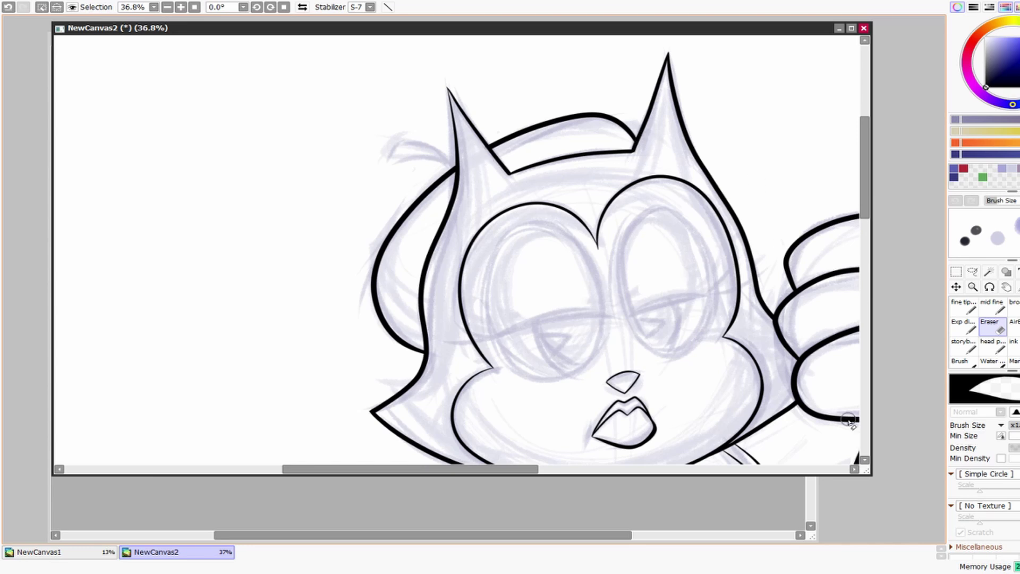
# Step: Zoom in and ink the hair tuft curving from the ear junction
pyautogui.moveTo(853, 430); pyautogui.dragTo(675, 191)
pyautogui.press('n')
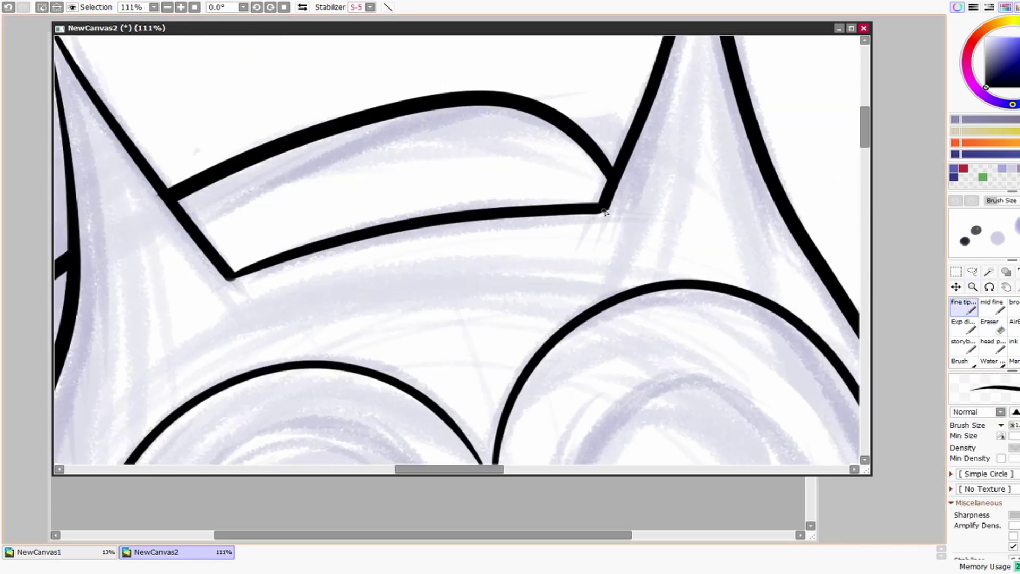
pyautogui.hscroll(-3, 533, 252)
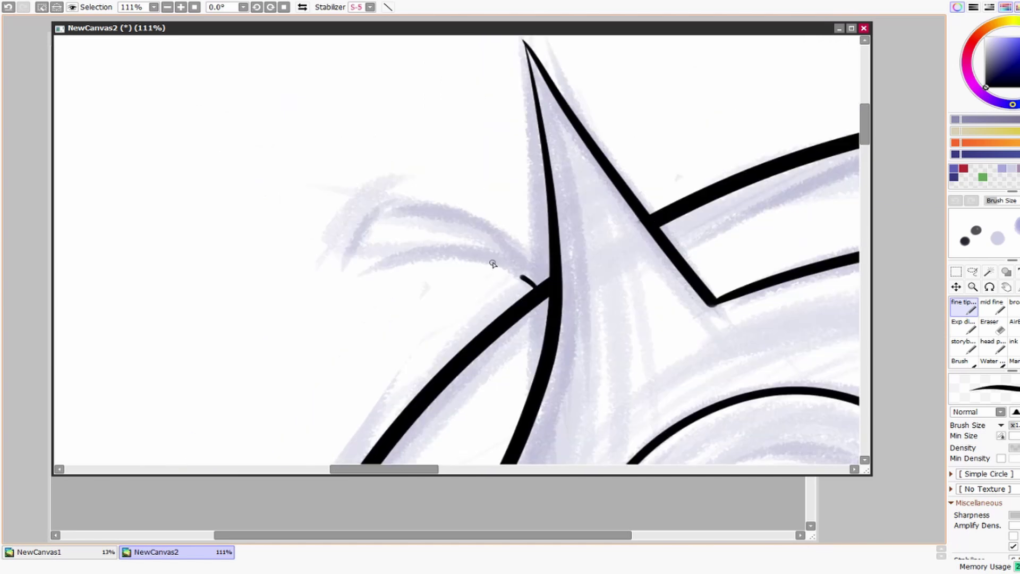
pyautogui.moveTo(534, 282); pyautogui.dragTo(381, 202)
pyautogui.hotkey('ctrl', 'z')
pyautogui.moveTo(540, 284)
pyautogui.mouseDown()
pyautogui.moveTo(382, 208)
pyautogui.moveTo(539, 284)
pyautogui.moveTo(478, 271)
pyautogui.moveTo(611, 254)
pyautogui.moveTo(641, 285)
pyautogui.mouseUp()
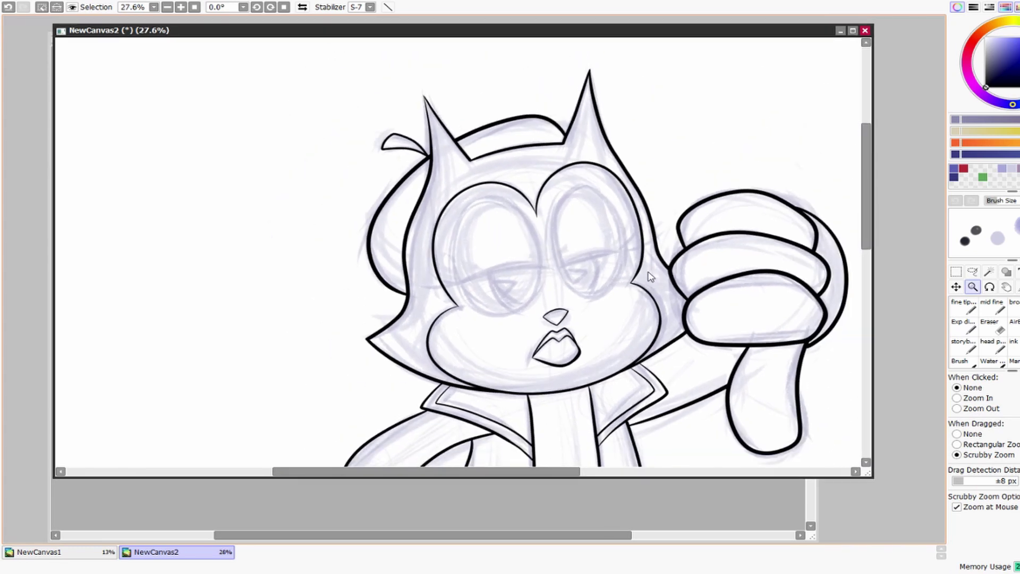
# Step: Fit an upright ellipse guide to the left eye and trace its outline
pyautogui.press('e')
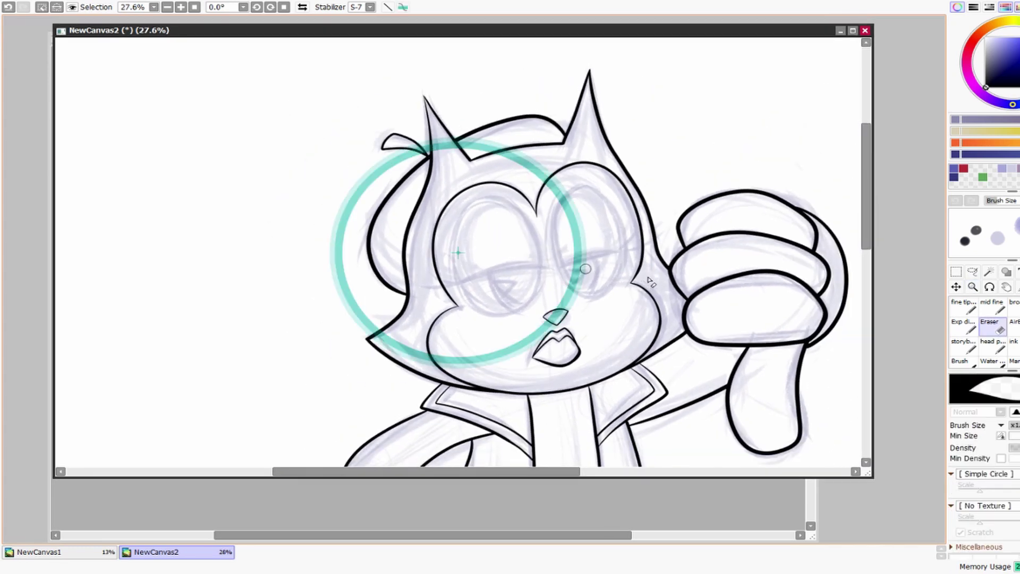
pyautogui.moveTo(447, 240); pyautogui.dragTo(521, 249)
pyautogui.moveTo(654, 255); pyautogui.dragTo(584, 317)
pyautogui.moveTo(524, 201); pyautogui.dragTo(486, 194)
pyautogui.moveTo(564, 255); pyautogui.dragTo(543, 255)
pyautogui.moveTo(440, 250); pyautogui.dragTo(456, 254)
pyautogui.moveTo(515, 322); pyautogui.dragTo(534, 321)
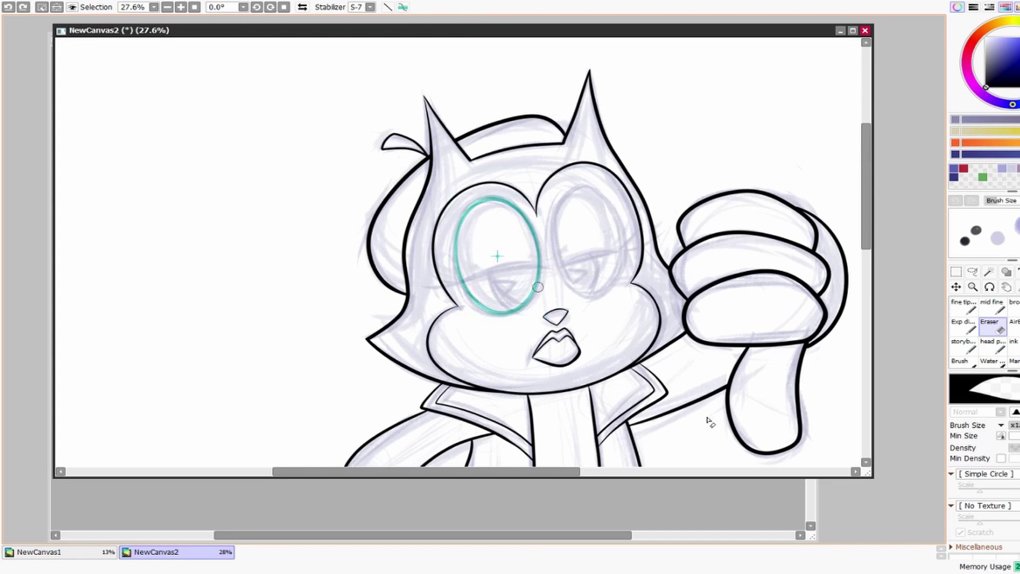
pyautogui.press('n')
pyautogui.moveTo(470, 207); pyautogui.dragTo(473, 205)
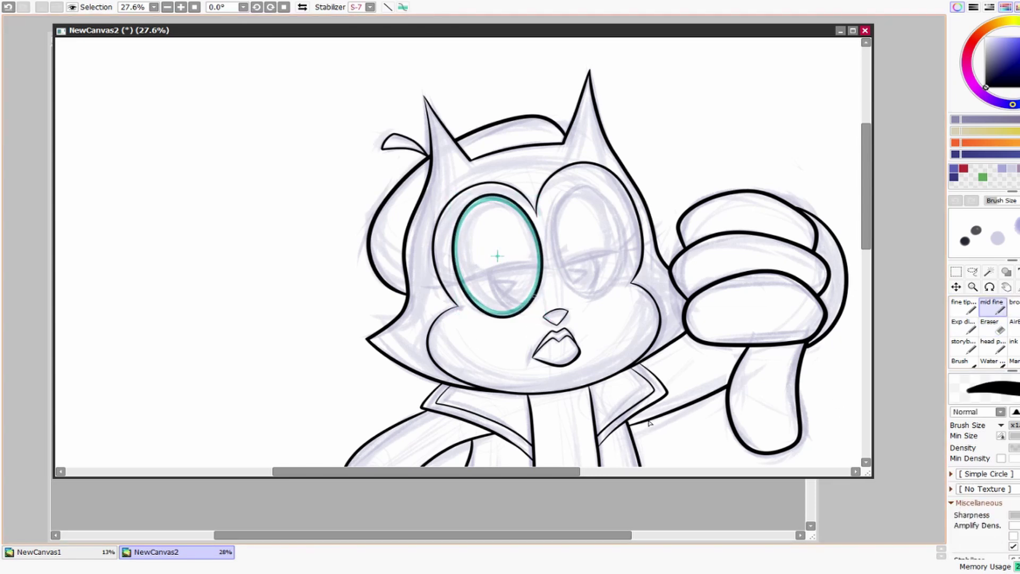
# Step: Move and shrink the ellipse guide onto the right eye, trace it, then turn the guide off
pyautogui.moveTo(463, 269); pyautogui.dragTo(554, 258)
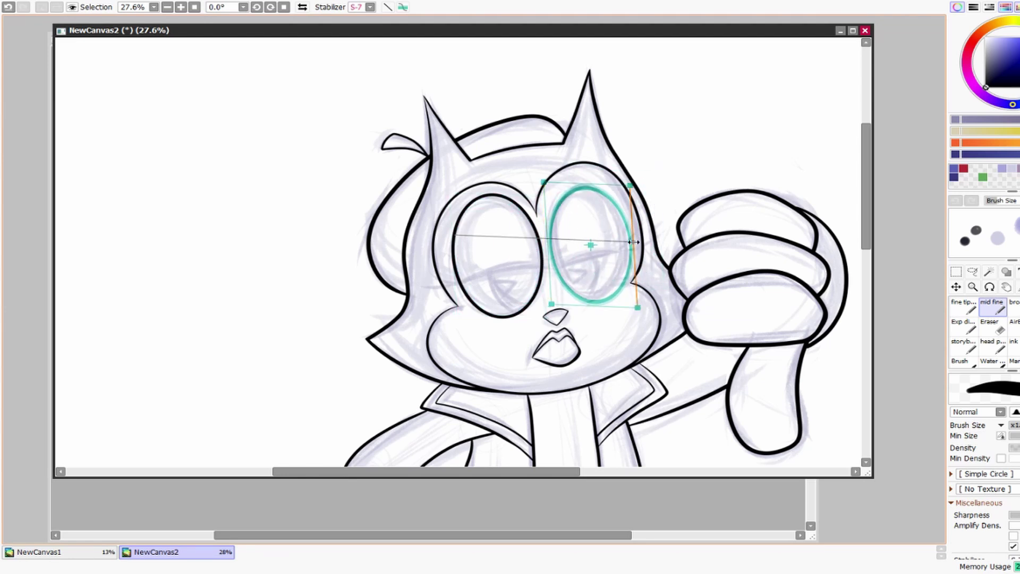
pyautogui.moveTo(637, 307); pyautogui.dragTo(633, 304)
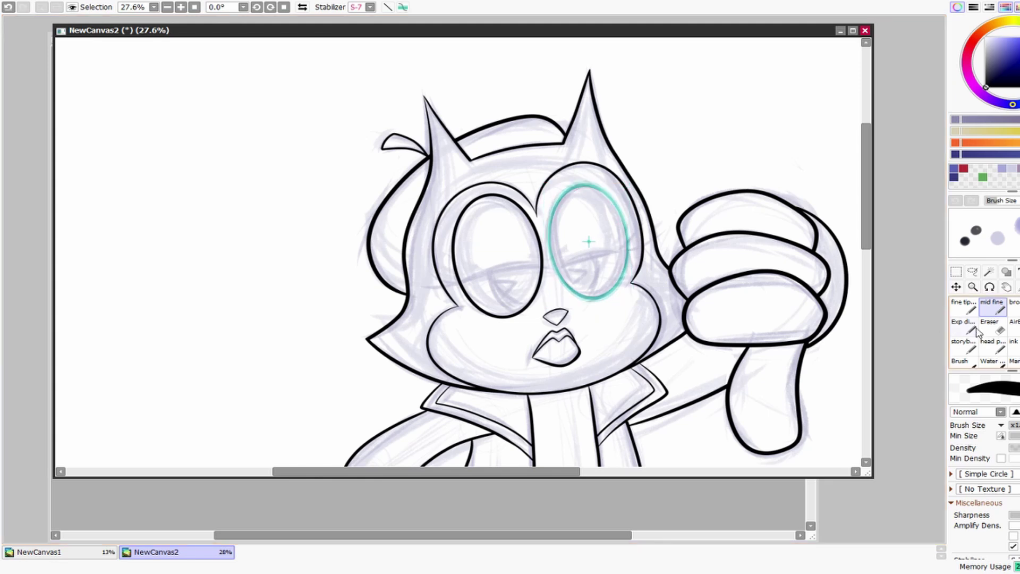
pyautogui.moveTo(577, 185); pyautogui.dragTo(553, 271)
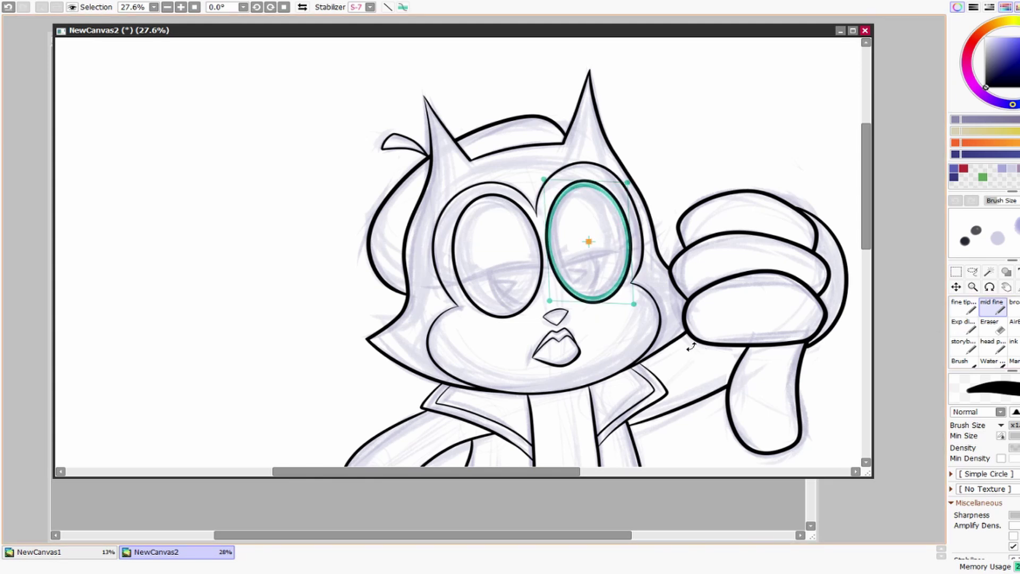
pyautogui.hotkey('ctrl', 'r')
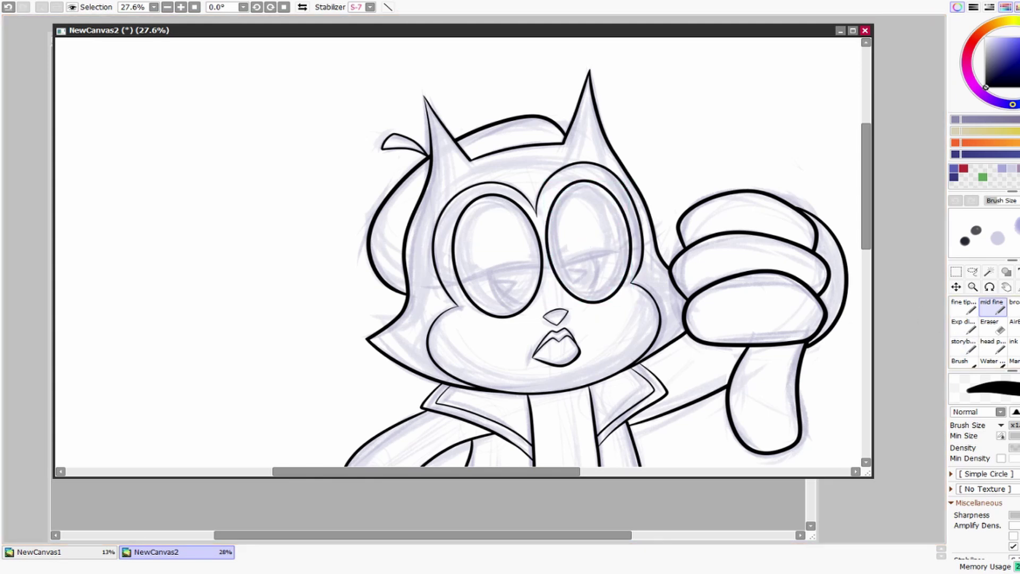
# Step: Hide the sketch, lasso both eyes and squash them slightly while moving them up-left
pyautogui.click(973, 286)
pyautogui.moveTo(527, 316)
pyautogui.mouseDown()
pyautogui.moveTo(457, 317)
pyautogui.moveTo(663, 267)
pyautogui.mouseUp()
pyautogui.scroll(1, 663, 267)
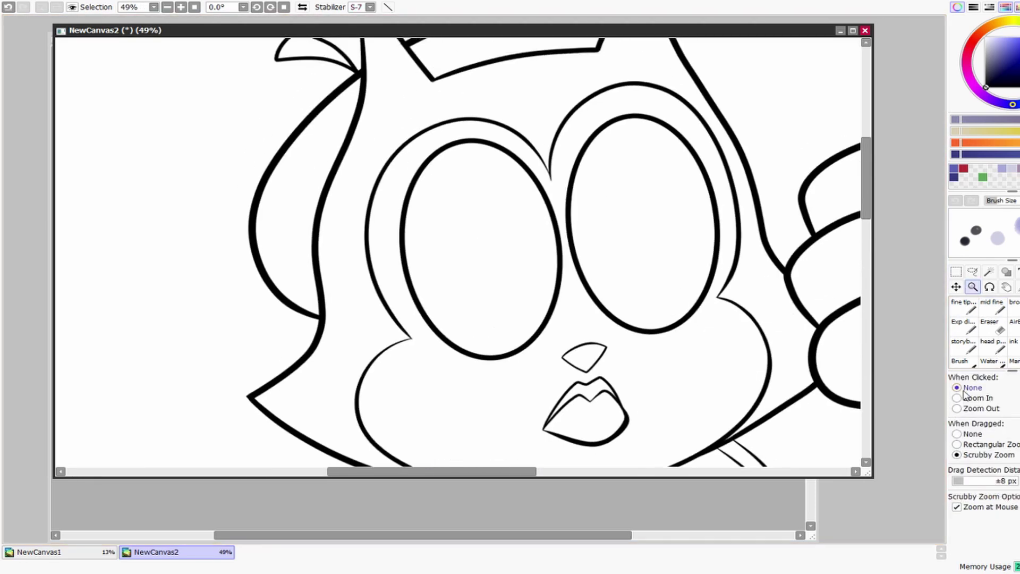
pyautogui.click(971, 272)
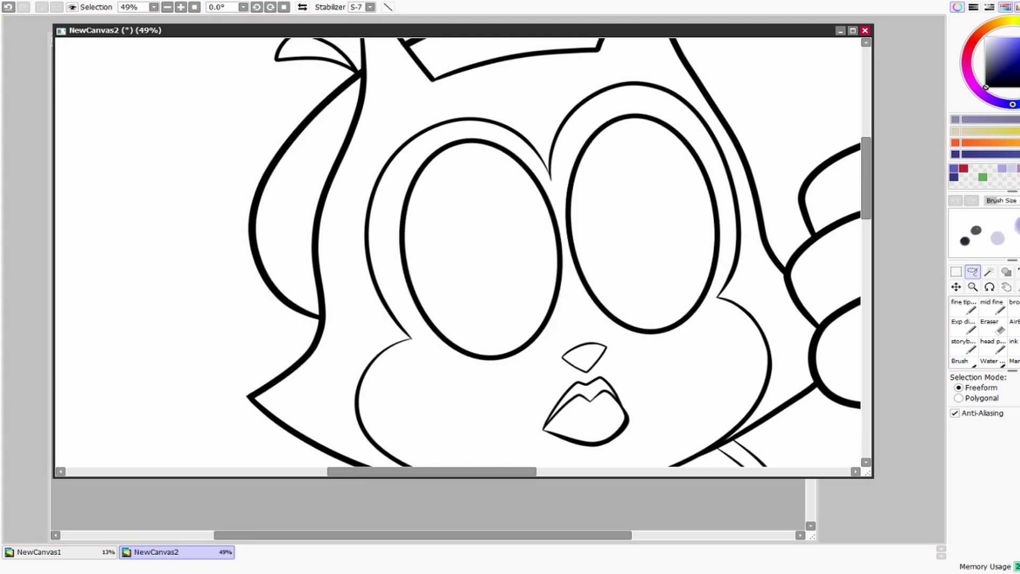
pyautogui.moveTo(531, 85)
pyautogui.mouseDown()
pyautogui.moveTo(396, 159)
pyautogui.moveTo(712, 372)
pyautogui.moveTo(499, 85)
pyautogui.mouseUp()
pyautogui.hotkey('ctrl', 't')
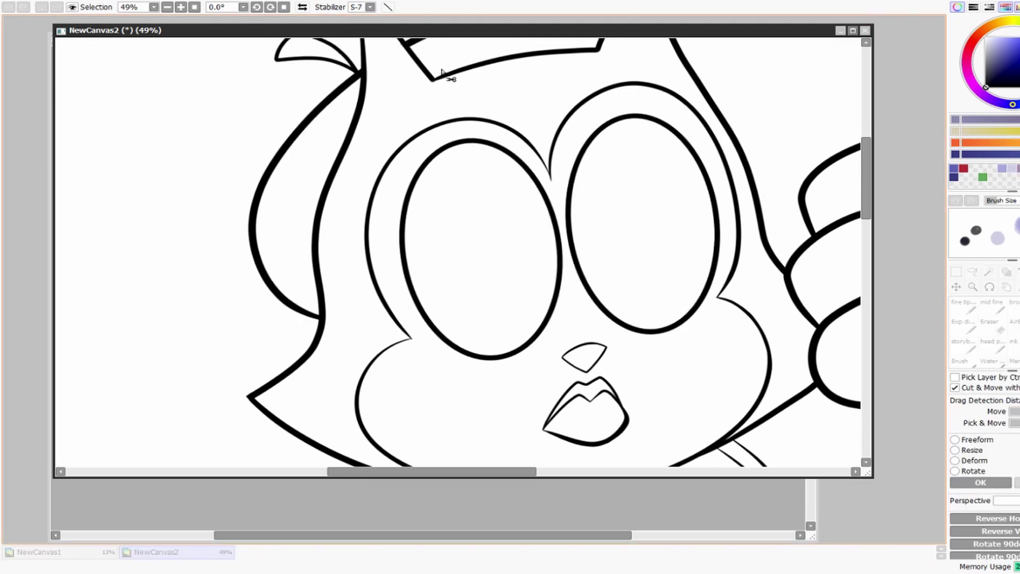
pyautogui.moveTo(587, 269); pyautogui.dragTo(583, 260)
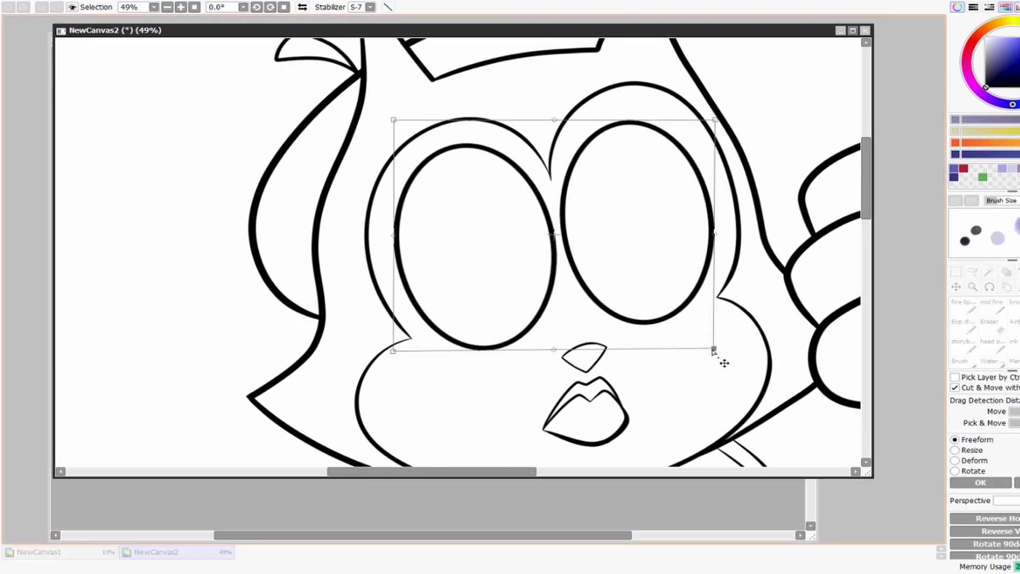
pyautogui.moveTo(719, 357); pyautogui.dragTo(715, 348)
pyautogui.press('Return')
# Step: Show the sketch again and ink a curved eyelid line across the left eye
pyautogui.scroll(-3, 691, 292)
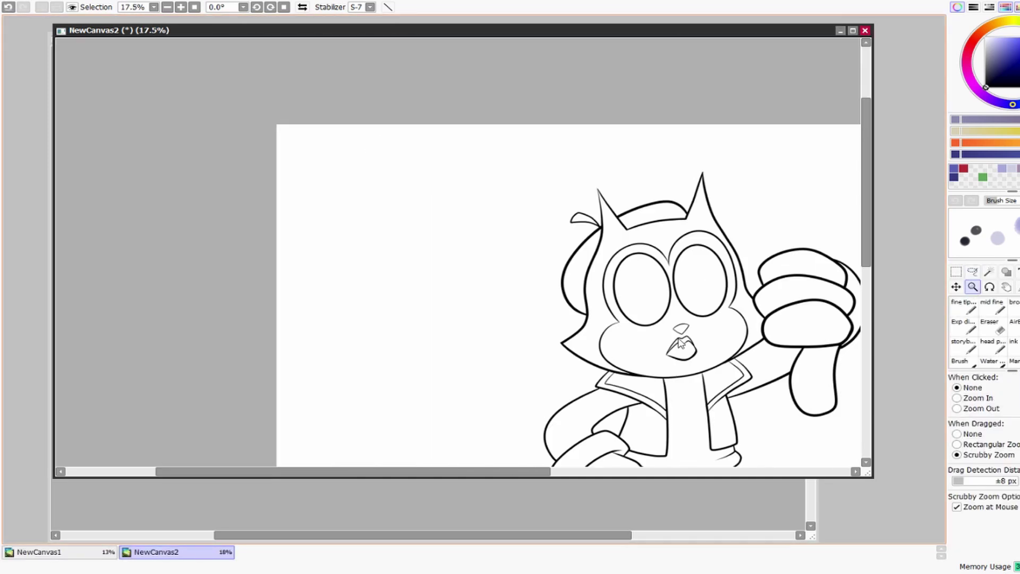
pyautogui.moveTo(691, 292); pyautogui.dragTo(683, 223)
pyautogui.scroll(5, 569, 273)
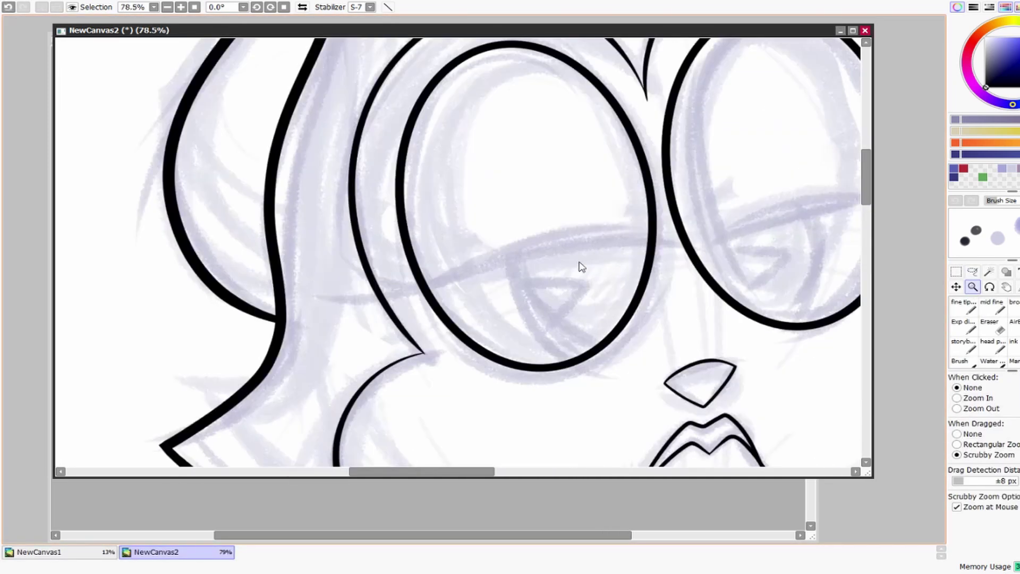
pyautogui.click(967, 313)
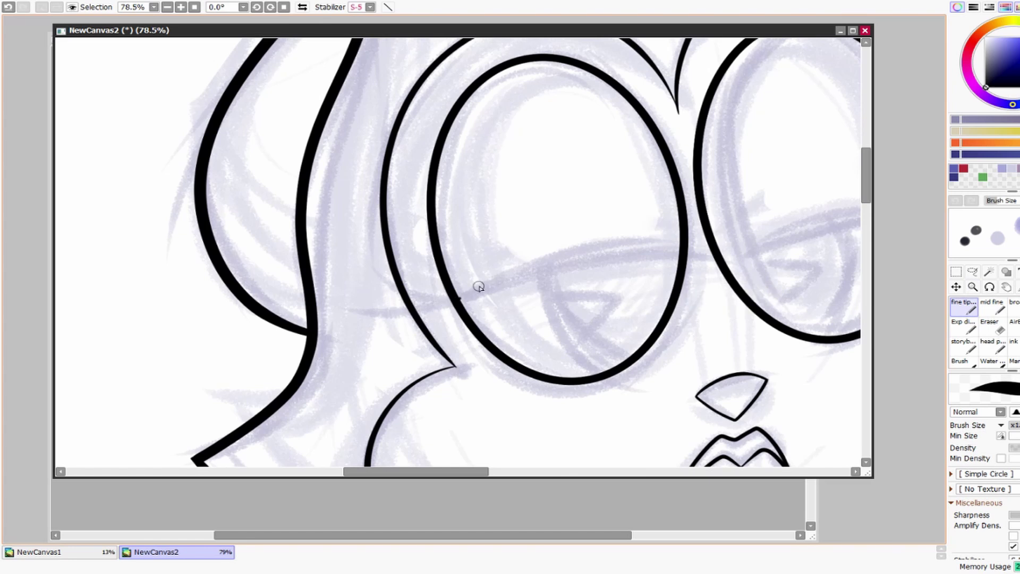
pyautogui.moveTo(504, 274); pyautogui.dragTo(668, 243)
pyautogui.hotkey('ctrl', 'z')
pyautogui.moveTo(459, 297)
pyautogui.mouseDown()
pyautogui.moveTo(628, 241)
pyautogui.moveTo(681, 243)
pyautogui.mouseUp()
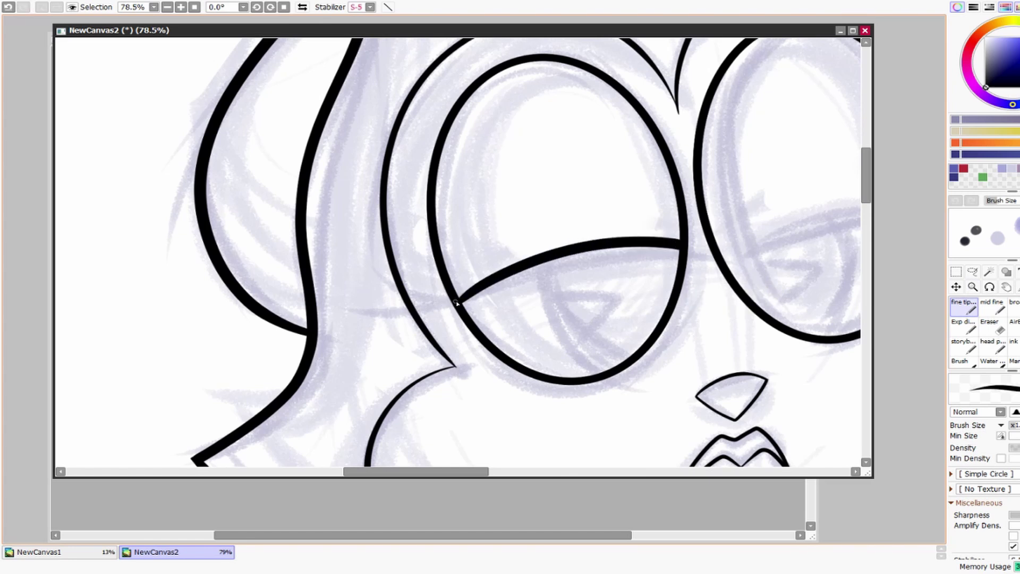
# Step: Thicken the left eyelid and draw the eyelid across the right eye, undoing trial strokes
pyautogui.moveTo(459, 297); pyautogui.dragTo(542, 244)
pyautogui.hotkey('ctrl', 'z')
pyautogui.moveTo(451, 303)
pyautogui.mouseDown()
pyautogui.moveTo(547, 241)
pyautogui.moveTo(681, 240)
pyautogui.moveTo(481, 283)
pyautogui.moveTo(597, 237)
pyautogui.moveTo(681, 243)
pyautogui.mouseUp()
pyautogui.hotkey('ctrl', 'z')
pyautogui.moveTo(706, 277)
pyautogui.mouseDown()
pyautogui.moveTo(732, 316)
pyautogui.moveTo(680, 260)
pyautogui.moveTo(744, 270)
pyautogui.mouseUp()
pyautogui.moveTo(530, 301)
pyautogui.mouseDown()
pyautogui.moveTo(667, 253)
pyautogui.moveTo(740, 263)
pyautogui.moveTo(627, 259)
pyautogui.moveTo(749, 266)
pyautogui.moveTo(565, 315)
pyautogui.mouseUp()
pyautogui.hotkey('ctrl', 'z')
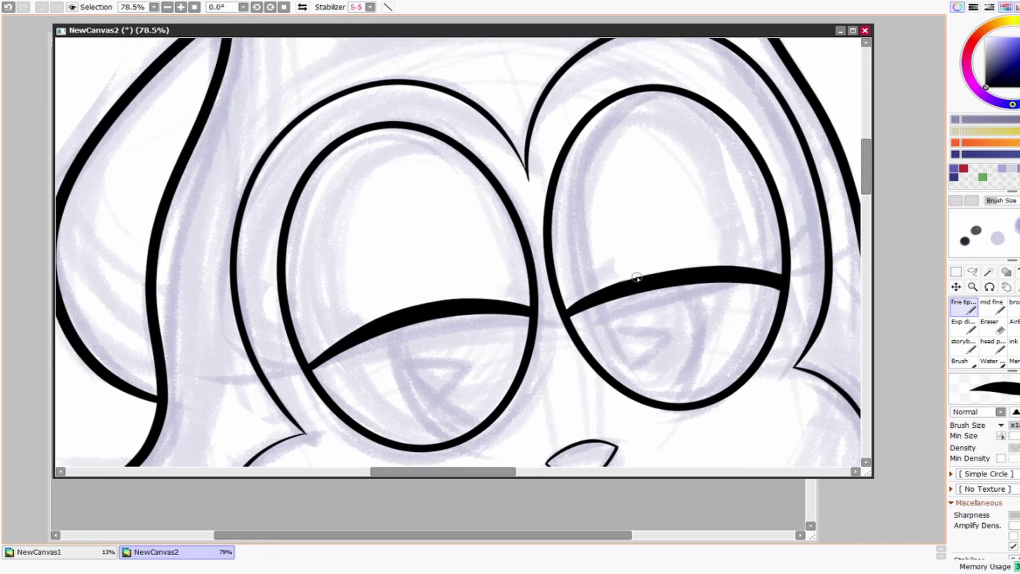
# Step: Extend both lids outward and add flicked lashes above both eyelids
pyautogui.moveTo(378, 367); pyautogui.dragTo(521, 298)
pyautogui.moveTo(346, 291)
pyautogui.mouseDown()
pyautogui.moveTo(440, 303)
pyautogui.moveTo(472, 292)
pyautogui.moveTo(518, 249)
pyautogui.mouseUp()
pyautogui.hotkey('ctrl', 'z')
pyautogui.moveTo(356, 261); pyautogui.dragTo(428, 286)
pyautogui.hscroll(5, 654, 240)
pyautogui.moveTo(695, 225); pyautogui.dragTo(611, 249)
pyautogui.hotkey('ctrl', 'z')
pyautogui.moveTo(725, 186)
pyautogui.mouseDown()
pyautogui.moveTo(677, 229)
pyautogui.moveTo(605, 248)
pyautogui.mouseUp()
pyautogui.moveTo(702, 153)
pyautogui.mouseDown()
pyautogui.moveTo(567, 243)
pyautogui.moveTo(707, 231)
pyautogui.mouseUp()
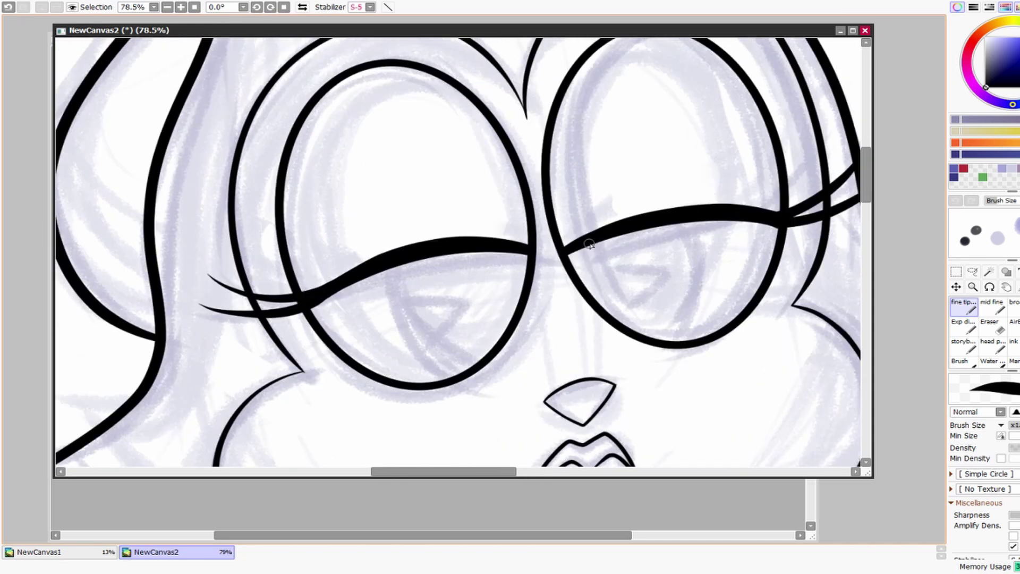
pyautogui.moveTo(309, 282)
pyautogui.mouseDown()
pyautogui.moveTo(287, 365)
pyautogui.moveTo(467, 312)
pyautogui.mouseUp()
pyautogui.moveTo(556, 316); pyautogui.dragTo(736, 274)
# Step: Draw the curved iris edges inside the left and right eyes
pyautogui.moveTo(374, 338)
pyautogui.mouseDown()
pyautogui.moveTo(417, 200)
pyautogui.moveTo(475, 331)
pyautogui.mouseUp()
pyautogui.hotkey('ctrl', 'z')
pyautogui.moveTo(414, 208)
pyautogui.mouseDown()
pyautogui.moveTo(433, 293)
pyautogui.moveTo(474, 327)
pyautogui.mouseUp()
pyautogui.moveTo(712, 162)
pyautogui.mouseDown()
pyautogui.moveTo(716, 250)
pyautogui.moveTo(693, 282)
pyautogui.moveTo(723, 250)
pyautogui.moveTo(697, 290)
pyautogui.mouseUp()
pyautogui.hotkey('ctrl', 'z')
# Step: Fill both irises solid black and erase zigzag highlights into them
pyautogui.click(654, 234)
pyautogui.click(478, 266)
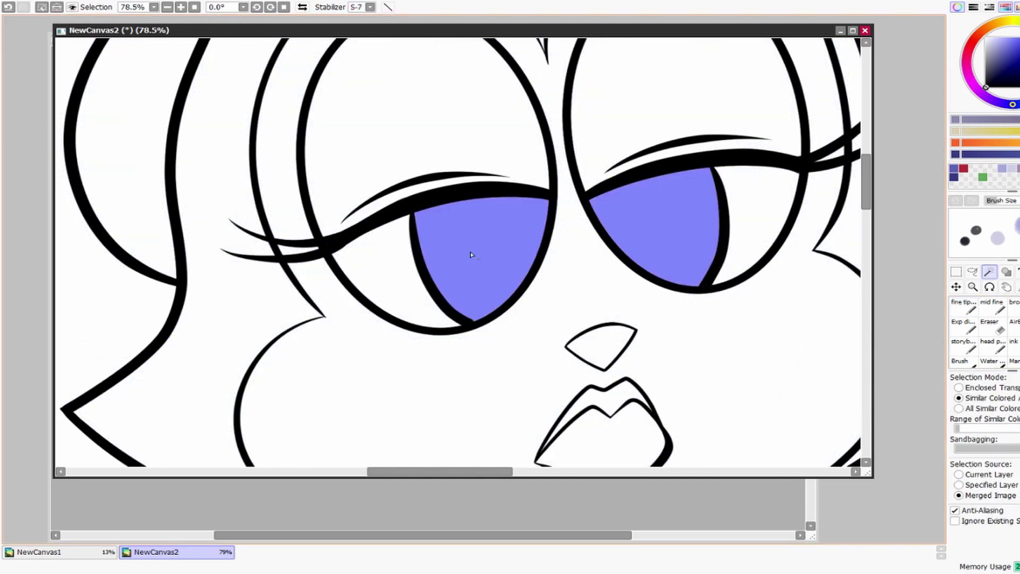
pyautogui.hotkey('ctrl', 'f')
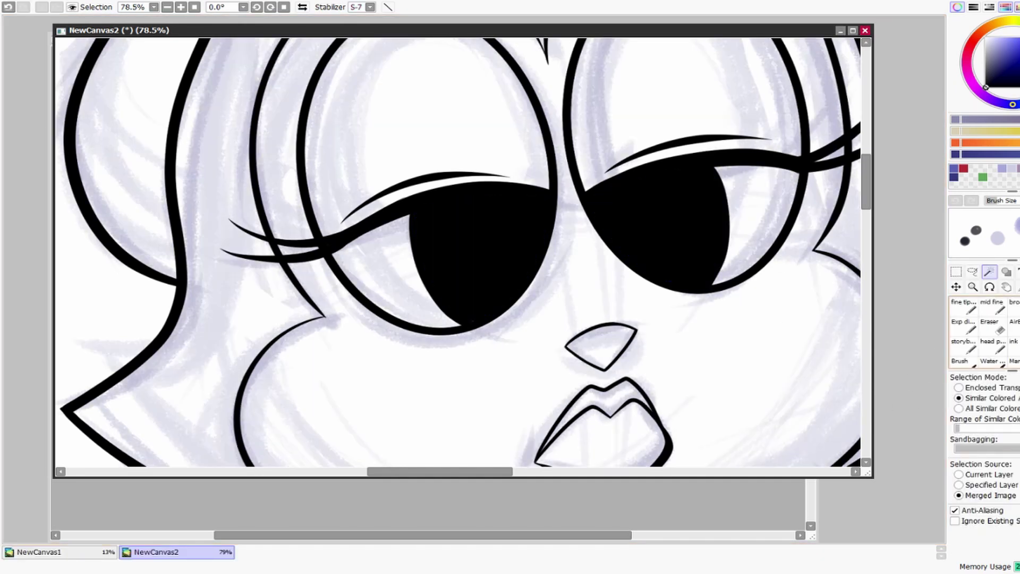
pyautogui.click(990, 325)
pyautogui.moveTo(413, 256)
pyautogui.mouseDown()
pyautogui.moveTo(468, 257)
pyautogui.moveTo(406, 298)
pyautogui.mouseUp()
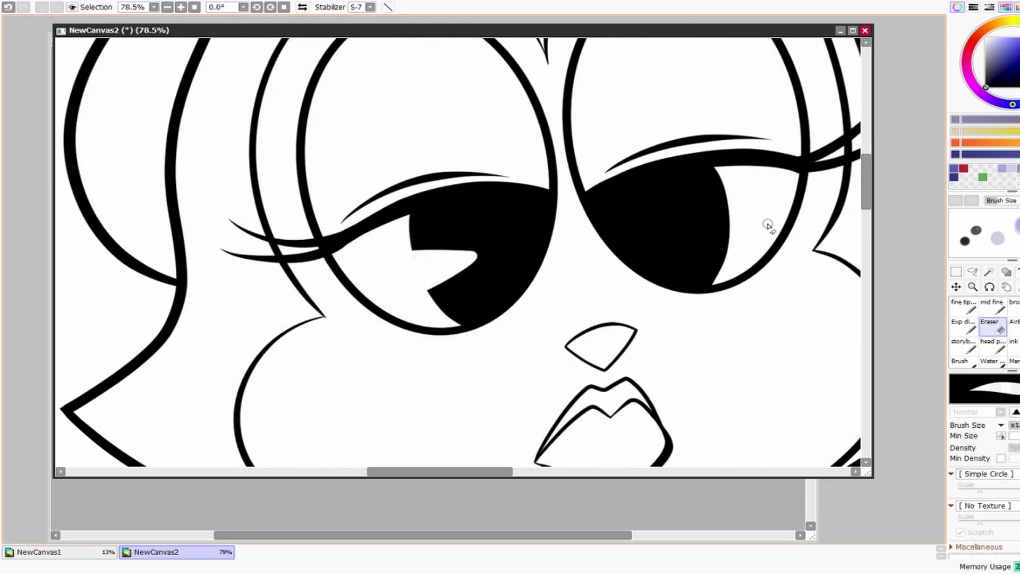
pyautogui.hotkey('ctrl', 'z')
pyautogui.moveTo(727, 195)
pyautogui.mouseDown()
pyautogui.moveTo(674, 222)
pyautogui.moveTo(728, 228)
pyautogui.moveTo(731, 203)
pyautogui.mouseUp()
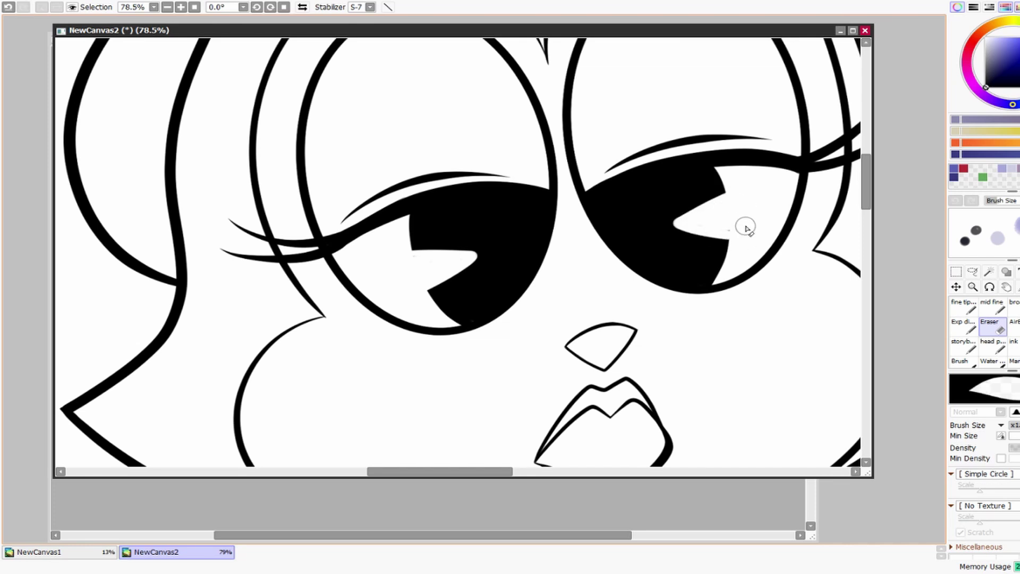
# Step: Zoom in on the left eye and stroke the highlight's top edge, undoing and redoing it
pyautogui.hotkey('ctrl', 'space')
pyautogui.click(479, 266)
pyautogui.press('e')
pyautogui.moveTo(386, 322); pyautogui.dragTo(473, 257)
pyautogui.hotkey('ctrl', 'z')
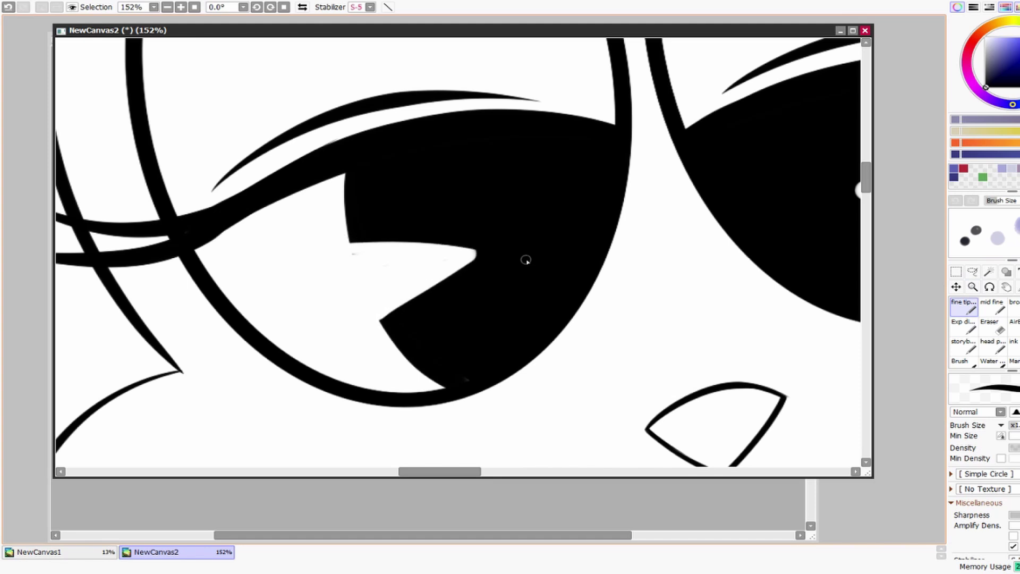
pyautogui.hotkey('ctrl', 'z')
pyautogui.hotkey('ctrl', 'y')
pyautogui.hotkey('ctrl', 'z')
pyautogui.hotkey('ctrl', 'y')
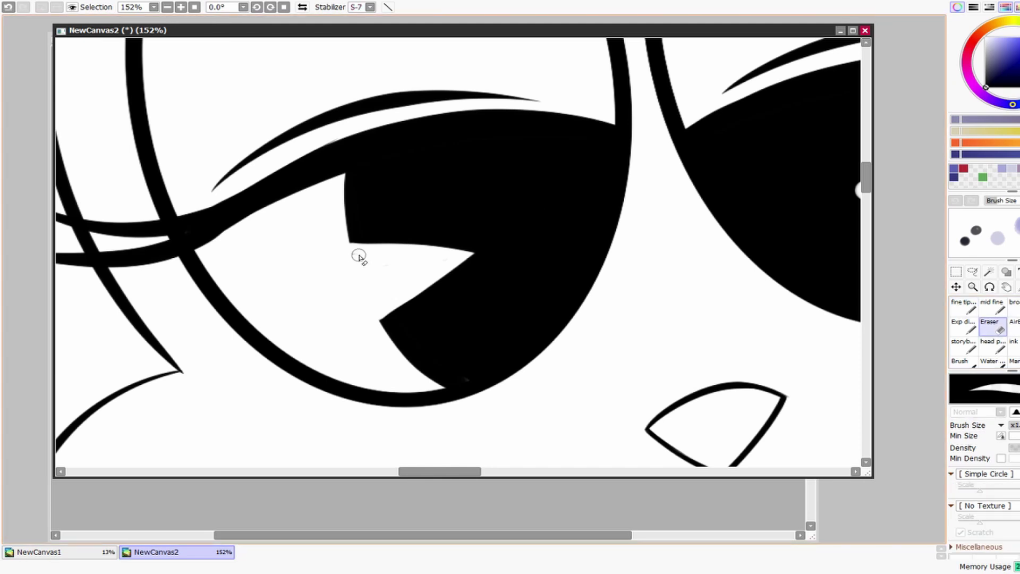
# Step: Flip the canvas horizontally and clean up the highlight notch's upper and lower edges
pyautogui.press('h')
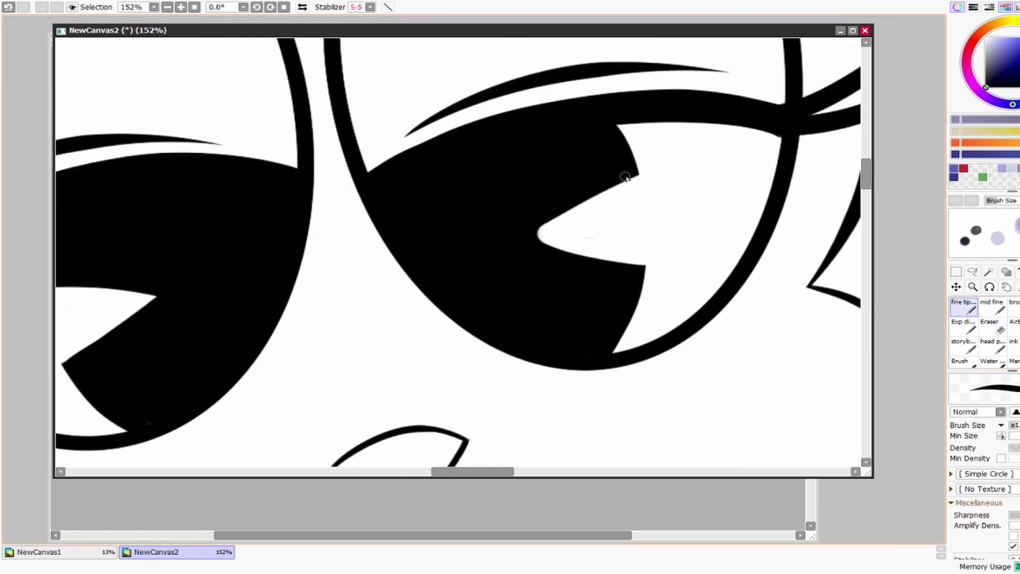
pyautogui.moveTo(630, 171); pyautogui.dragTo(537, 236)
pyautogui.hotkey('ctrl', 'z')
pyautogui.hotkey('ctrl', 'y')
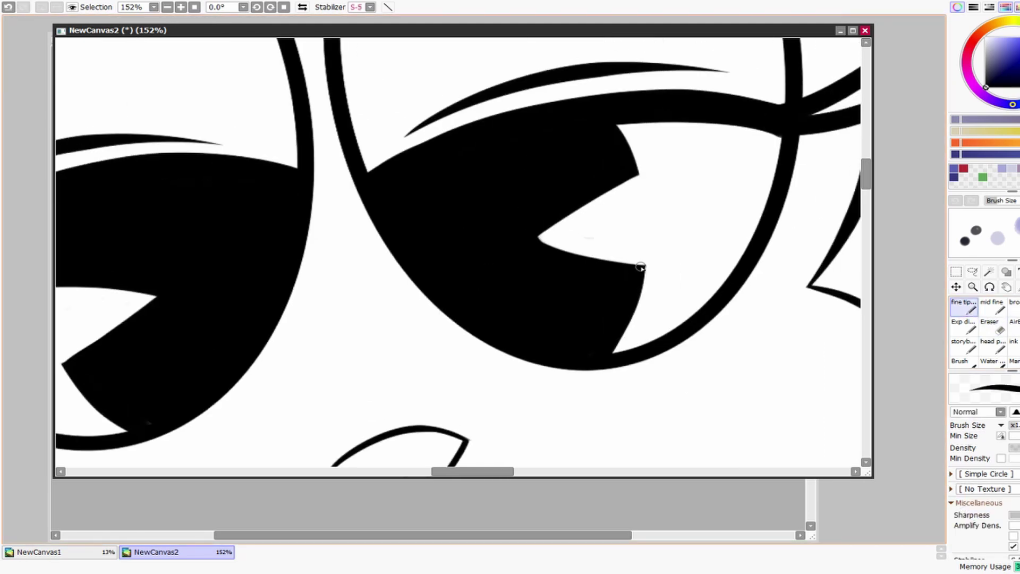
pyautogui.hotkey('ctrl', 'z')
pyautogui.hotkey('ctrl', 'y')
pyautogui.hotkey('ctrl', 'z')
# Step: Zoom in on the face and extend the lip corner line with a tapered stroke
pyautogui.click(973, 286)
pyautogui.moveTo(706, 340); pyautogui.dragTo(875, 434)
pyautogui.moveTo(588, 208); pyautogui.dragTo(616, 212)
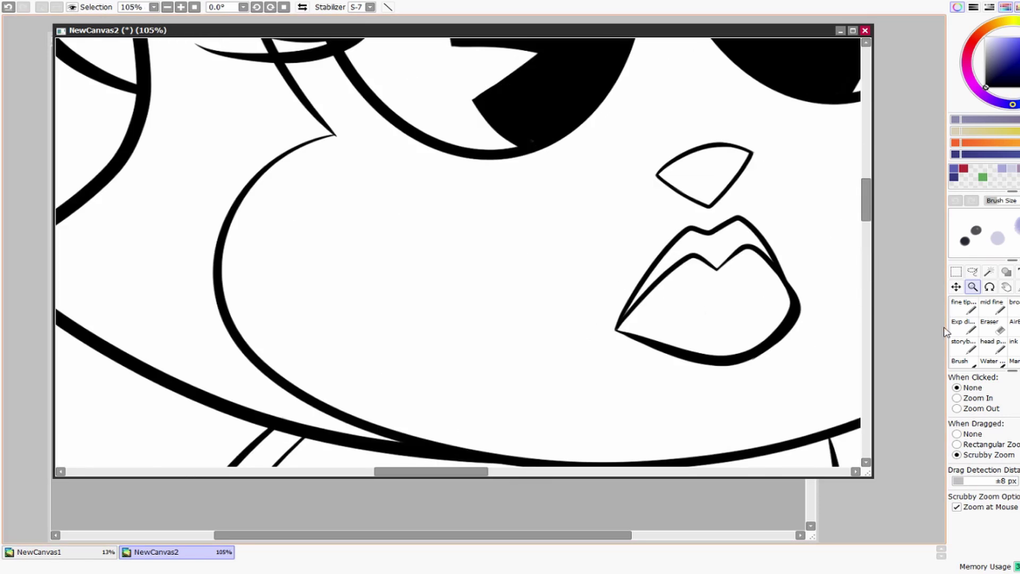
pyautogui.click(964, 307)
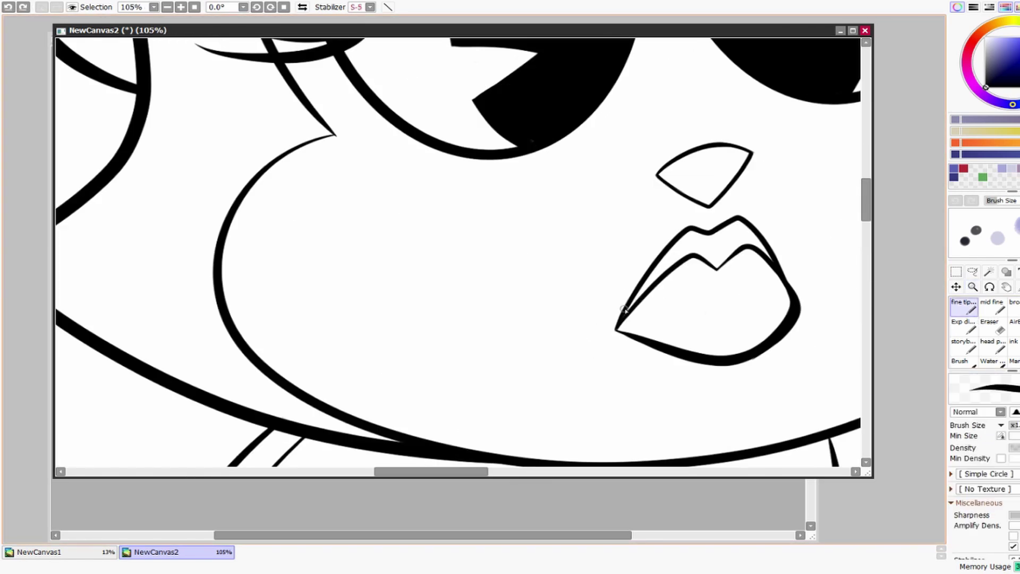
pyautogui.moveTo(763, 312); pyautogui.dragTo(717, 267)
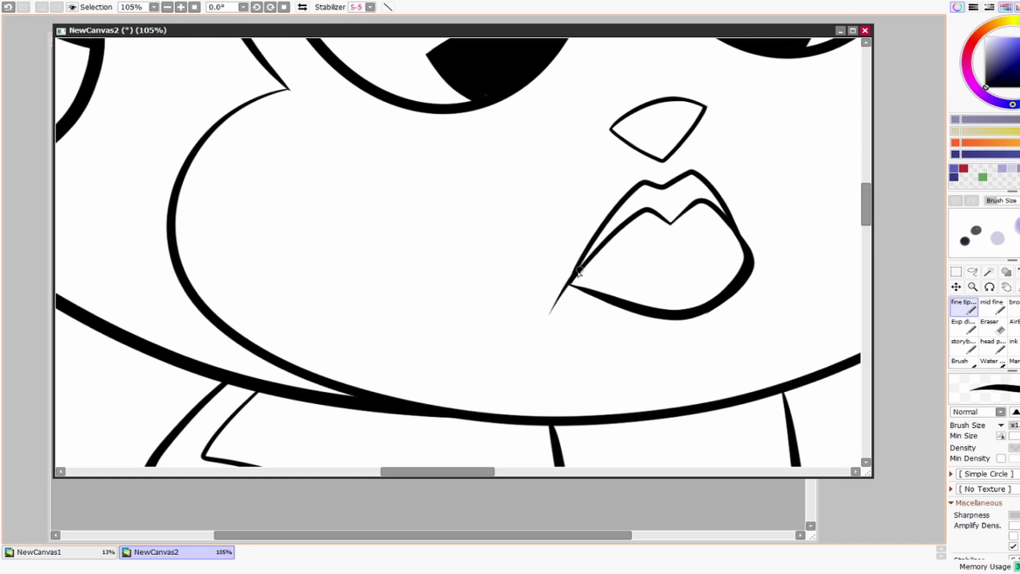
pyautogui.moveTo(764, 252)
pyautogui.mouseDown()
pyautogui.moveTo(661, 317)
pyautogui.moveTo(672, 340)
pyautogui.mouseUp()
pyautogui.moveTo(539, 267)
pyautogui.mouseDown()
pyautogui.moveTo(457, 268)
pyautogui.moveTo(744, 307)
pyautogui.moveTo(622, 305)
pyautogui.moveTo(641, 305)
pyautogui.mouseUp()
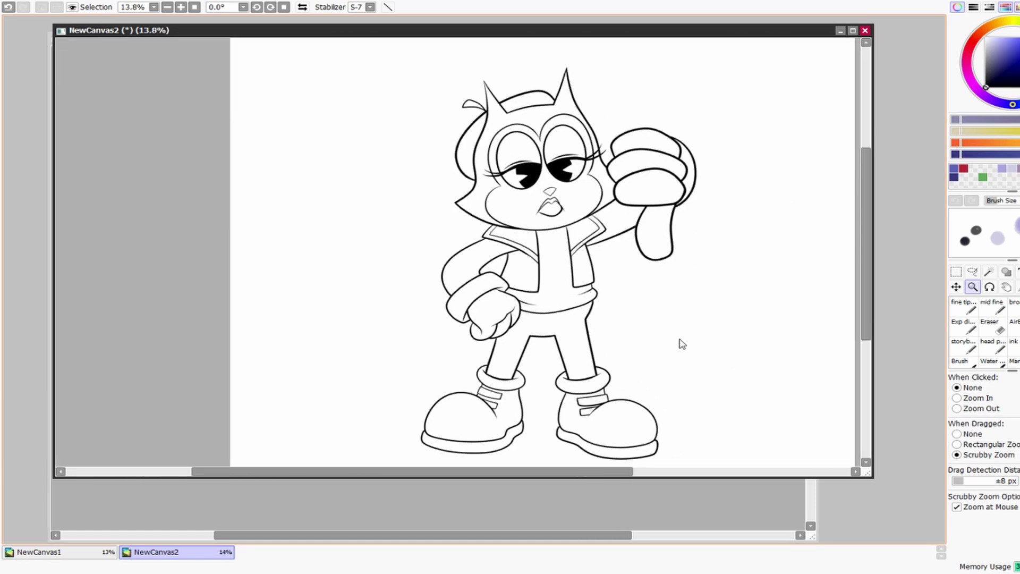
# Step: Try several looping tail strokes left of the hip, undoing each attempt
pyautogui.scroll(3, 449, 403)
pyautogui.click(963, 306)
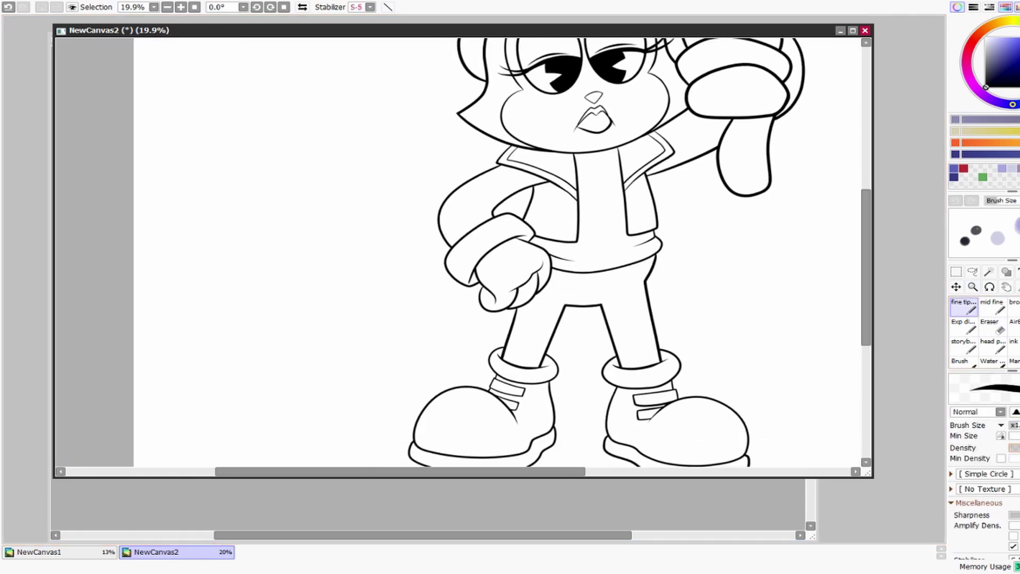
pyautogui.moveTo(563, 236); pyautogui.dragTo(337, 312)
pyautogui.hotkey('ctrl', 'z')
pyautogui.moveTo(588, 235)
pyautogui.mouseDown()
pyautogui.moveTo(358, 351)
pyautogui.moveTo(499, 319)
pyautogui.mouseUp()
pyautogui.hotkey('ctrl', 'z')
pyautogui.moveTo(615, 321); pyautogui.dragTo(645, 292)
pyautogui.moveTo(558, 229)
pyautogui.mouseDown()
pyautogui.moveTo(392, 365)
pyautogui.moveTo(372, 394)
pyautogui.mouseUp()
pyautogui.hotkey('ctrl', 'z')
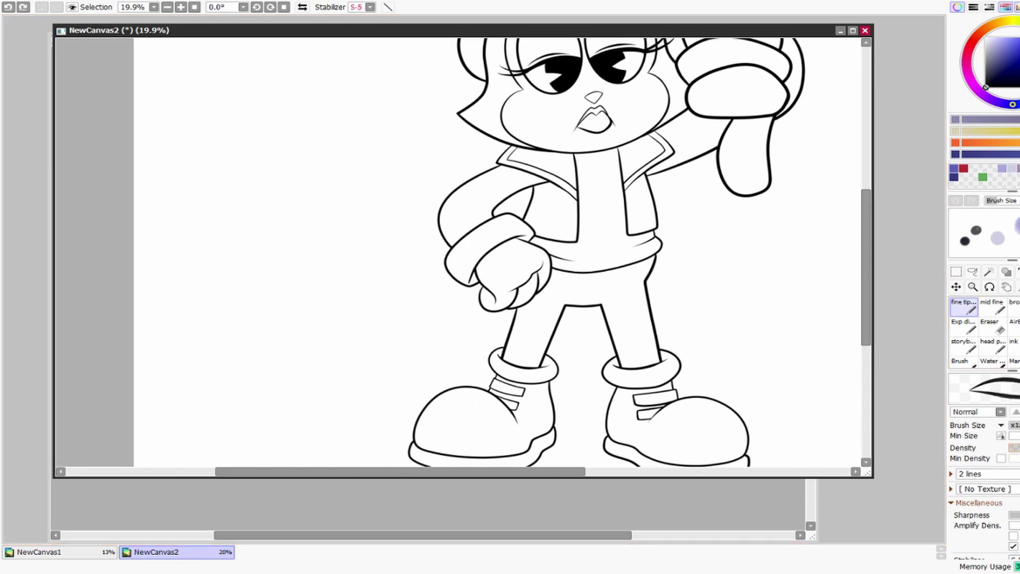
pyautogui.moveTo(587, 219)
pyautogui.mouseDown()
pyautogui.moveTo(337, 314)
pyautogui.moveTo(499, 393)
pyautogui.mouseUp()
pyautogui.hotkey('ctrl', 'z')
# Step: Fine-tune the brush size and retry the tail curving down-left from the hip, then undo
pyautogui.press(']')
pyautogui.press(']')
pyautogui.press('[')
pyautogui.press(']')
pyautogui.press('[')
pyautogui.press(']')
pyautogui.moveTo(581, 236)
pyautogui.mouseDown()
pyautogui.moveTo(359, 292)
pyautogui.moveTo(372, 371)
pyautogui.mouseUp()
pyautogui.hotkey('ctrl', 'z')
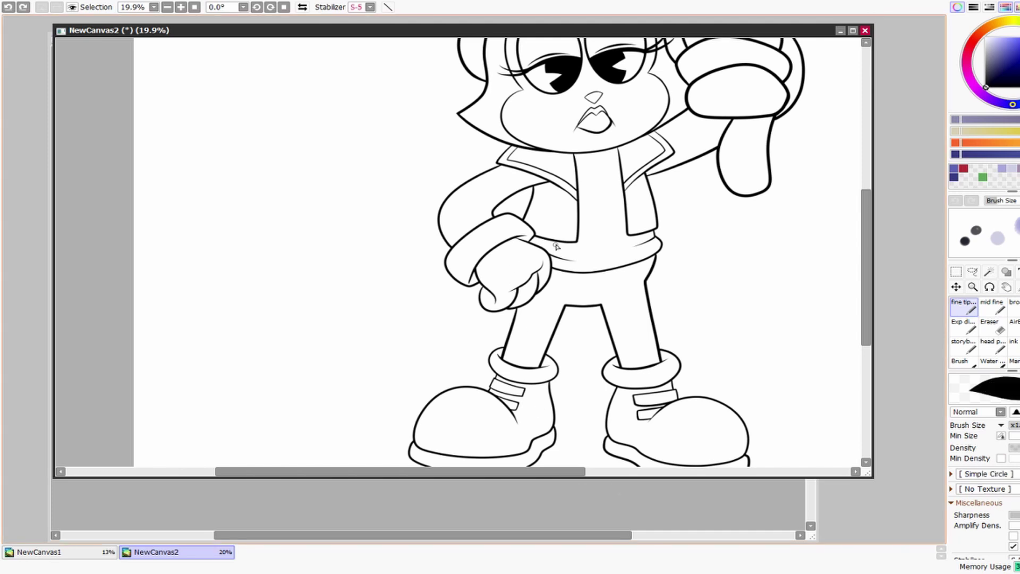
pyautogui.moveTo(466, 264); pyautogui.dragTo(361, 380)
pyautogui.hotkey('ctrl', 'z')
pyautogui.press('[')
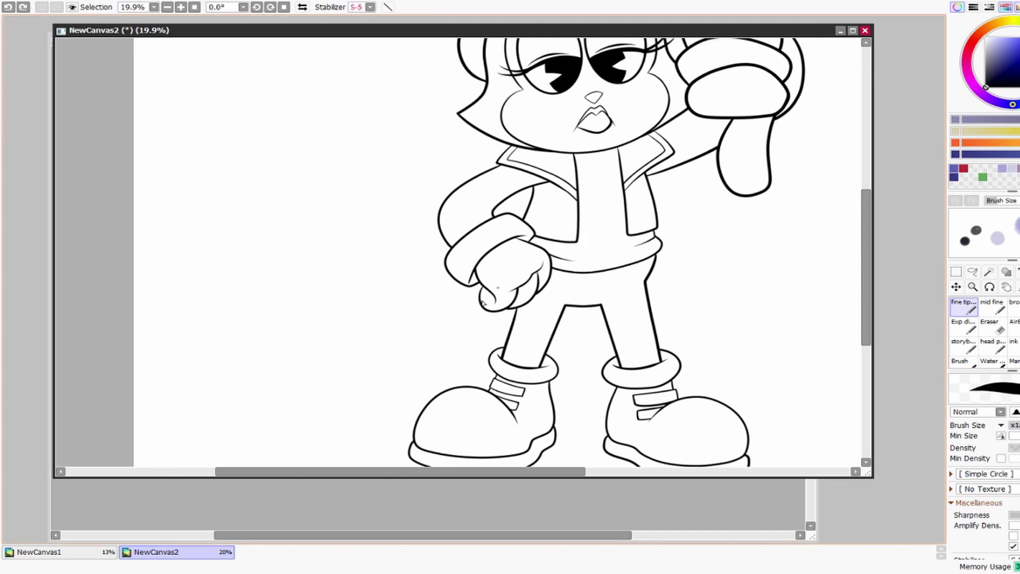
# Step: Draw a tail looping from the hip, then lasso and rotate it into place
pyautogui.moveTo(583, 243)
pyautogui.mouseDown()
pyautogui.moveTo(342, 250)
pyautogui.moveTo(376, 321)
pyautogui.moveTo(540, 234)
pyautogui.mouseUp()
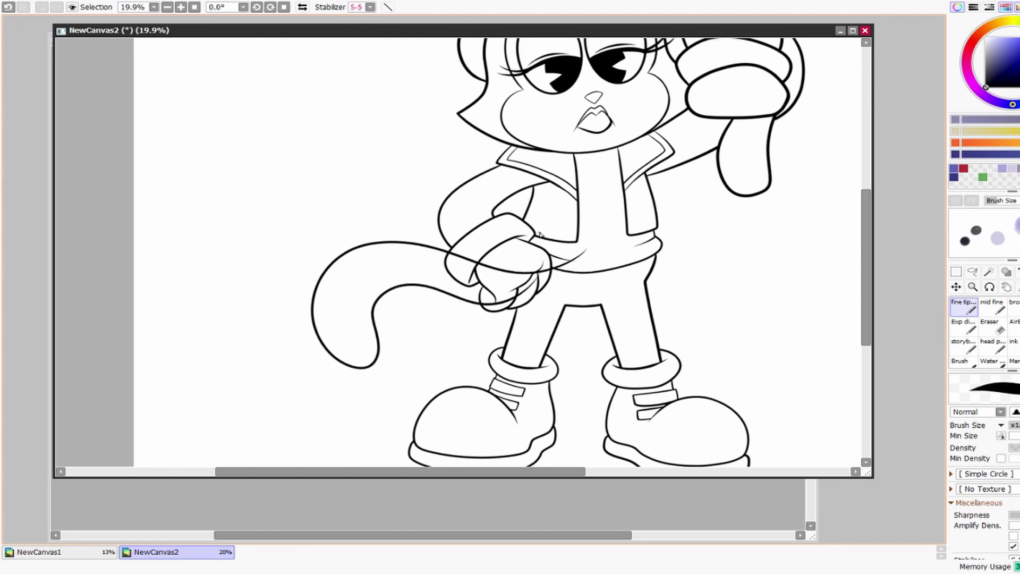
pyautogui.click(973, 287)
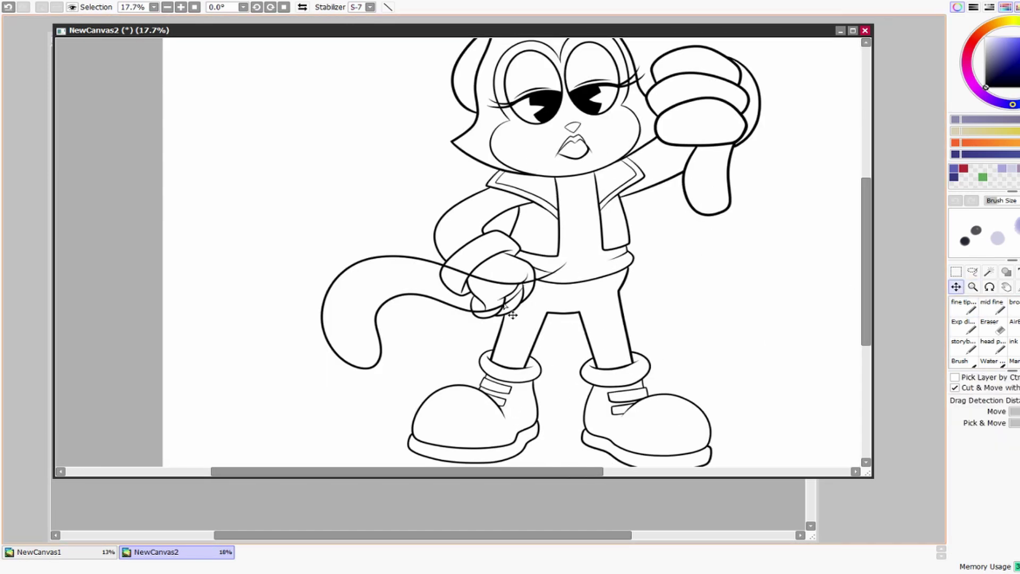
pyautogui.press('a')
pyautogui.moveTo(503, 212)
pyautogui.mouseDown()
pyautogui.moveTo(322, 271)
pyautogui.moveTo(577, 281)
pyautogui.mouseUp()
pyautogui.hotkey('ctrl', 't')
pyautogui.moveTo(585, 214)
pyautogui.mouseDown()
pyautogui.moveTo(595, 234)
pyautogui.moveTo(570, 286)
pyautogui.mouseUp()
pyautogui.press('Return')
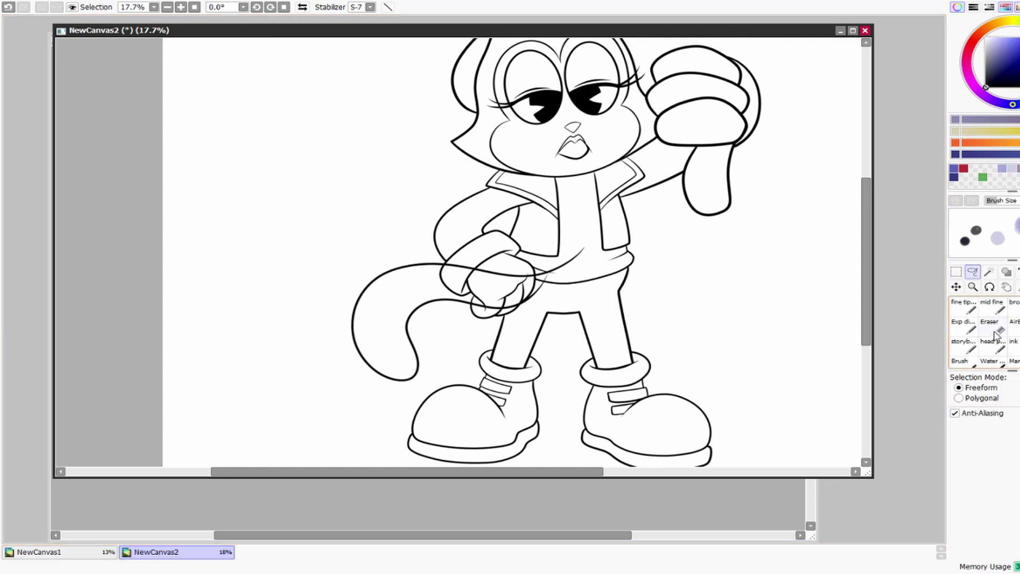
# Step: Erase the stray tail line across the waist and zoom in on the fist-tail join
pyautogui.press('e')
pyautogui.moveTo(568, 275); pyautogui.dragTo(518, 276)
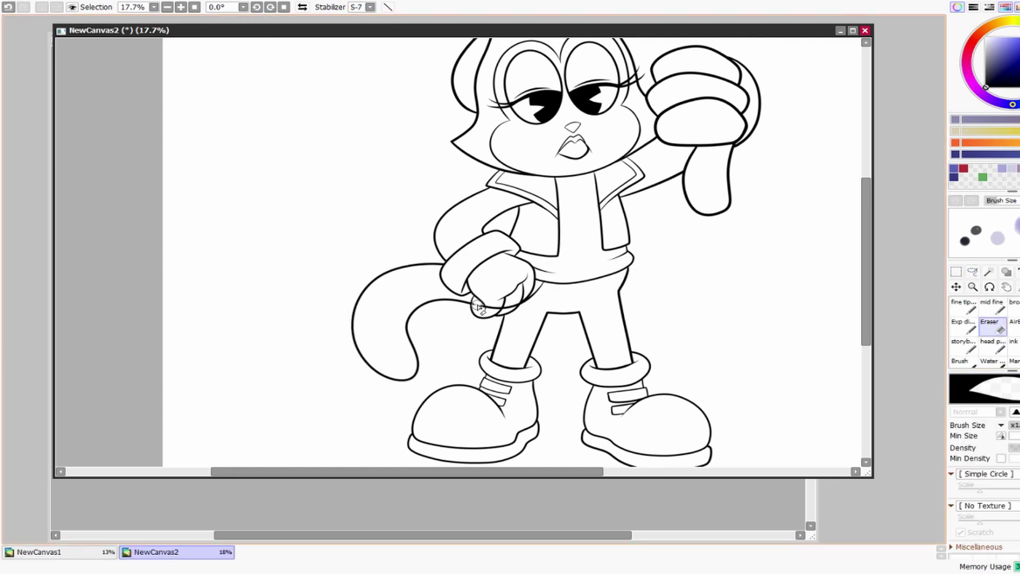
pyautogui.scroll(-2, 557, 270)
pyautogui.click(973, 286)
pyautogui.moveTo(429, 301); pyautogui.dragTo(575, 265)
# Step: Lasso the waist curve and warp it outward with Ctrl+T
pyautogui.click(972, 273)
pyautogui.moveTo(304, 248)
pyautogui.mouseDown()
pyautogui.moveTo(632, 282)
pyautogui.moveTo(611, 213)
pyautogui.mouseUp()
pyautogui.click(597, 154)
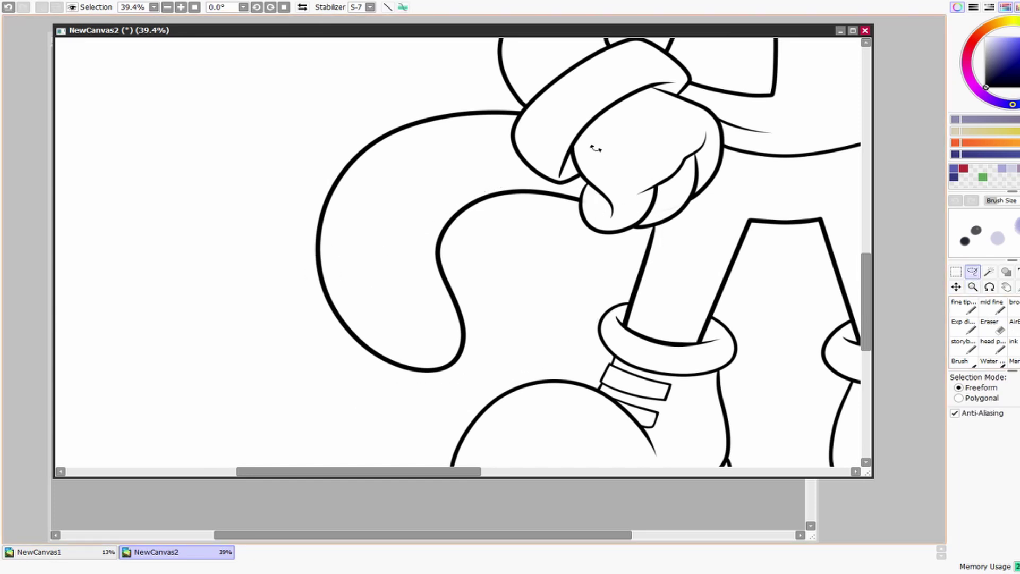
pyautogui.hotkey('ctrl', 't')
pyautogui.moveTo(648, 376); pyautogui.dragTo(670, 378)
pyautogui.moveTo(327, 387); pyautogui.dragTo(323, 388)
pyautogui.moveTo(310, 188); pyautogui.dragTo(315, 189)
pyautogui.press('Return')
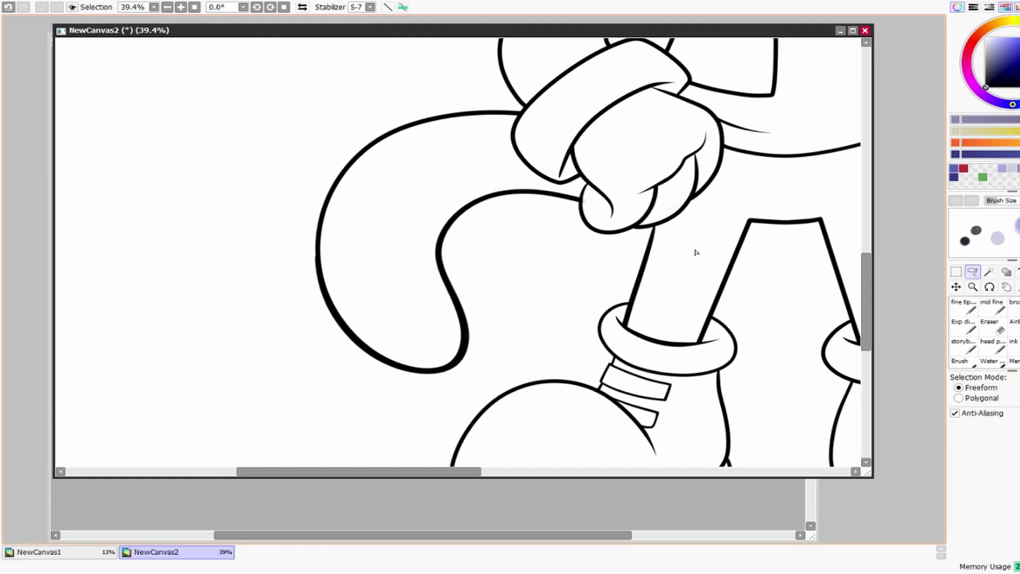
# Step: Erase leftover strokes around the tail curve, then frame the character's head
pyautogui.keyDown('ctrl'); pyautogui.click(348, 239); pyautogui.keyUp('ctrl')
pyautogui.press('e')
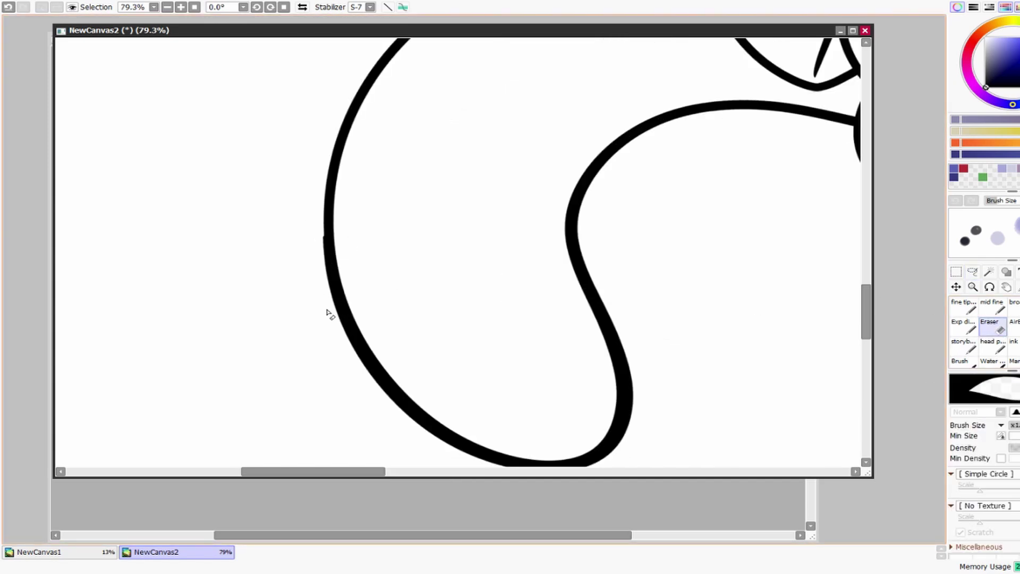
pyautogui.moveTo(590, 332); pyautogui.dragTo(400, 220)
pyautogui.moveTo(530, 363); pyautogui.dragTo(313, 243)
pyautogui.click(973, 287)
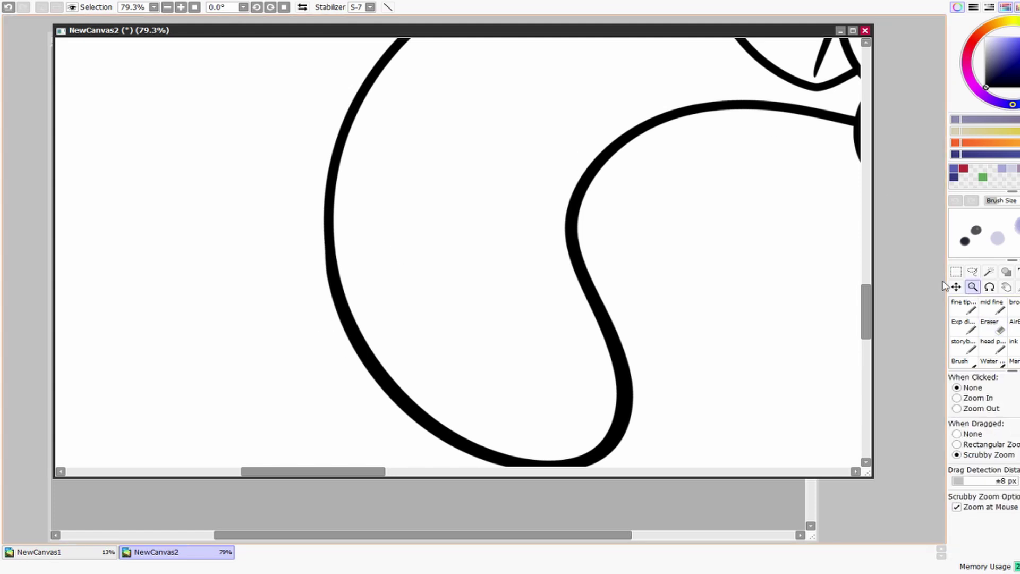
pyautogui.moveTo(850, 297); pyautogui.dragTo(682, 459)
pyautogui.moveTo(562, 123)
pyautogui.mouseDown()
pyautogui.moveTo(545, 189)
pyautogui.moveTo(549, 137)
pyautogui.moveTo(563, 137)
pyautogui.mouseUp()
# Step: Extend the beret's lower line past its corner with the fine brush
pyautogui.press('b')
pyautogui.moveTo(330, 235); pyautogui.dragTo(472, 173)
pyautogui.hotkey('ctrl', 'z')
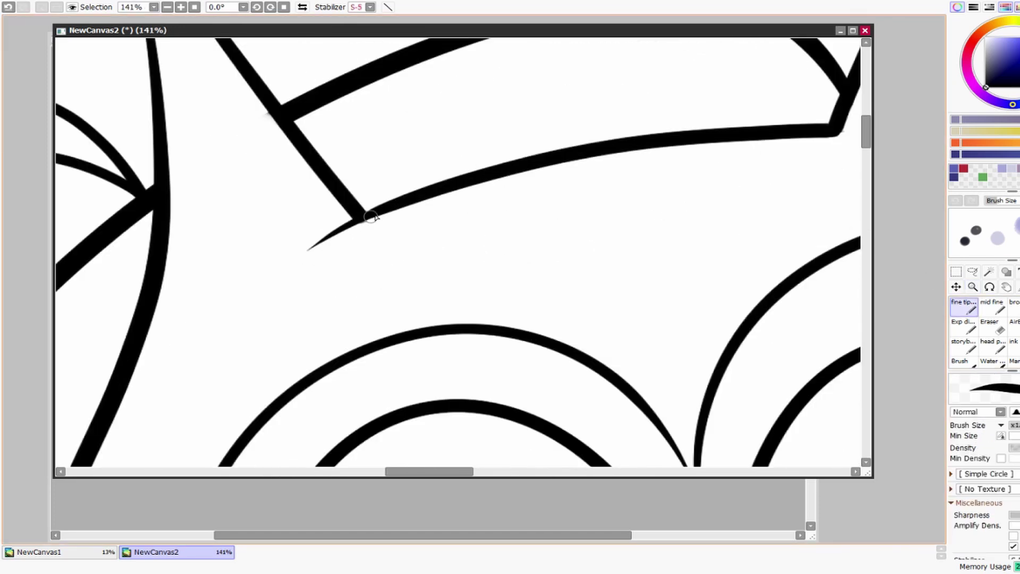
pyautogui.hotkey('ctrl', 'z')
pyautogui.press('e')
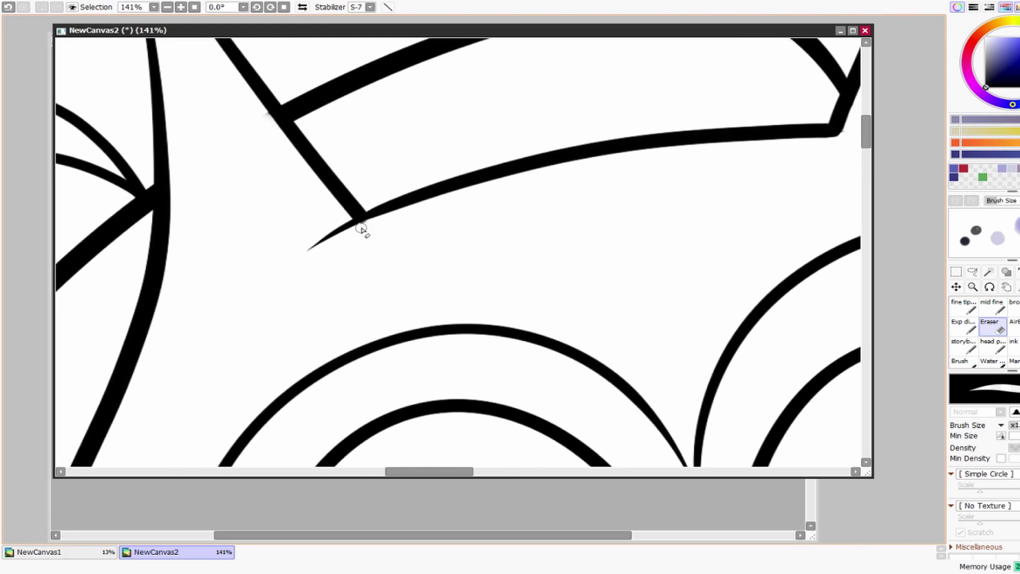
pyautogui.moveTo(368, 223); pyautogui.dragTo(414, 353)
pyautogui.press('b')
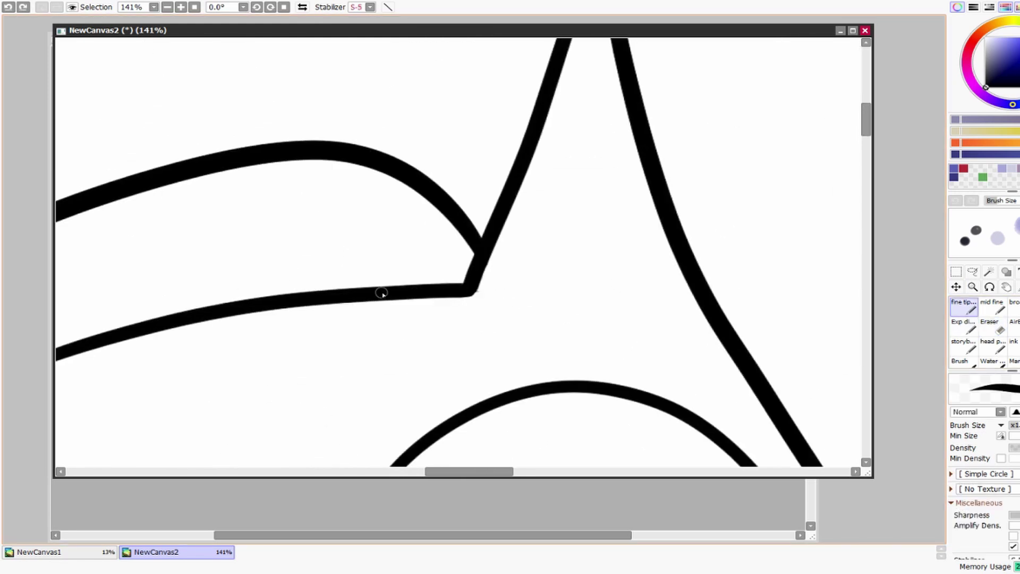
pyautogui.moveTo(396, 293); pyautogui.dragTo(579, 299)
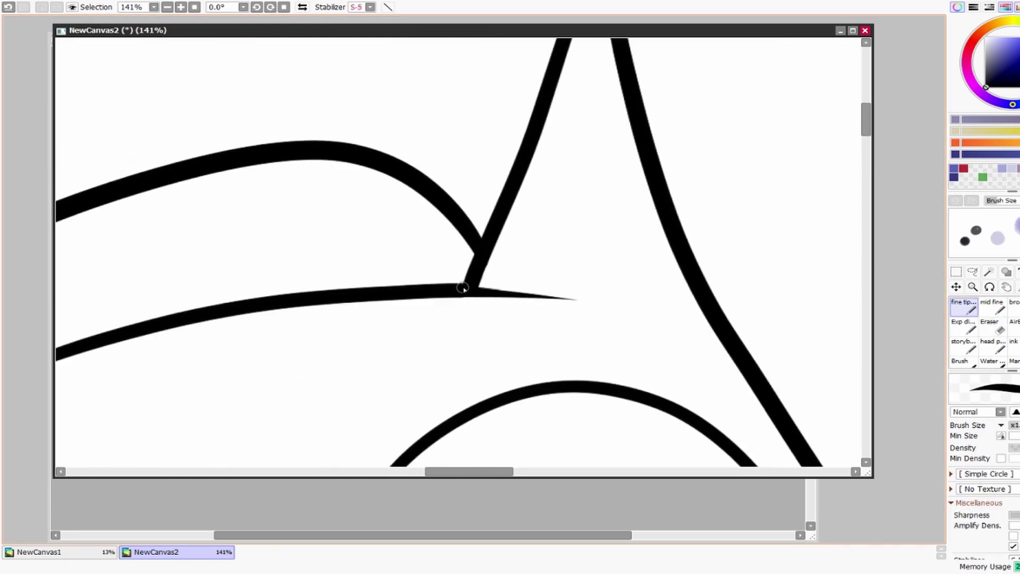
pyautogui.hotkey('ctrl', 'space')
pyautogui.moveTo(460, 288); pyautogui.dragTo(664, 374)
# Step: Fill the jacket sleeves, panels and lapels with solid black
pyautogui.press('w')
pyautogui.click(398, 260)
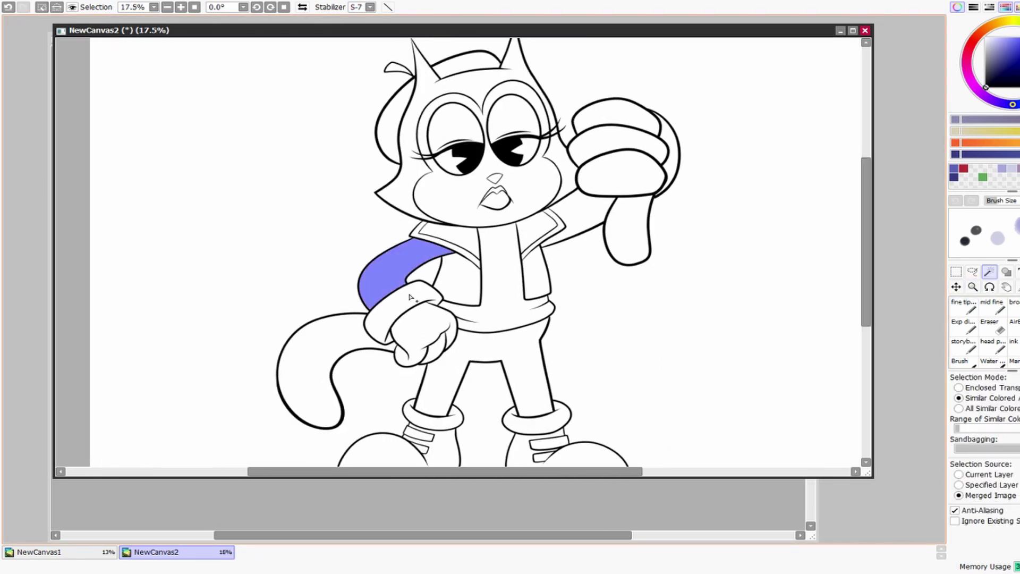
pyautogui.click(462, 276)
pyautogui.click(396, 319)
pyautogui.click(536, 260)
pyautogui.click(537, 233)
pyautogui.click(449, 236)
pyautogui.click(586, 222)
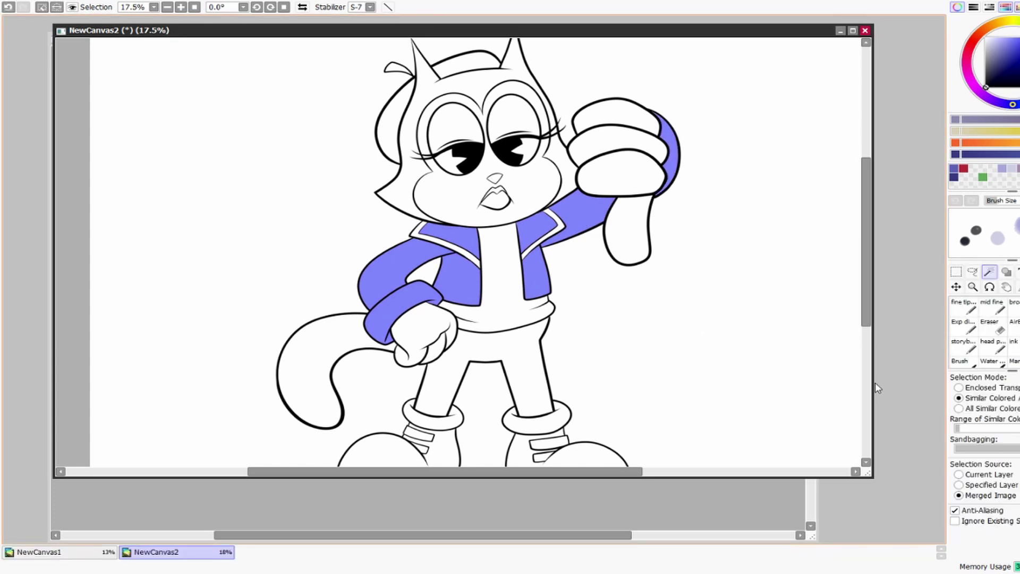
pyautogui.hotkey('ctrl', 'f')
pyautogui.hotkey('ctrl', 'd')
# Step: Crop the canvas to a rectangle drawn closely around the character
pyautogui.click(973, 287)
pyautogui.press('-')
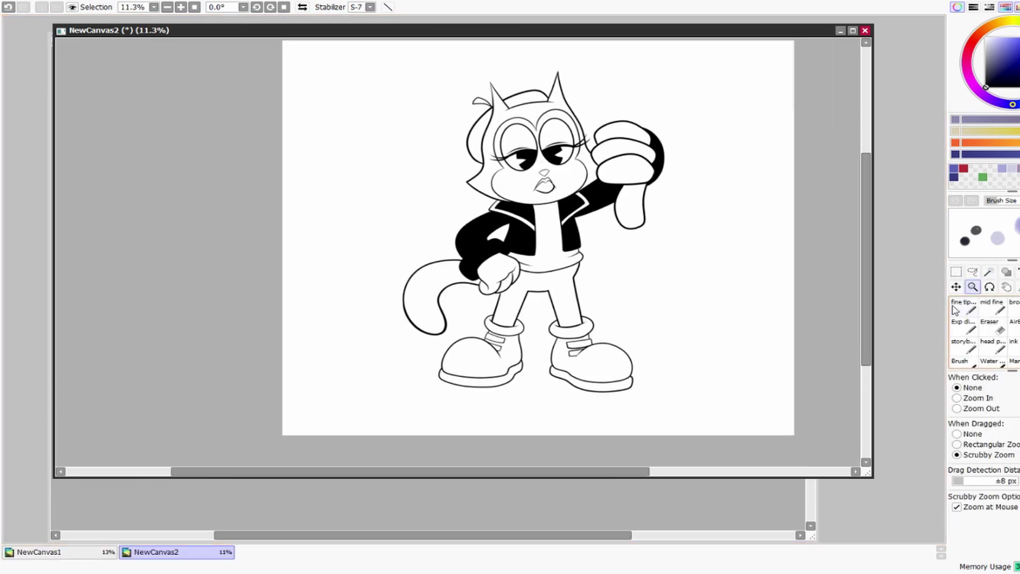
pyautogui.press('m')
pyautogui.moveTo(369, 58); pyautogui.dragTo(699, 405)
pyautogui.hotkey('ctrl', 'alt', 'x')
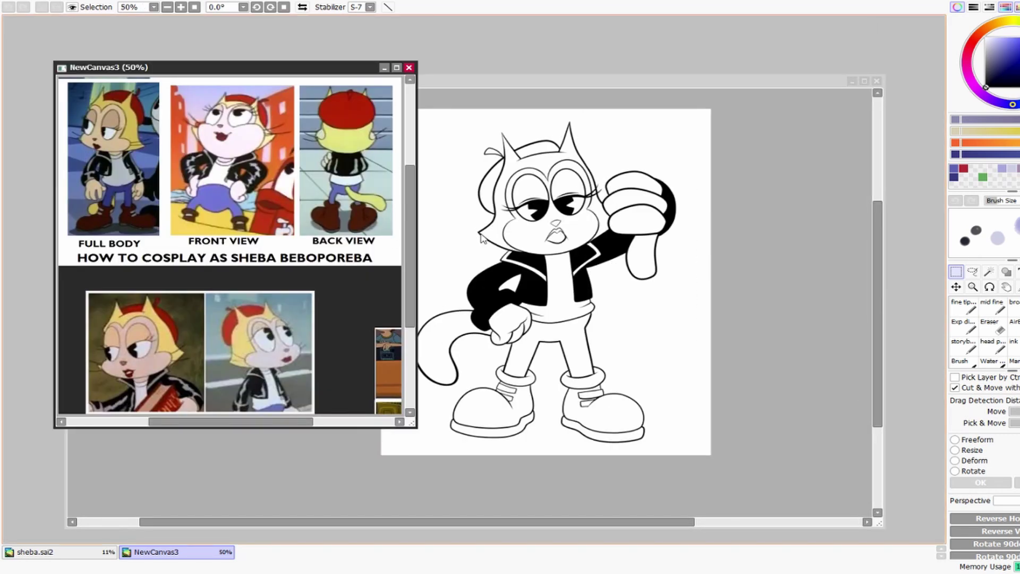
# Step: Fill the pants with the purple sampled from the reference
pyautogui.press('i')
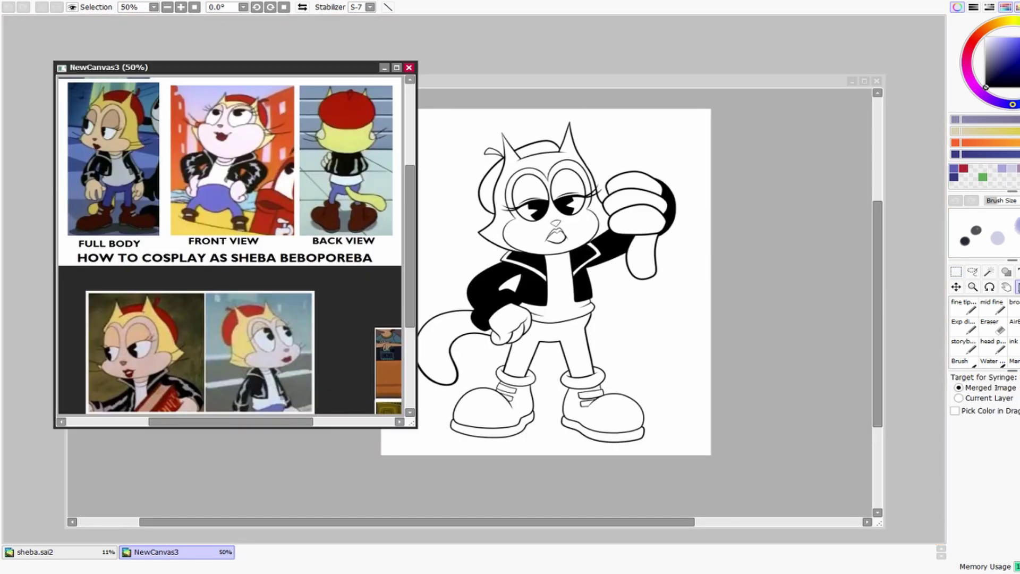
pyautogui.click(220, 194)
pyautogui.click(653, 88)
pyautogui.press('w')
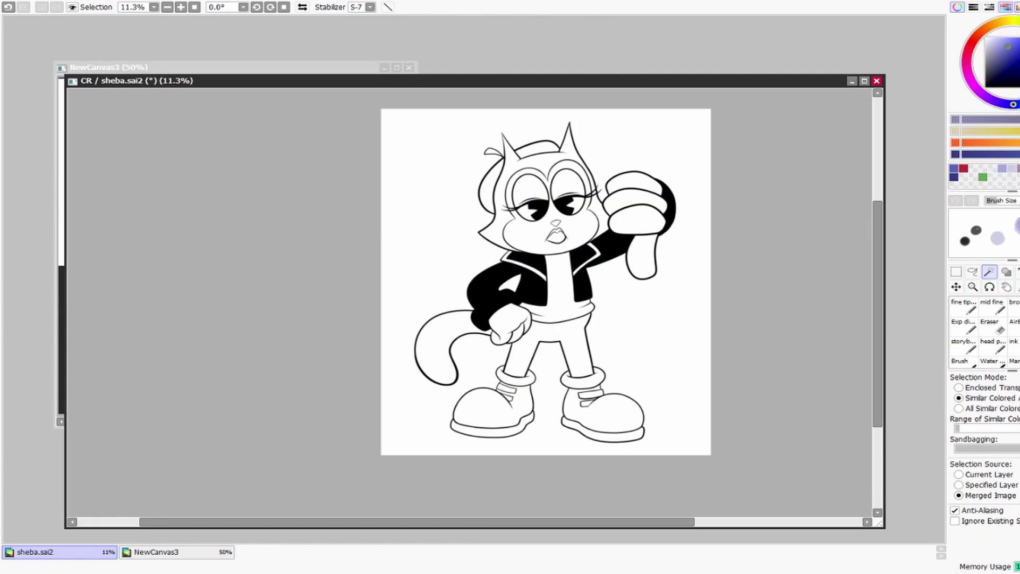
pyautogui.click(547, 340)
pyautogui.hotkey('ctrl', 'f')
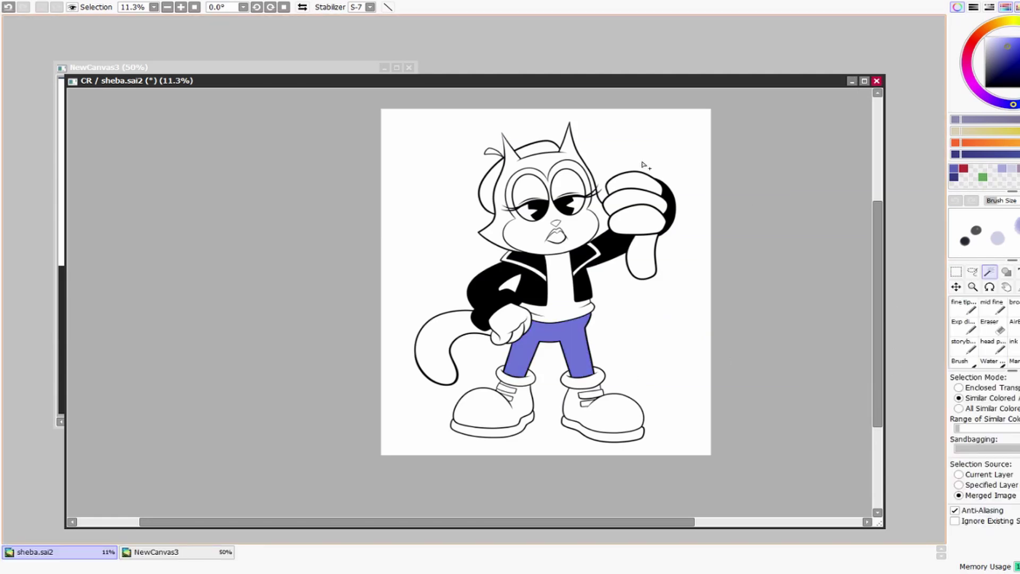
# Step: Fill both boots and their cuffs with the boot colour sampled from the reference
pyautogui.click(388, 67)
pyautogui.press('i')
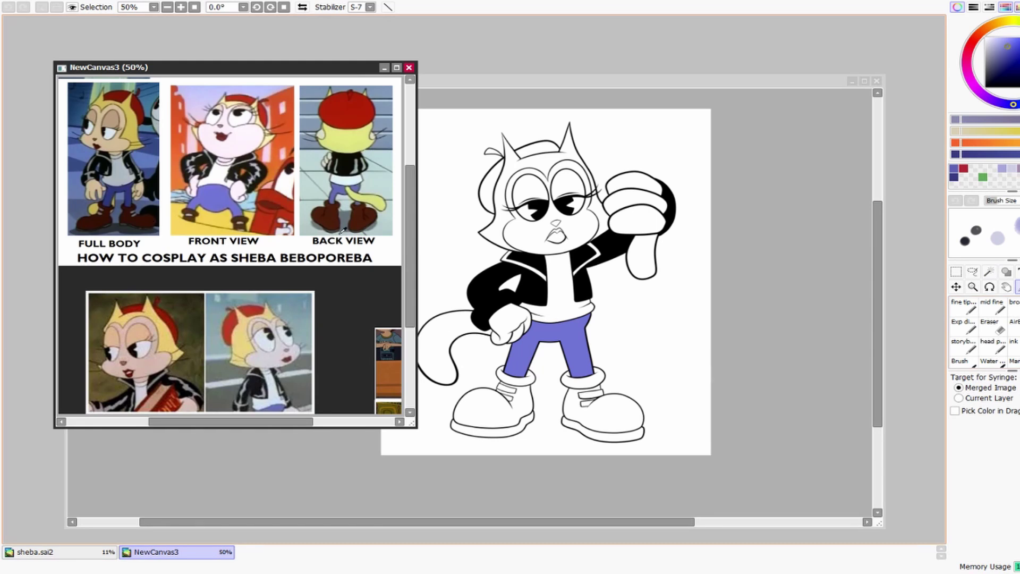
pyautogui.click(234, 214)
pyautogui.click(641, 82)
pyautogui.press('w')
pyautogui.click(584, 378)
pyautogui.click(584, 418)
pyautogui.hotkey('ctrl', 'f')
pyautogui.click(518, 405)
pyautogui.click(513, 381)
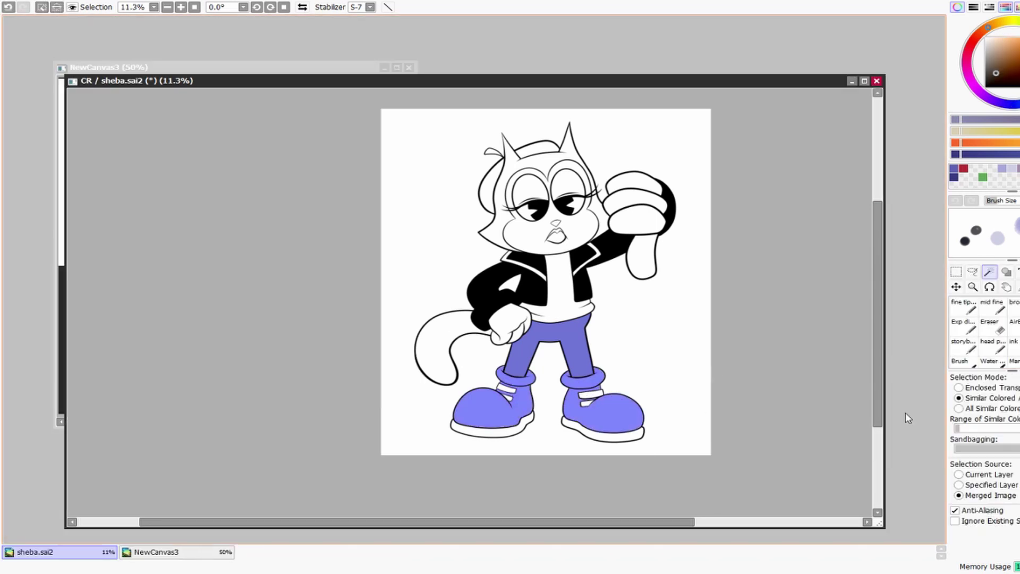
pyautogui.hotkey('ctrl', 'f')
# Step: Sample another colour from the reference sheet and return to the Sheba drawing
pyautogui.moveTo(526, 83); pyautogui.dragTo(526, 104)
pyautogui.click(213, 67)
pyautogui.press('i')
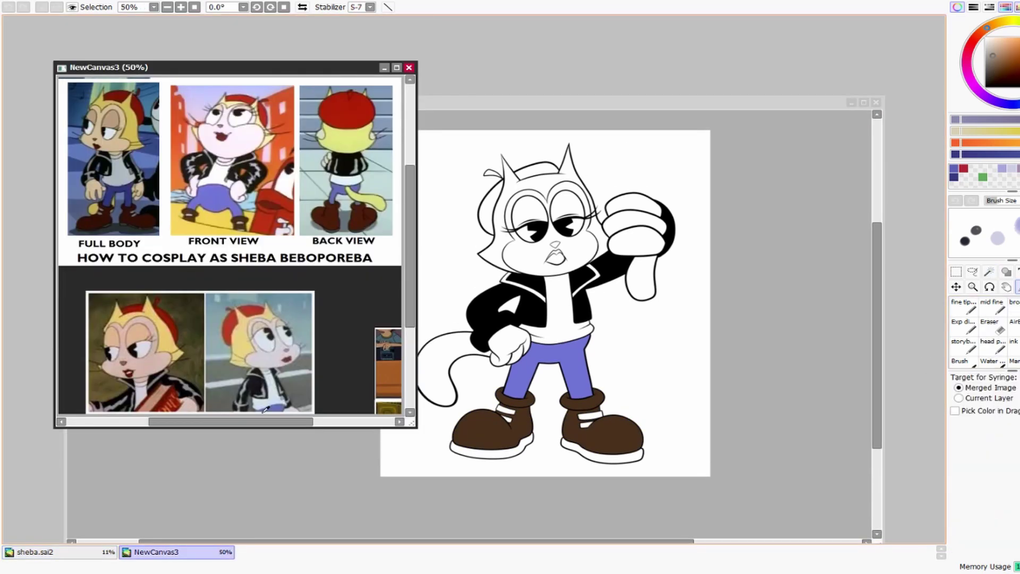
pyautogui.click(169, 365)
pyautogui.click(714, 104)
pyautogui.press('w')
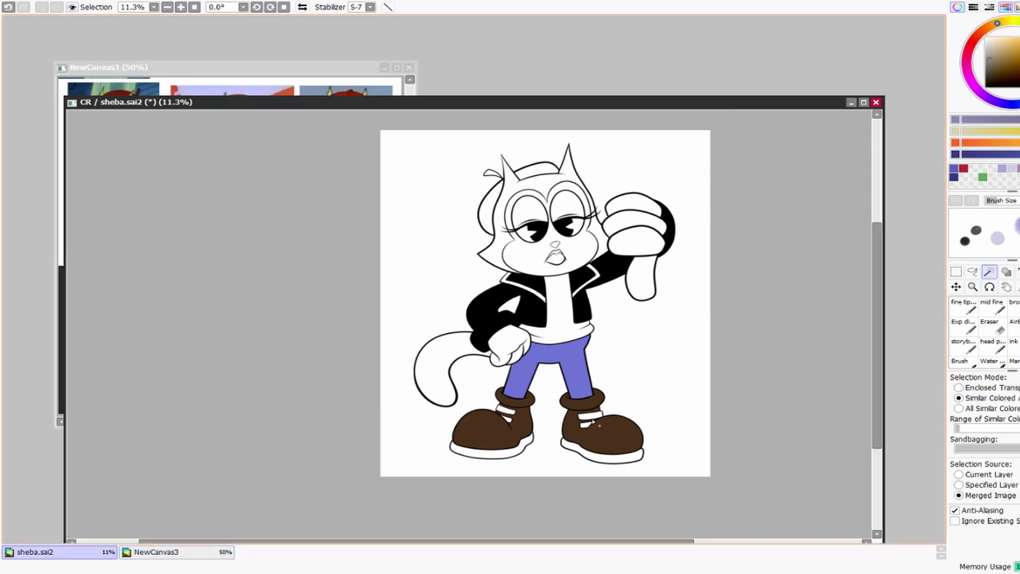
pyautogui.moveTo(649, 104); pyautogui.dragTo(649, 21)
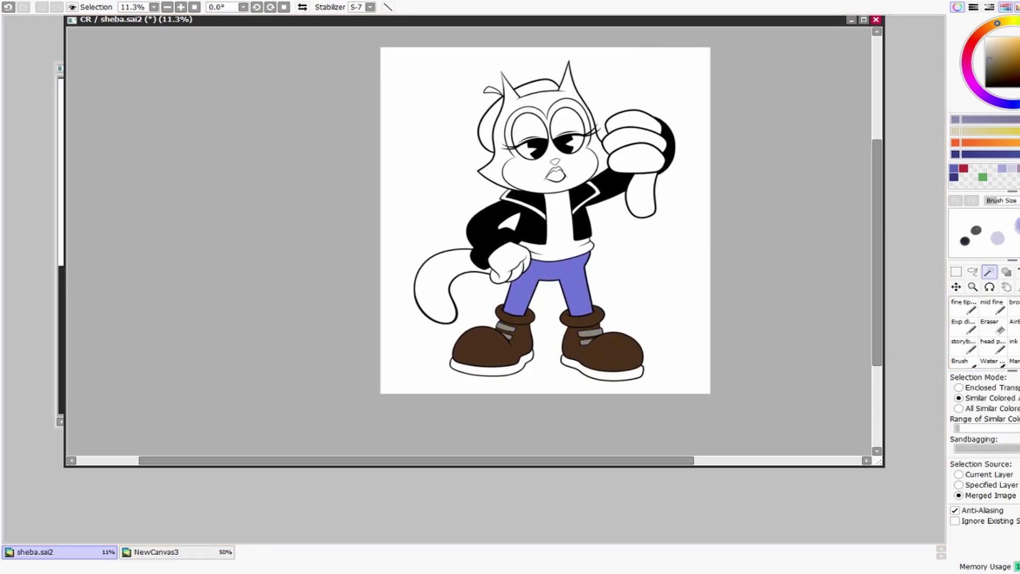
# Step: Set a dark purplish grey and select both boot soles
pyautogui.press('i')
pyautogui.click(1000, 104)
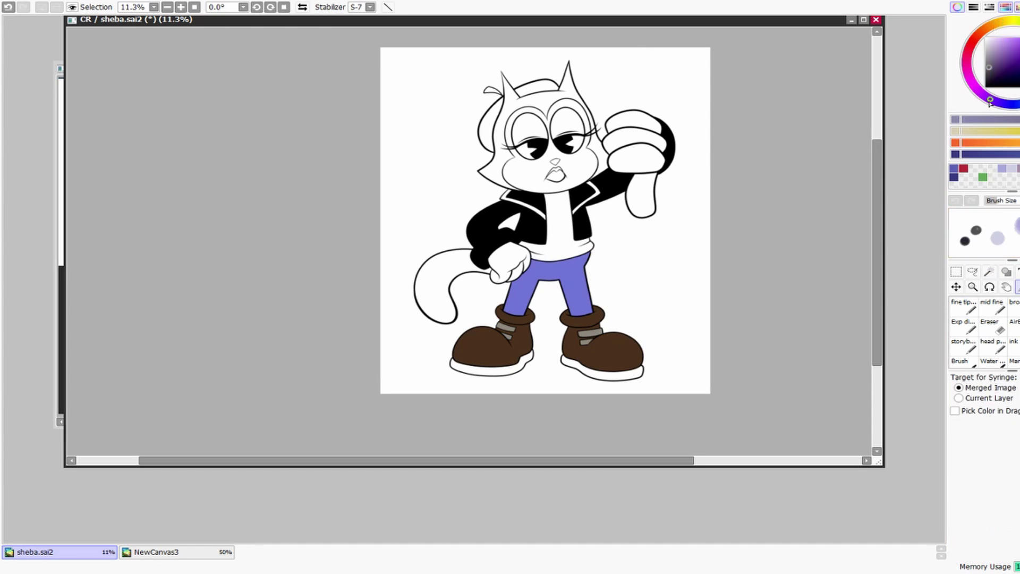
pyautogui.click(989, 272)
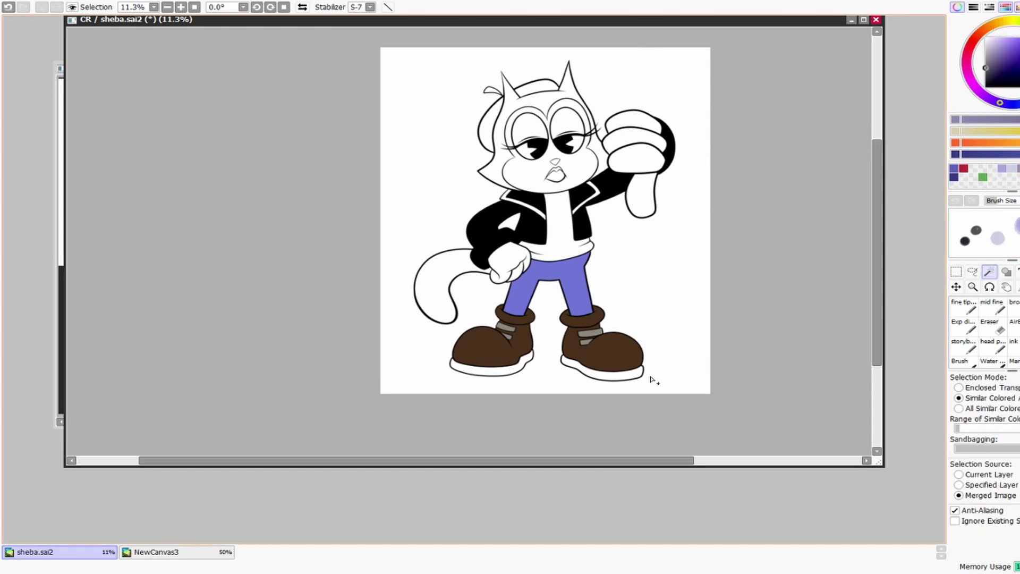
pyautogui.click(603, 374)
pyautogui.click(492, 369)
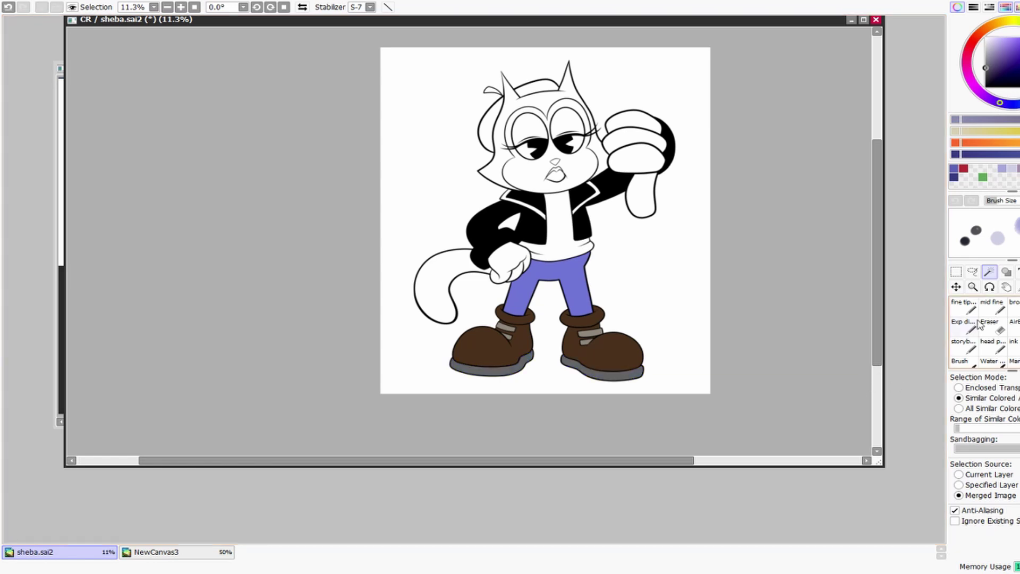
pyautogui.moveTo(603, 329); pyautogui.dragTo(627, 314)
pyautogui.scroll(5, 565, 267)
# Step: Fill the hair on both sides of the face and the tail with the reference's yellow
pyautogui.click(155, 551)
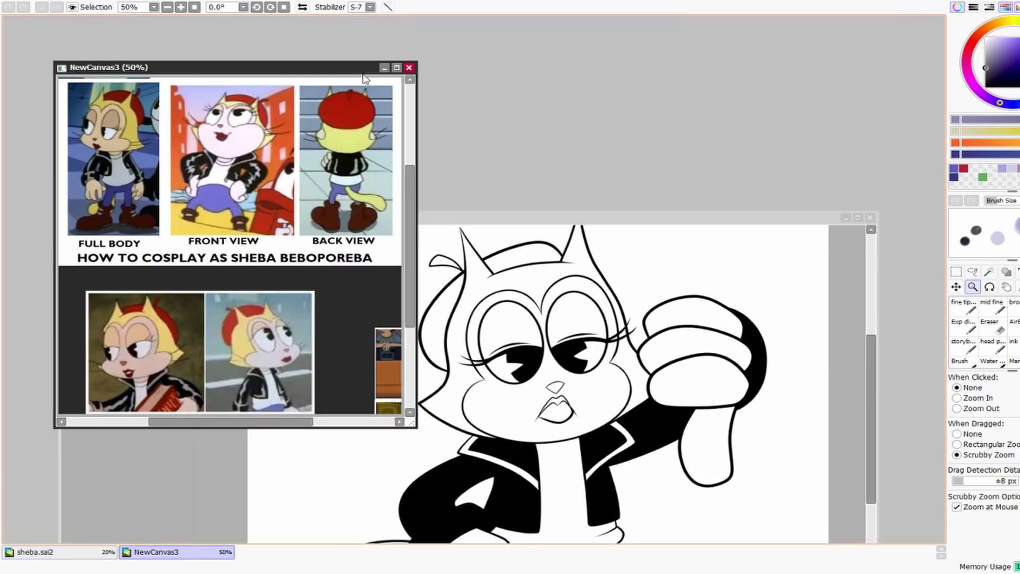
pyautogui.click(264, 325)
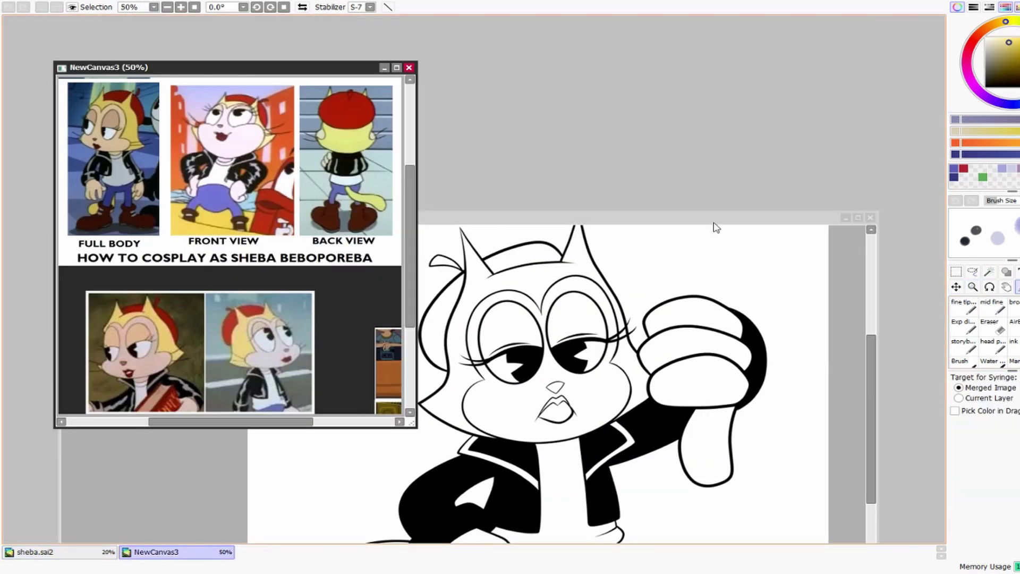
pyautogui.click(708, 216)
pyautogui.click(989, 272)
pyautogui.click(539, 144)
pyautogui.click(622, 215)
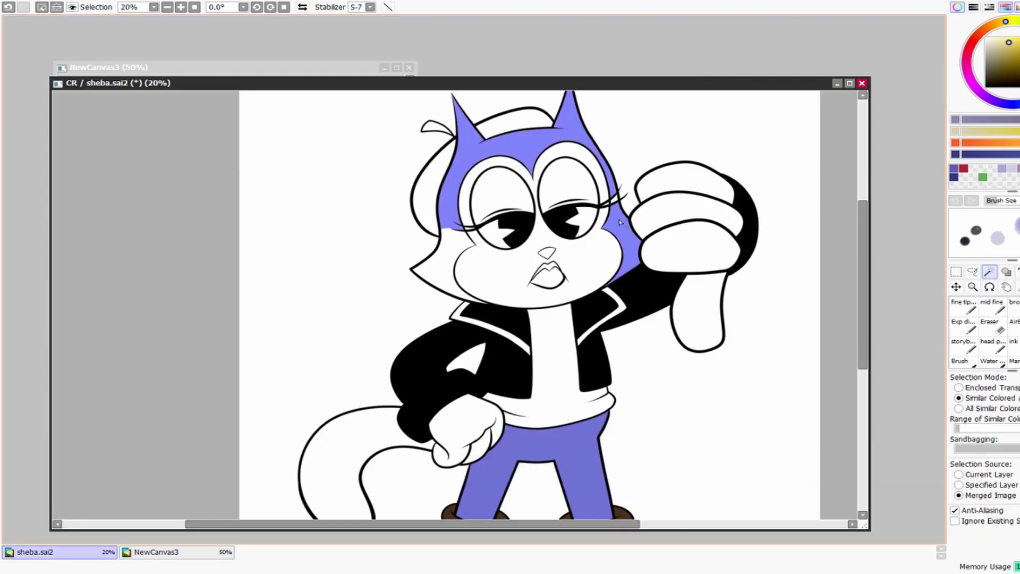
pyautogui.click(431, 255)
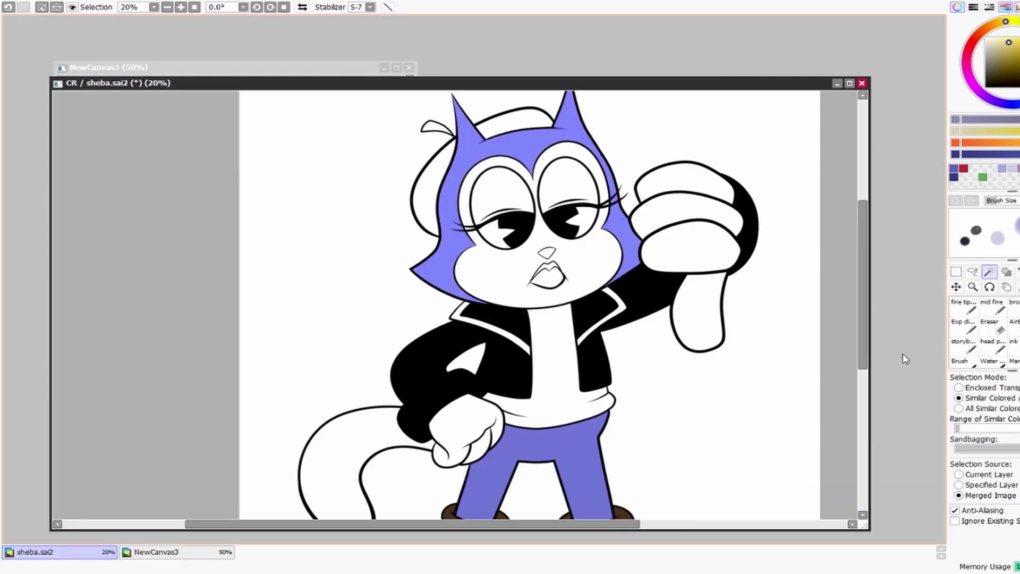
pyautogui.hotkey('ctrl', 'd')
pyautogui.scroll(-3, 893, 335)
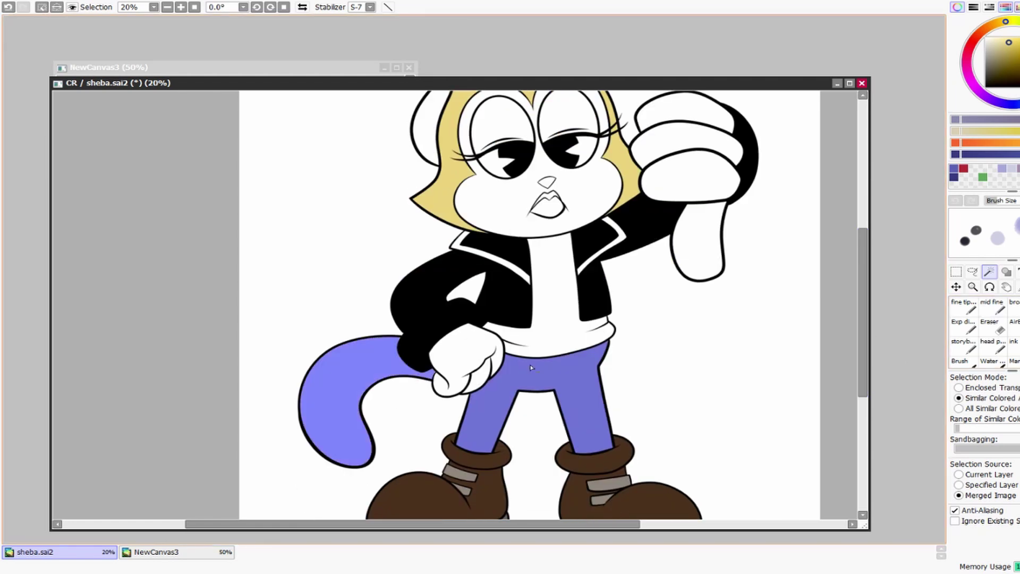
pyautogui.hotkey('ctrl', 'd')
pyautogui.hotkey('ctrl', 'Tab')
# Step: Sample pink, beret red and skin colours from the reference, then lighten the skin tone
pyautogui.click(1014, 287)
pyautogui.click(240, 152)
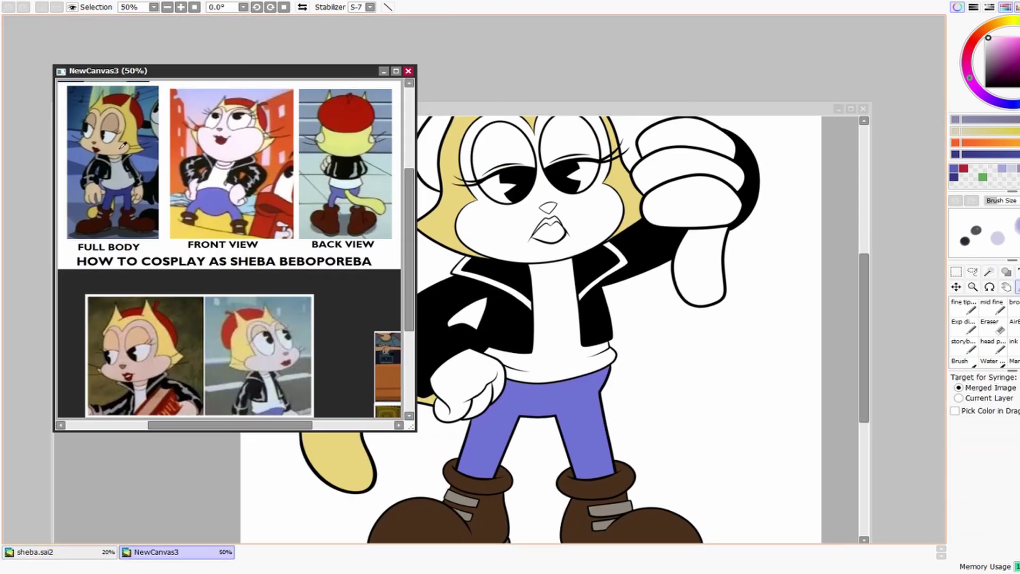
pyautogui.click(639, 186)
pyautogui.click(276, 356)
pyautogui.click(960, 118)
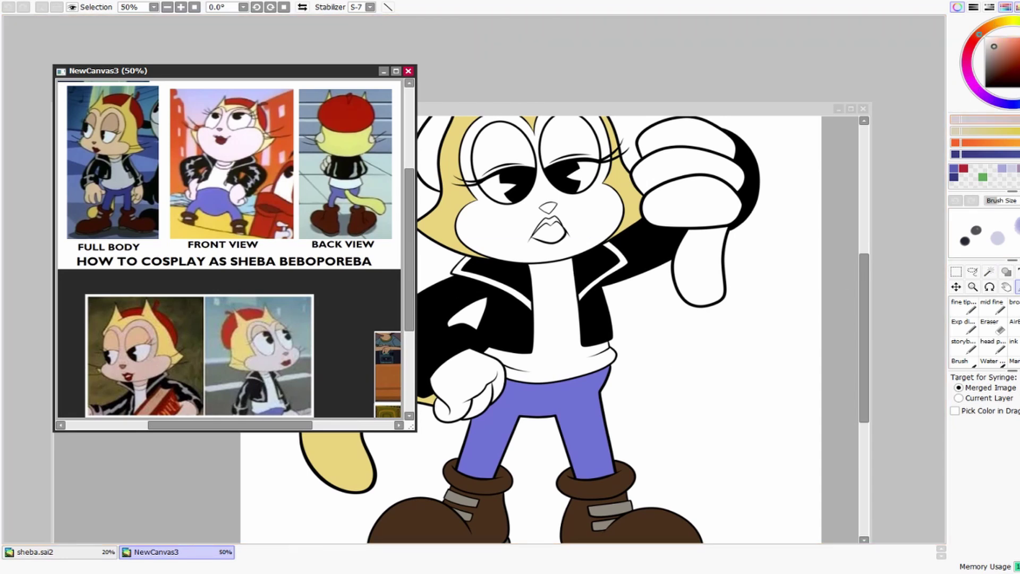
pyautogui.click(119, 143)
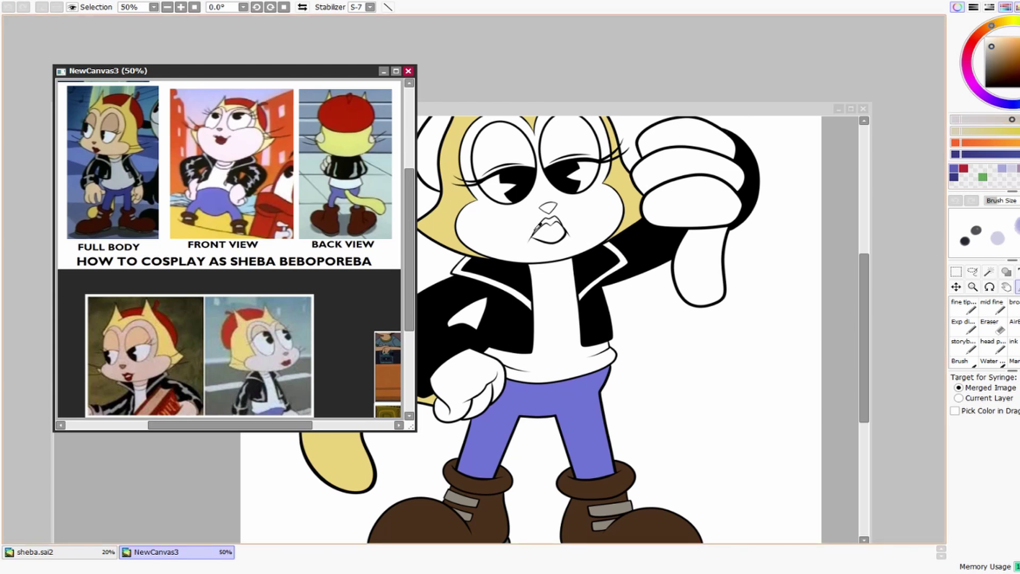
pyautogui.click(250, 141)
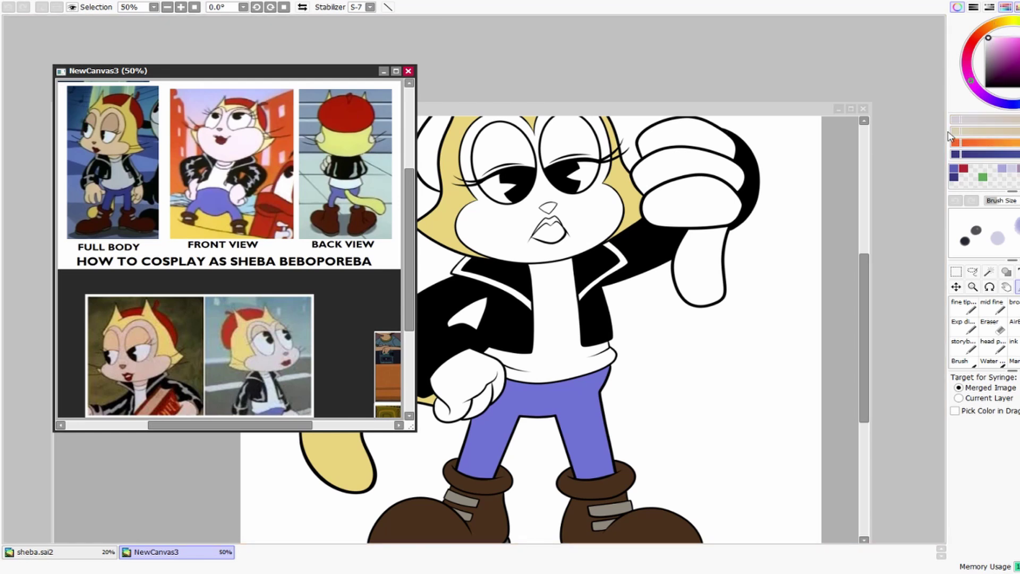
pyautogui.moveTo(955, 132); pyautogui.dragTo(1012, 130)
# Step: Fill the face and the rings around both eyes with the pale skin tone
pyautogui.click(35, 552)
pyautogui.click(989, 271)
pyautogui.click(510, 287)
pyautogui.click(574, 172)
pyautogui.click(476, 195)
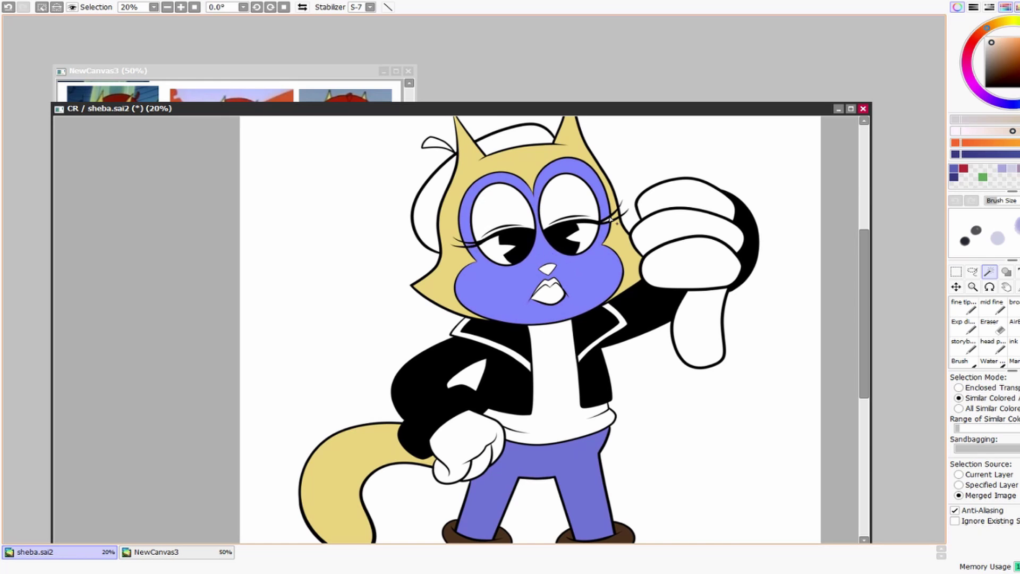
pyautogui.moveTo(676, 110); pyautogui.dragTo(643, 50)
pyautogui.hotkey('ctrl', 'd')
# Step: Fill the raised glove and the hand on the hip with the skin tone
pyautogui.click(680, 205)
pyautogui.click(675, 133)
pyautogui.click(682, 167)
pyautogui.click(691, 266)
pyautogui.click(452, 377)
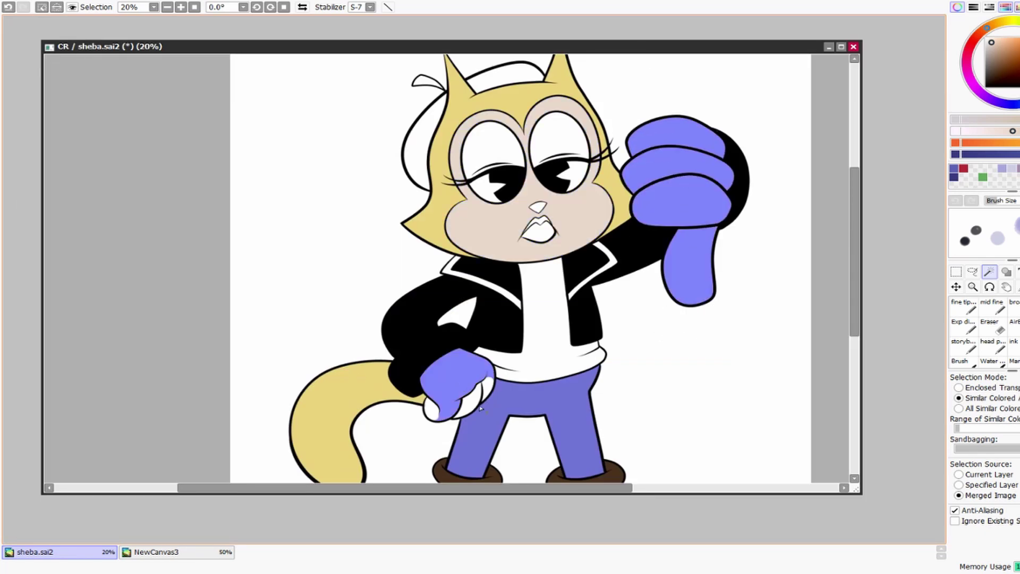
pyautogui.click(475, 404)
pyautogui.click(434, 406)
pyautogui.hotkey('ctrl', 'f')
pyautogui.hotkey('ctrl', 'd')
# Step: Fill the beret with red
pyautogui.press('n')
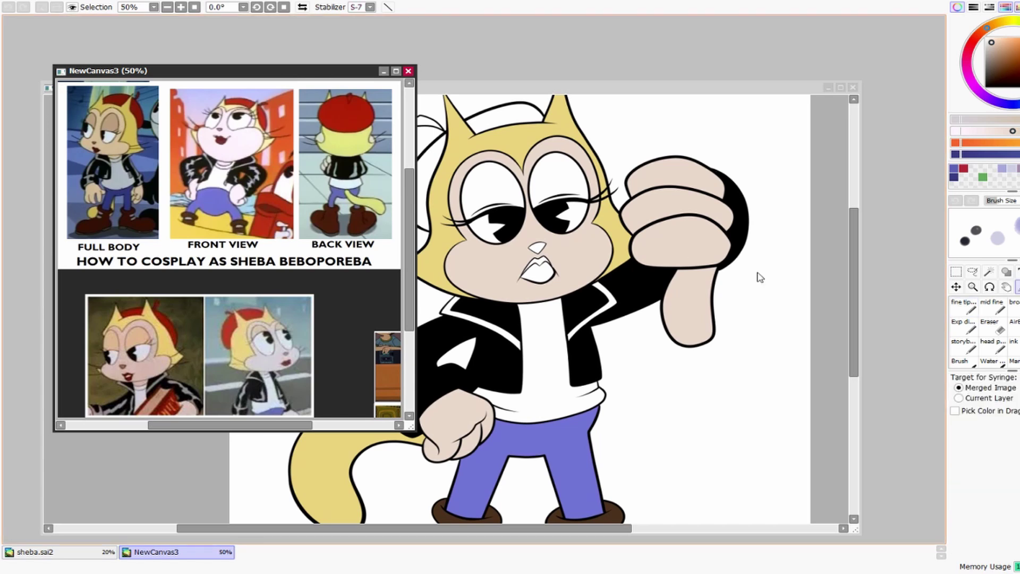
pyautogui.click(614, 91)
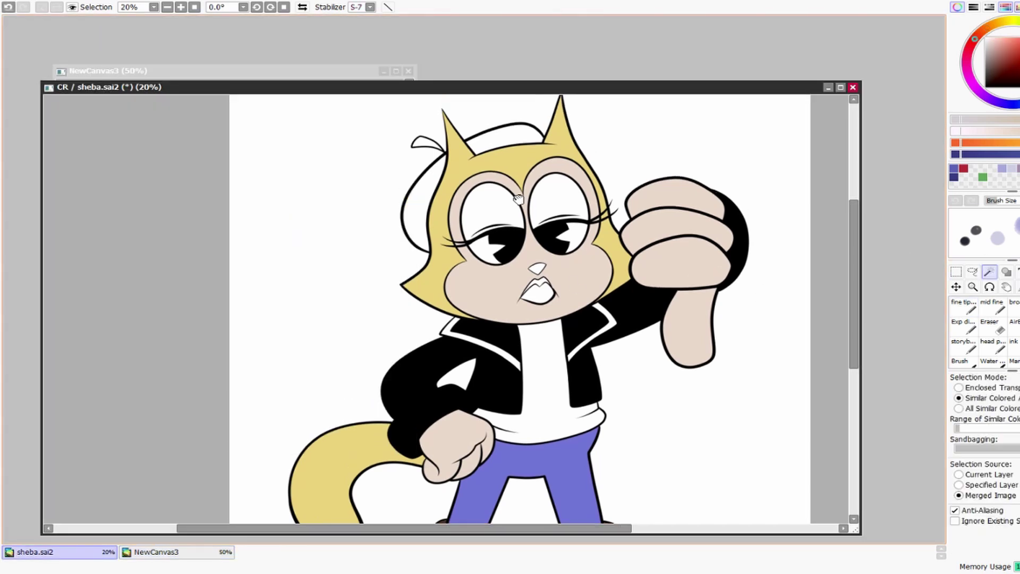
pyautogui.click(478, 191)
pyautogui.hotkey('ctrl', 'f')
pyautogui.hotkey('ctrl', 'z')
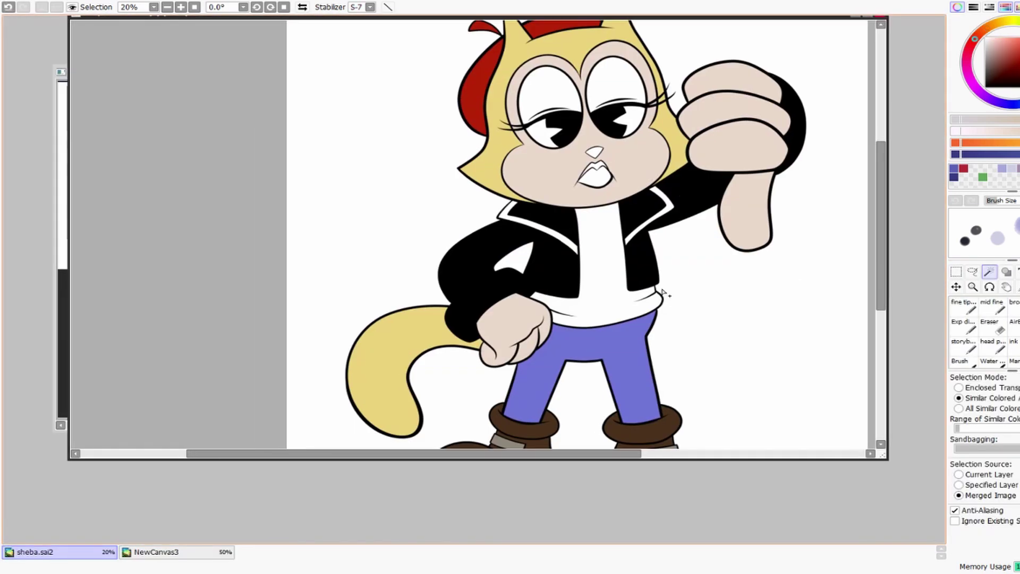
# Step: Fill the lips red, then select the eyelid areas above both eyes
pyautogui.moveTo(713, 287); pyautogui.dragTo(698, 234)
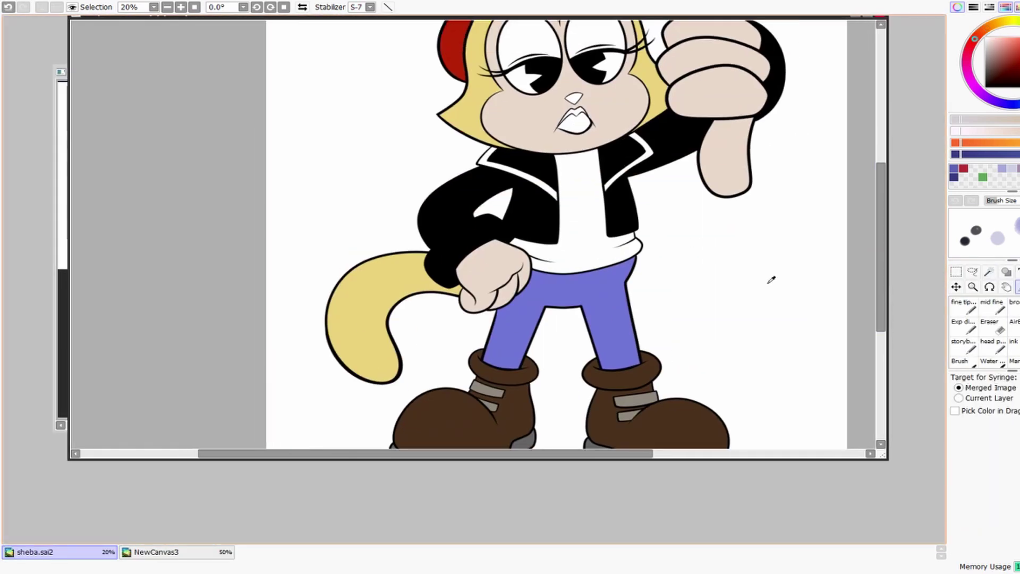
pyautogui.scroll(2, 698, 234)
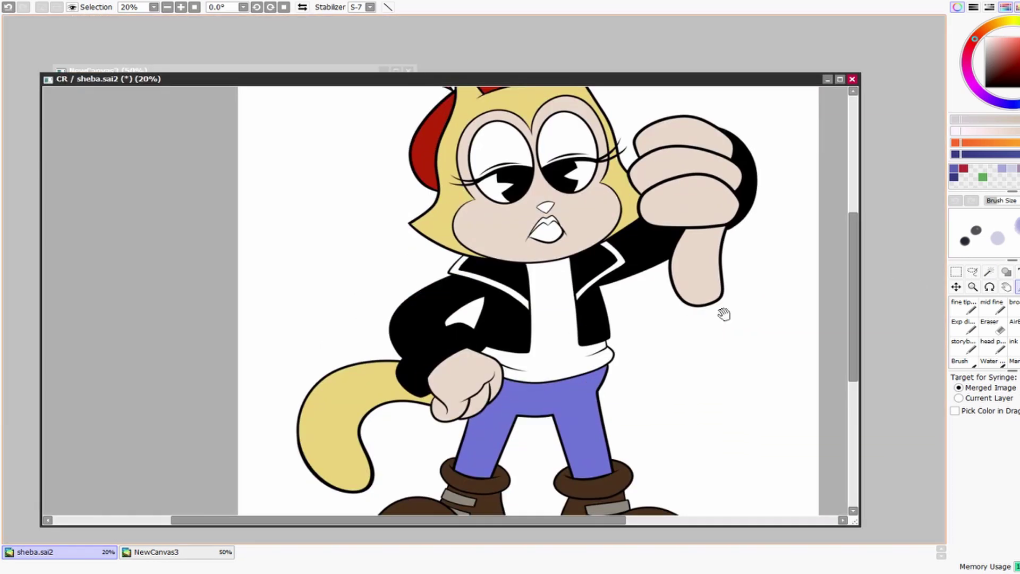
pyautogui.scroll(2, 724, 319)
pyautogui.click(990, 273)
pyautogui.click(543, 275)
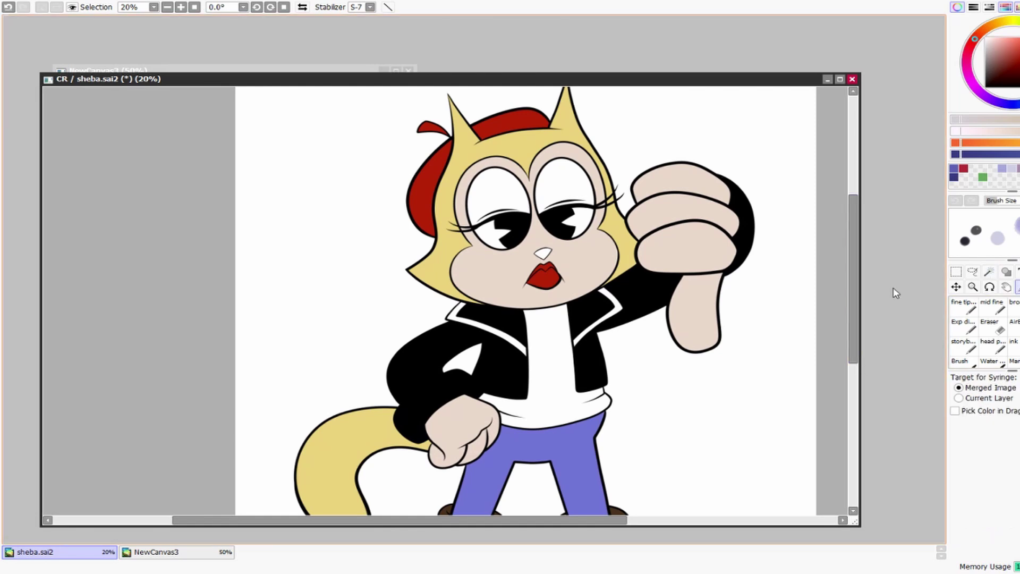
pyautogui.keyDown('alt'); pyautogui.click(741, 306); pyautogui.keyUp('alt')
pyautogui.click(989, 272)
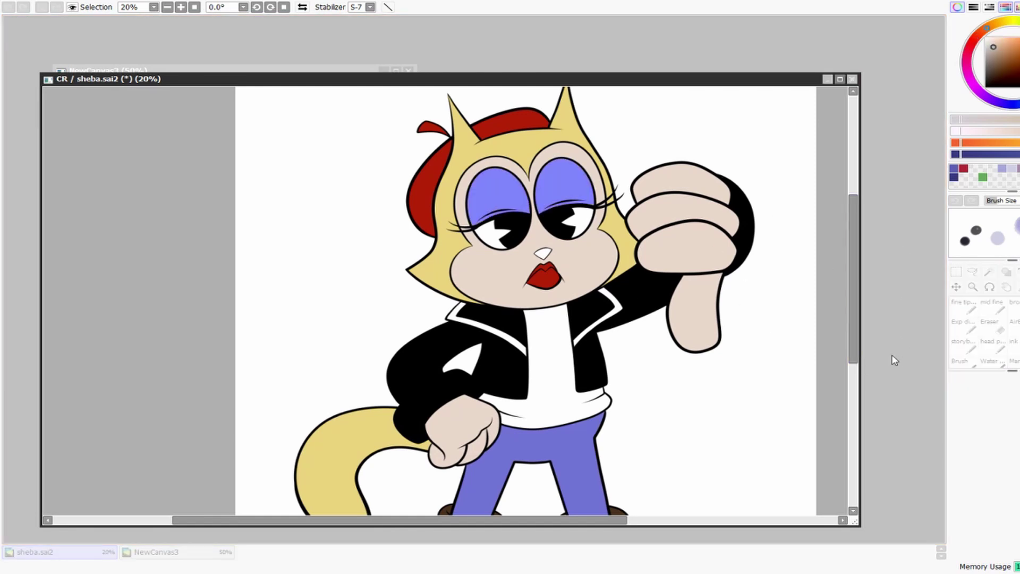
# Step: Select both jacket lapels, darken their colour and shift it toward purple
pyautogui.click(973, 287)
pyautogui.moveTo(372, 79)
pyautogui.mouseDown()
pyautogui.moveTo(382, 175)
pyautogui.moveTo(367, 72)
pyautogui.mouseUp()
pyautogui.click(1018, 287)
pyautogui.click(537, 246)
pyautogui.click(972, 287)
pyautogui.click(515, 349)
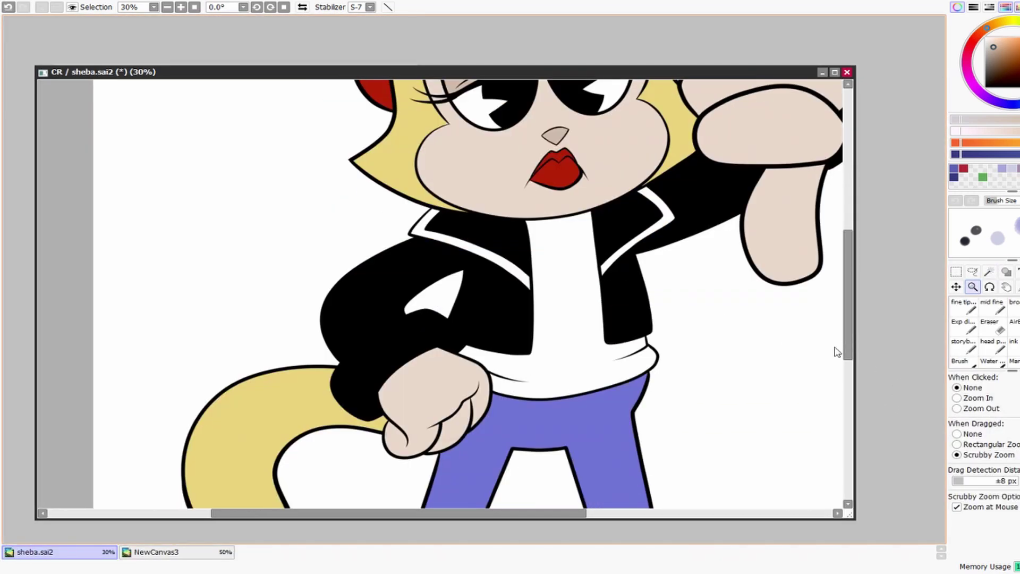
pyautogui.click(1017, 287)
pyautogui.moveTo(682, 427)
pyautogui.mouseDown()
pyautogui.moveTo(682, 223)
pyautogui.moveTo(683, 443)
pyautogui.mouseUp()
pyautogui.click(640, 233)
pyautogui.click(451, 276)
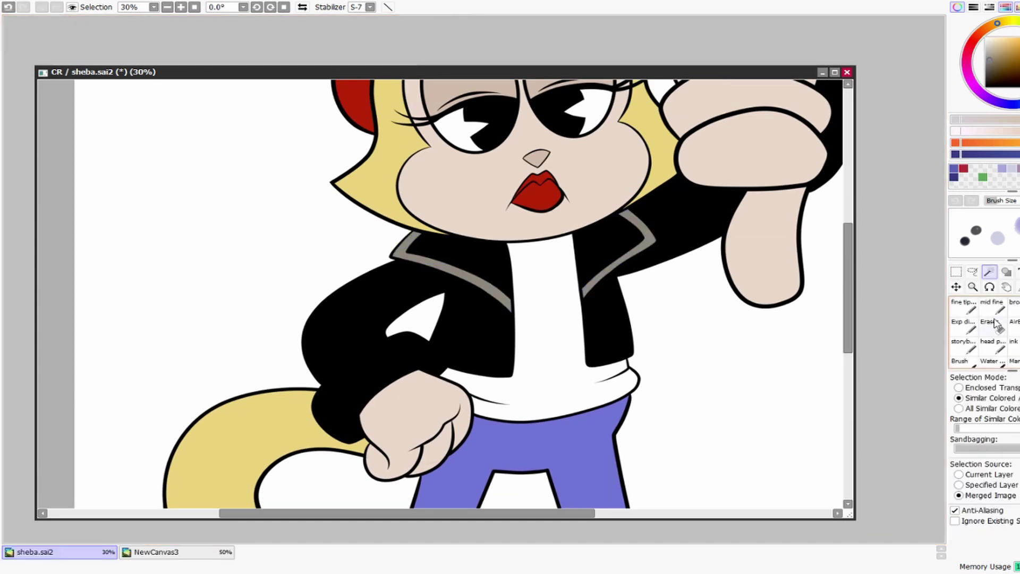
pyautogui.click(1016, 153)
pyautogui.click(1009, 92)
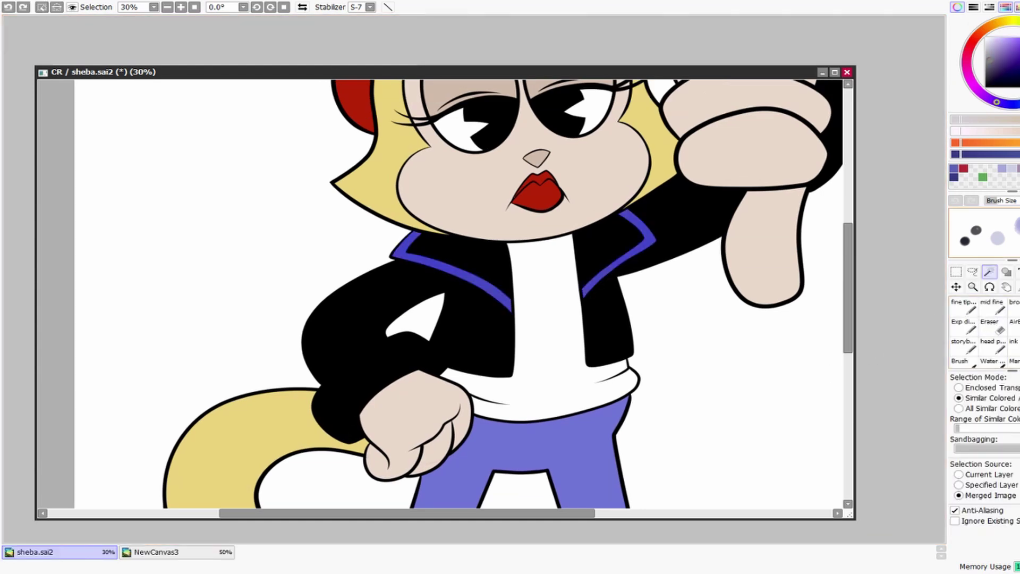
pyautogui.hotkey('ctrl', 'd')
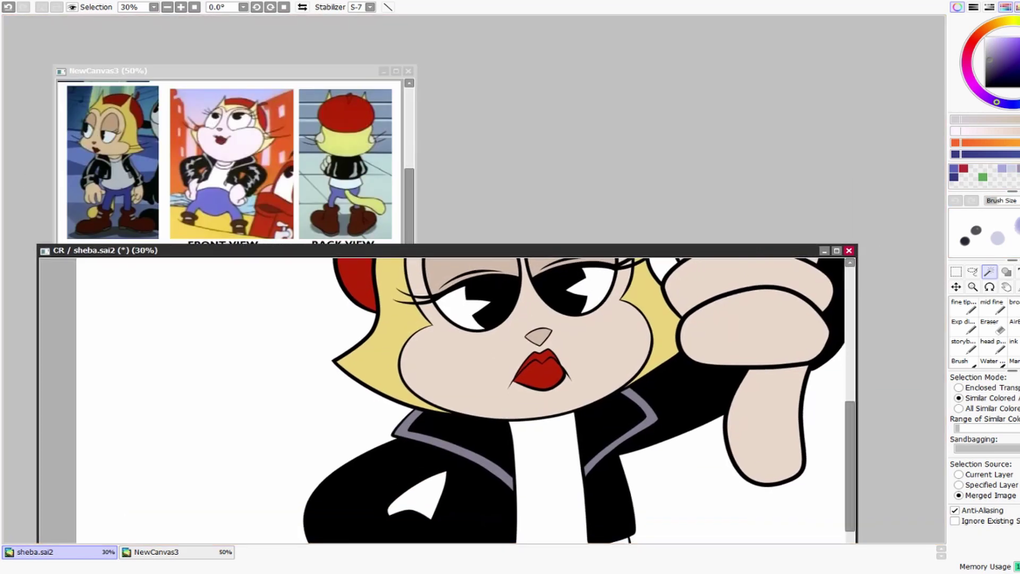
# Step: Fill the inner cuff of the jacket sleeve with grey
pyautogui.press('alt')
pyautogui.moveTo(595, 250); pyautogui.dragTo(579, 111)
pyautogui.click(971, 321)
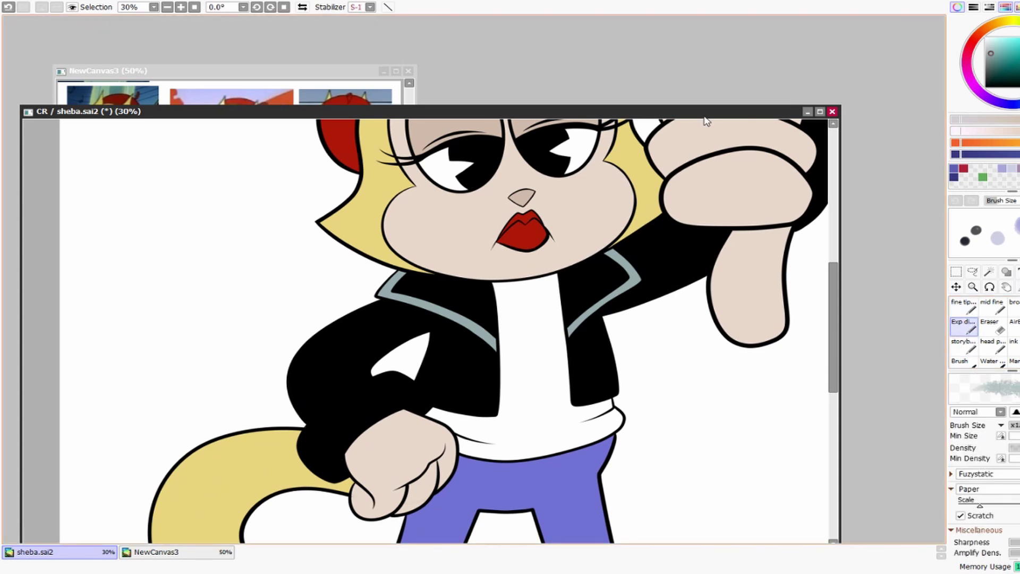
pyautogui.moveTo(704, 112); pyautogui.dragTo(790, 8)
pyautogui.moveTo(429, 303); pyautogui.dragTo(396, 332)
pyautogui.hotkey('ctrl', 'z')
pyautogui.press('1')
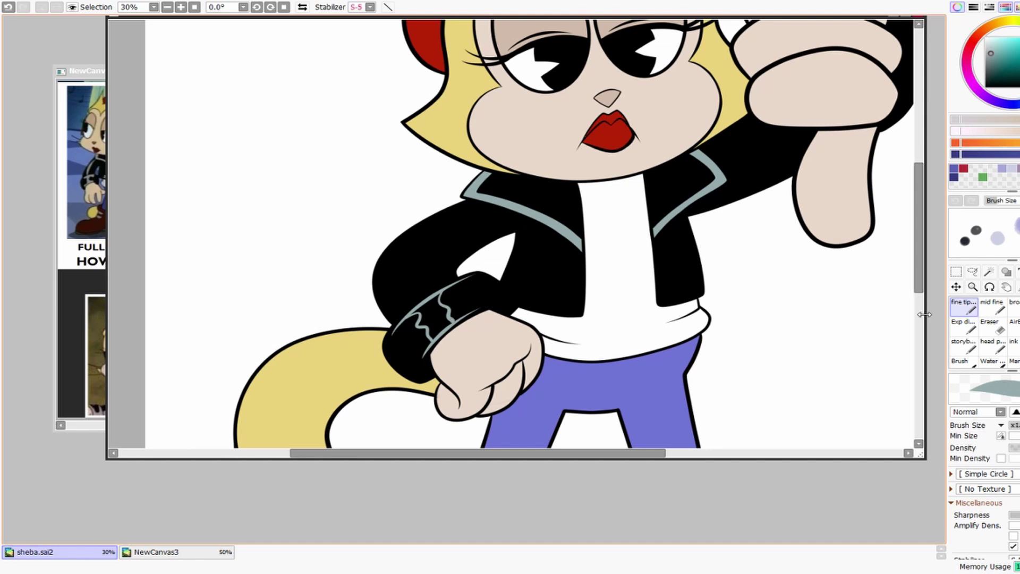
pyautogui.press('w')
pyautogui.click(435, 321)
pyautogui.hotkey('ctrl', 'd')
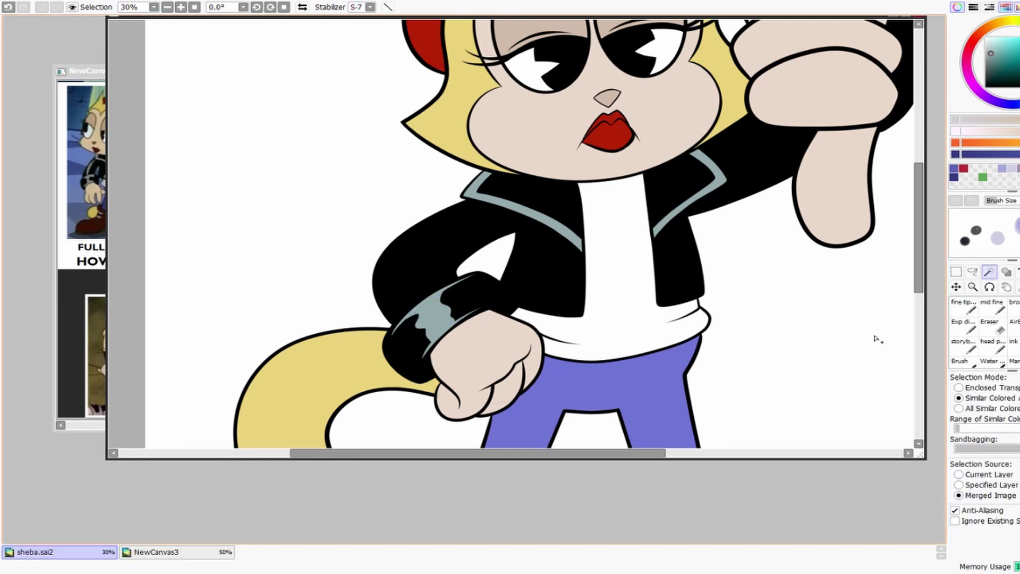
pyautogui.press('1')
# Step: Paint a grey highlight along the sleeve edge beside the raised fist with the fine pen
pyautogui.moveTo(589, 19)
pyautogui.mouseDown()
pyautogui.moveTo(580, 112)
pyautogui.moveTo(581, 22)
pyautogui.mouseUp()
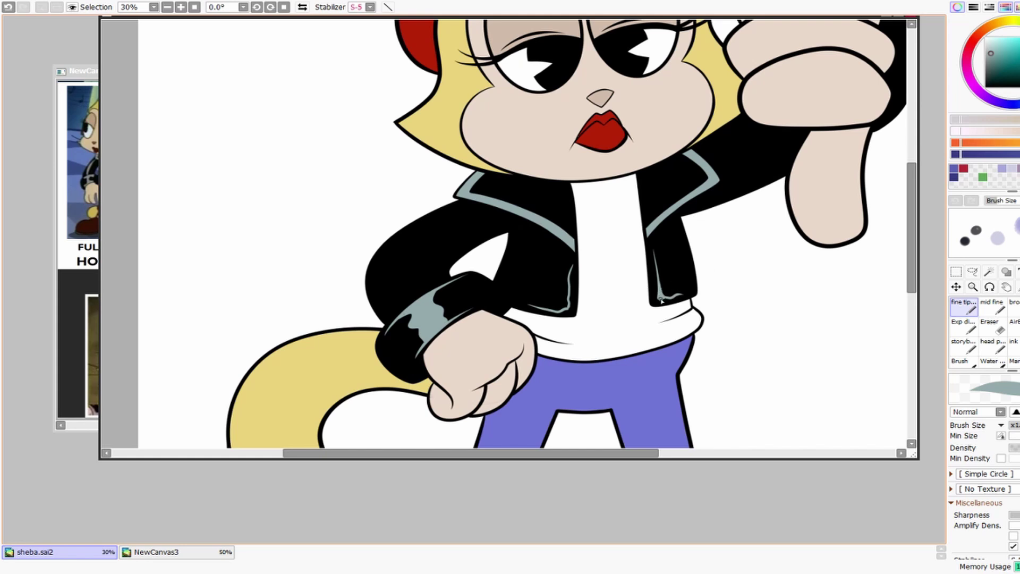
pyautogui.moveTo(473, 211); pyautogui.dragTo(506, 258)
pyautogui.moveTo(748, 270); pyautogui.dragTo(668, 313)
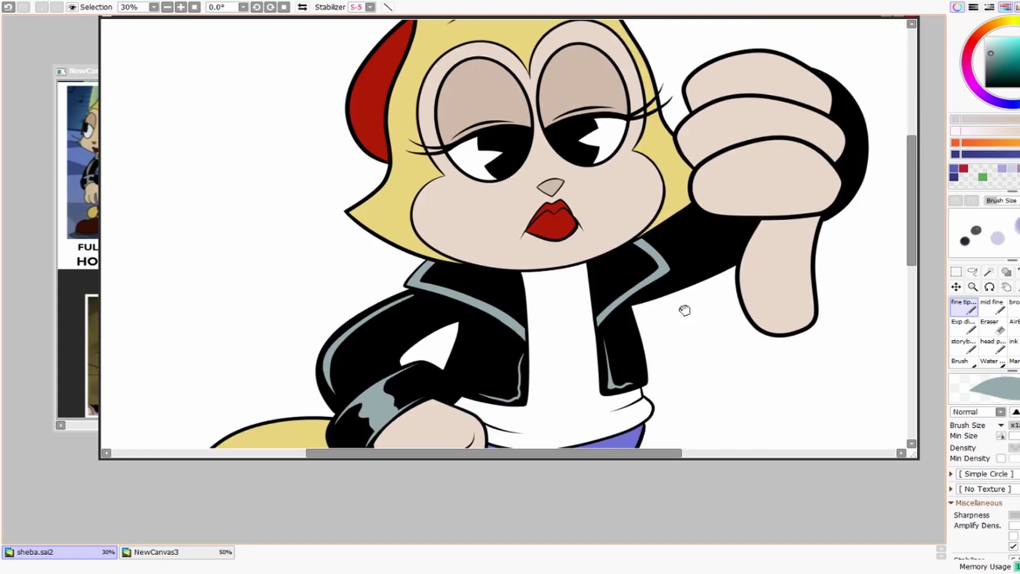
pyautogui.moveTo(815, 175); pyautogui.dragTo(775, 221)
pyautogui.moveTo(797, 133); pyautogui.dragTo(815, 226)
pyautogui.hotkey('ctrl', 'z')
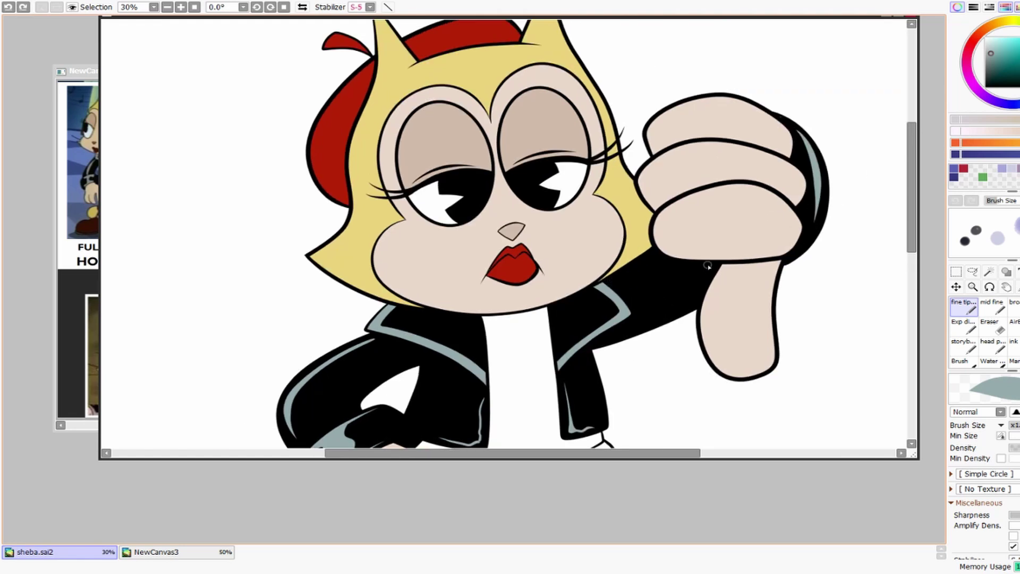
pyautogui.moveTo(702, 287); pyautogui.dragTo(665, 316)
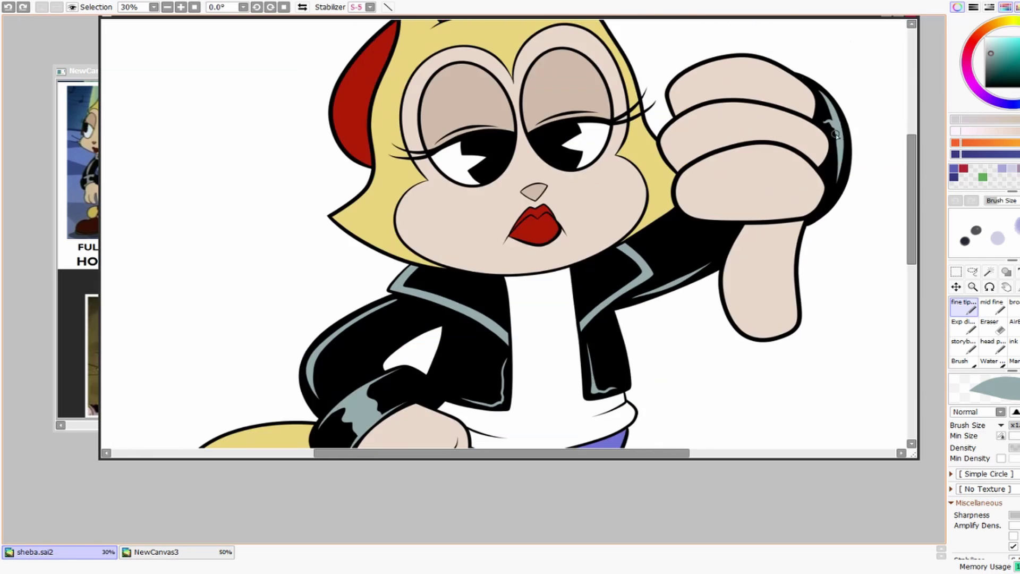
pyautogui.moveTo(806, 232); pyautogui.dragTo(797, 159)
# Step: Zoom out to review the drawing, then zoom back in on the jacket with the fine tip brush
pyautogui.press('z')
pyautogui.moveTo(735, 330); pyautogui.dragTo(683, 292)
pyautogui.moveTo(707, 24); pyautogui.dragTo(662, 25)
pyautogui.moveTo(552, 371); pyautogui.dragTo(648, 326)
pyautogui.click(976, 306)
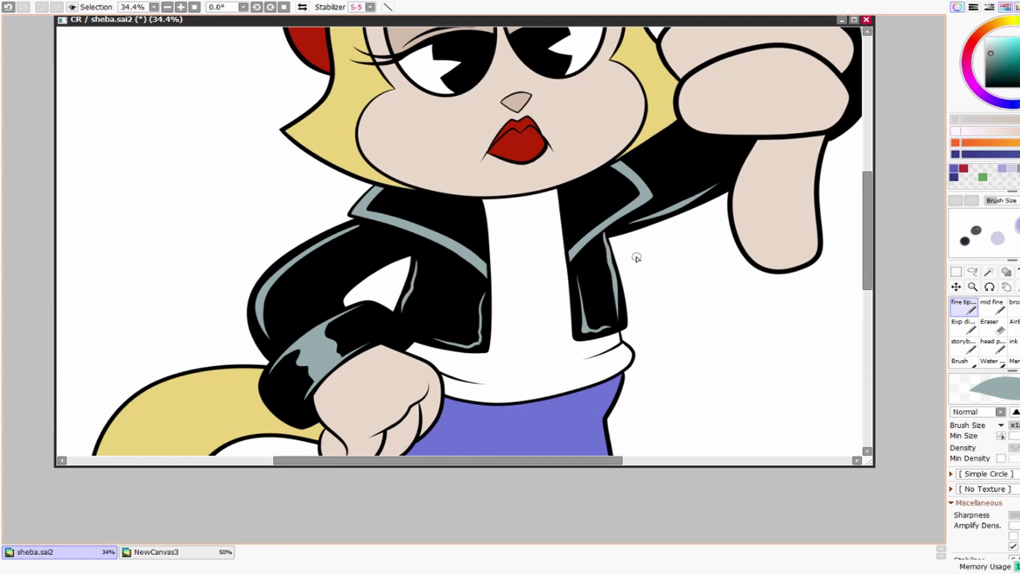
pyautogui.scroll(3, 781, 200)
pyautogui.press('z')
pyautogui.moveTo(781, 201); pyautogui.dragTo(677, 290)
# Step: Zoom in to inspect the jacket front, then close in on Sheba's lips
pyautogui.moveTo(747, 23); pyautogui.dragTo(619, 354)
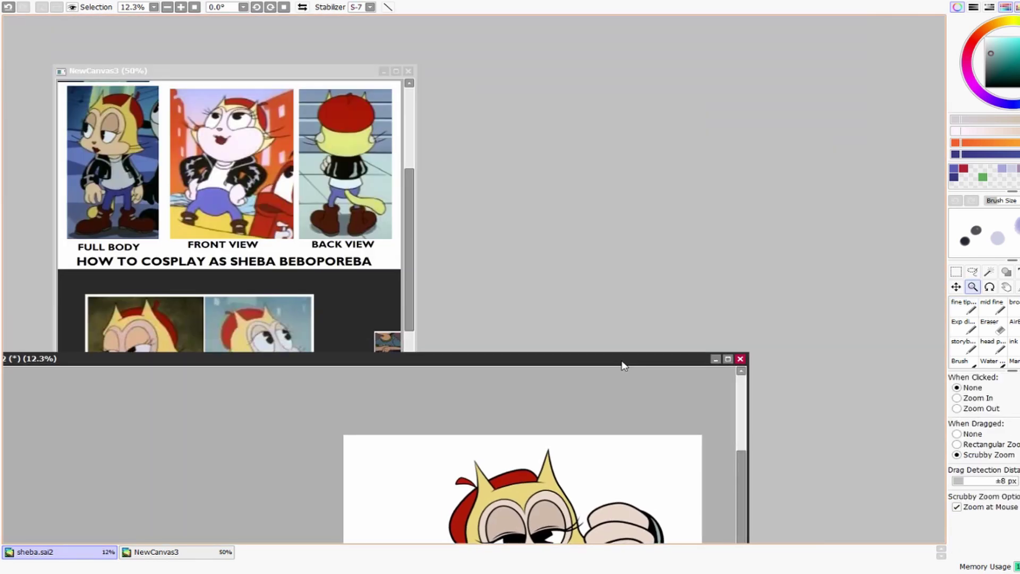
pyautogui.moveTo(624, 366); pyautogui.dragTo(616, 56)
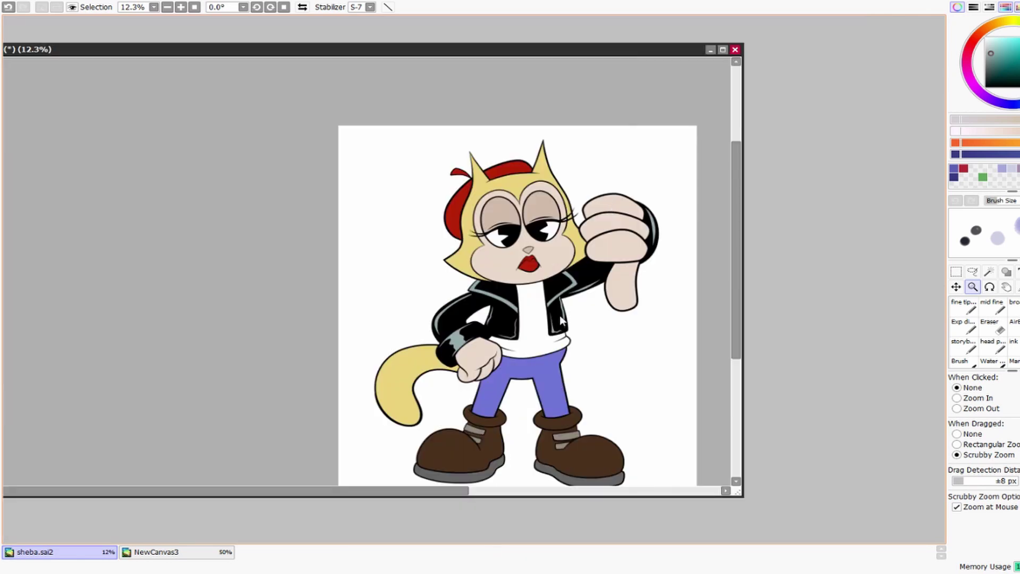
pyautogui.moveTo(559, 315); pyautogui.dragTo(817, 271)
pyautogui.click(964, 306)
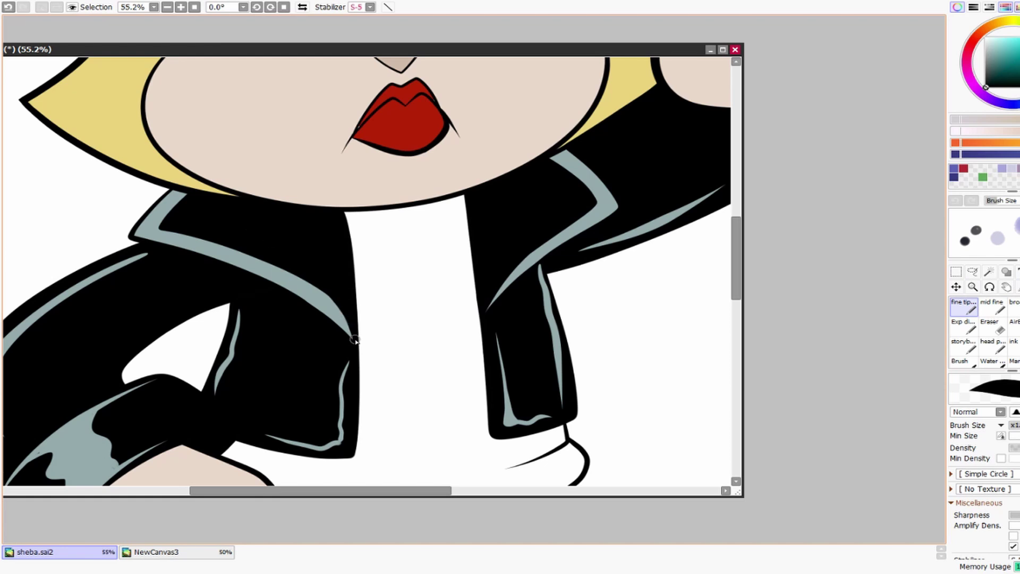
pyautogui.click(973, 287)
pyautogui.moveTo(553, 318)
pyautogui.mouseDown()
pyautogui.moveTo(444, 318)
pyautogui.moveTo(595, 319)
pyautogui.mouseUp()
pyautogui.click(1006, 287)
pyautogui.click(964, 306)
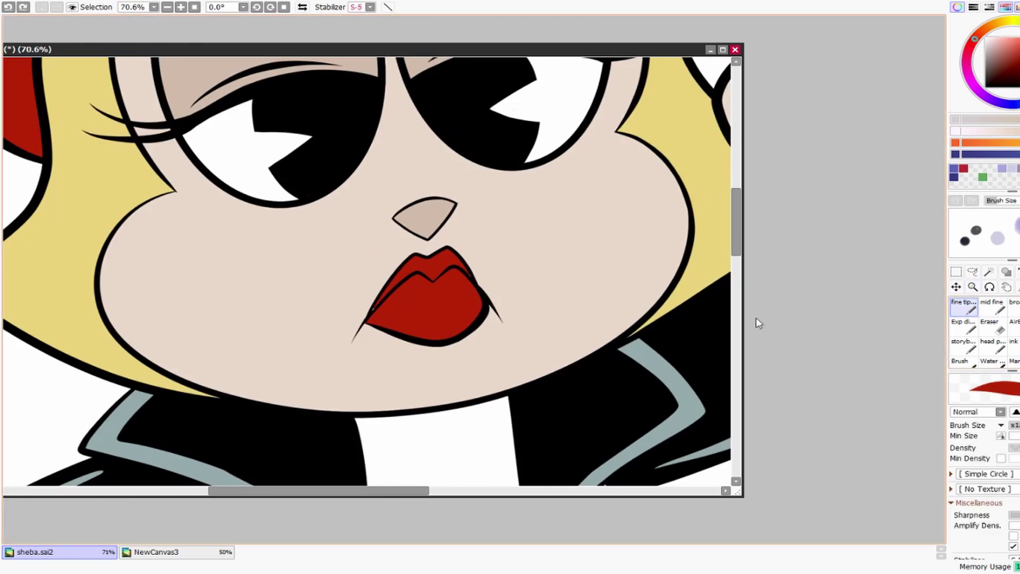
# Step: Frame the whole character, then switch to the NewCanvas3 reference sheet with Ctrl+Tab
pyautogui.hotkey('ctrl', 'space')
pyautogui.moveTo(372, 311); pyautogui.dragTo(601, 267)
pyautogui.moveTo(516, 49); pyautogui.dragTo(542, 131)
pyautogui.hotkey('ctrl', 'Tab')
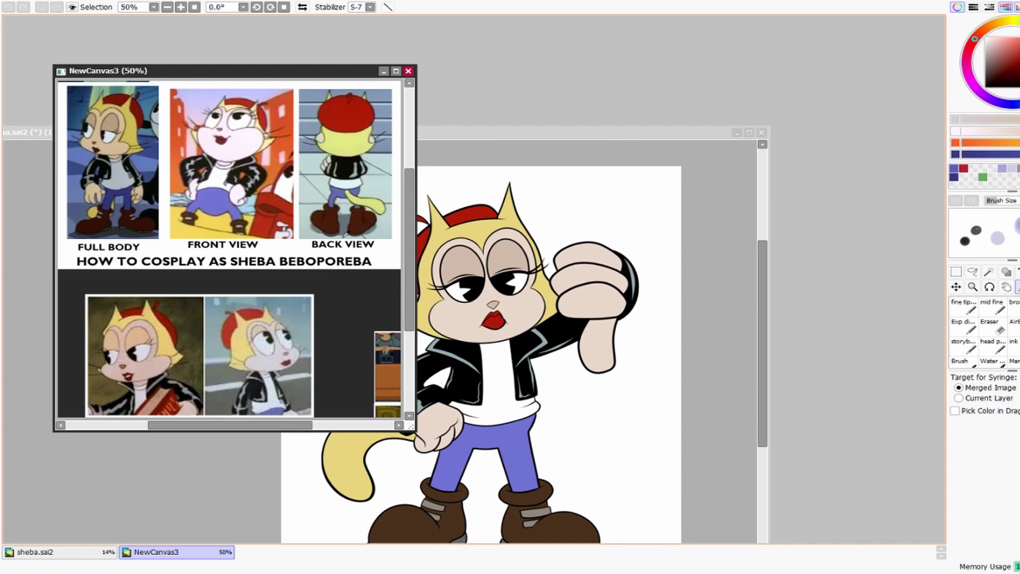
# Step: Pick a colour from the NewCanvas3 reference images and fill the background behind Sheba
pyautogui.scroll(-2, 412, 300)
pyautogui.moveTo(165, 169); pyautogui.dragTo(220, 169)
pyautogui.scroll(3, 220, 169)
pyautogui.moveTo(361, 279); pyautogui.dragTo(309, 131)
pyautogui.moveTo(330, 176); pyautogui.dragTo(414, 342)
pyautogui.moveTo(125, 161); pyautogui.dragTo(168, 209)
pyautogui.click(168, 208)
pyautogui.click(596, 133)
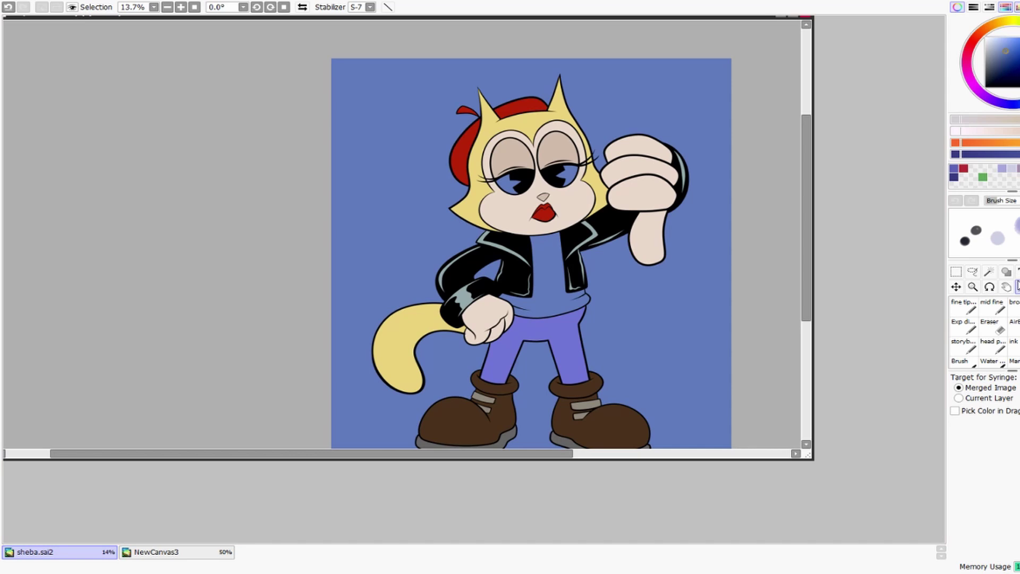
pyautogui.click(1009, 183)
# Step: Try Magic Wand selections on the shirt and both irises, then deselect them
pyautogui.click(989, 272)
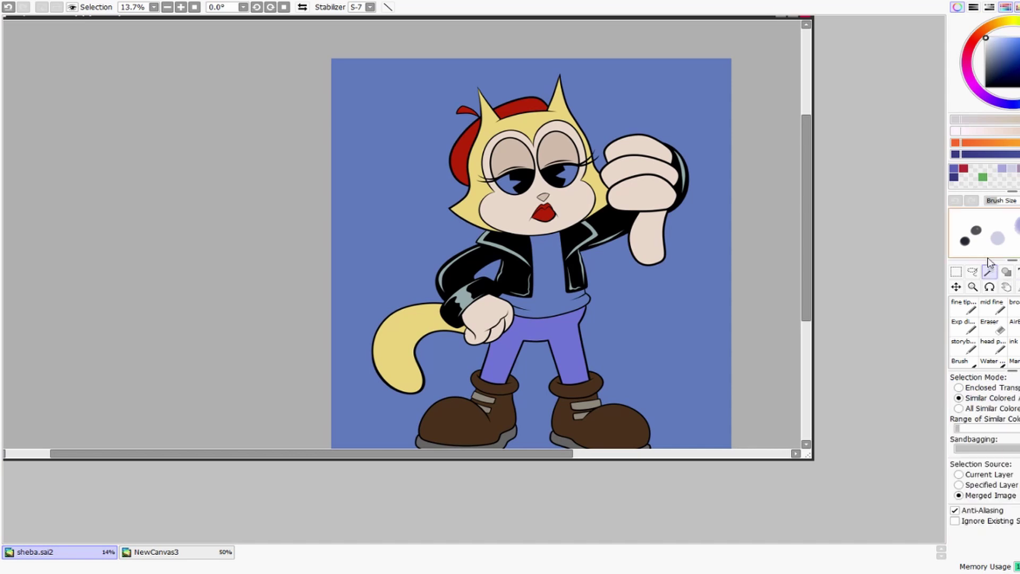
pyautogui.click(565, 286)
pyautogui.click(509, 185)
pyautogui.click(568, 178)
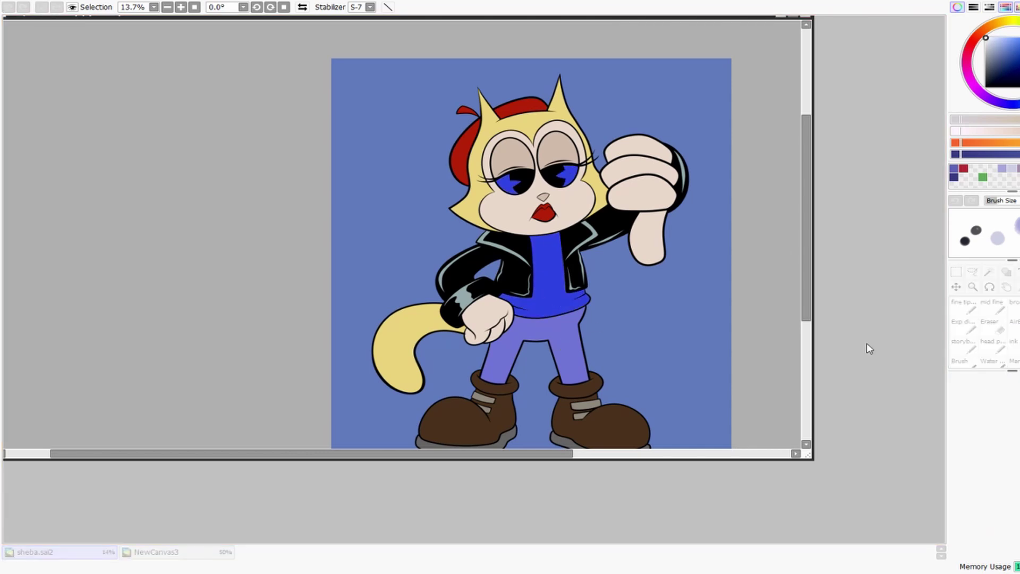
pyautogui.click(918, 365)
pyautogui.hotkey('ctrl', 'd')
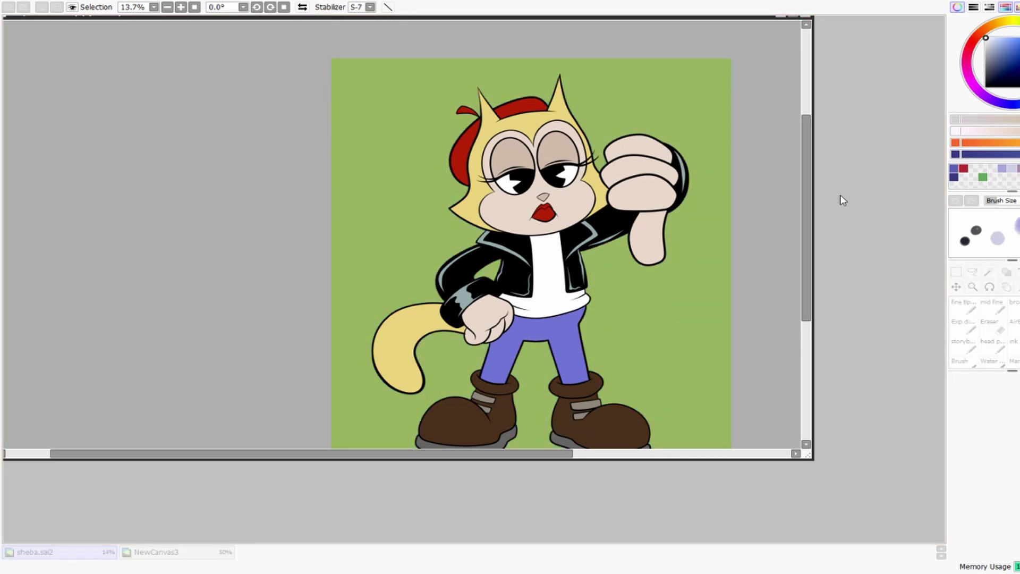
pyautogui.click(989, 272)
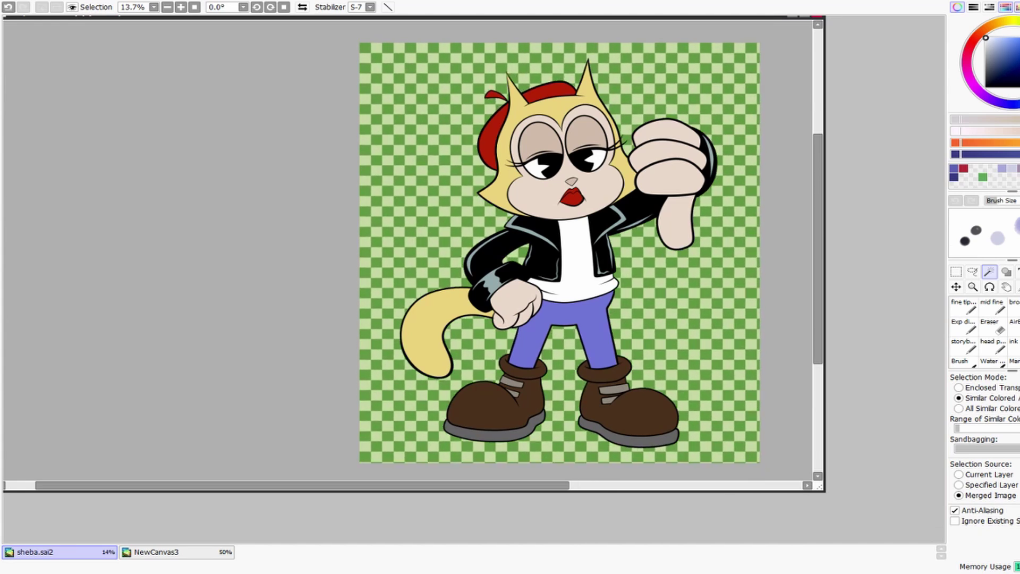
# Step: Draw a filled green ellipse beneath Sheba's boots with the Shape tool
pyautogui.click(1006, 271)
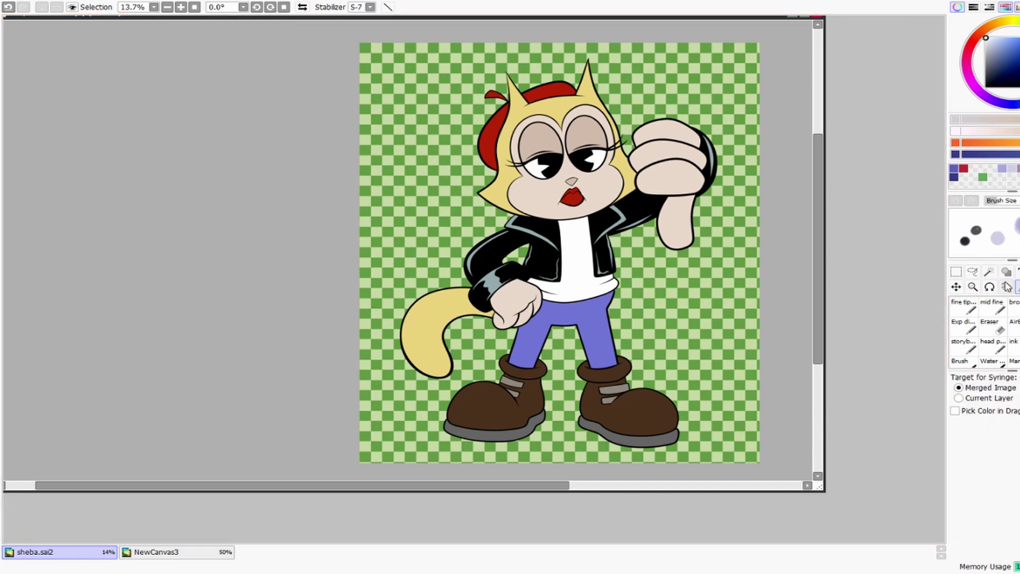
pyautogui.click(1008, 272)
pyautogui.moveTo(400, 415); pyautogui.dragTo(718, 459)
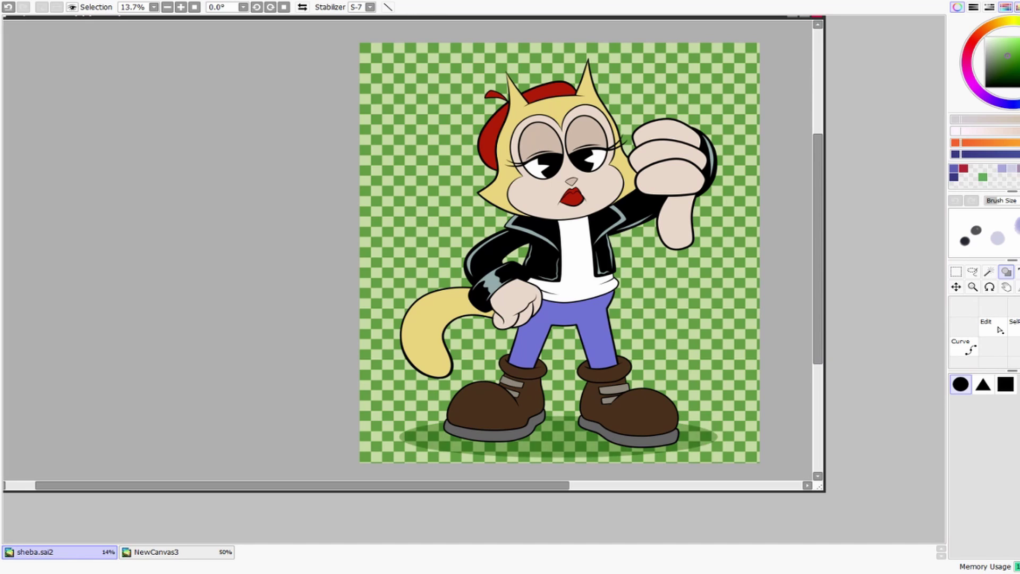
pyautogui.press('Return')
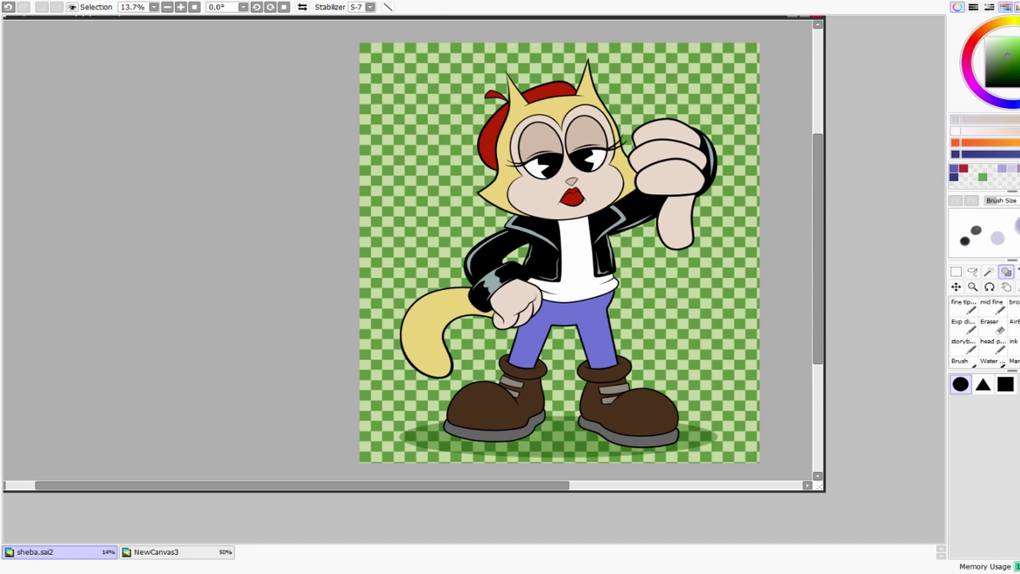
pyautogui.press('alt')
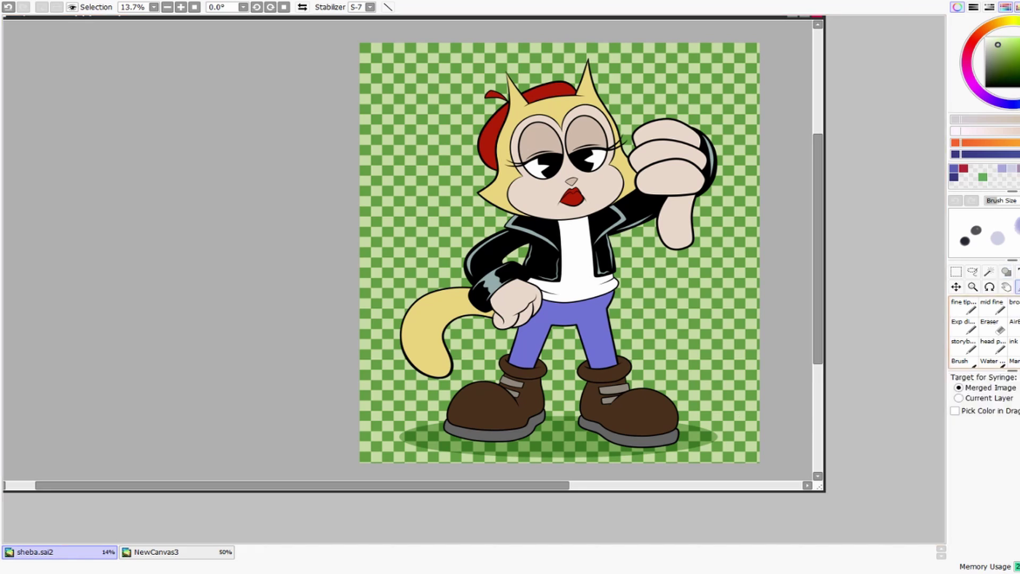
# Step: Apply a top-to-bottom gradient fade over the checkerboard background
pyautogui.scroll(-3, 521, 308)
pyautogui.moveTo(544, 21); pyautogui.dragTo(573, 414)
pyautogui.scroll(3, 581, 169)
pyautogui.scroll(-2, 611, 223)
pyautogui.moveTo(573, 21); pyautogui.dragTo(573, 351)
pyautogui.moveTo(632, 253); pyautogui.dragTo(612, 352)
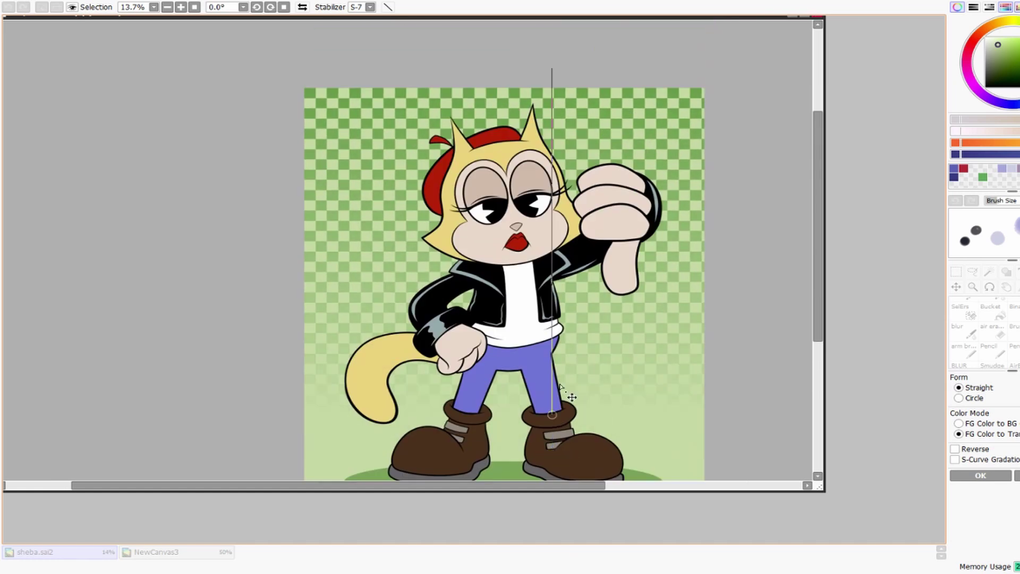
pyautogui.press('Return')
# Step: Transform the background, pulling its top-left and top-right corners outward into a perspective slant
pyautogui.hotkey('ctrl', 't')
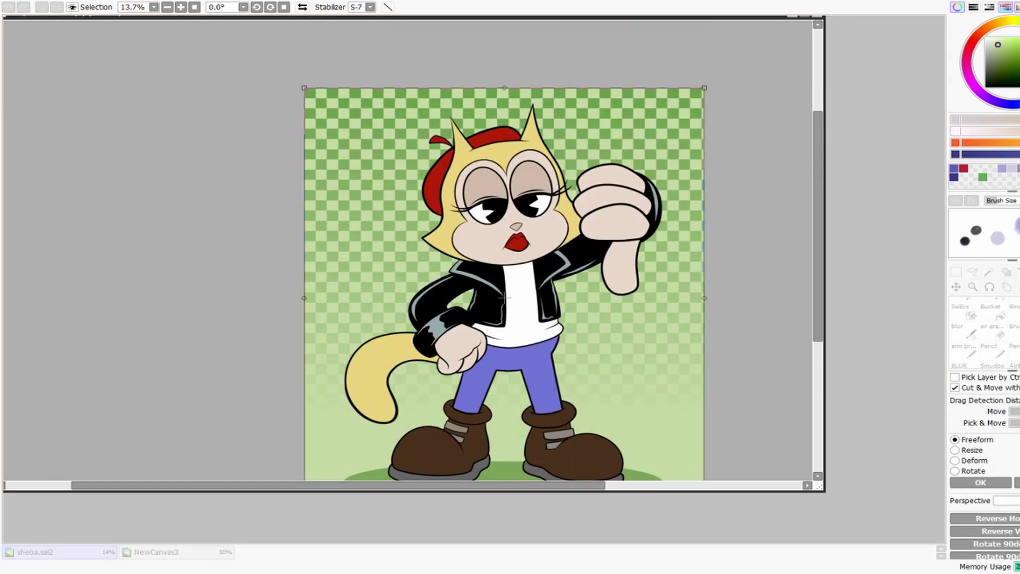
pyautogui.moveTo(304, 88); pyautogui.dragTo(182, 157)
pyautogui.moveTo(740, 81); pyautogui.dragTo(779, 62)
pyautogui.moveTo(672, 258); pyautogui.dragTo(629, 227)
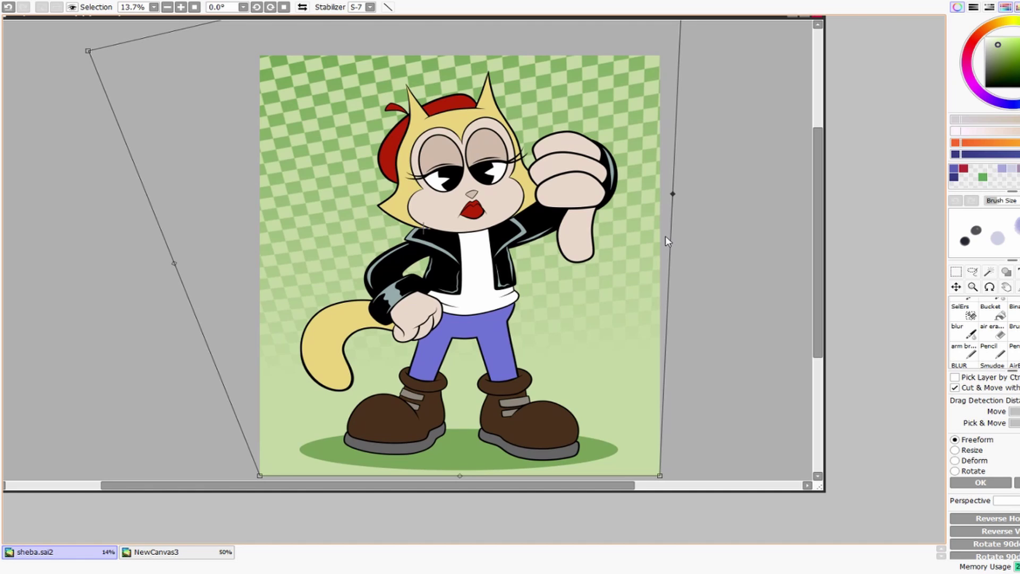